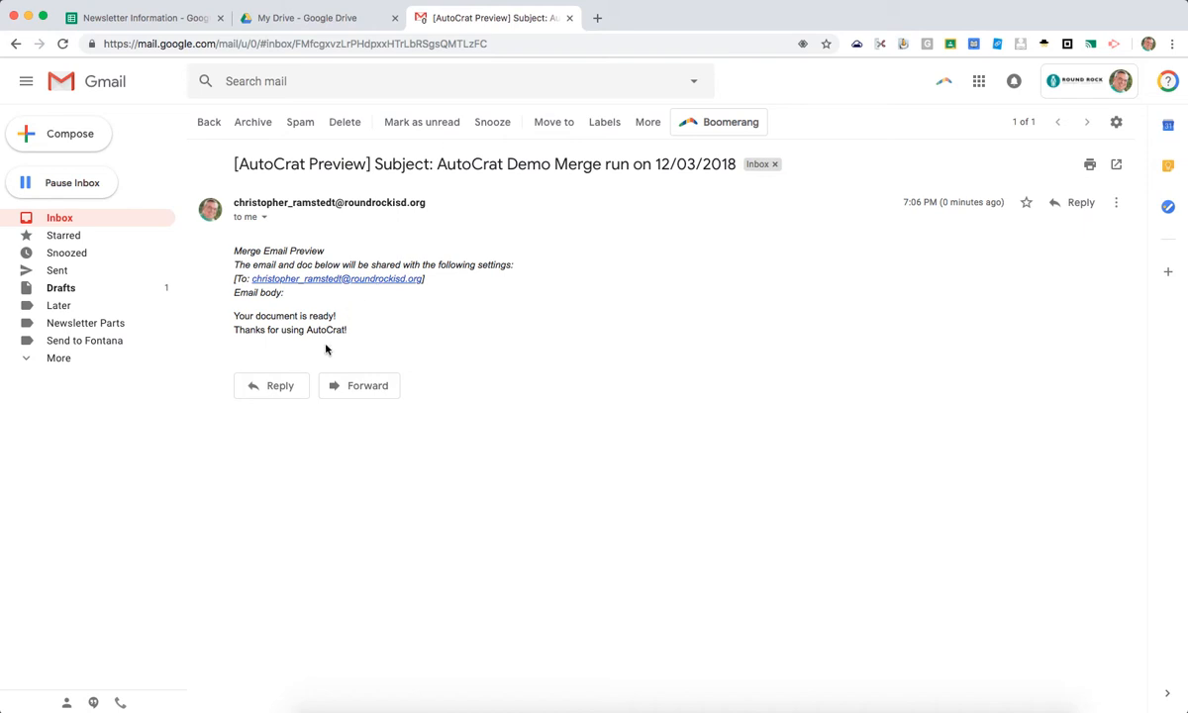
Switch to the Newsletter Information spreadsheet and close the AutoCrat existing jobs window.
click(160, 19)
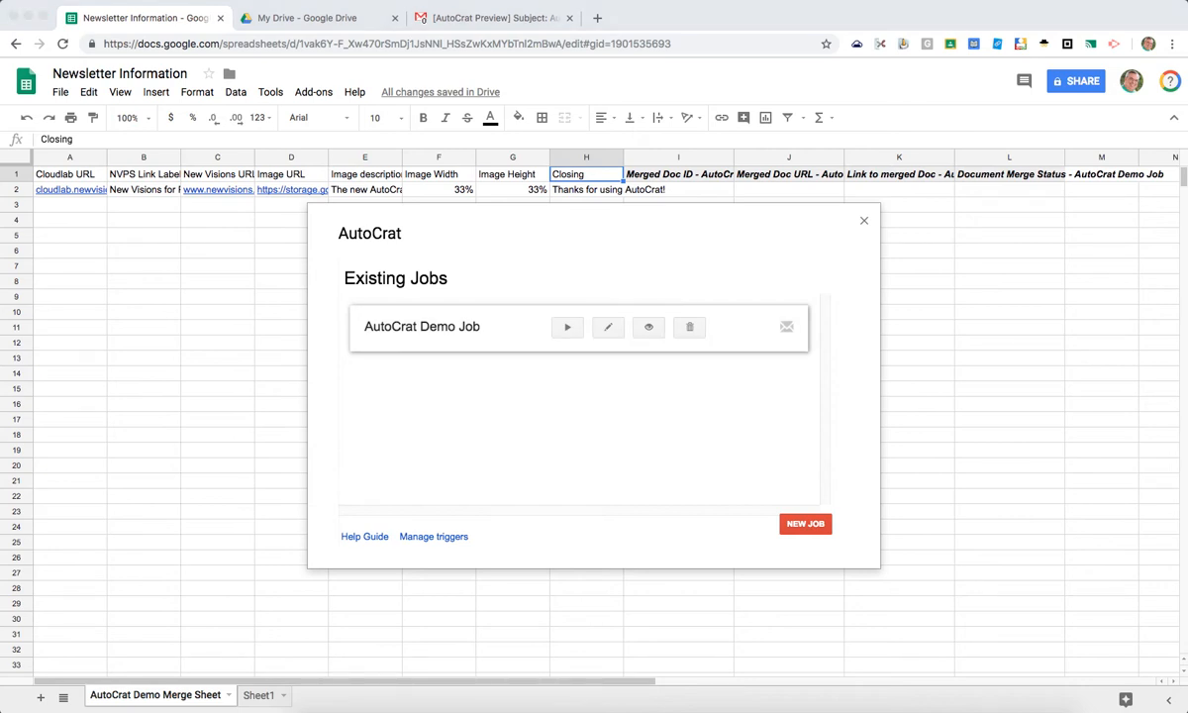
click(653, 481)
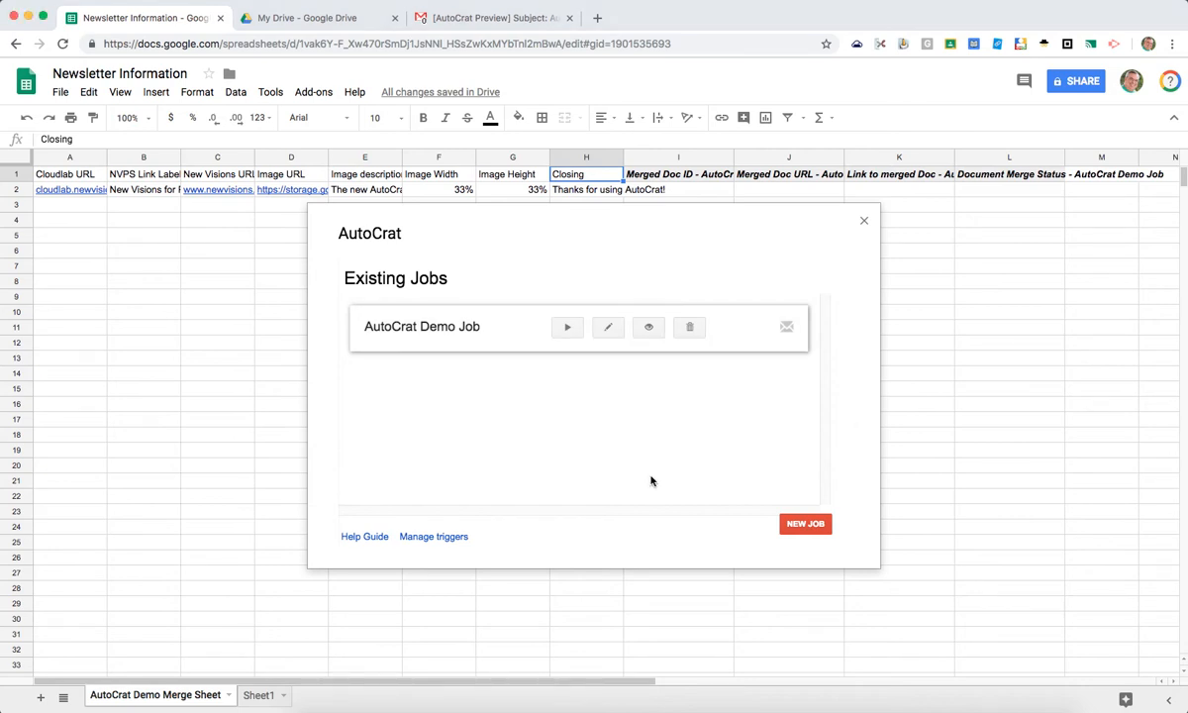
click(863, 222)
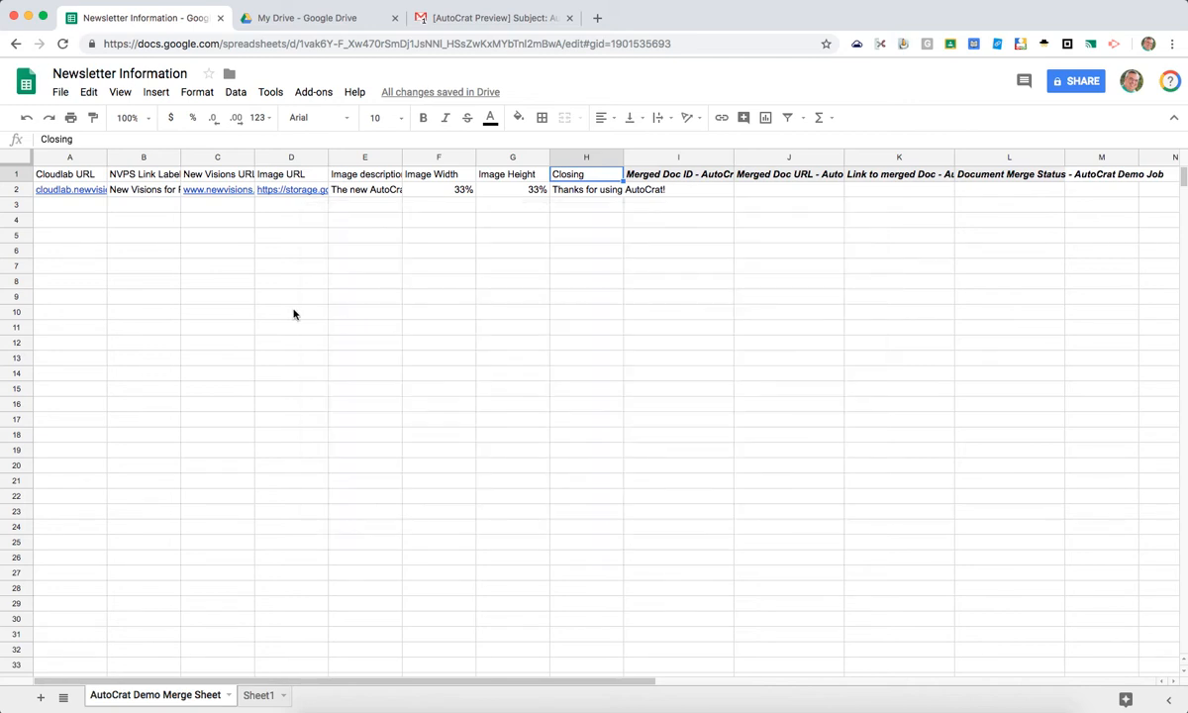
Rename the AutoCrat Demo Merge Sheet as Newsletter Input.
double_click(163, 696)
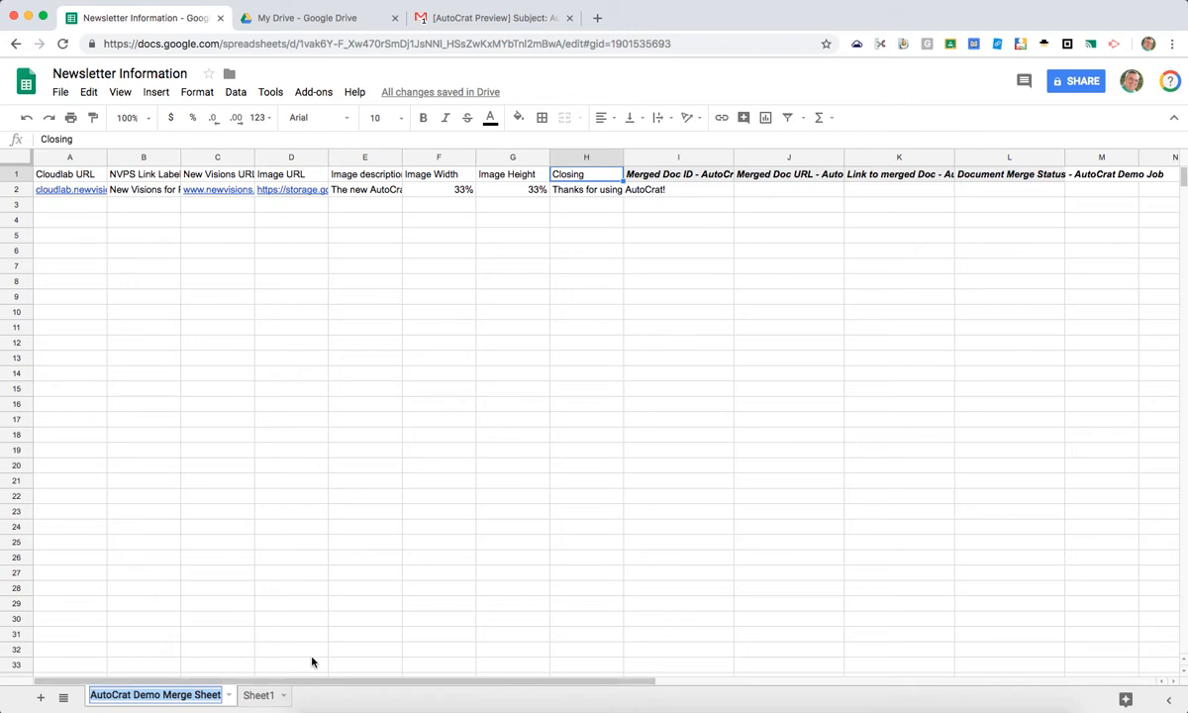
text(Newsletter Input)
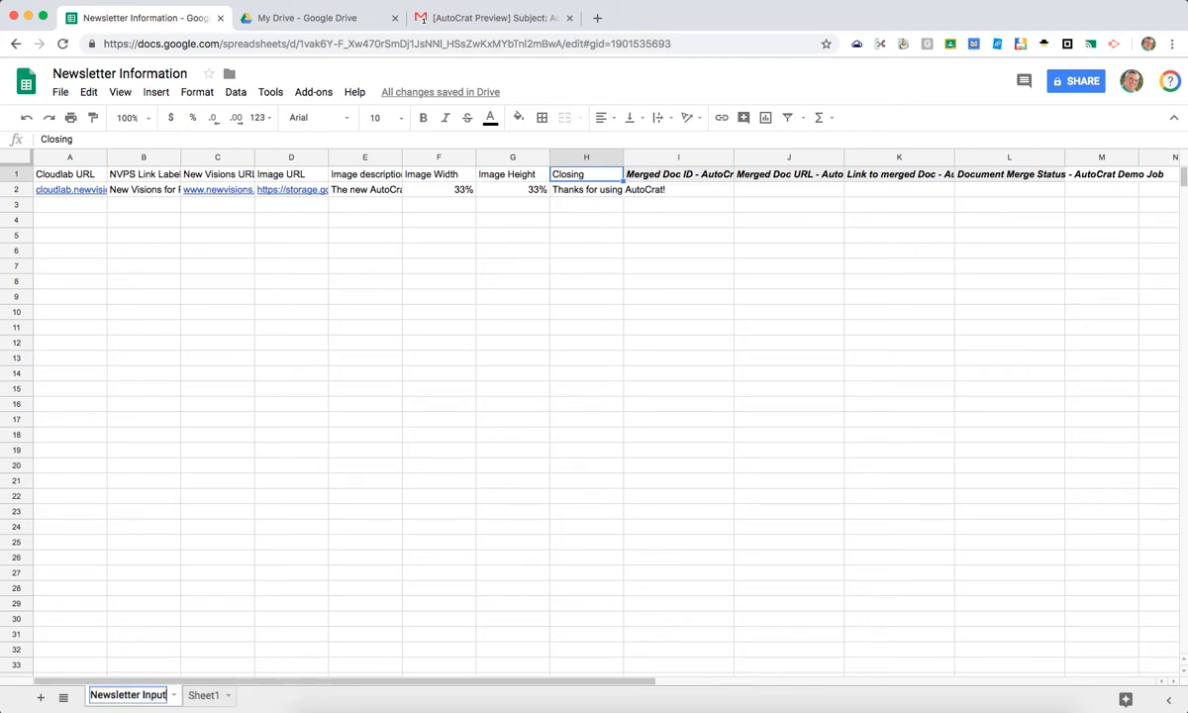
key(Return)
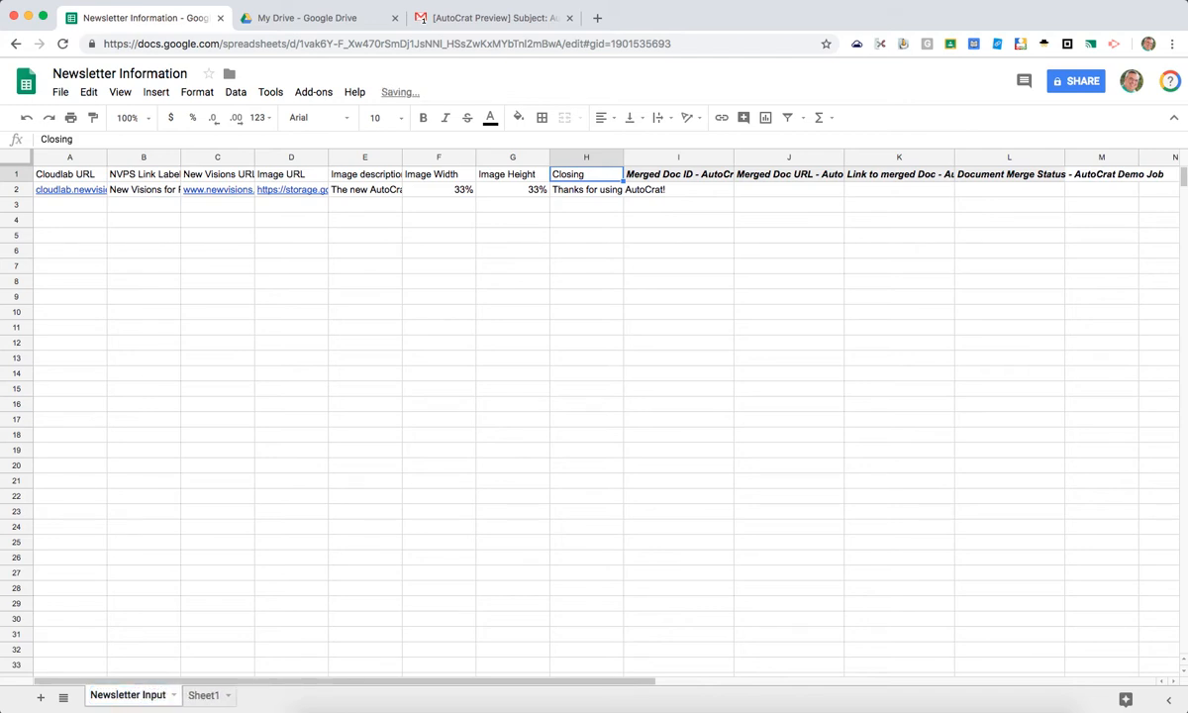
click(118, 247)
click(73, 178)
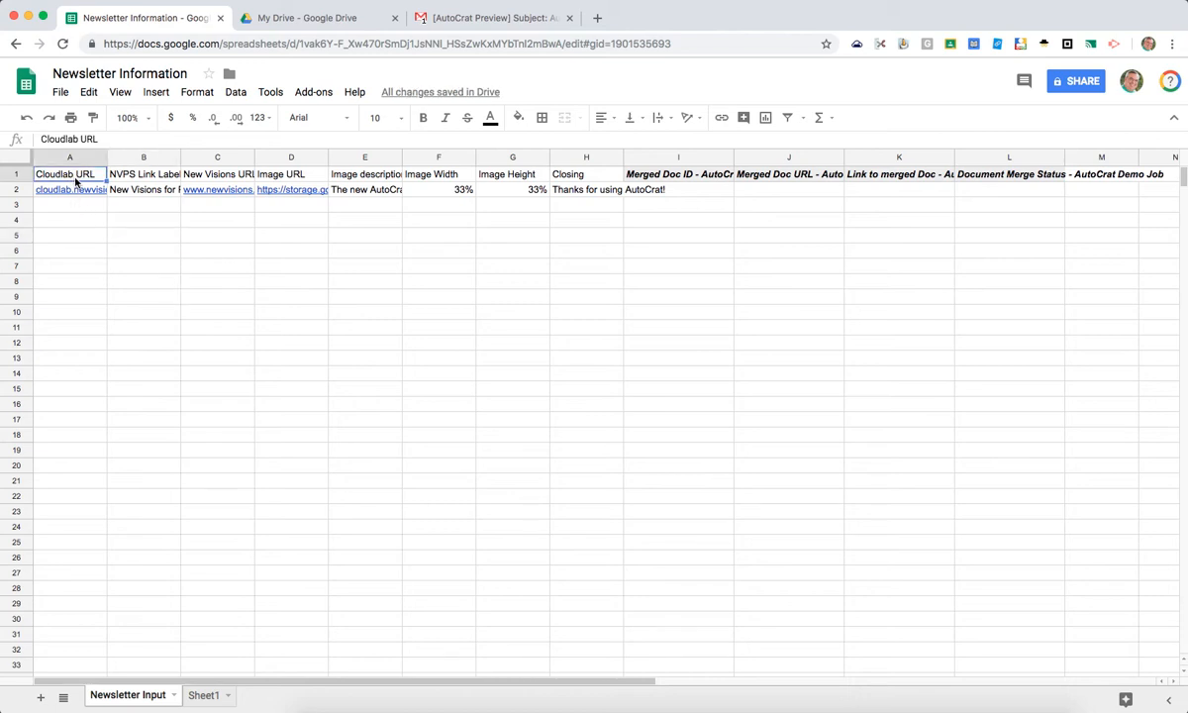
Open the AutoCrat Demo Template document from My Drive and examine its Image URL and Image description merge tags.
click(341, 18)
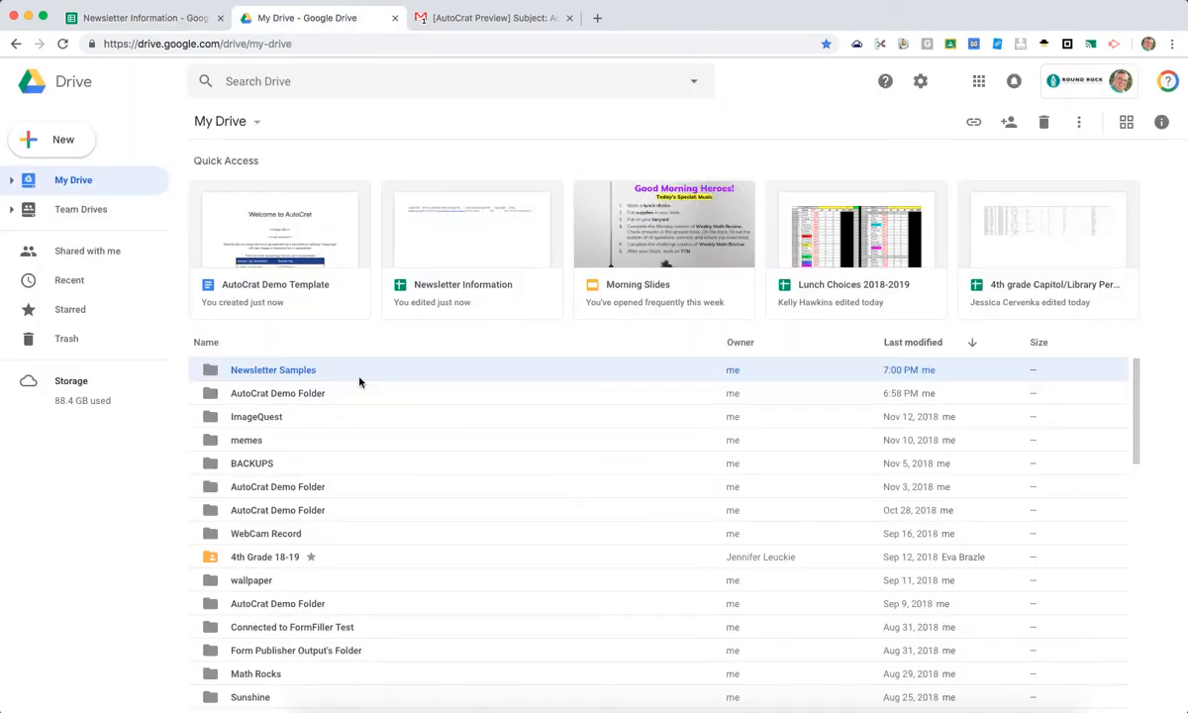
double_click(210, 374)
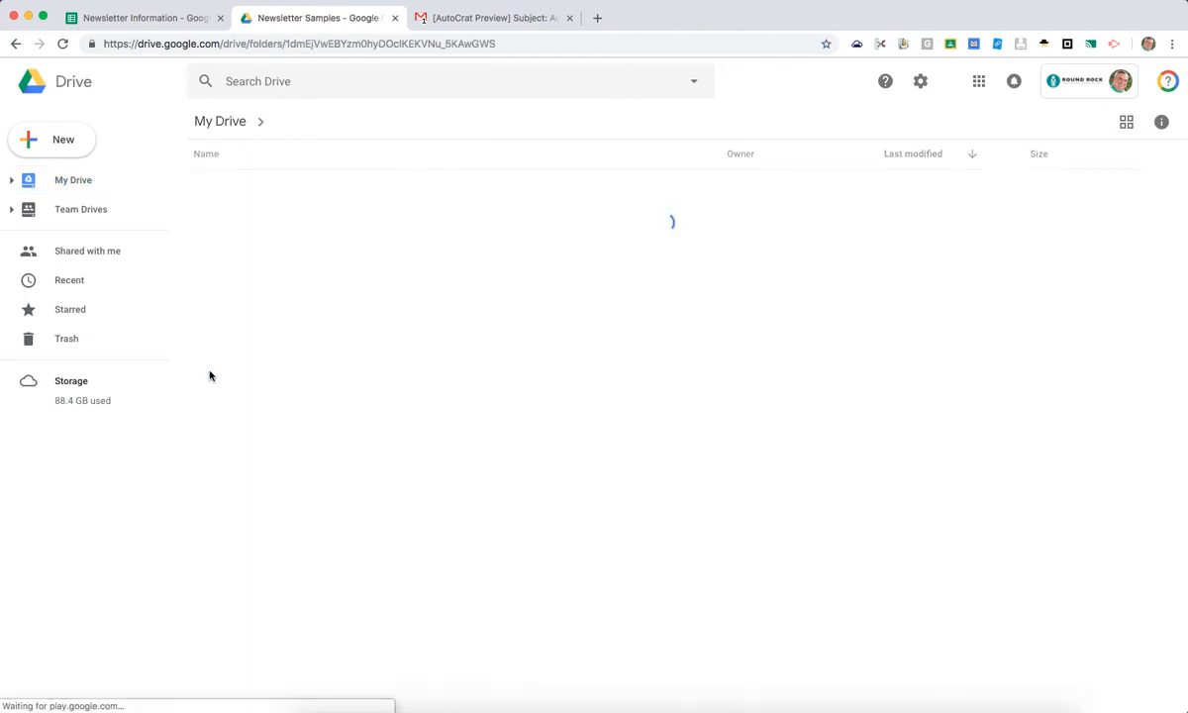
click(16, 44)
click(253, 230)
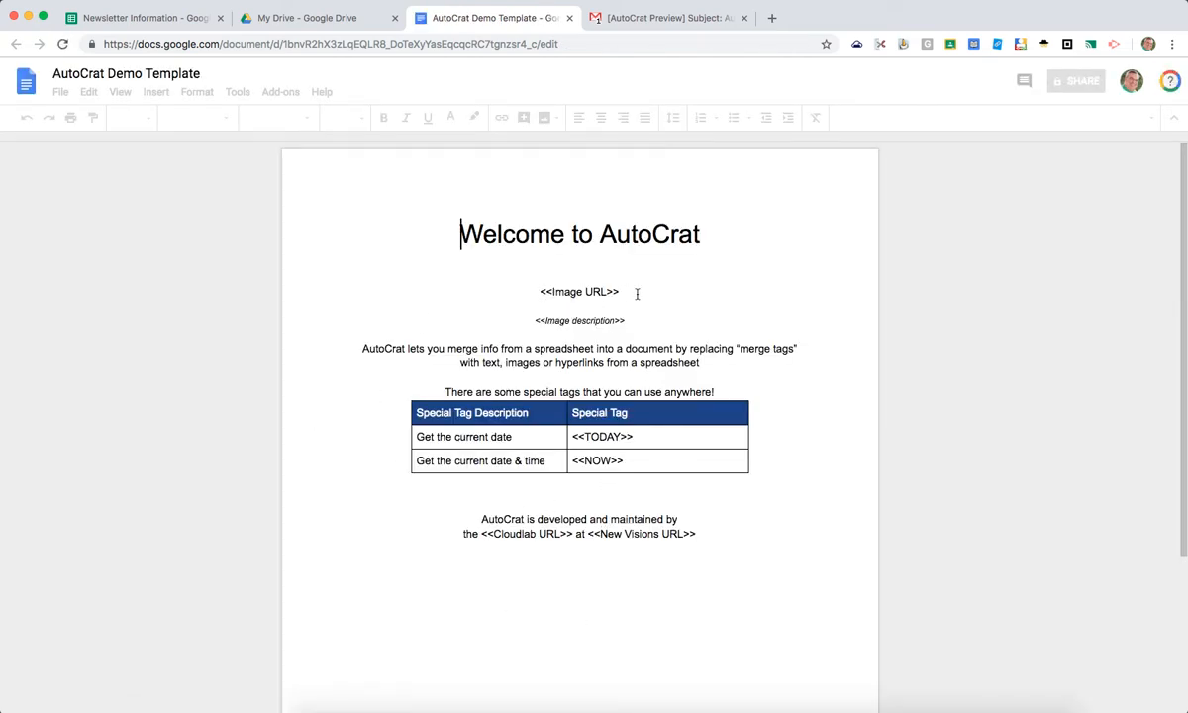
drag(629, 319, 540, 289)
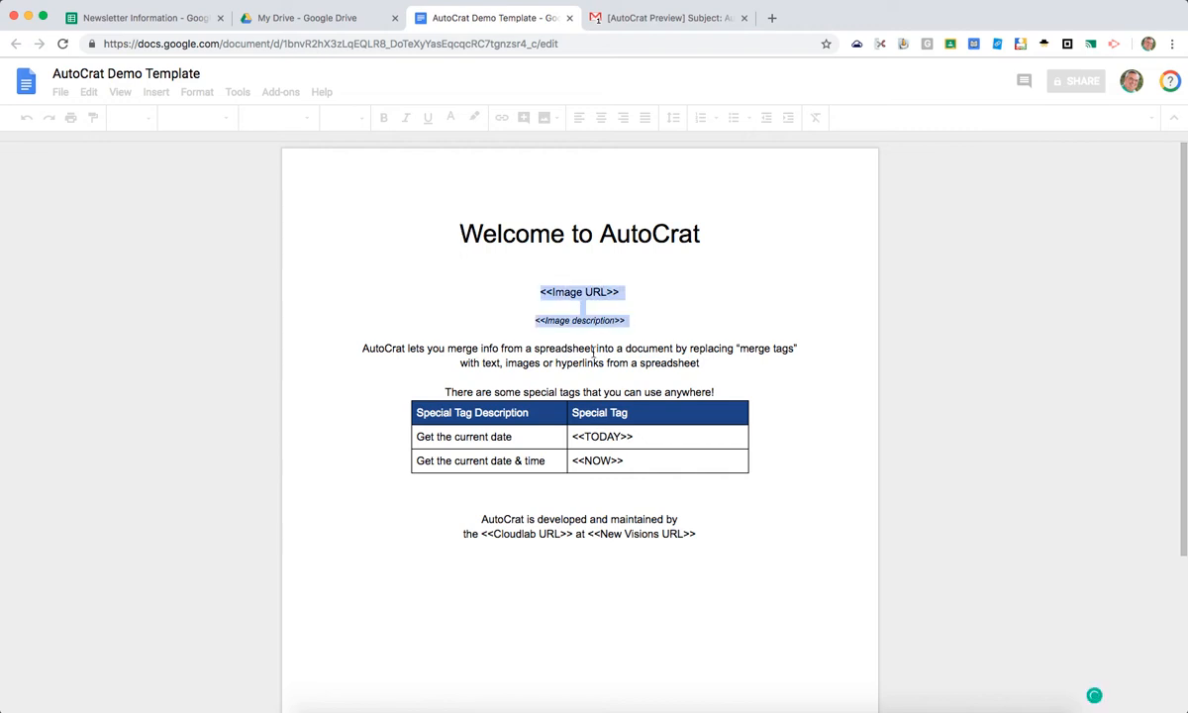
Clear the sample data from row 2 of the Newsletter Input sheet and slightly narrow column A.
click(149, 18)
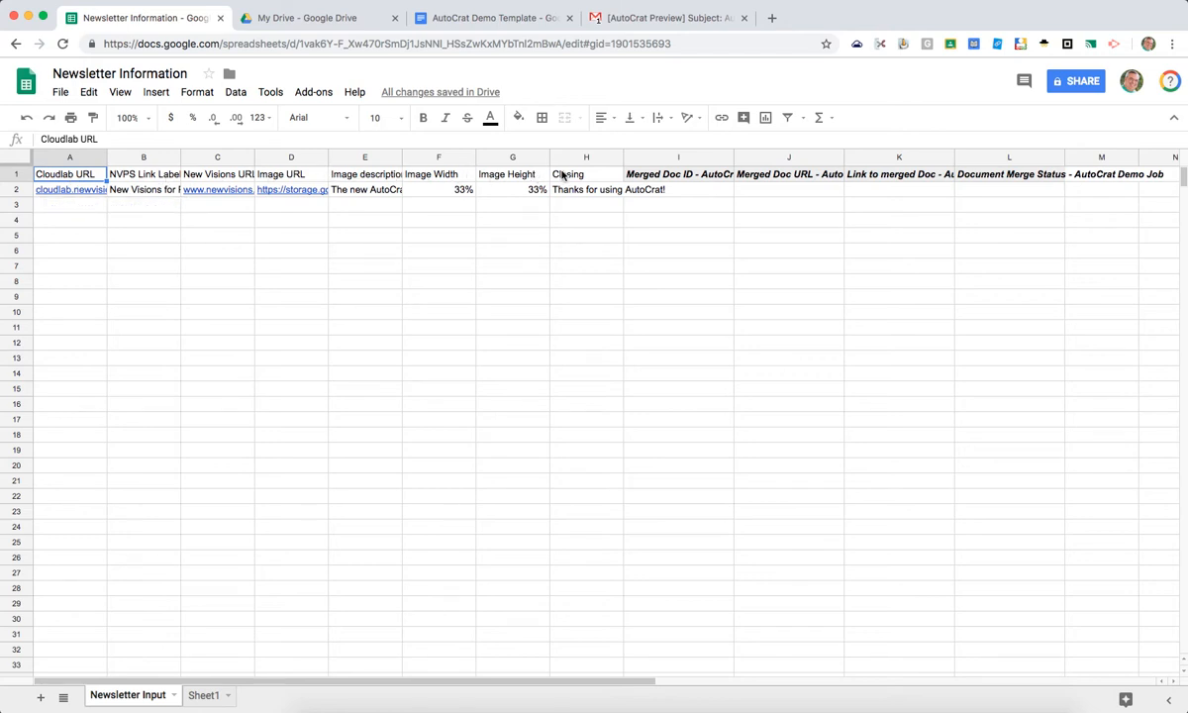
click(99, 218)
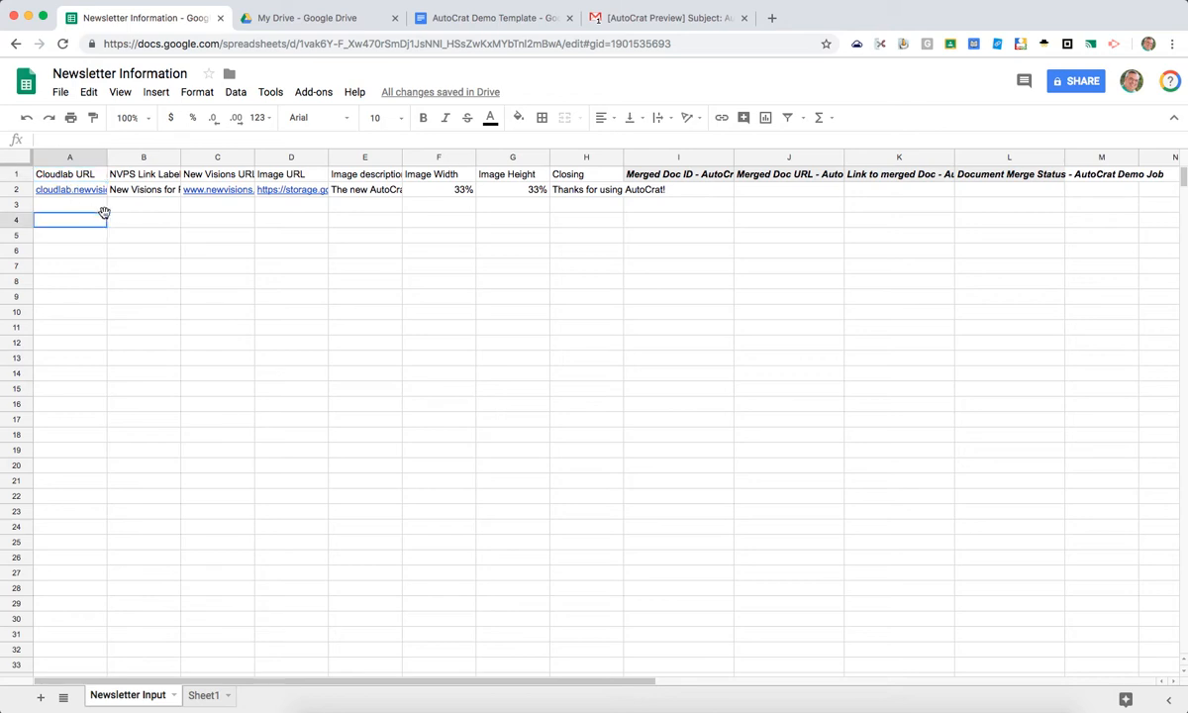
click(16, 190)
key(Delete)
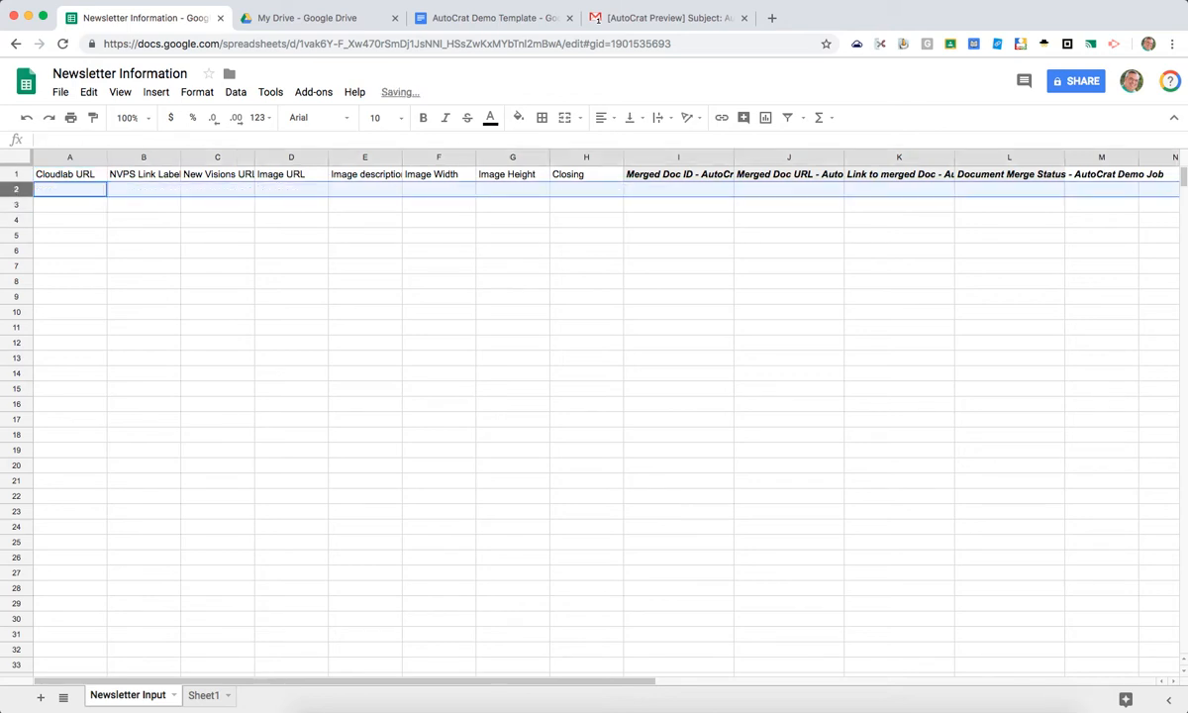
click(16, 174)
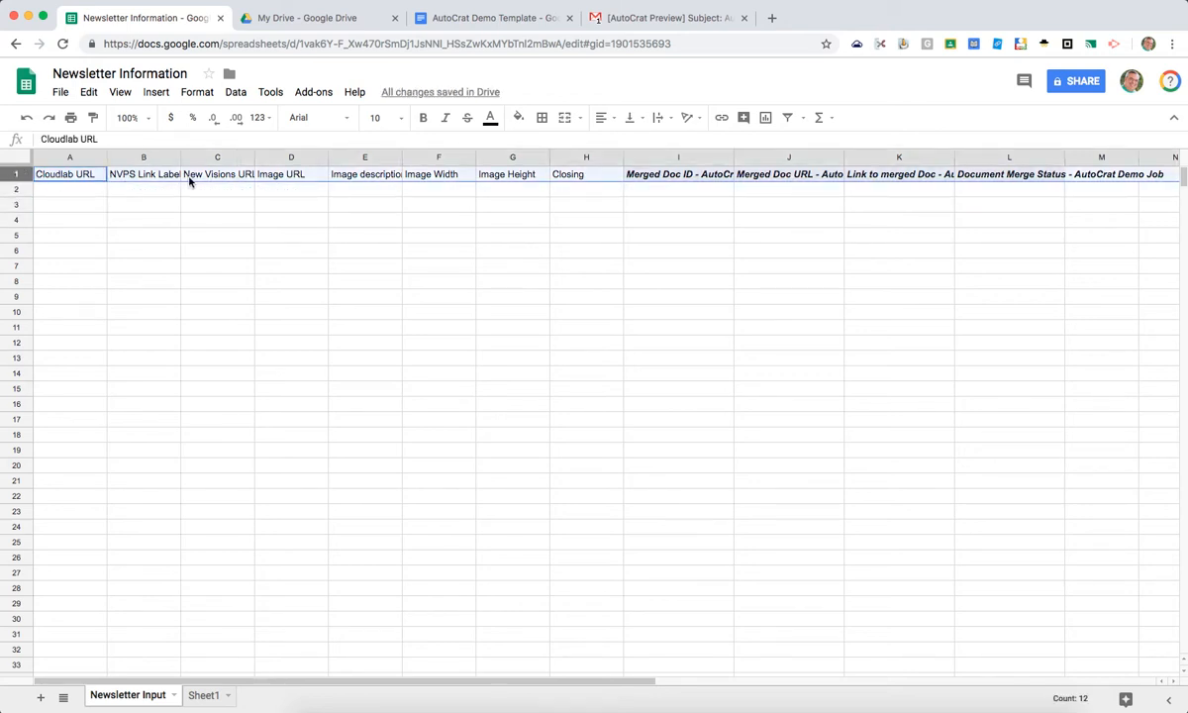
drag(106, 157, 98, 157)
click(79, 206)
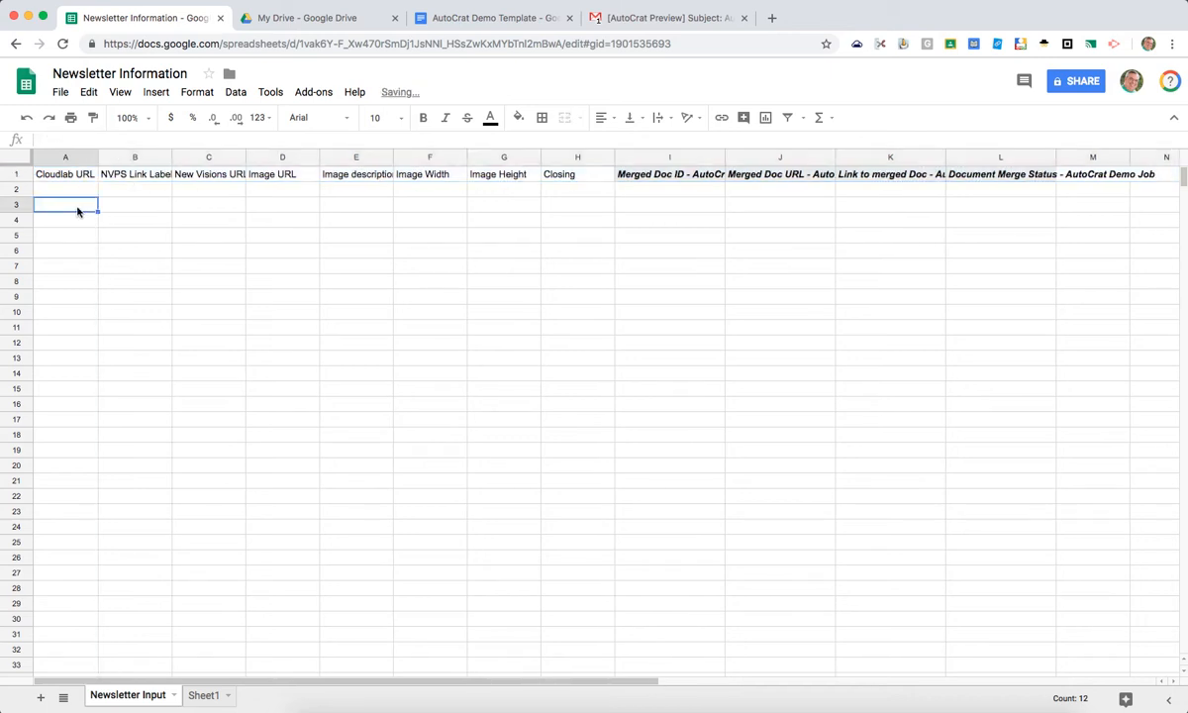
Replace the Cloudlab URL header in cell A1 with "Student First Name".
click(70, 178)
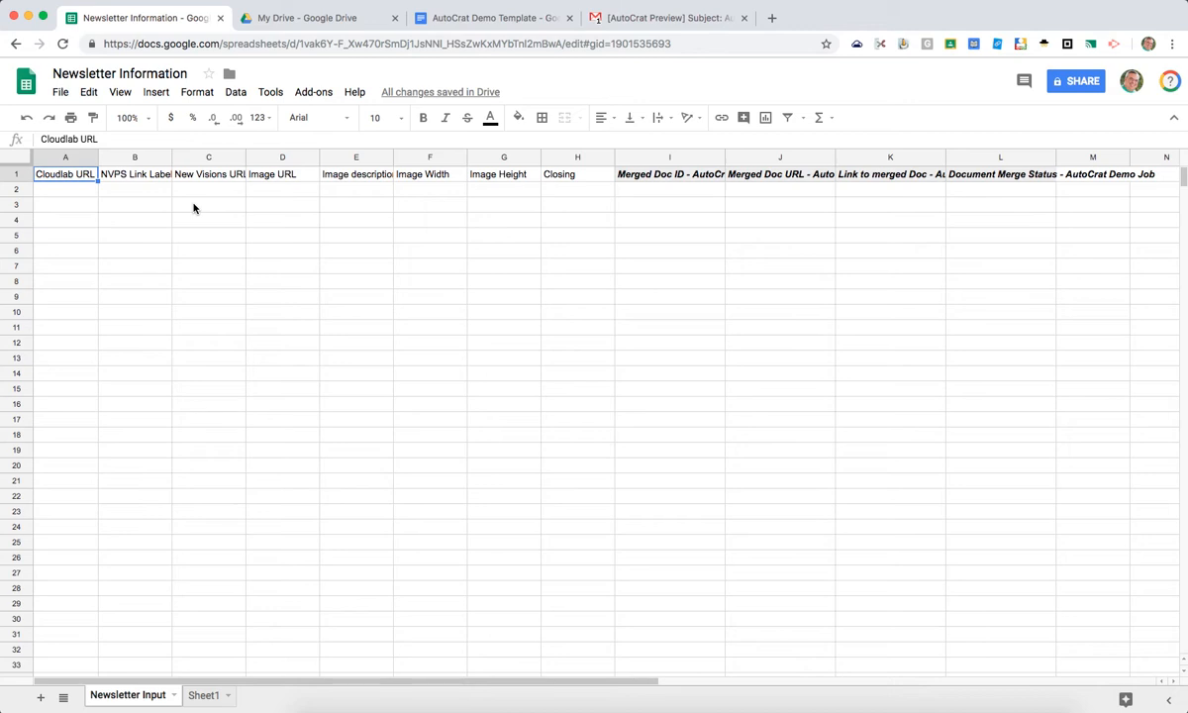
text(Stdent)
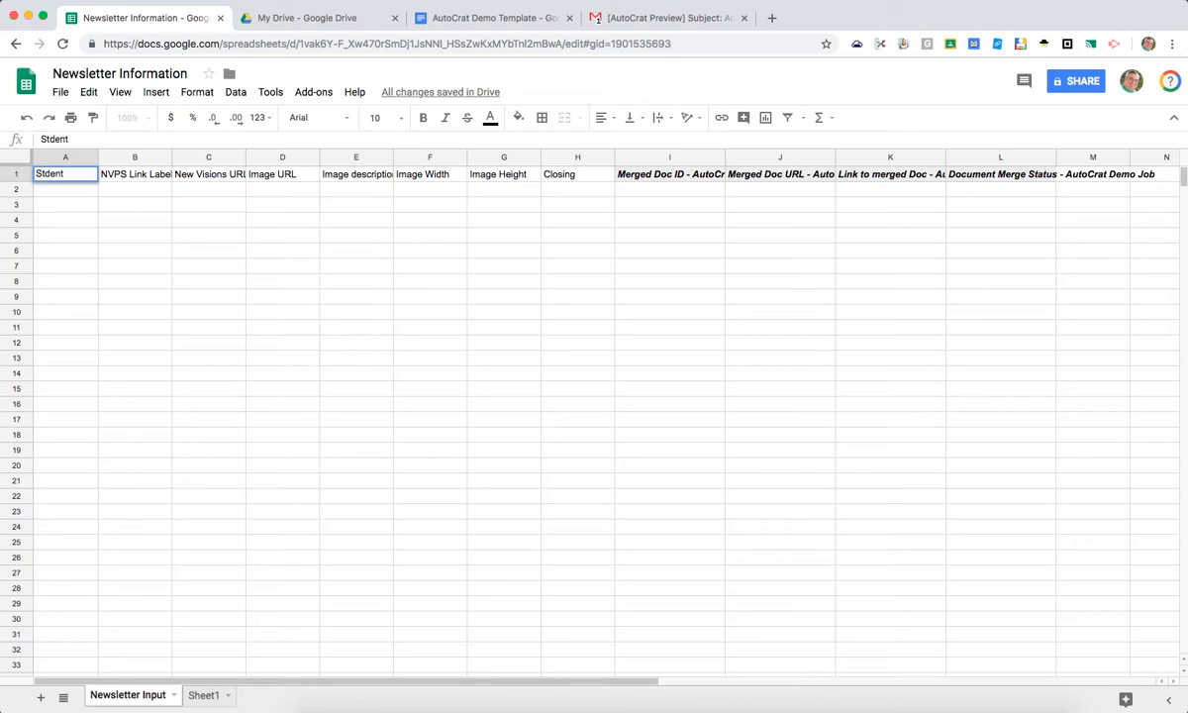
key(super+a)
text(Student Name)
key(shift+Return)
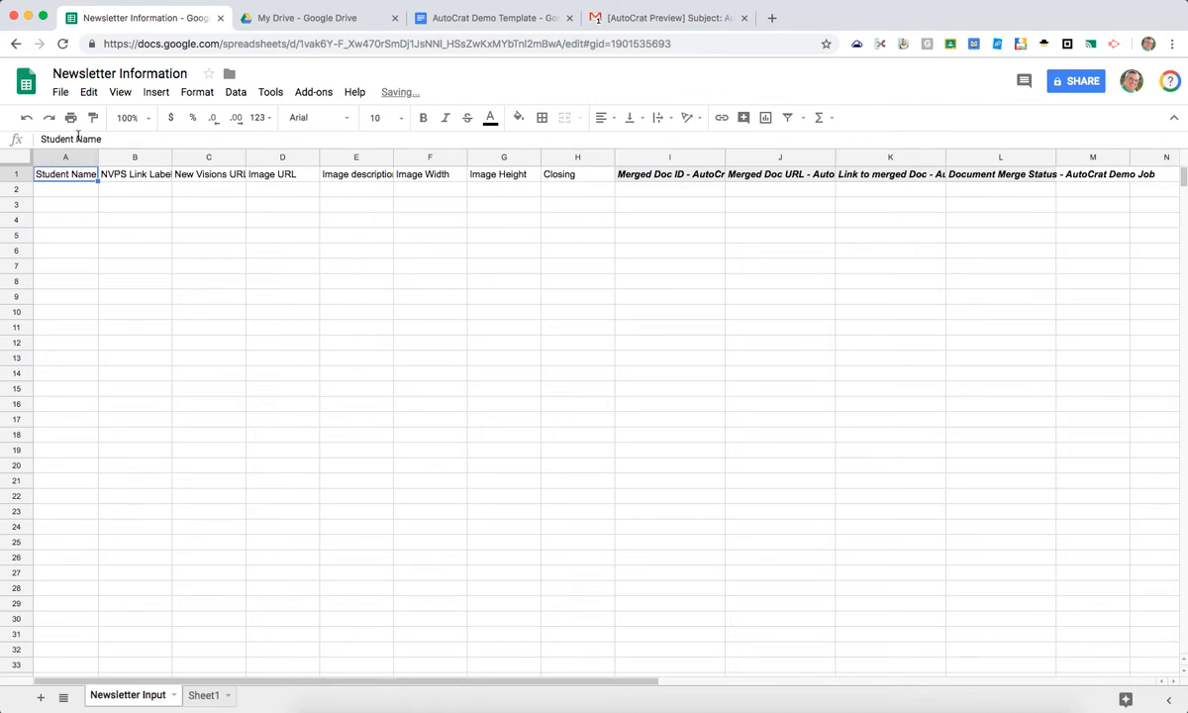
click(107, 141)
text(First)
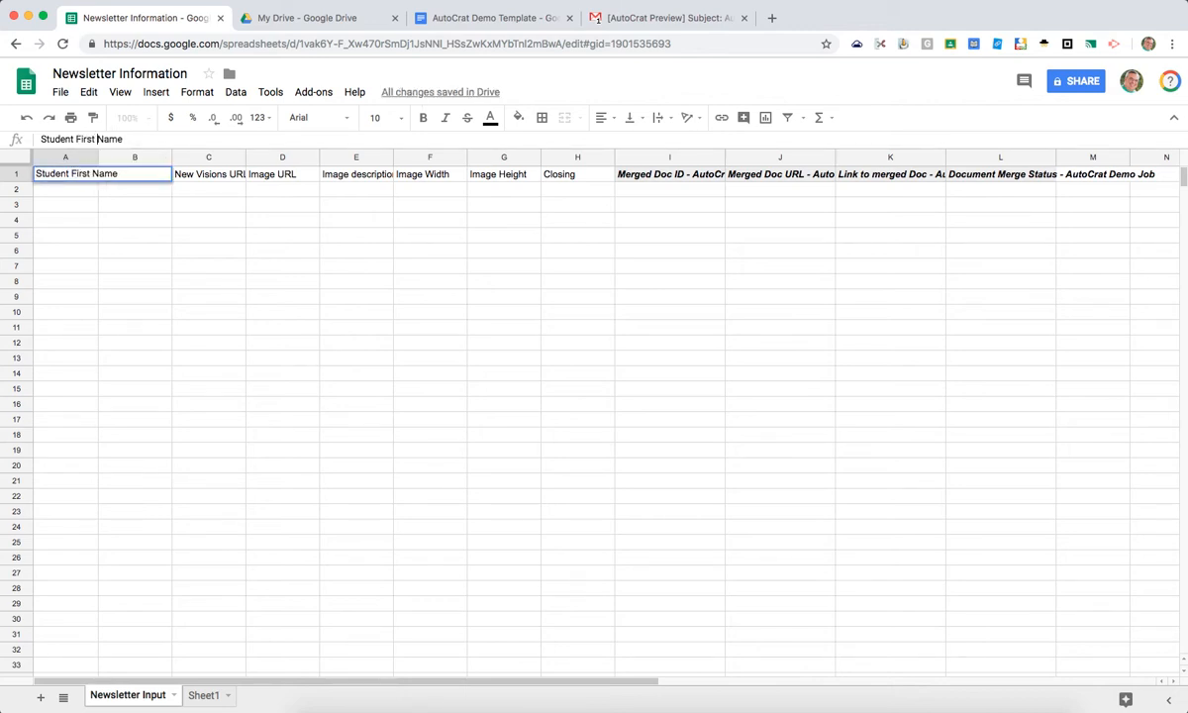
Replace the header in cell B1 with "Parent E-Mail Address".
key(Tab)
key(Delete)
text(Parent E)
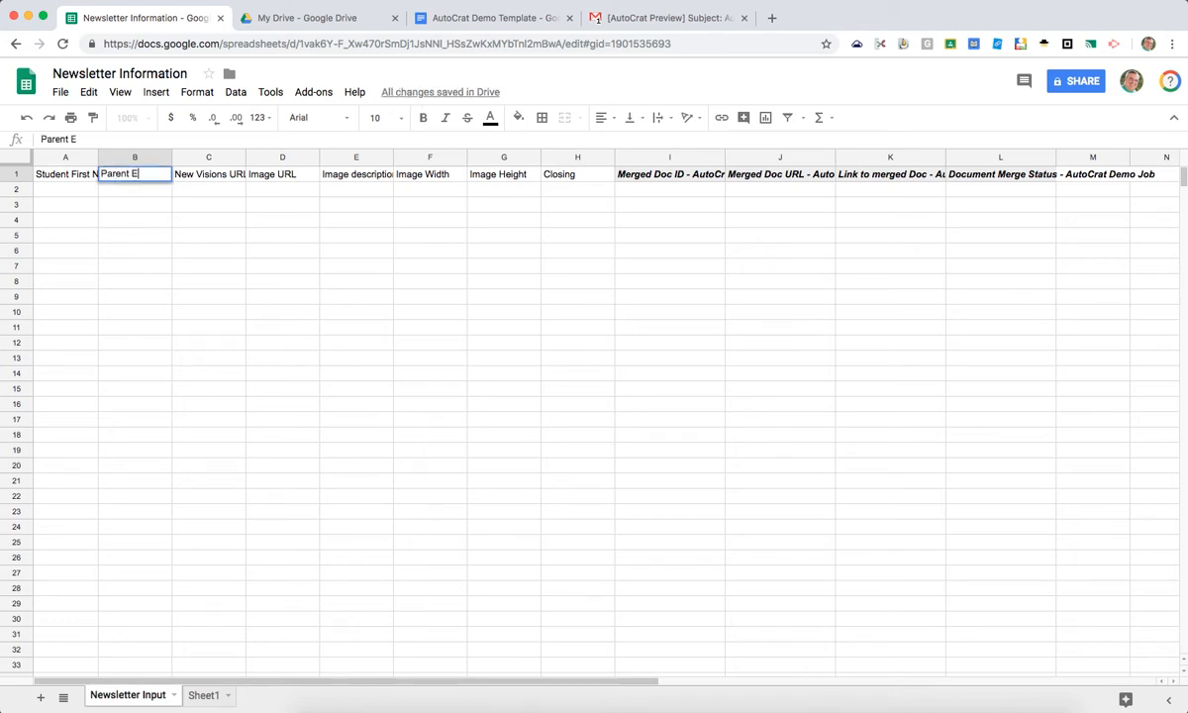
text(-Mail Address)
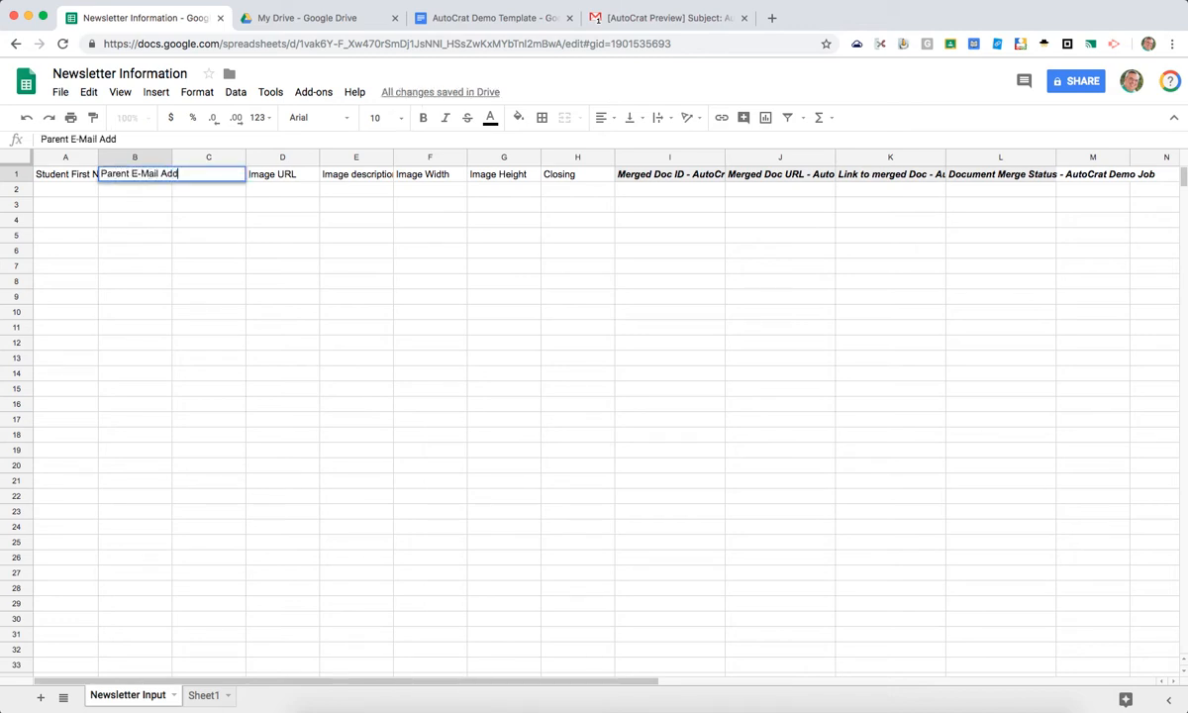
Clear the old template headers from cells C1 through H1, from New Visions URL to Closing.
key(Tab)
key(shift+Right)
key(shift+Right)
key(shift+Right)
key(shift+Right)
key(shift+Right)
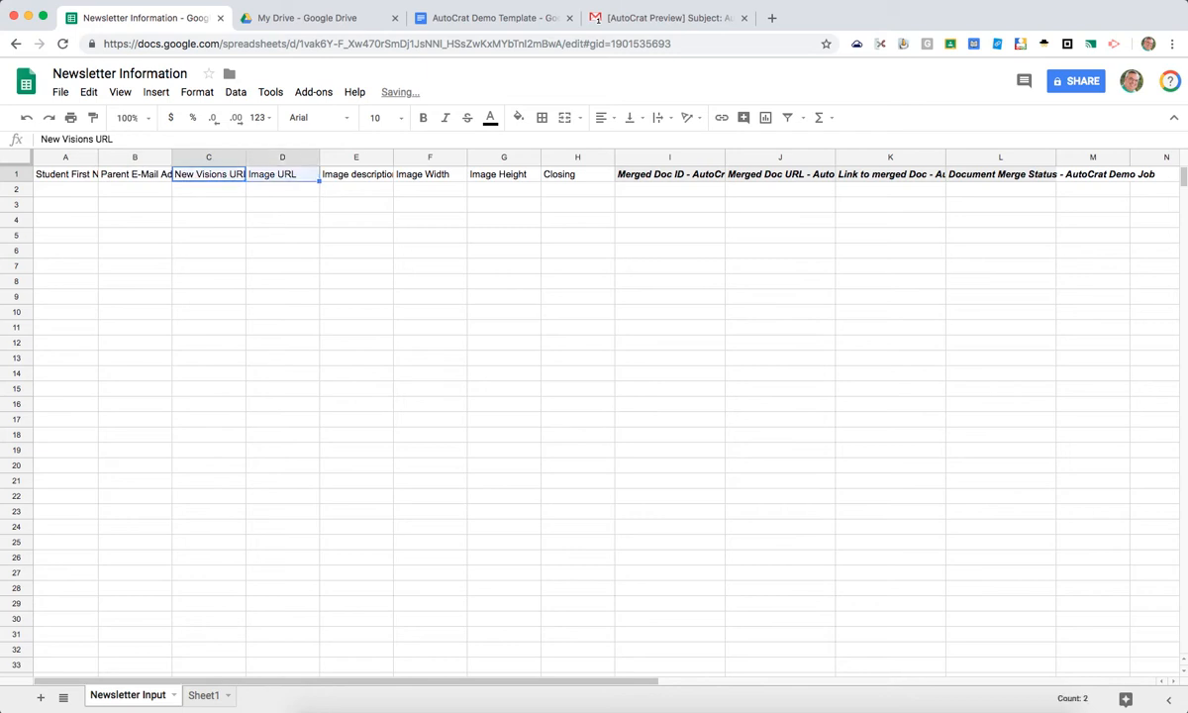
key(Delete)
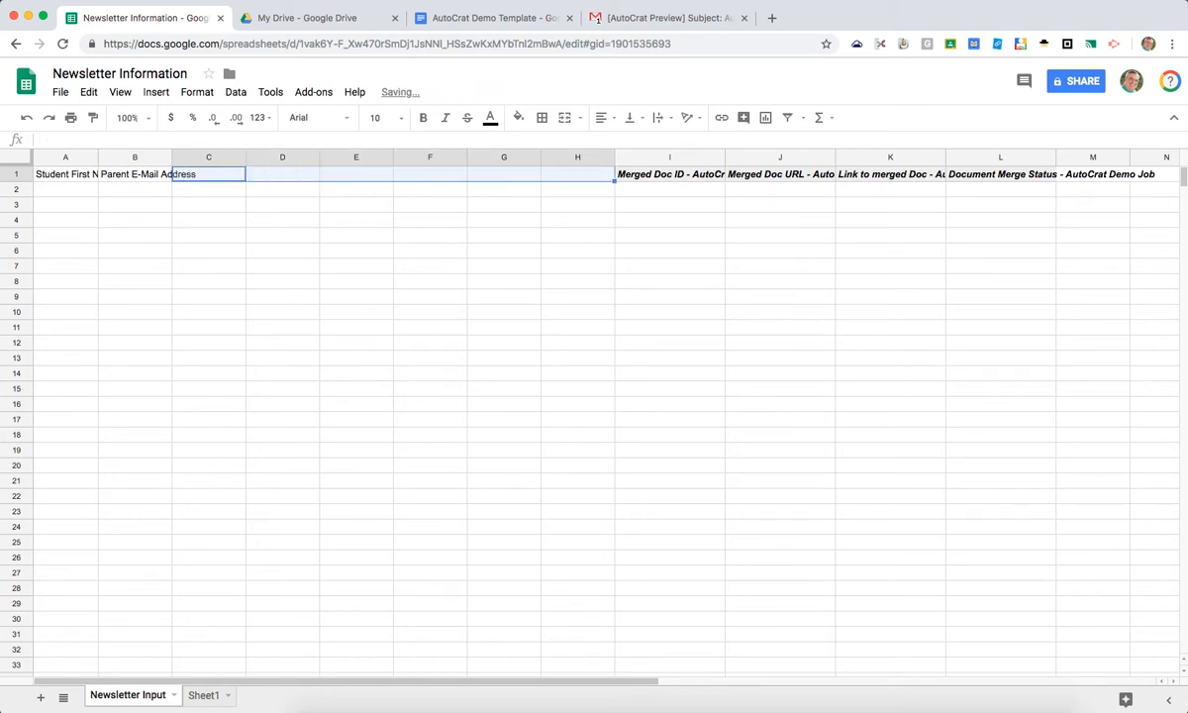
Fit the widths of all columns in the sheet to their contents.
click(135, 173)
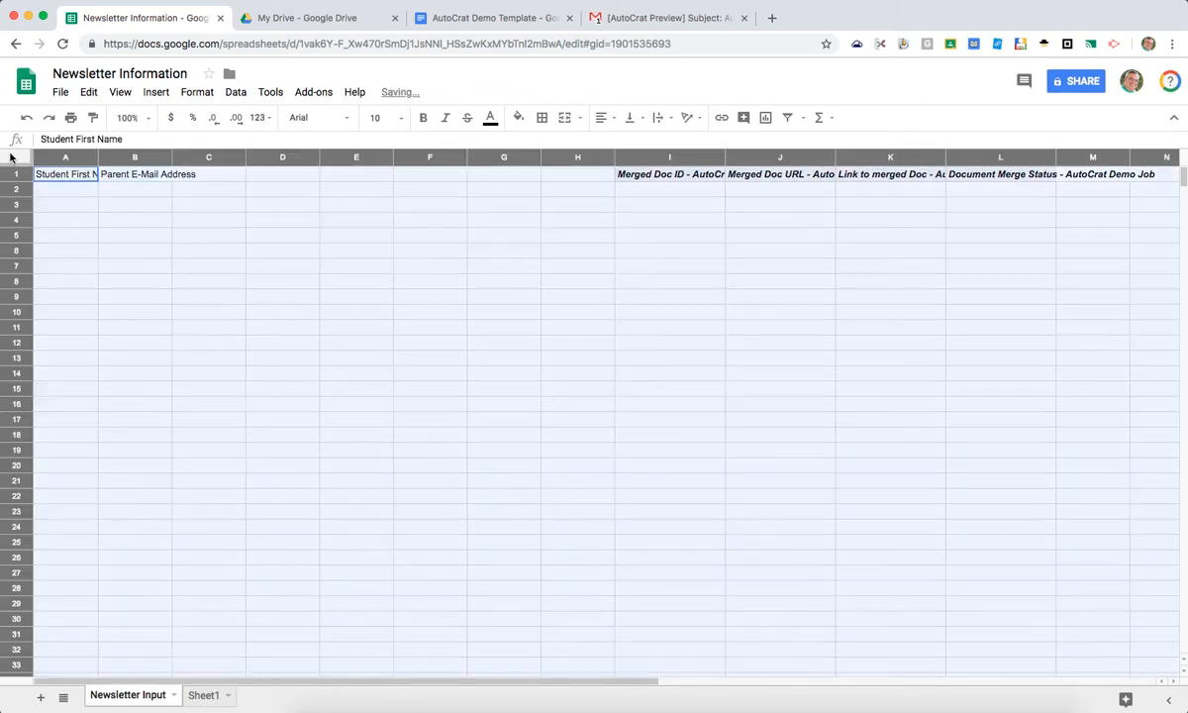
click(12, 152)
right_click(98, 159)
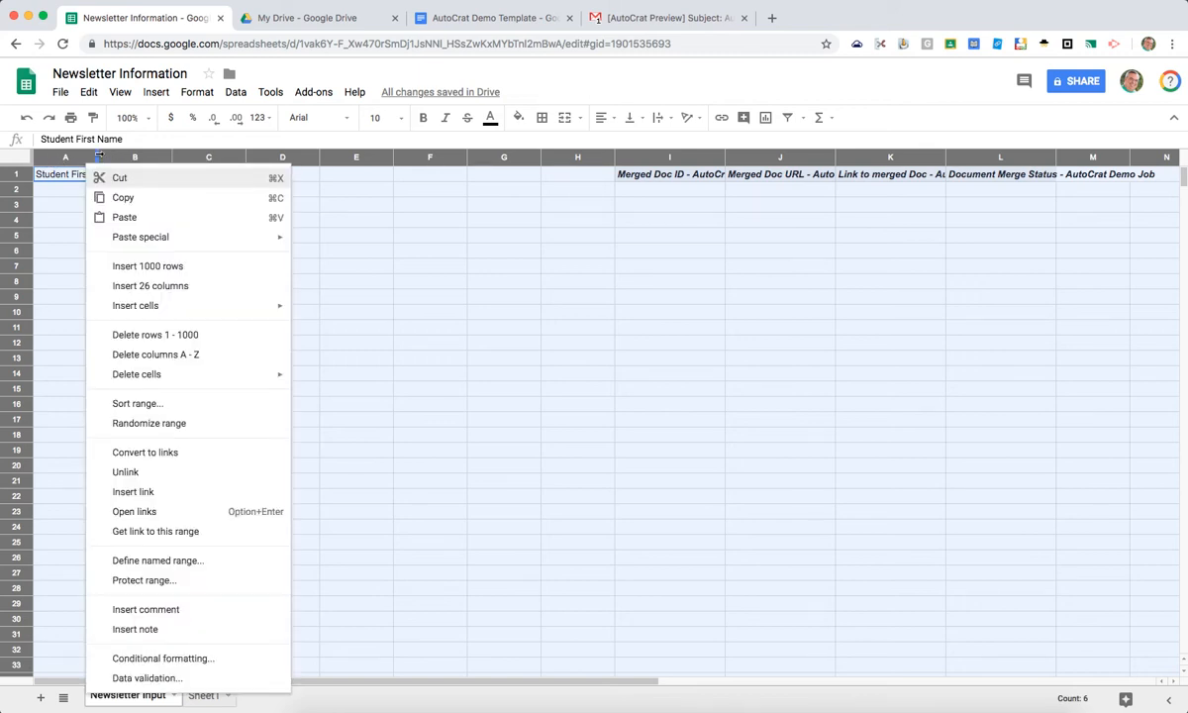
double_click(98, 159)
Enter "Note to parent" as the header in cell C1.
click(268, 178)
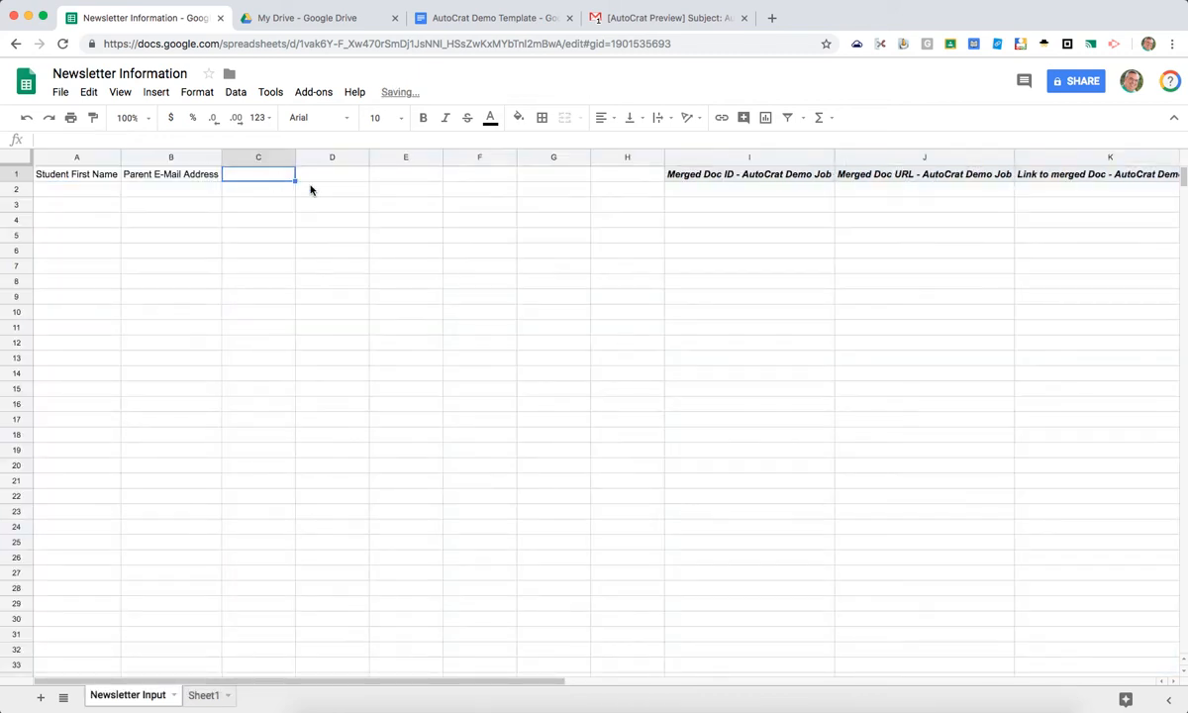
text(Note )
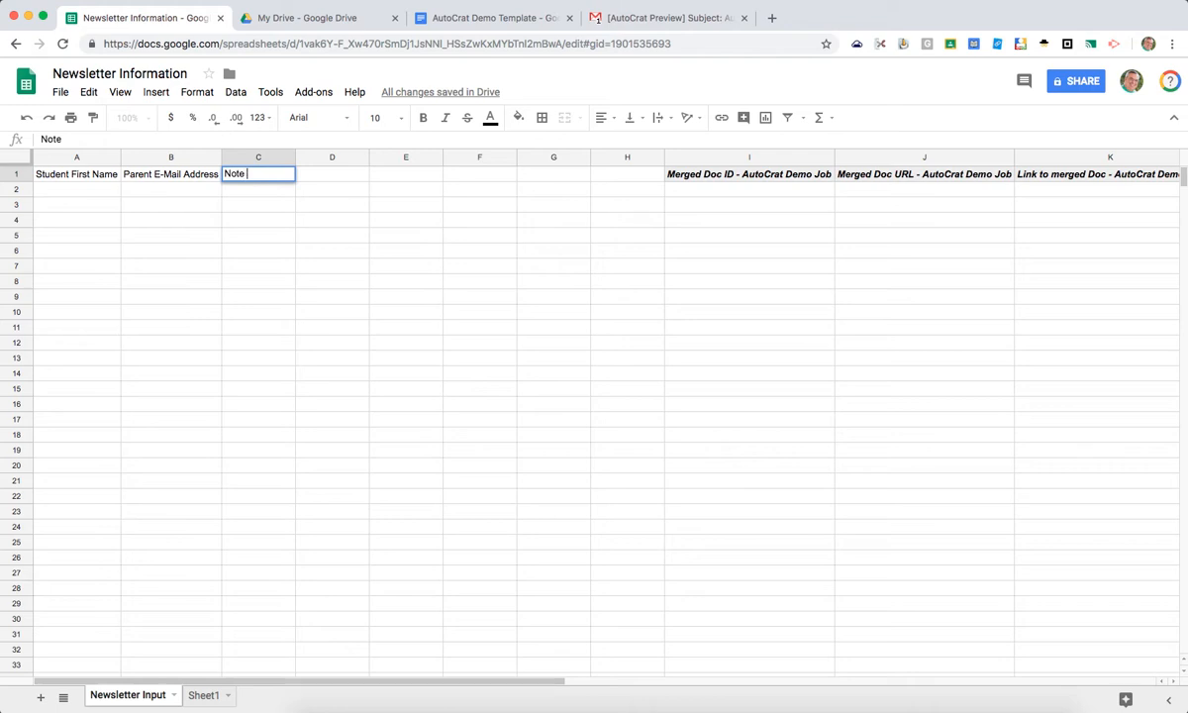
text(to parent)
key(Tab)
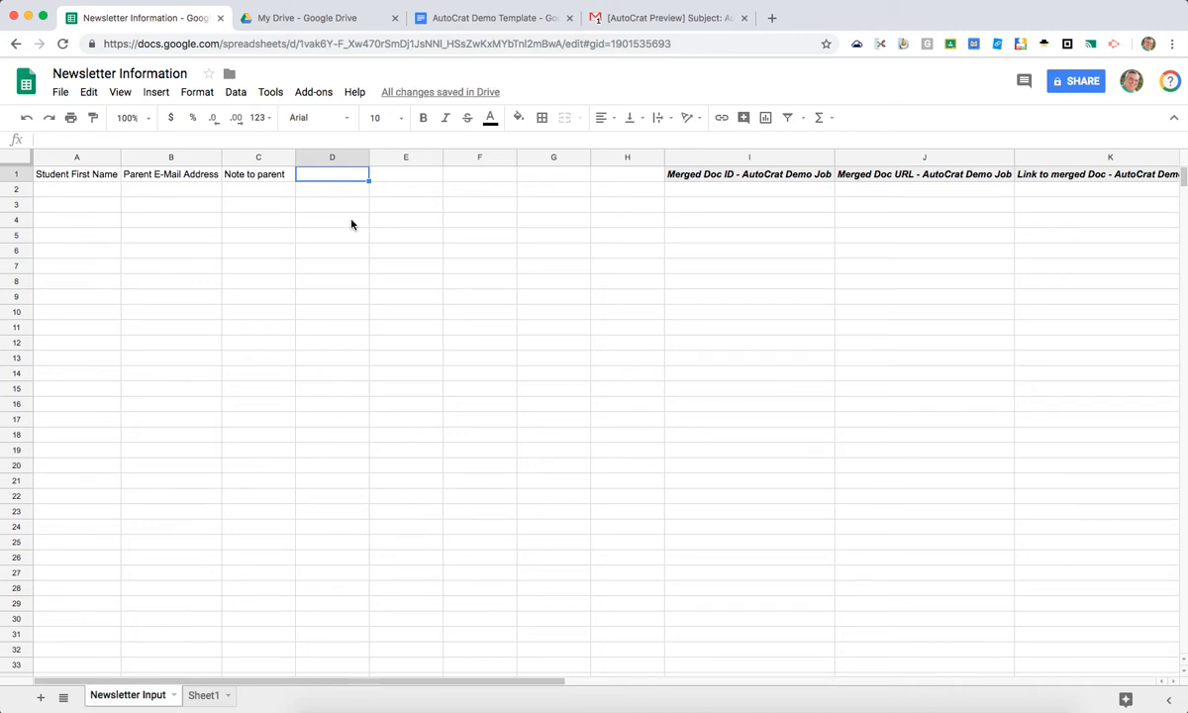
Review the three new headers, the empty columns beside them and the AutoCrat merged document columns.
scroll(347, 213, right, 3)
scroll(279, 183, left, 3)
click(329, 158)
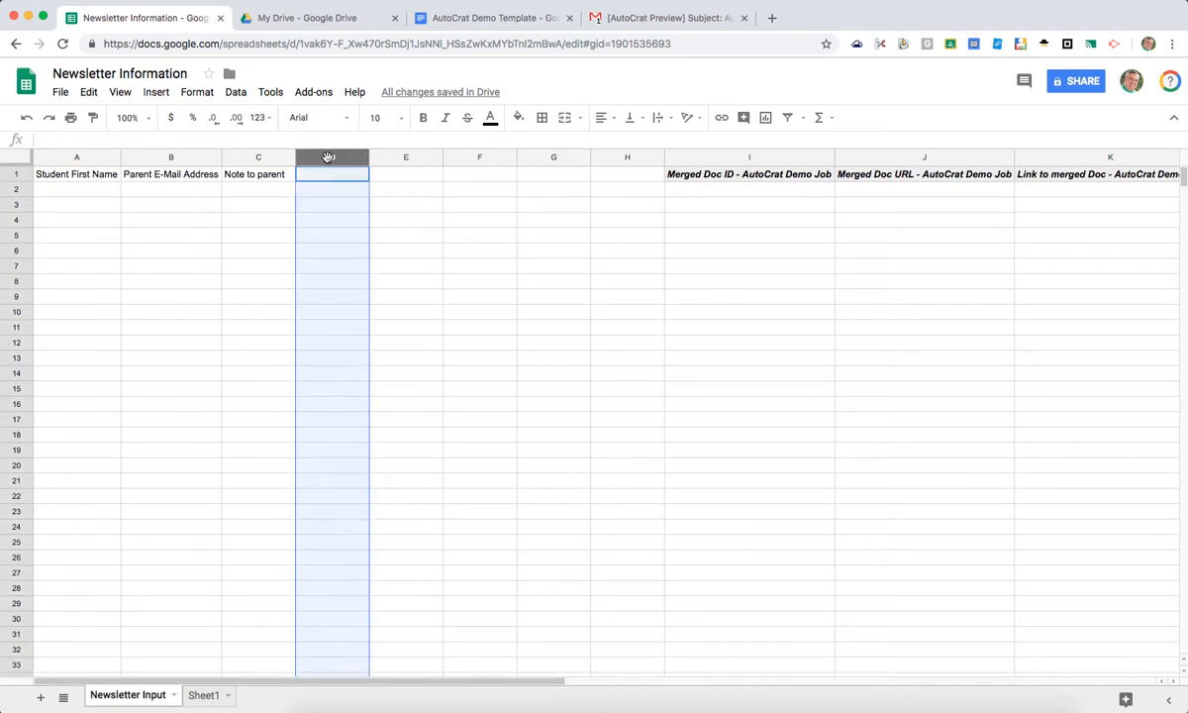
click(263, 175)
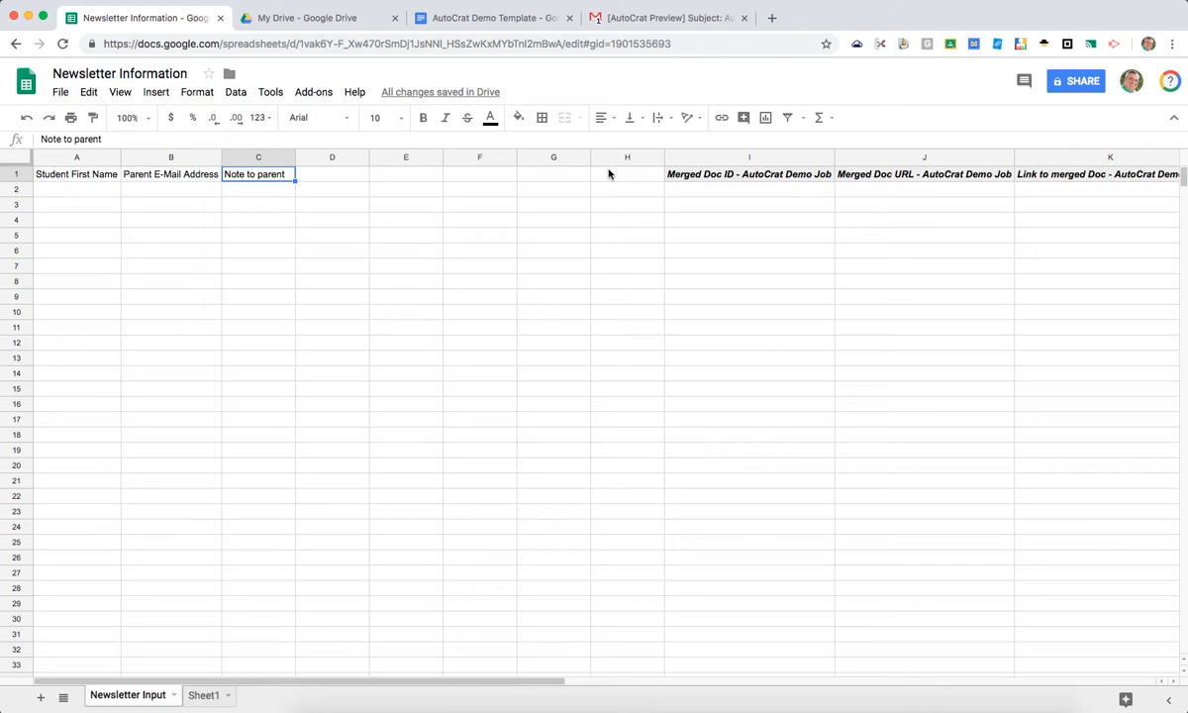
click(725, 176)
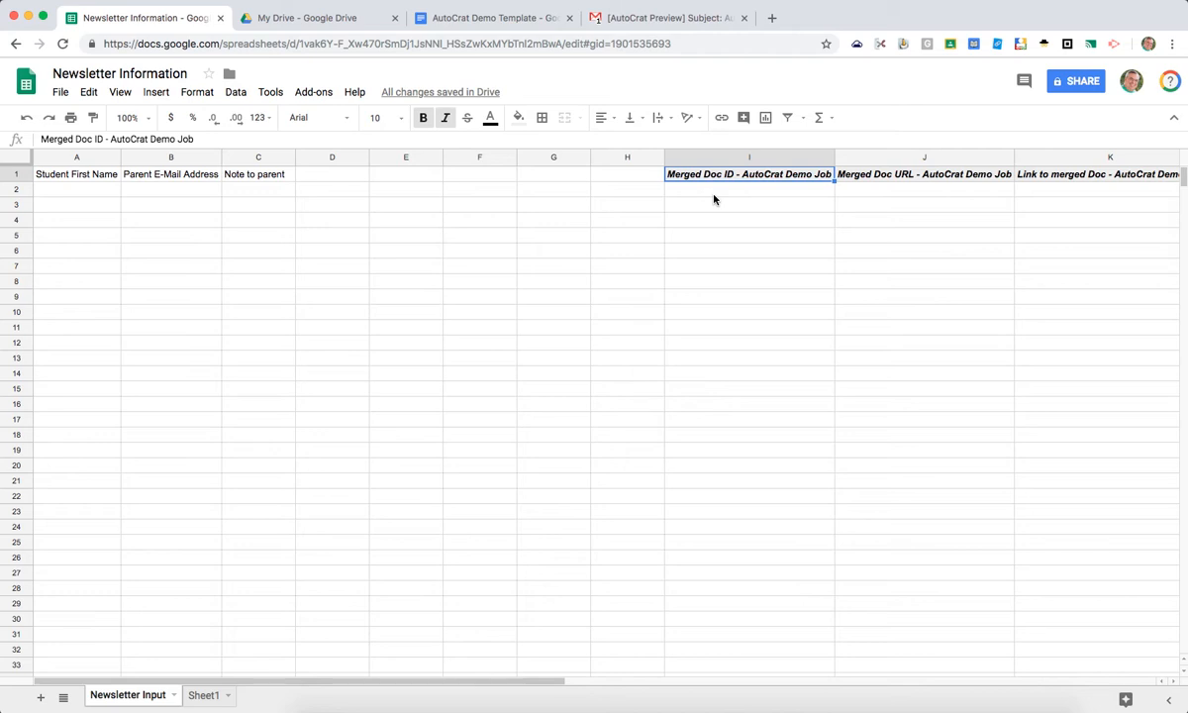
click(82, 174)
click(138, 176)
click(261, 178)
Enter the first names of four students in cells A2 through A5.
click(75, 193)
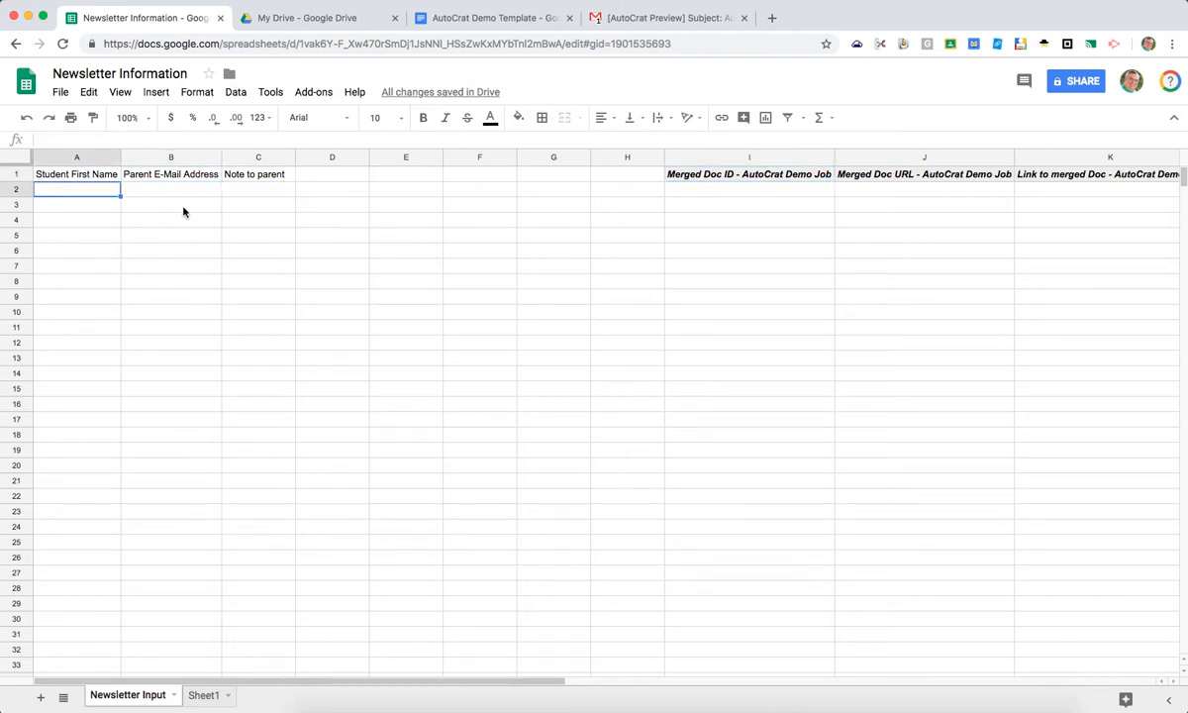
text(Susie)
key(Tab)
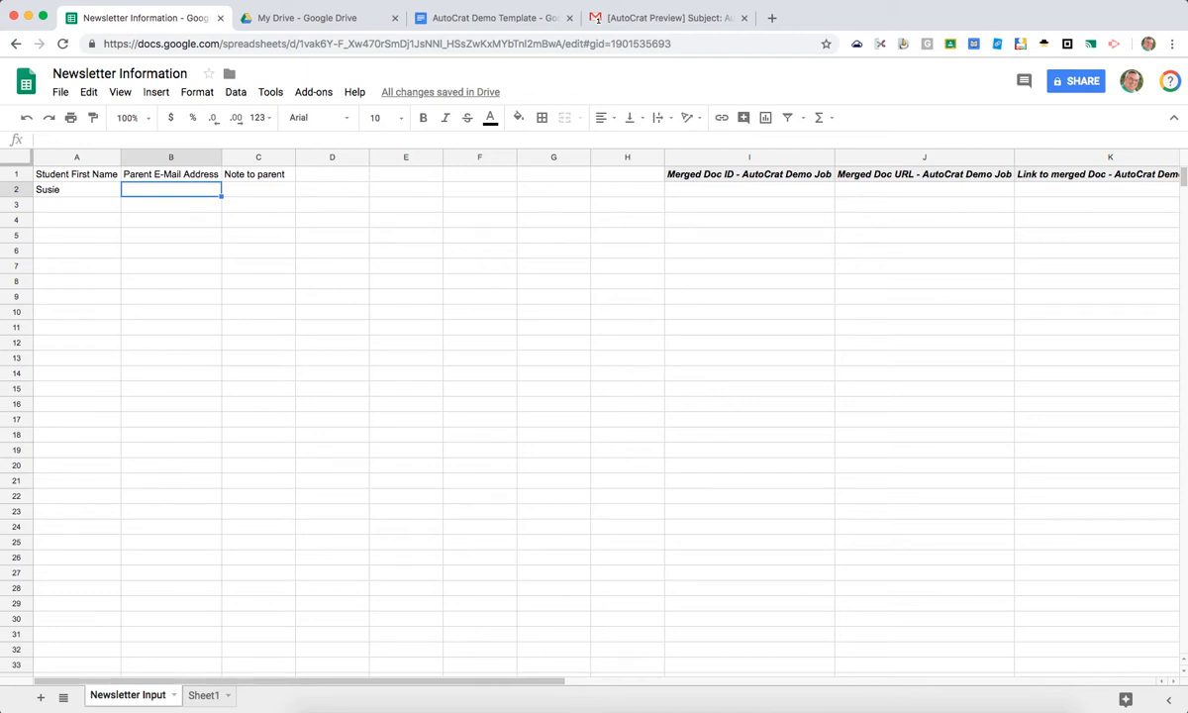
click(72, 206)
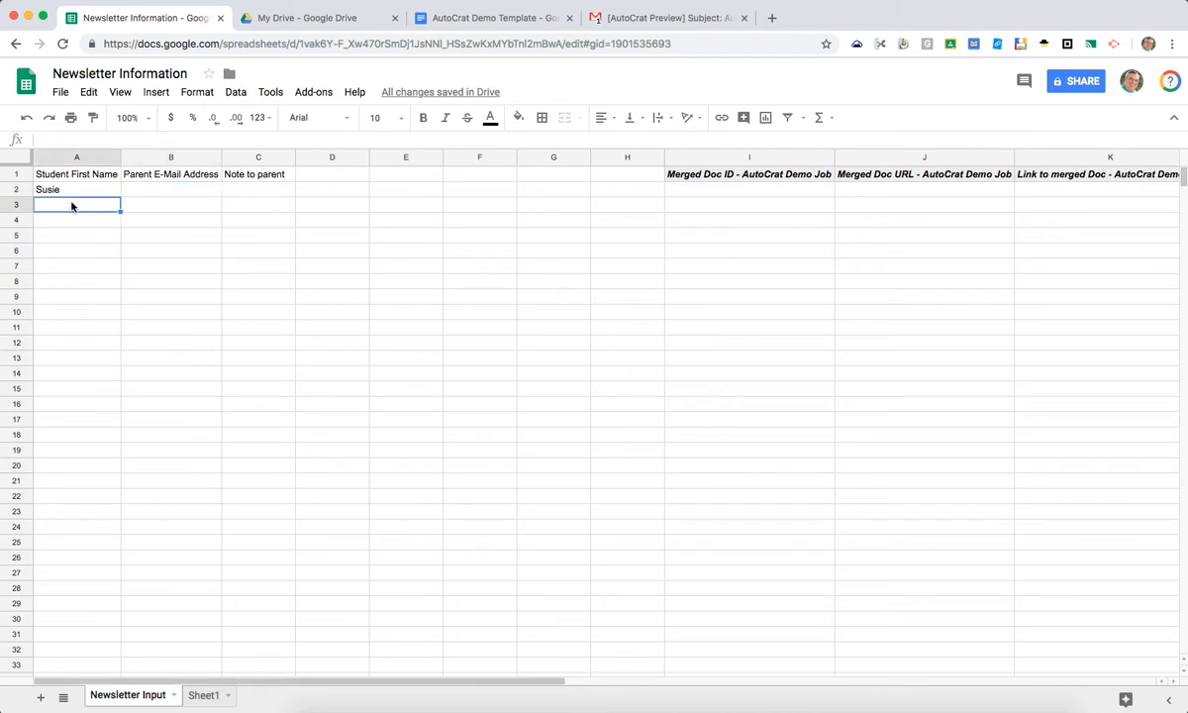
text(Akhil)
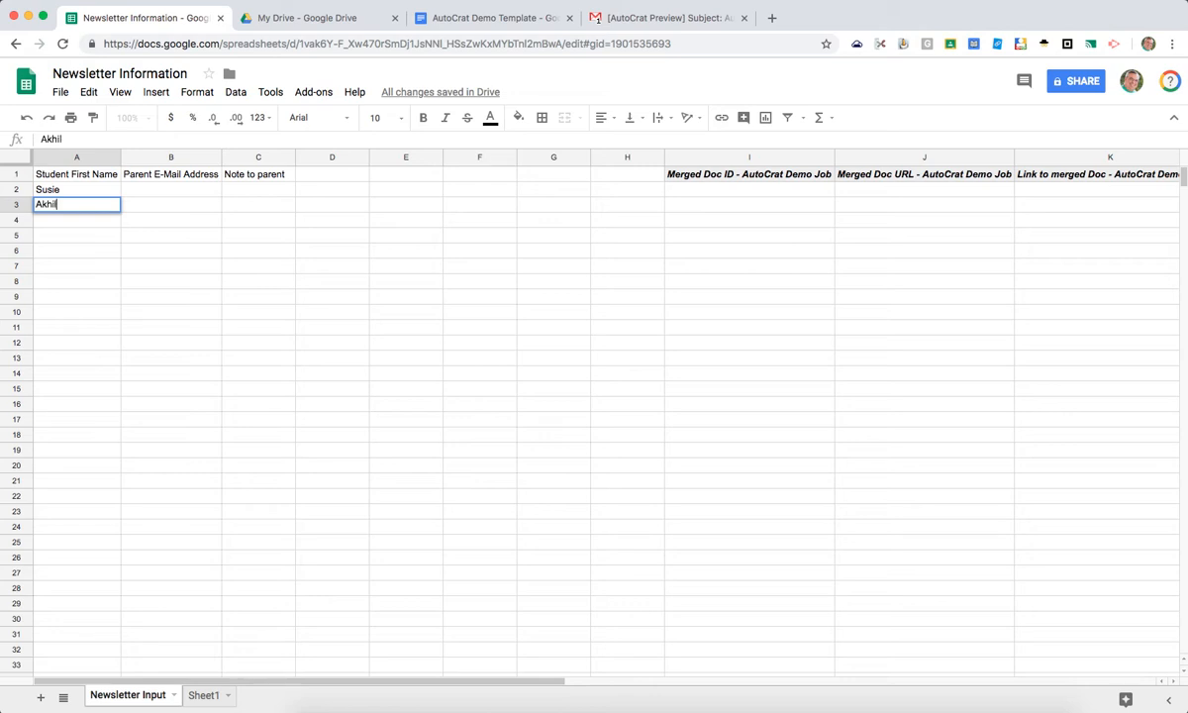
key(Return)
text(Jose)
key(Return)
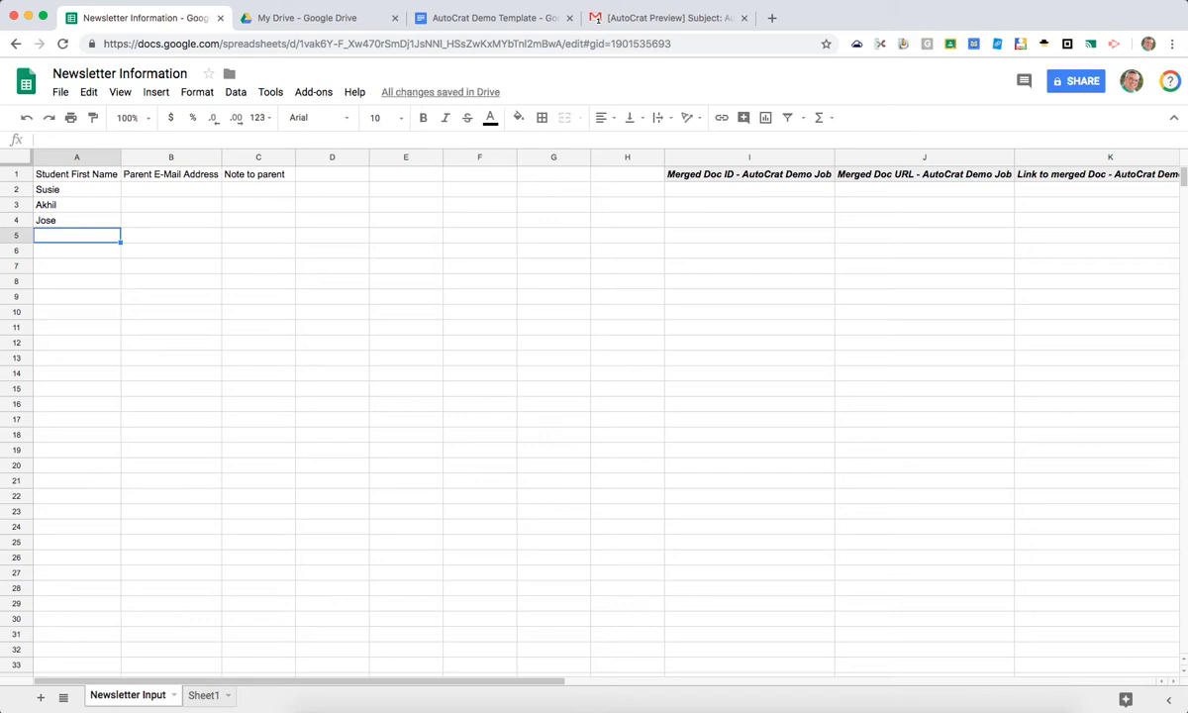
text(M)
key(BackSpace)
text(Marisol)
key(Return)
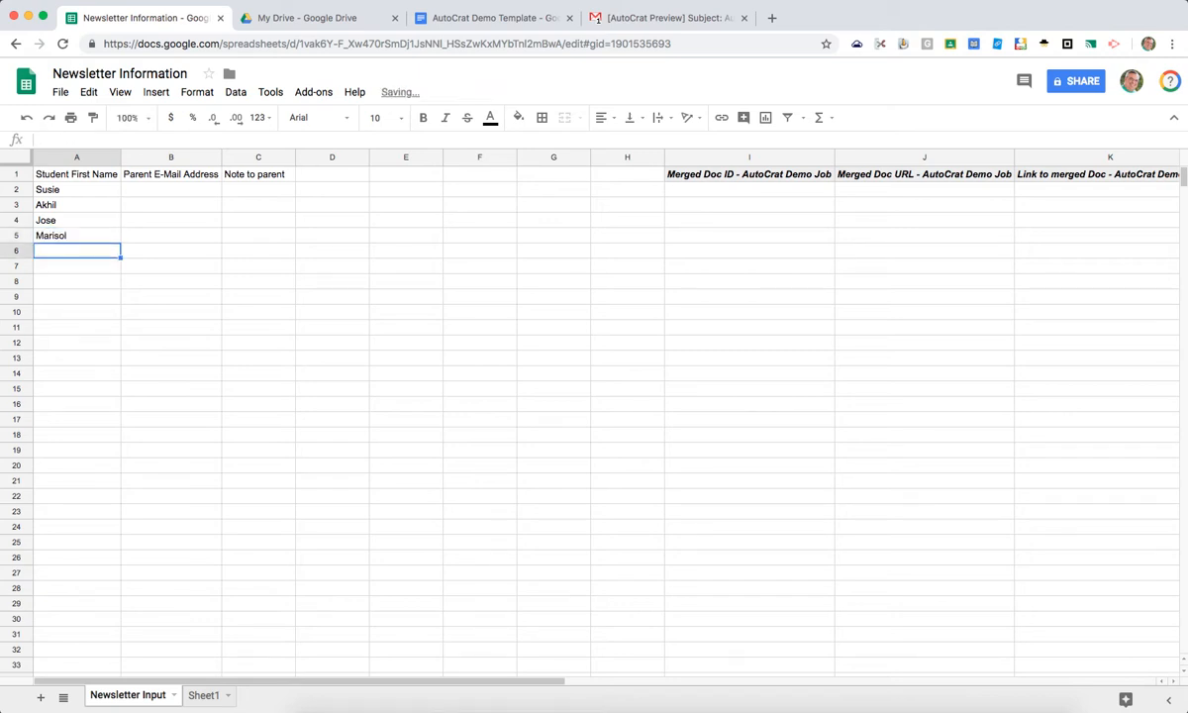
Enter in C2 the note "She had a great week! We need to continue to work on writing, but she is puting in a great effort.".
key(Up)
key(Up)
key(Down)
key(Up)
key(Up)
key(Up)
key(Down)
key(Down)
key(Down)
key(Right)
key(Right)
key(Up)
key(Up)
key(Up)
text(She had a great week! We need to continue to work on)
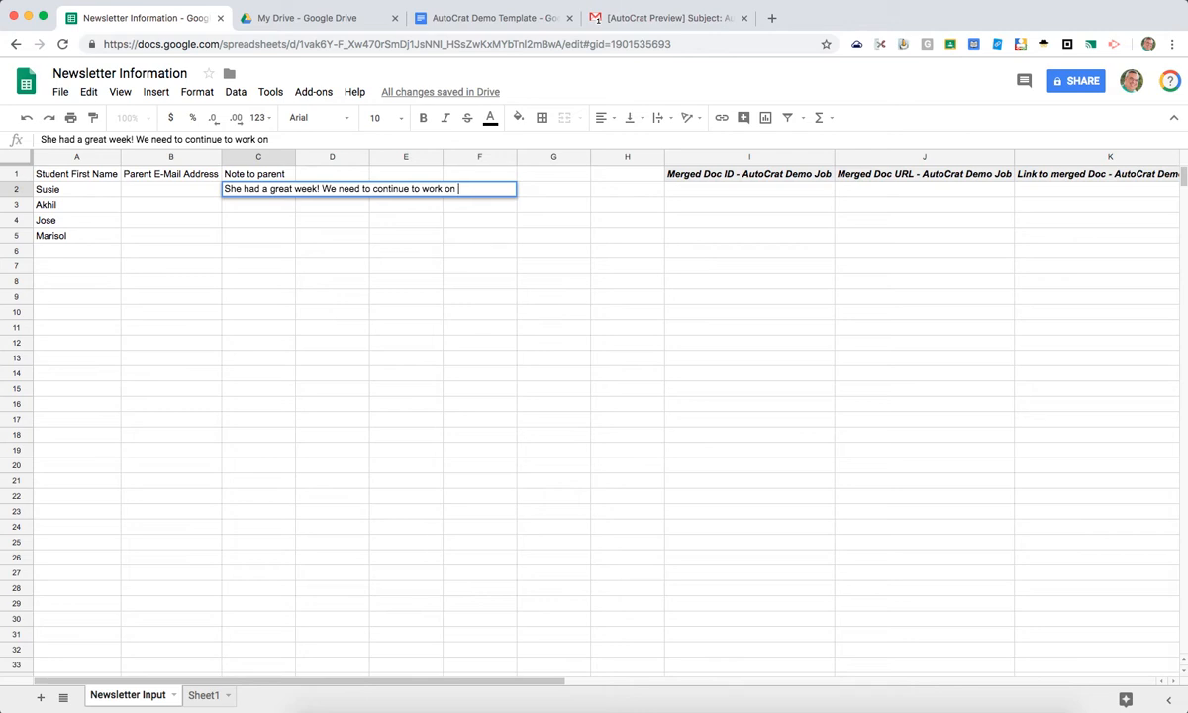
text(writing, but she is puting)
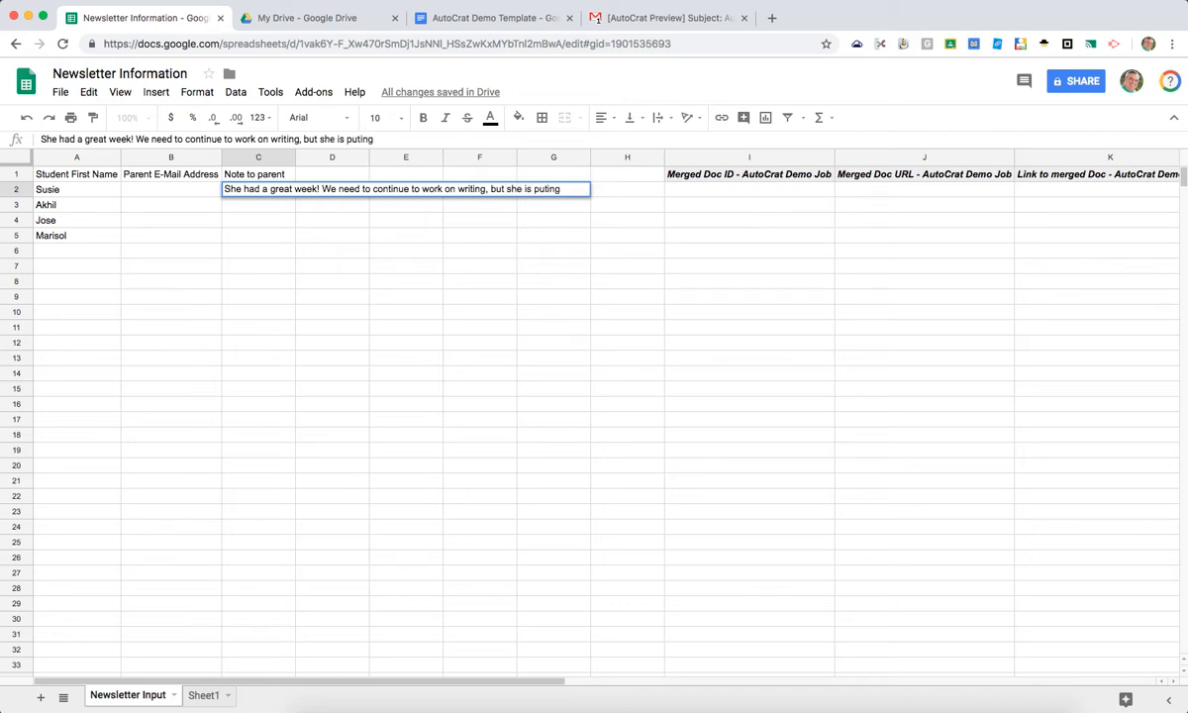
text( in a g)
text(reat effort.)
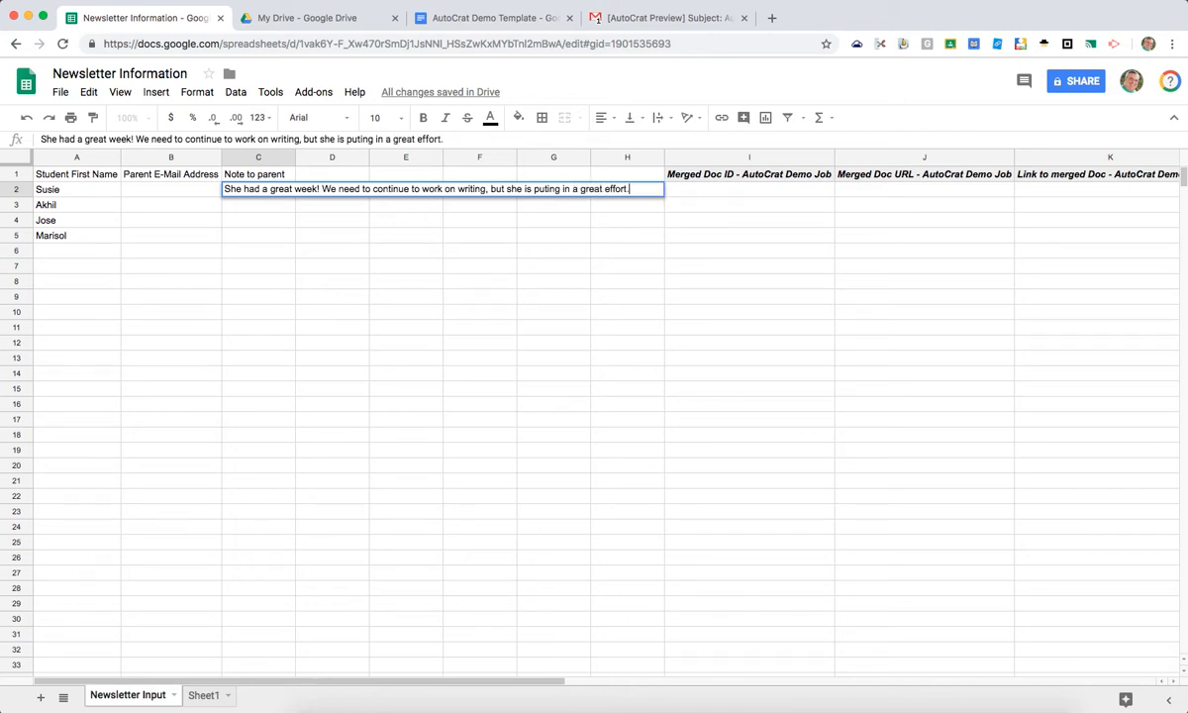
key(Return)
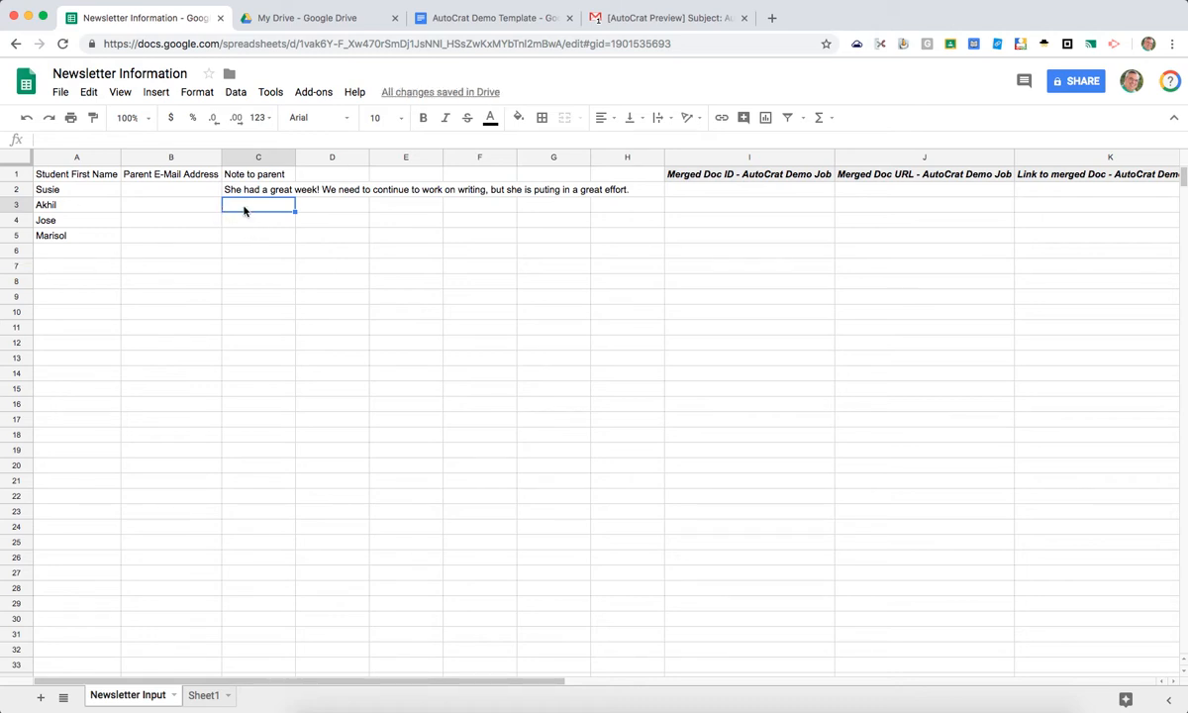
Write "I would love to set up a meeting sometime in the next few weeks to discuss his reading" in cell C3.
text(I woul)
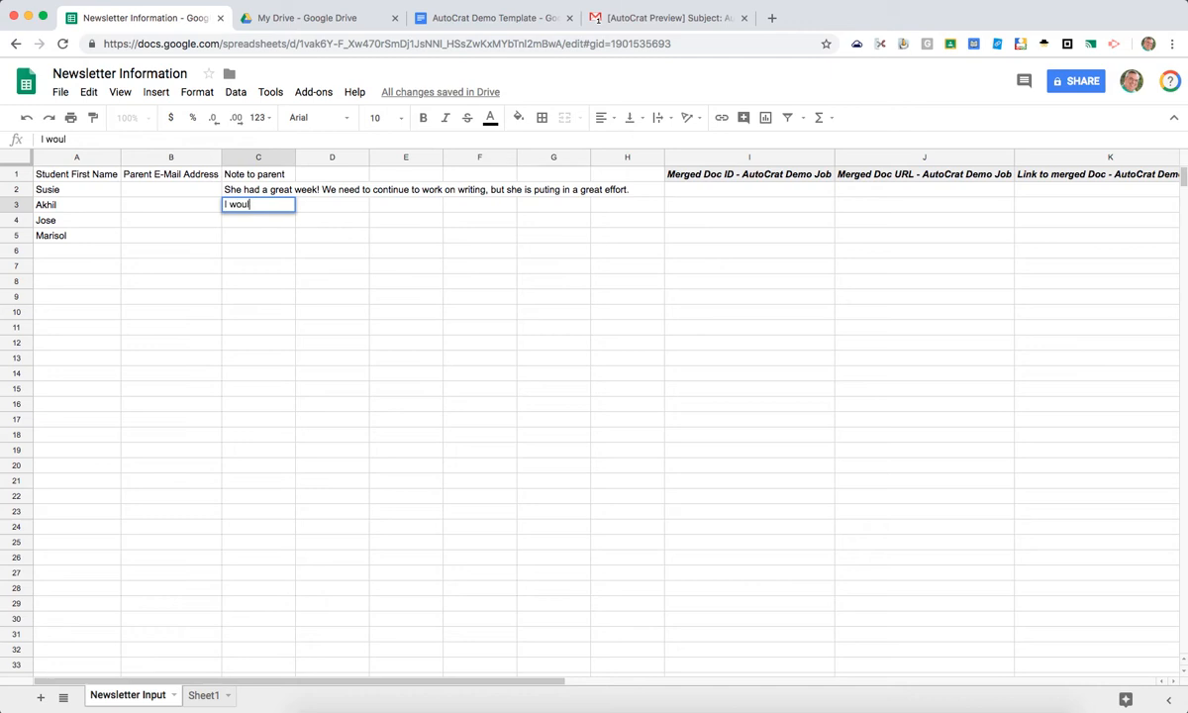
text(d love oto)
key(BackSpace)
key(BackSpace)
key(BackSpace)
text(to set up a)
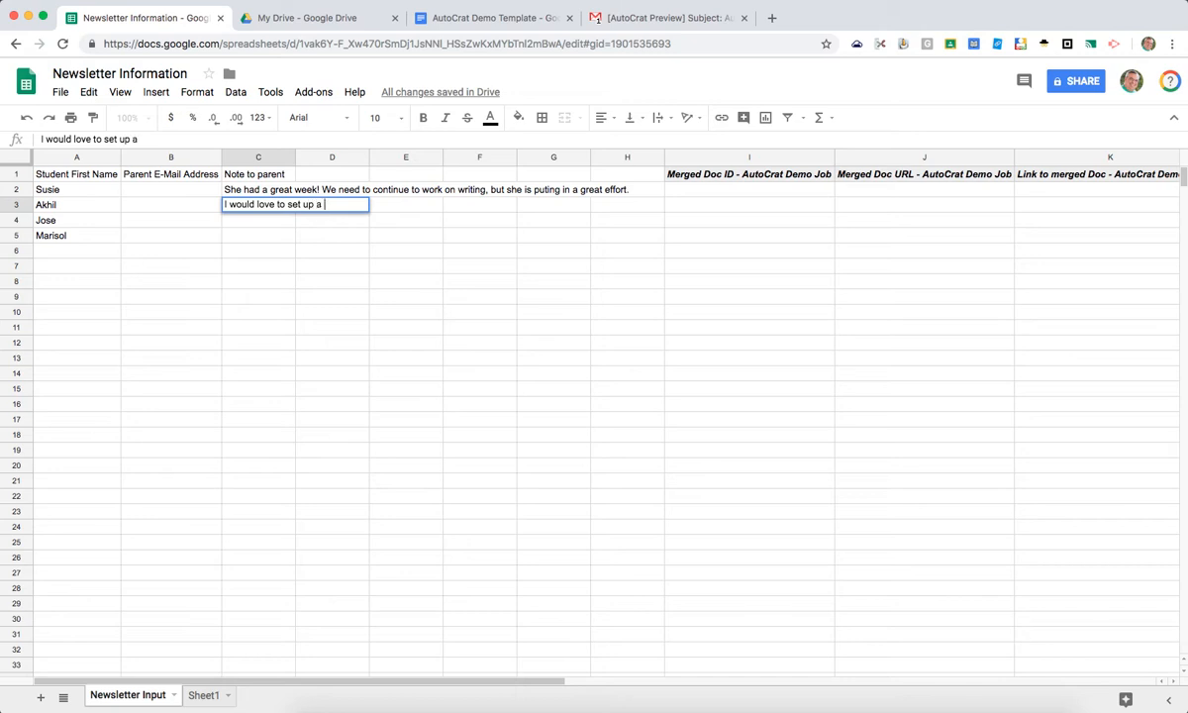
text( meeting sometim)
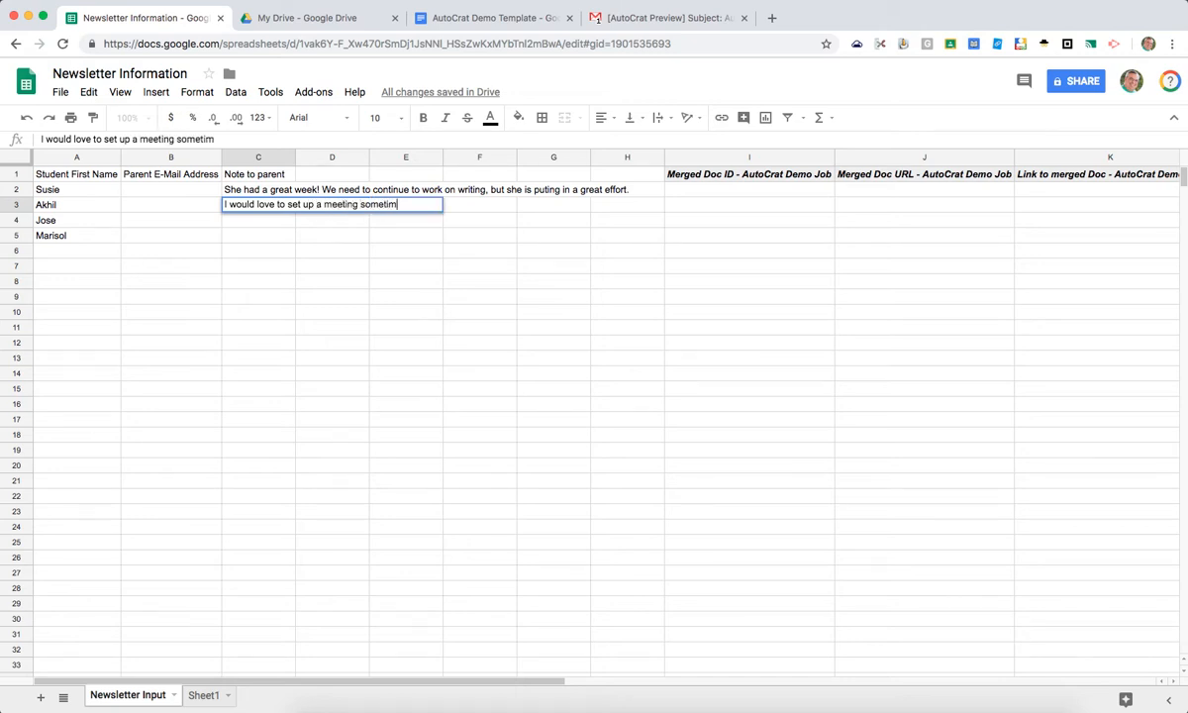
text(e in the next fe)
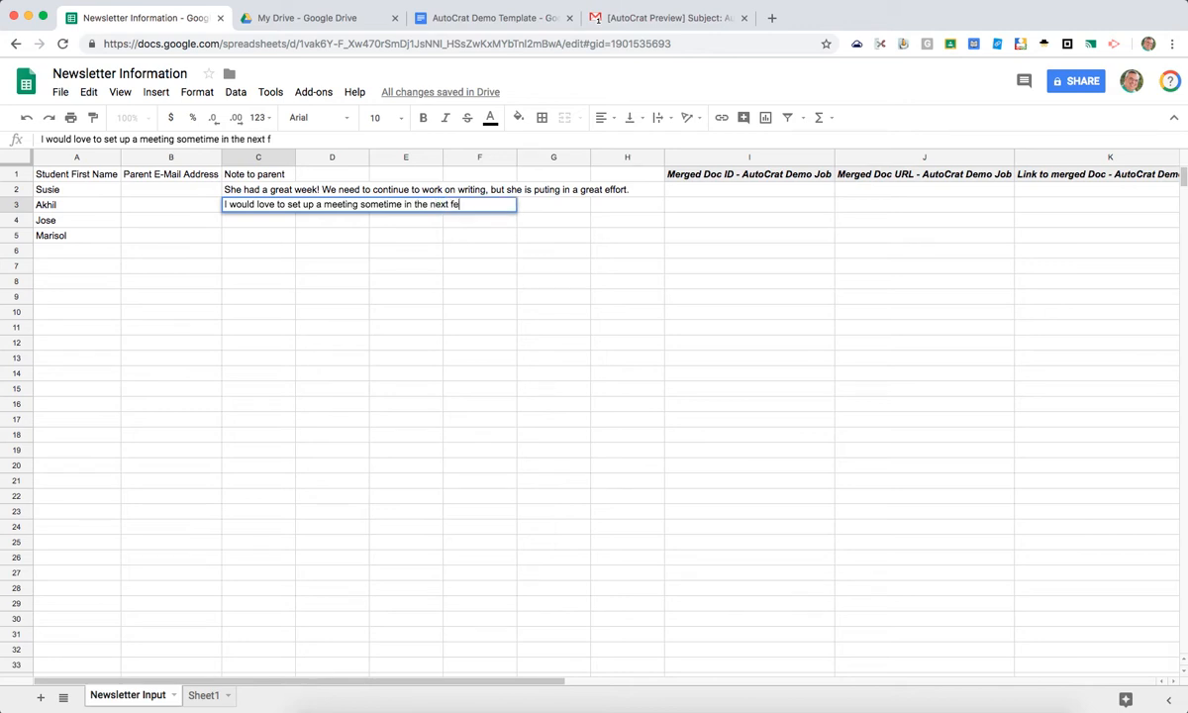
text(w week s)
key(BackSpace)
key(BackSpace)
key(BackSpace)
text(s)
text(ks to discuss)
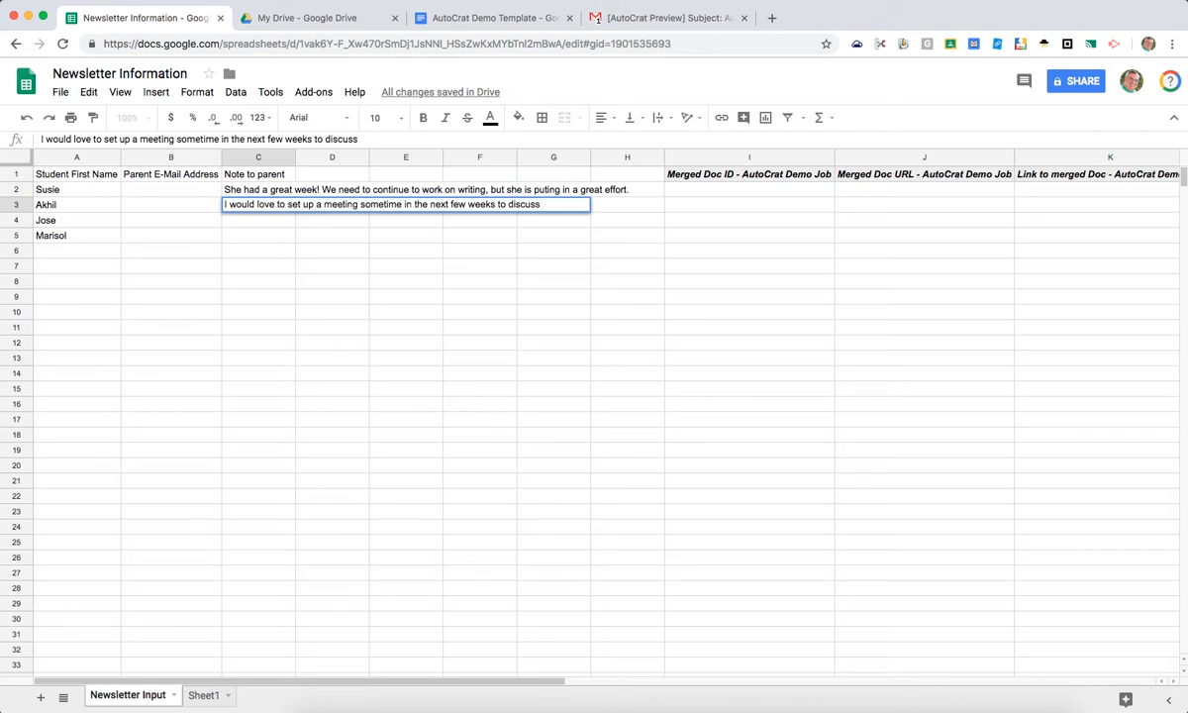
text(his reading and)
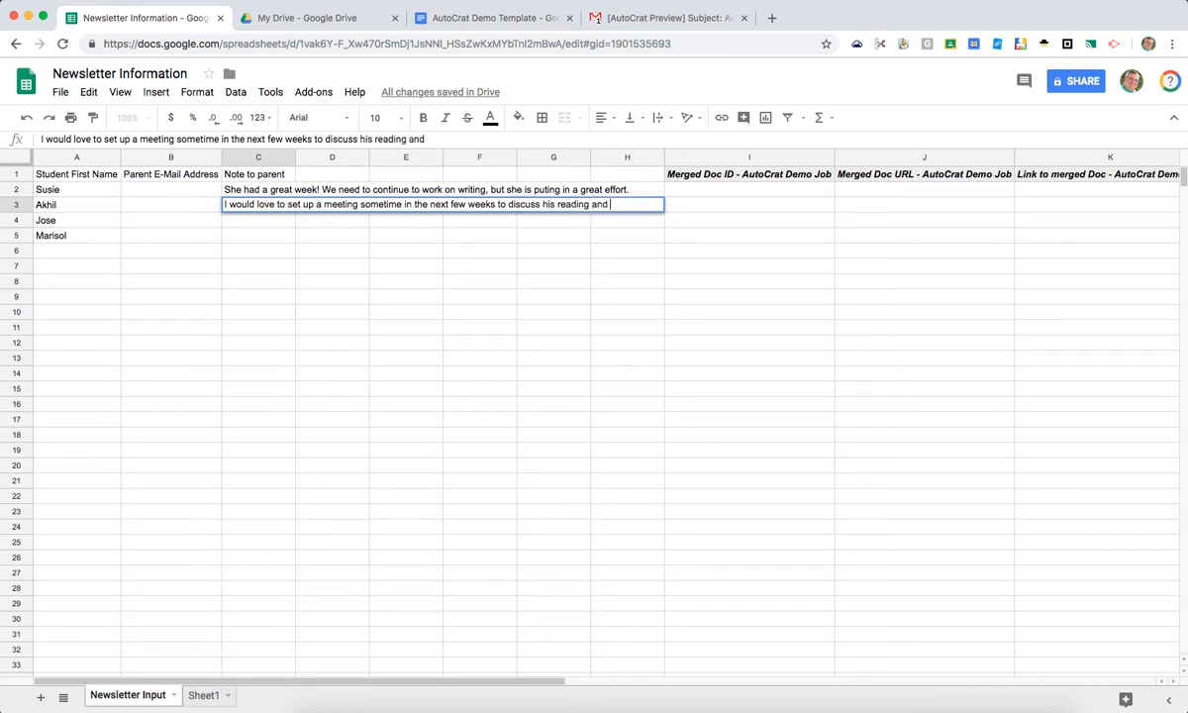
key(BackSpace)
key(BackSpace)
key(BackSpace)
key(BackSpace)
key(BackSpace)
Complete the note in C3 with ". Please let me know what days work best for you.".
text(. Please le m)
key(BackSpace)
key(BackSpace)
text(t me kn)
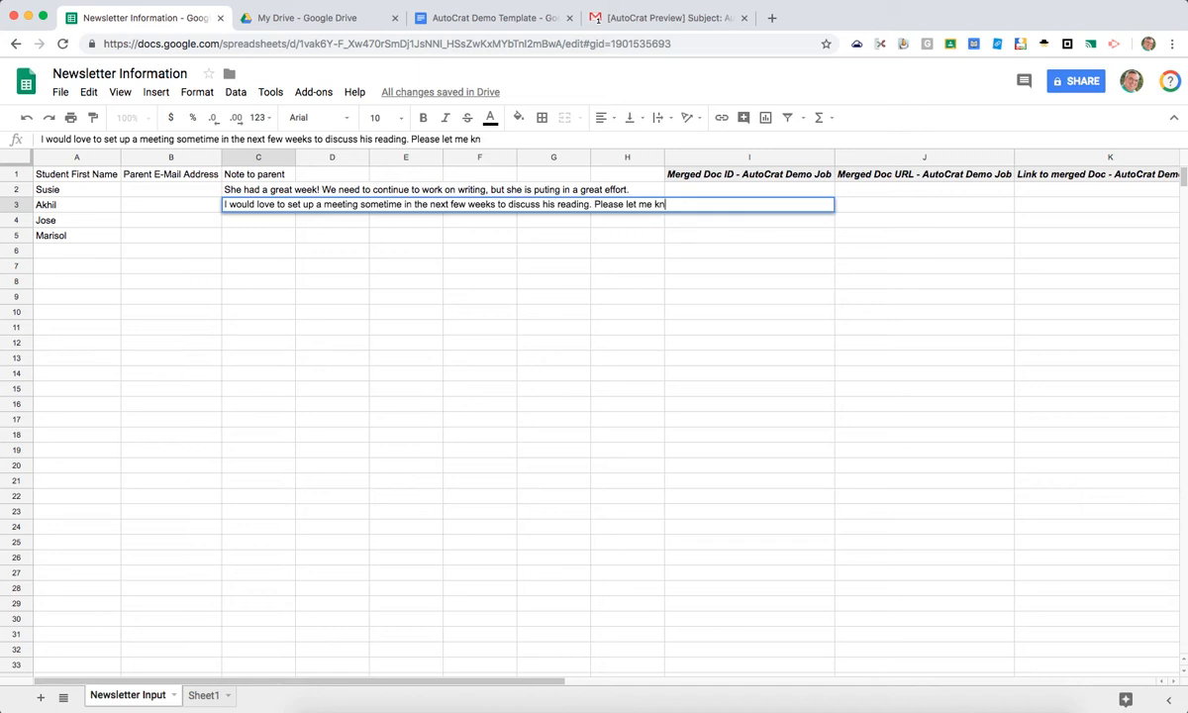
text(ow what days work best for you.)
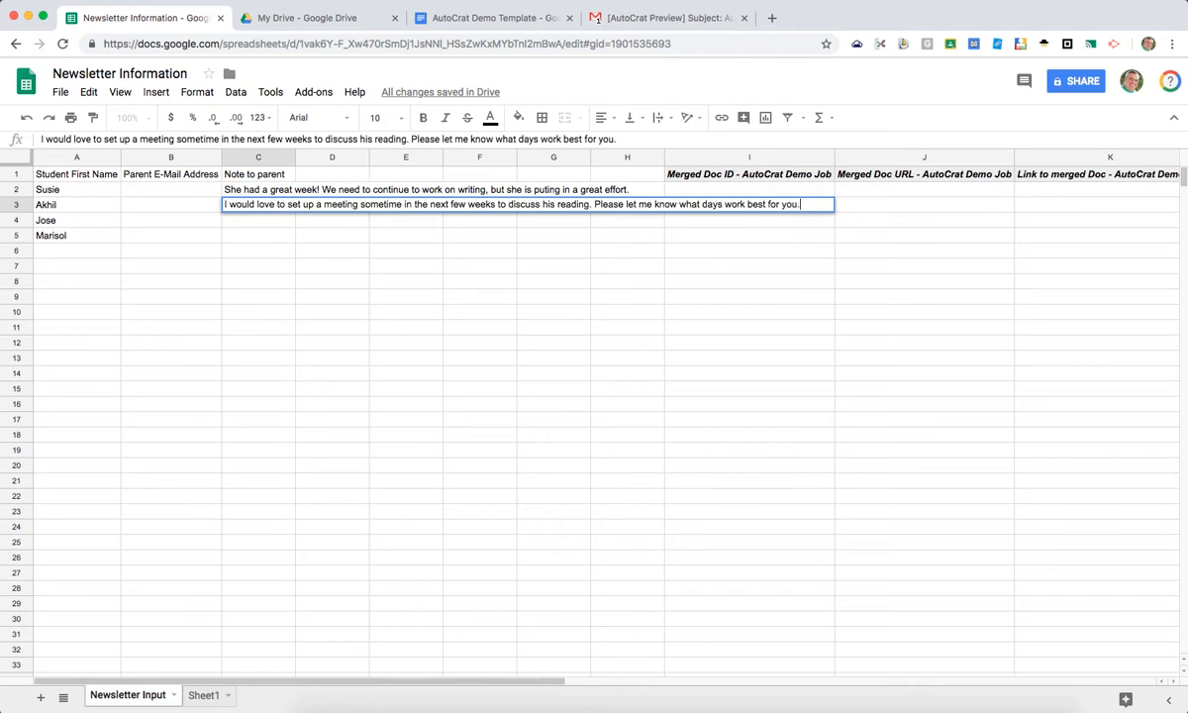
key(Return)
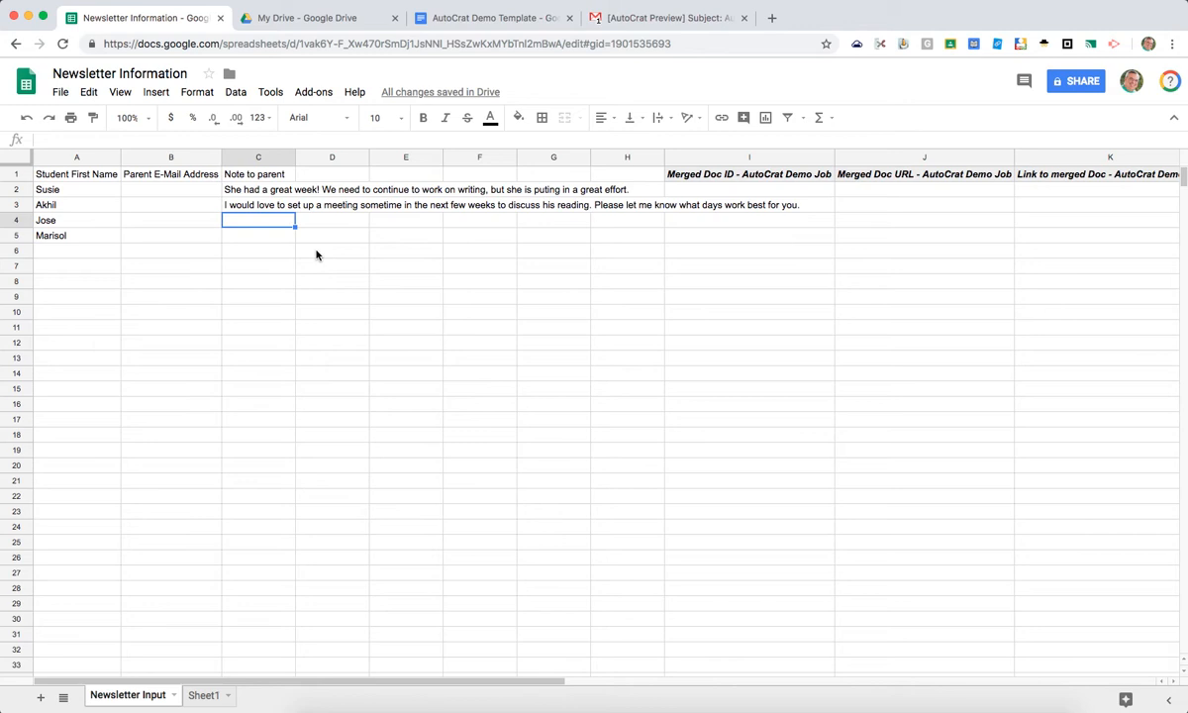
Enter the note "We had a great week in class!" in cell C4.
text(We )
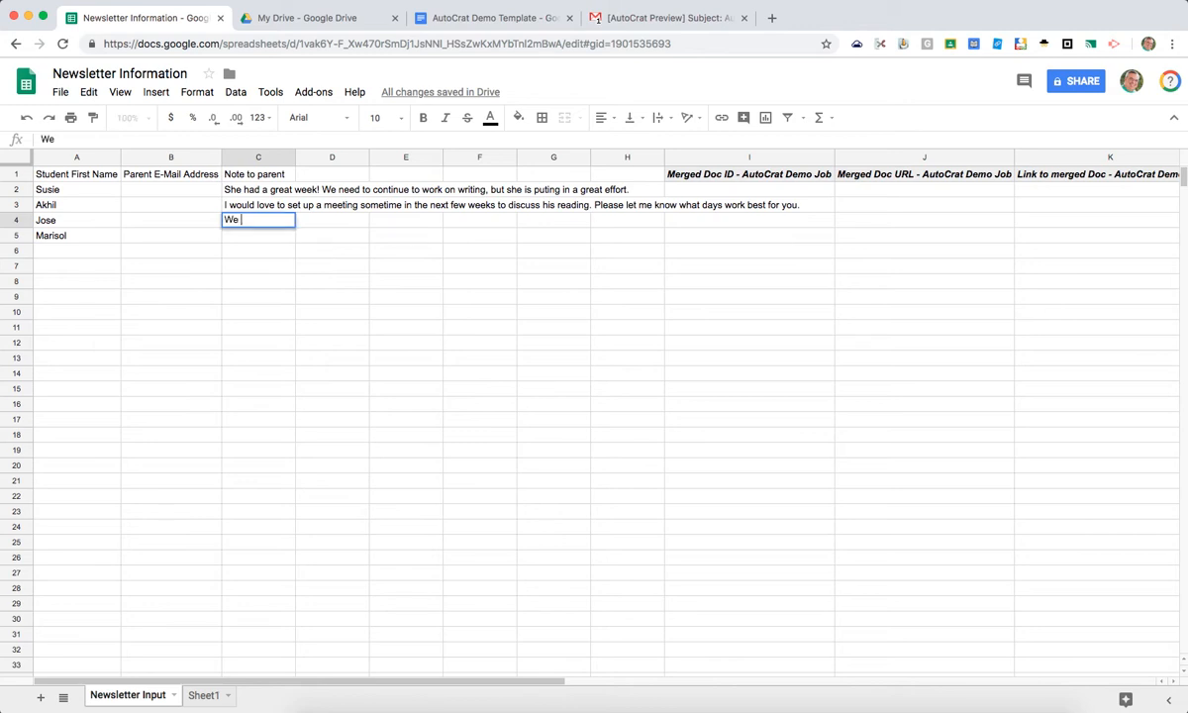
text(had a great week in class)
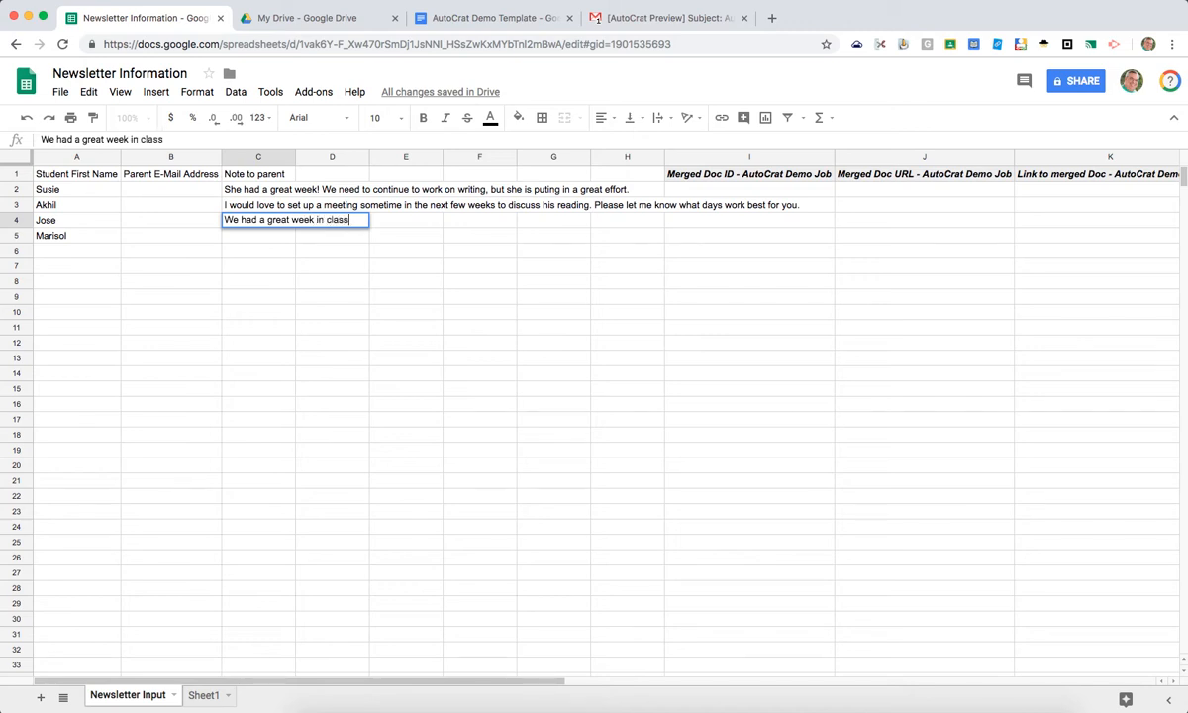
key(Left)
key(Left)
key(Right)
key(Right)
key(Right)
key(Left)
click(190, 134)
text(!)
key(Return)
Copy the note from cell C4 into C5 for the last student.
key(Up)
key(ctrl+c)
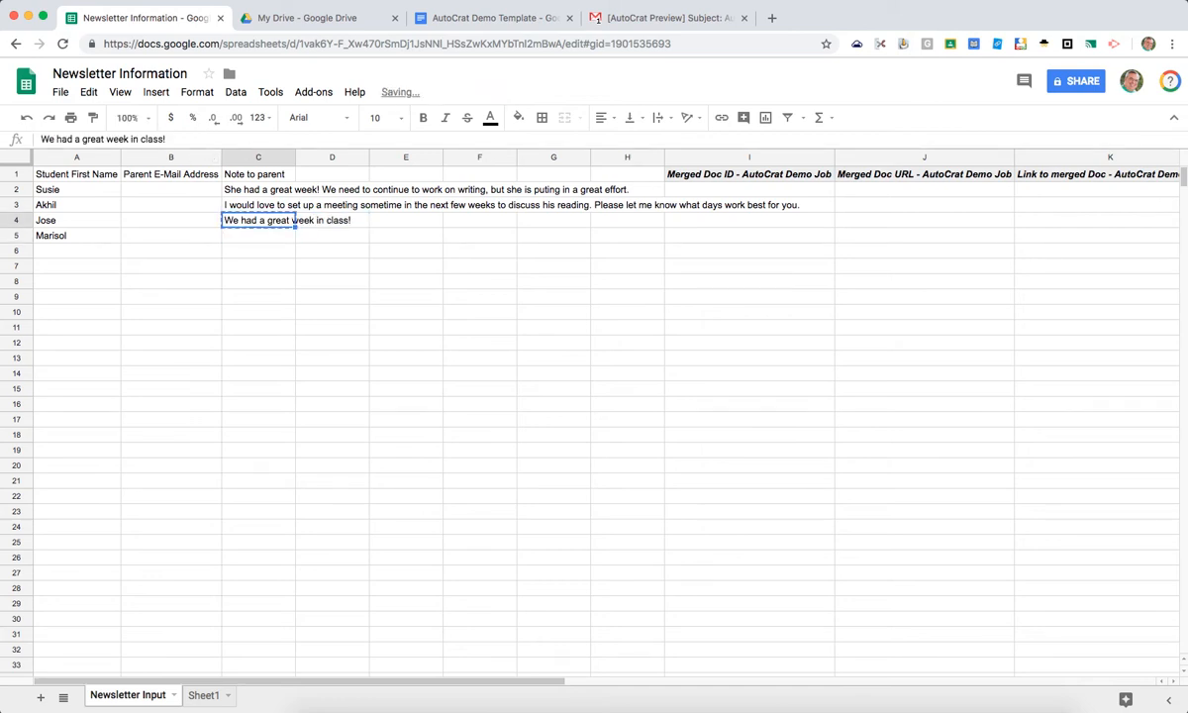
key(Down)
key(ctrl+v)
key(Down)
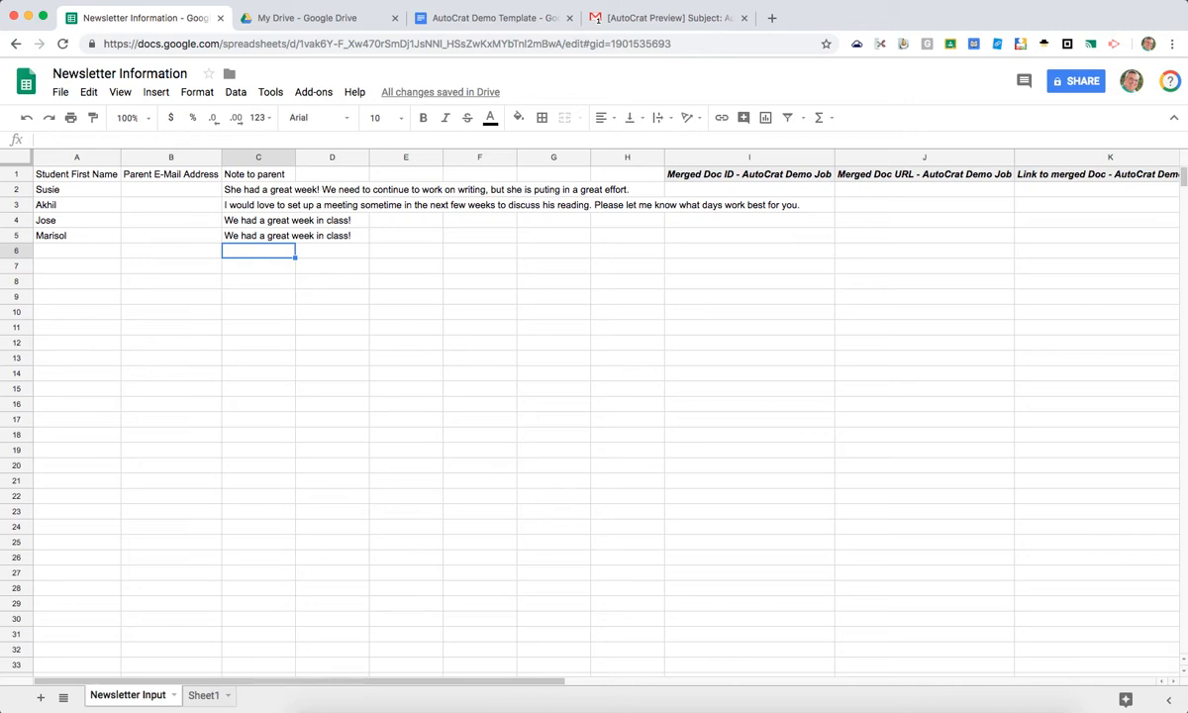
Wrap the text in column C and widen the column to almost three times its width, so the longer notes take three lines.
click(248, 156)
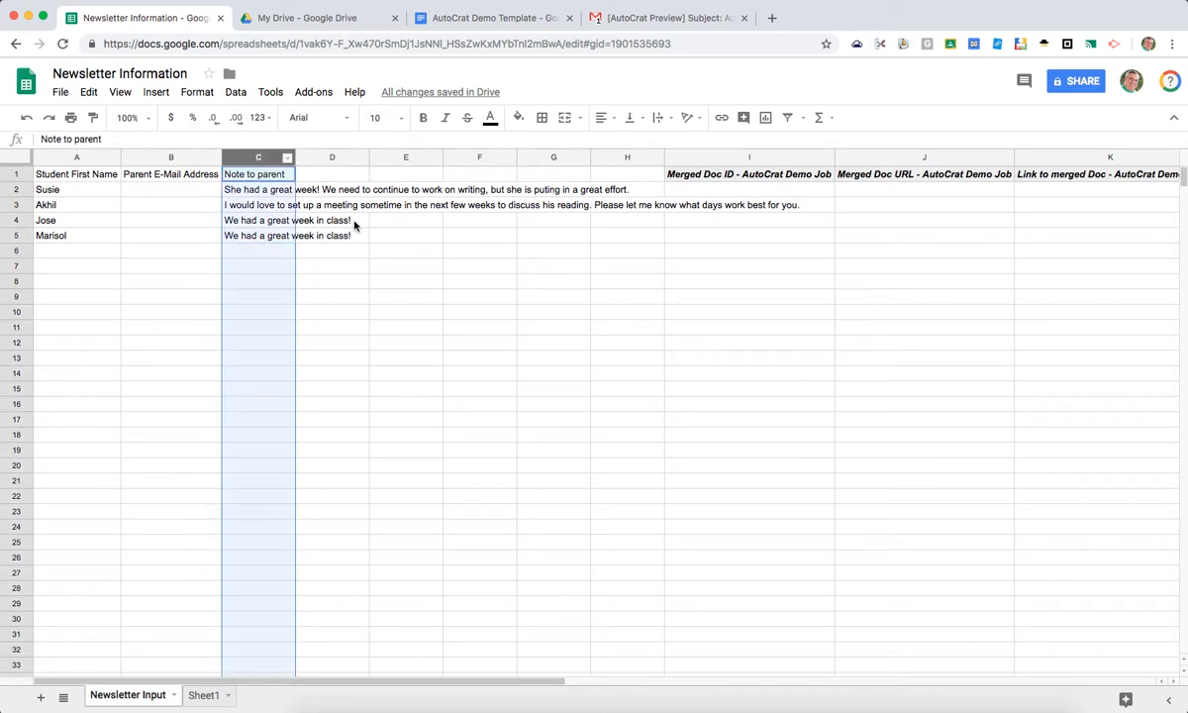
click(643, 119)
click(658, 118)
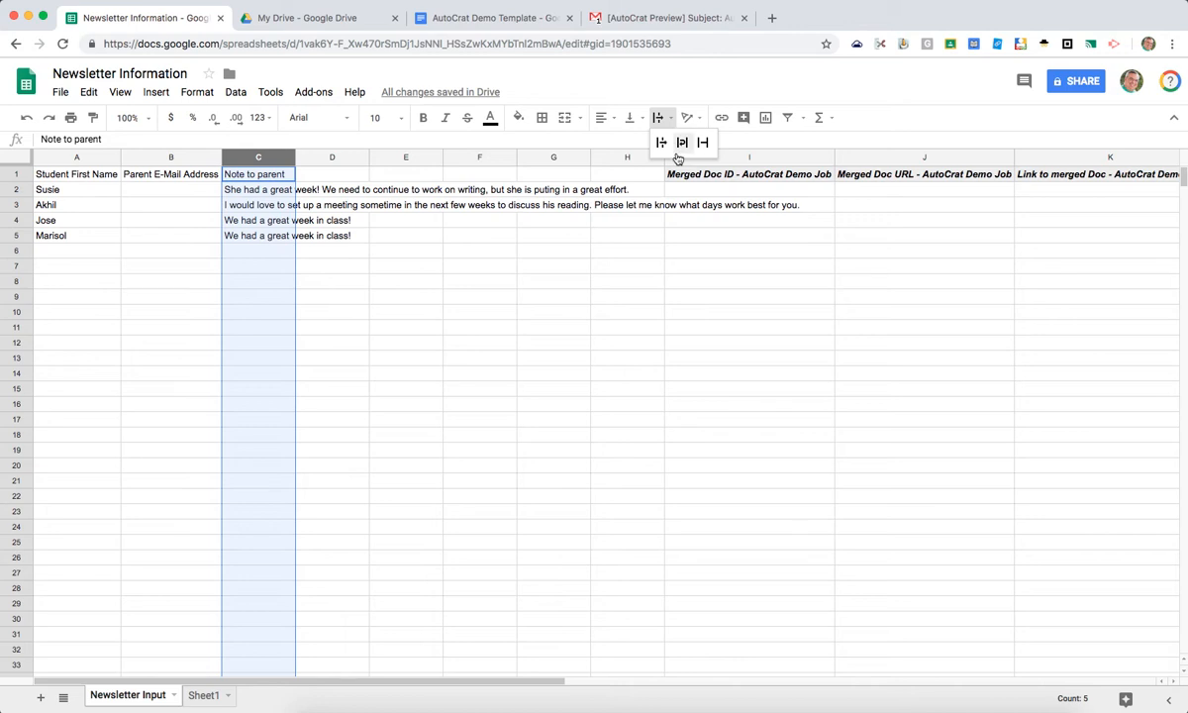
click(682, 142)
click(313, 192)
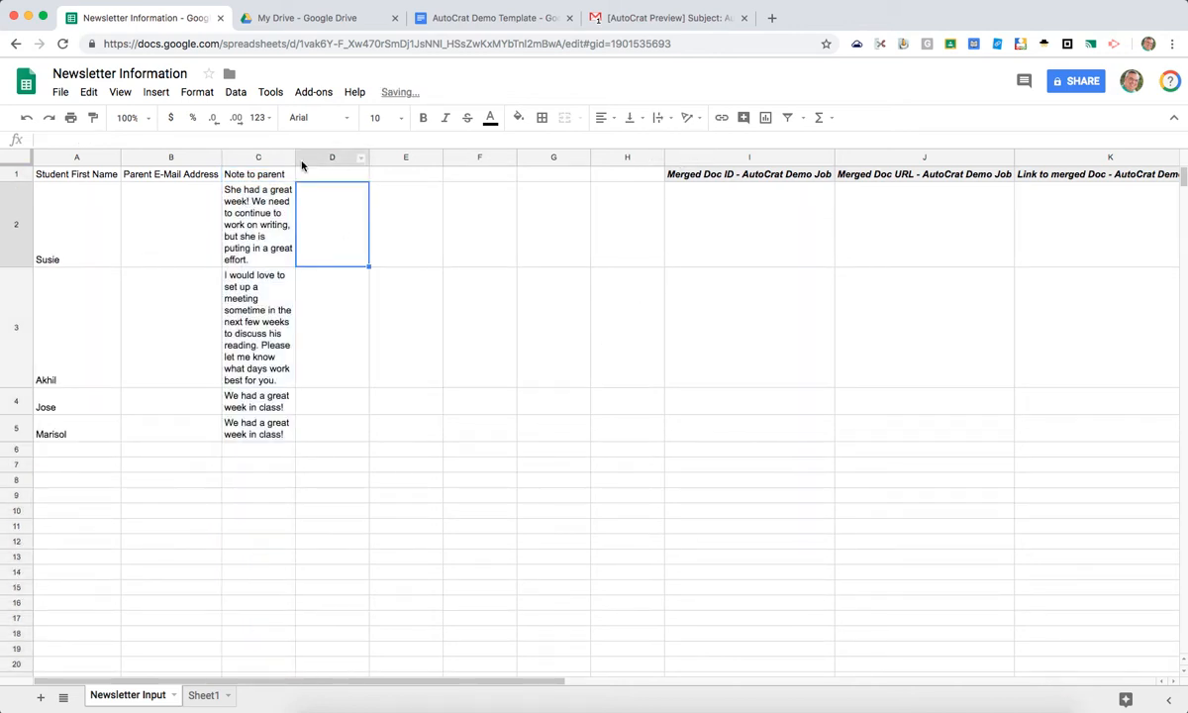
drag(294, 158, 431, 157)
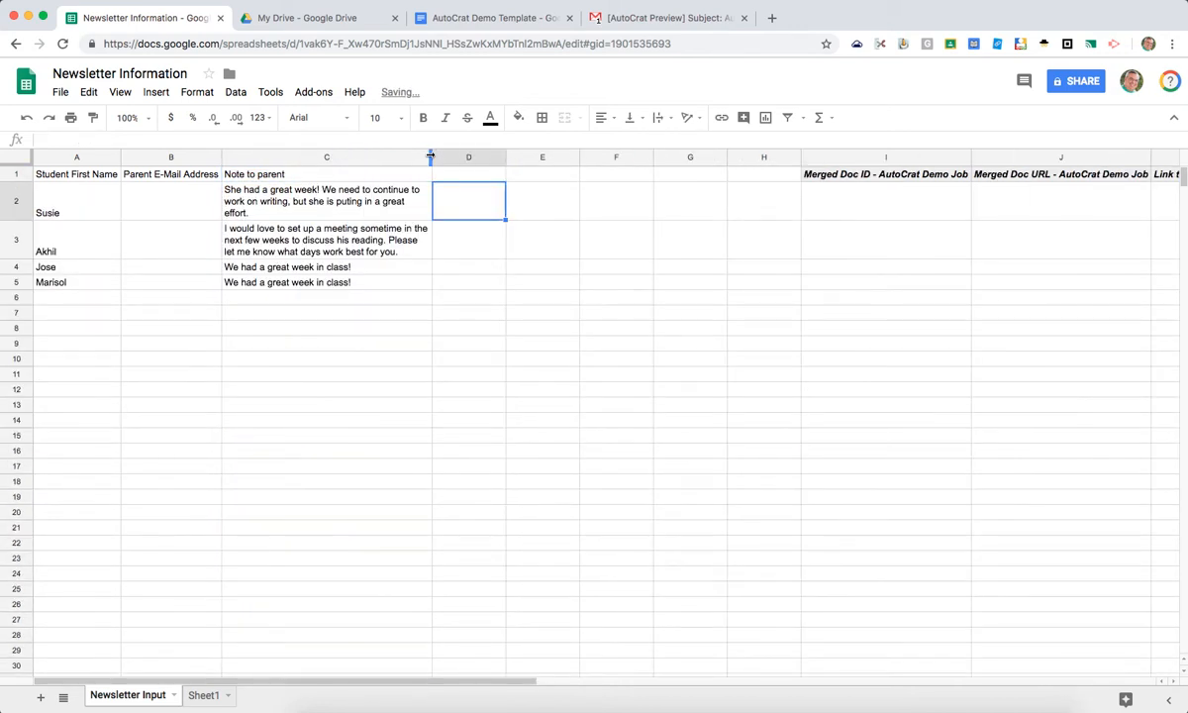
click(367, 310)
Fill cells B2 through B5 with the placeholder parent e-mail address.
click(94, 210)
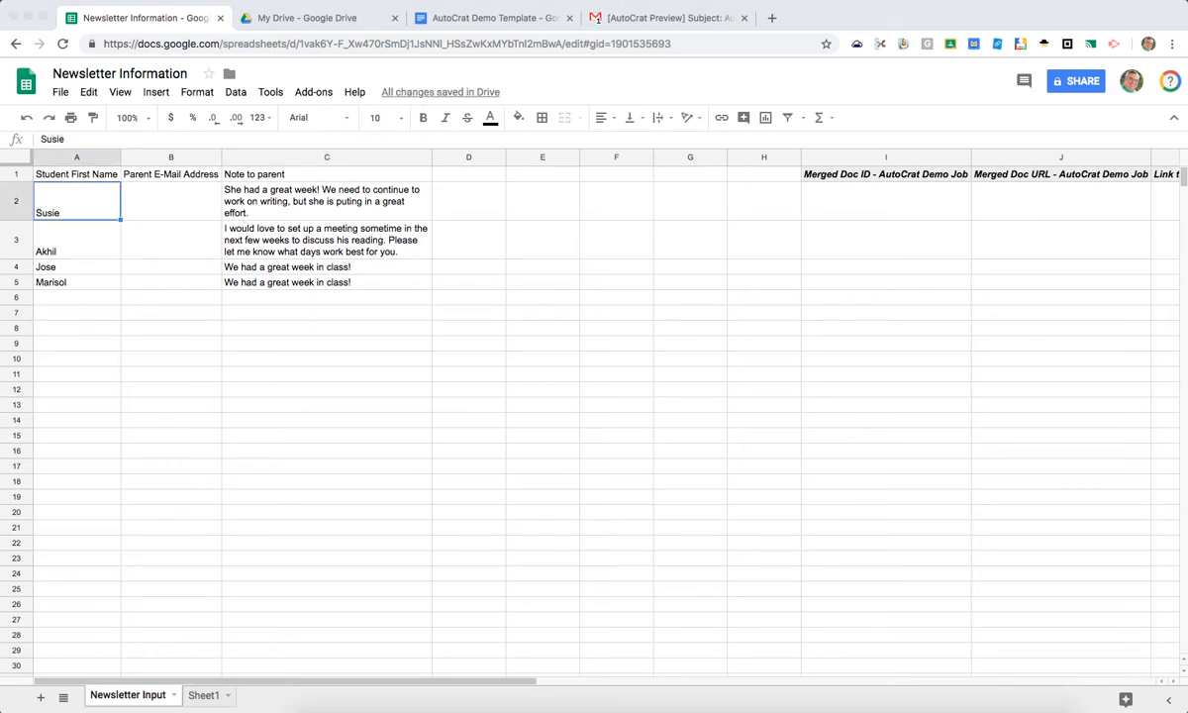
key(super+v)
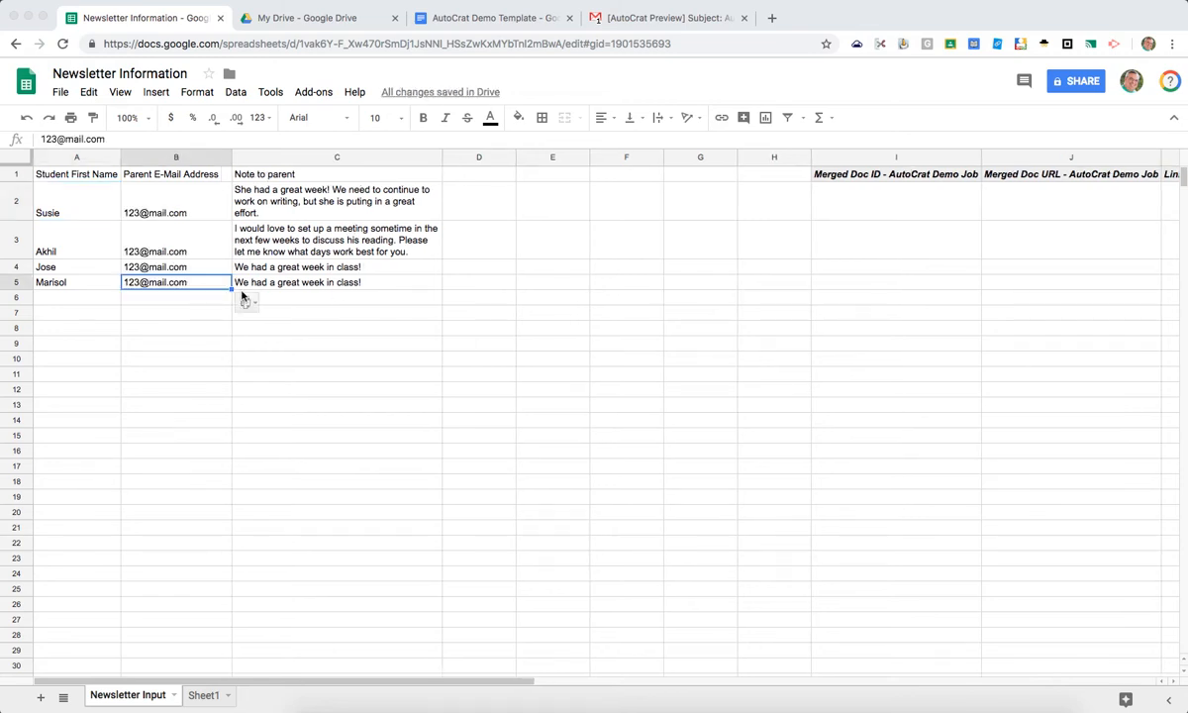
Examine the parent e-mails, student names and notes in rows 2 through 5 and the three column headers above them.
click(171, 198)
shift+click(203, 282)
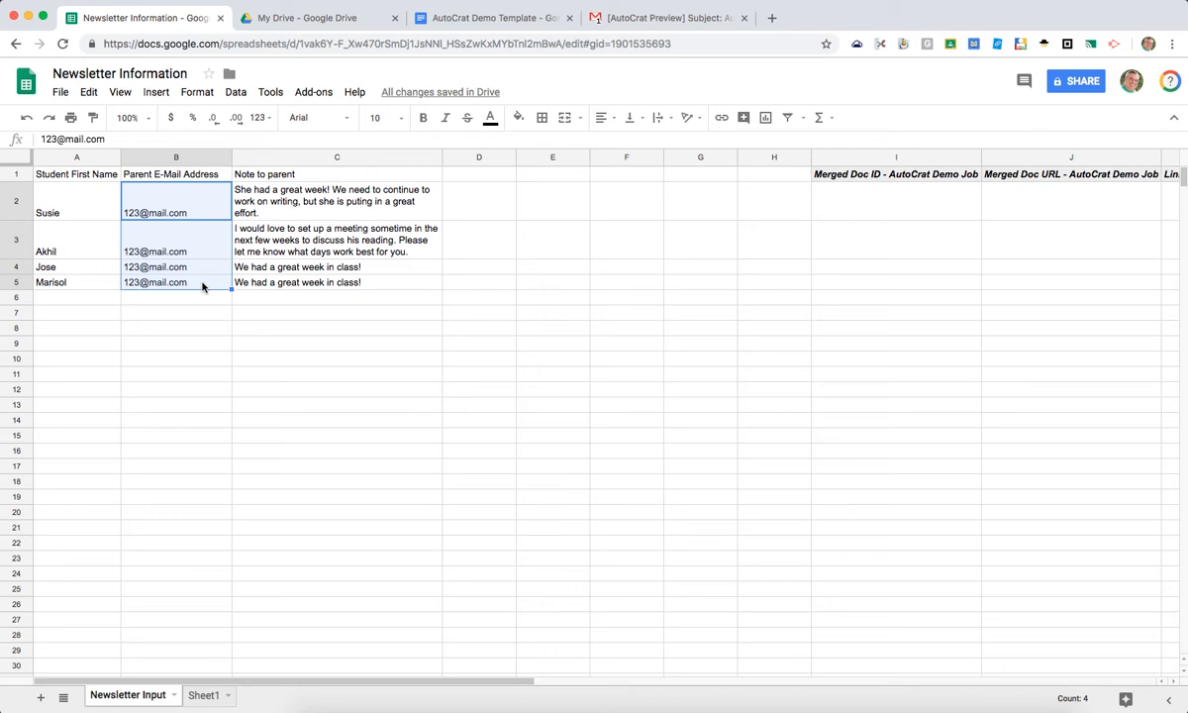
click(109, 205)
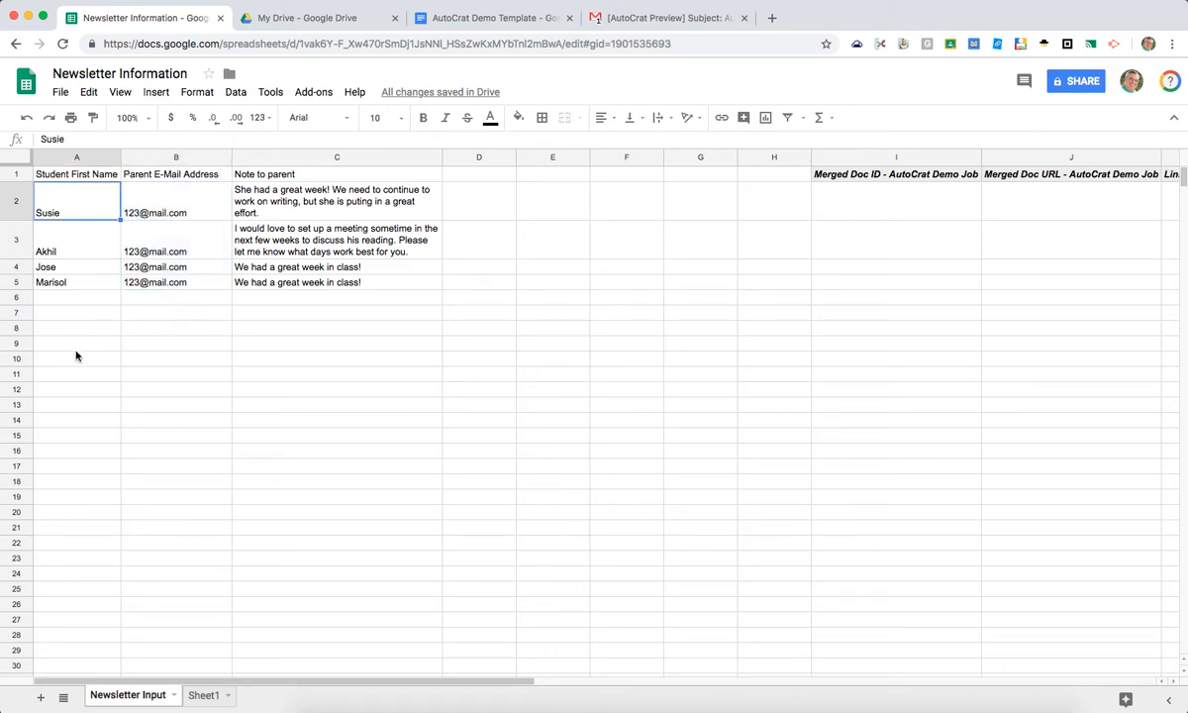
click(156, 370)
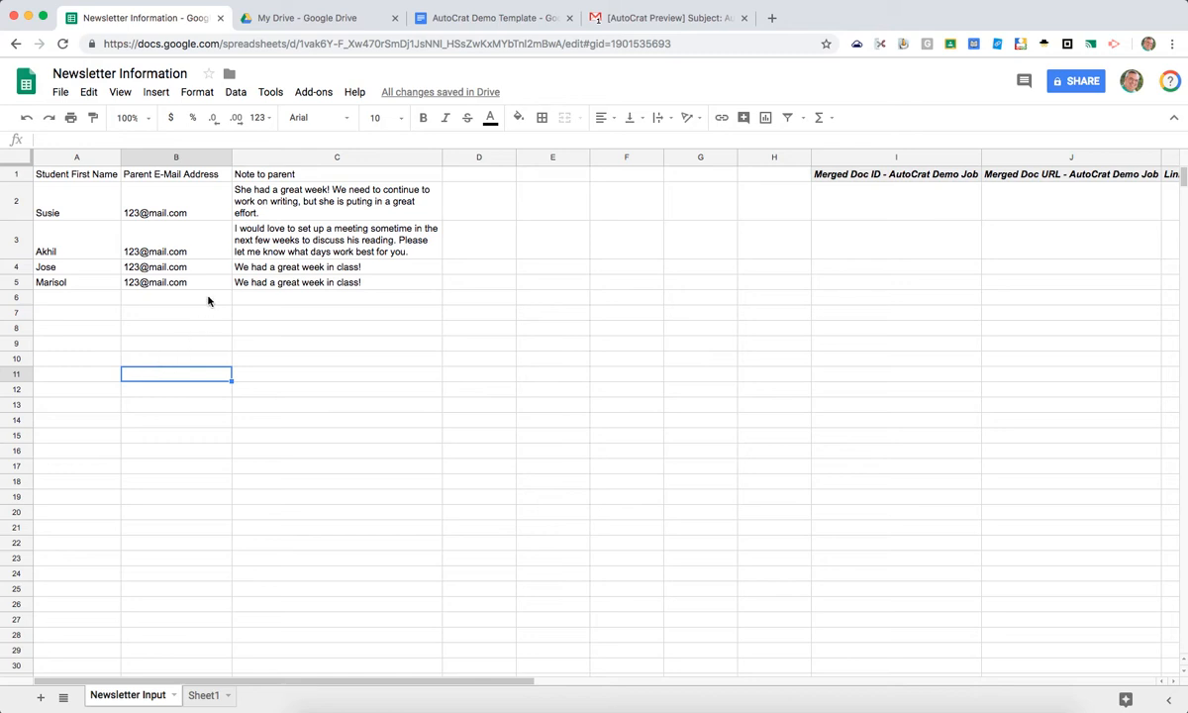
click(260, 191)
click(274, 284)
click(335, 365)
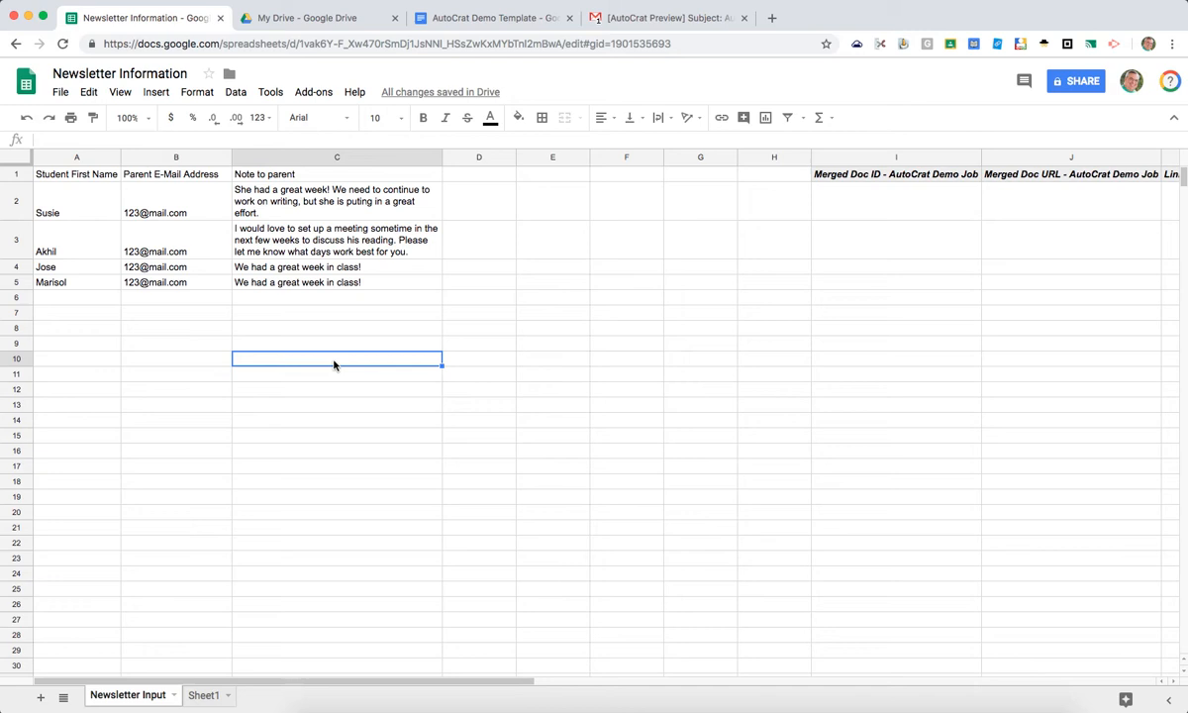
click(81, 170)
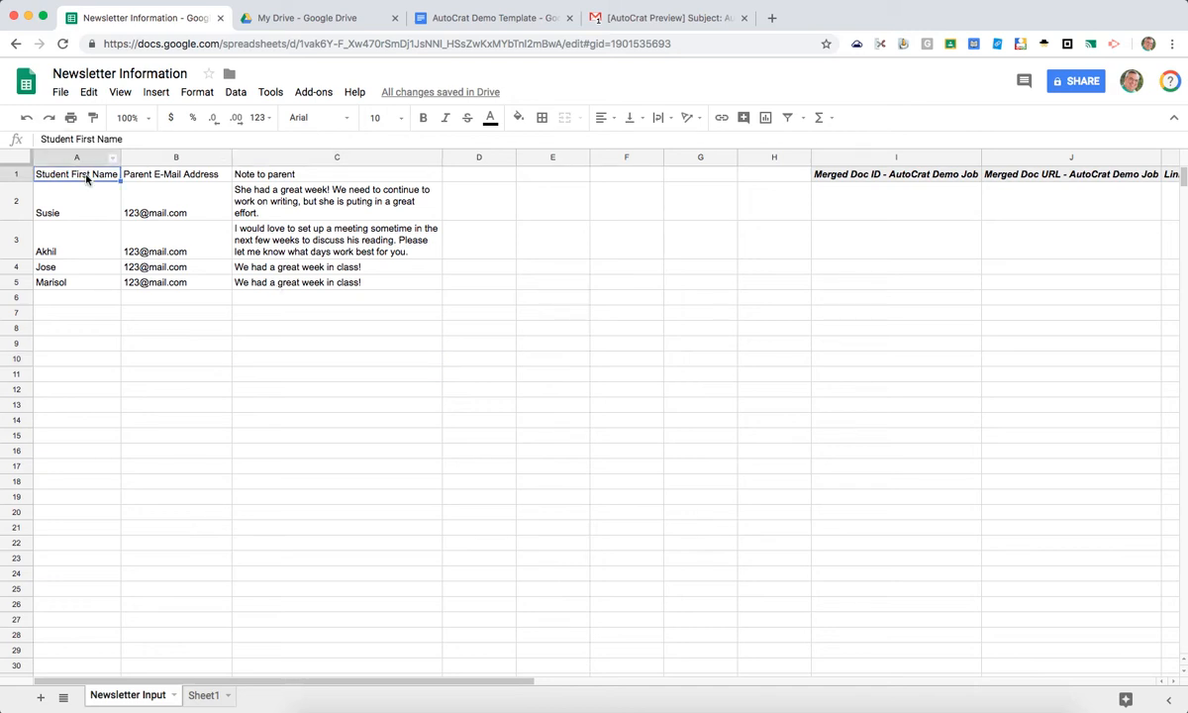
click(139, 173)
click(290, 175)
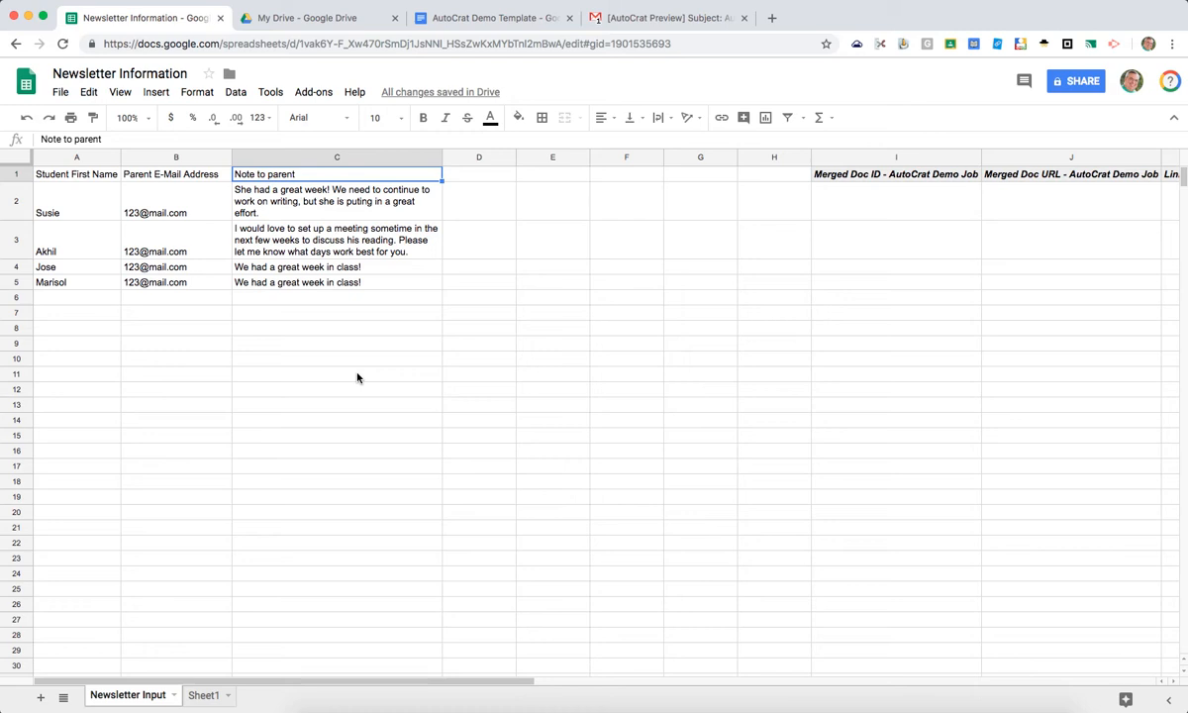
Switch to the AutoCrat Demo Template document and add an empty line above the "Welcome to AutoCrat" title.
click(467, 17)
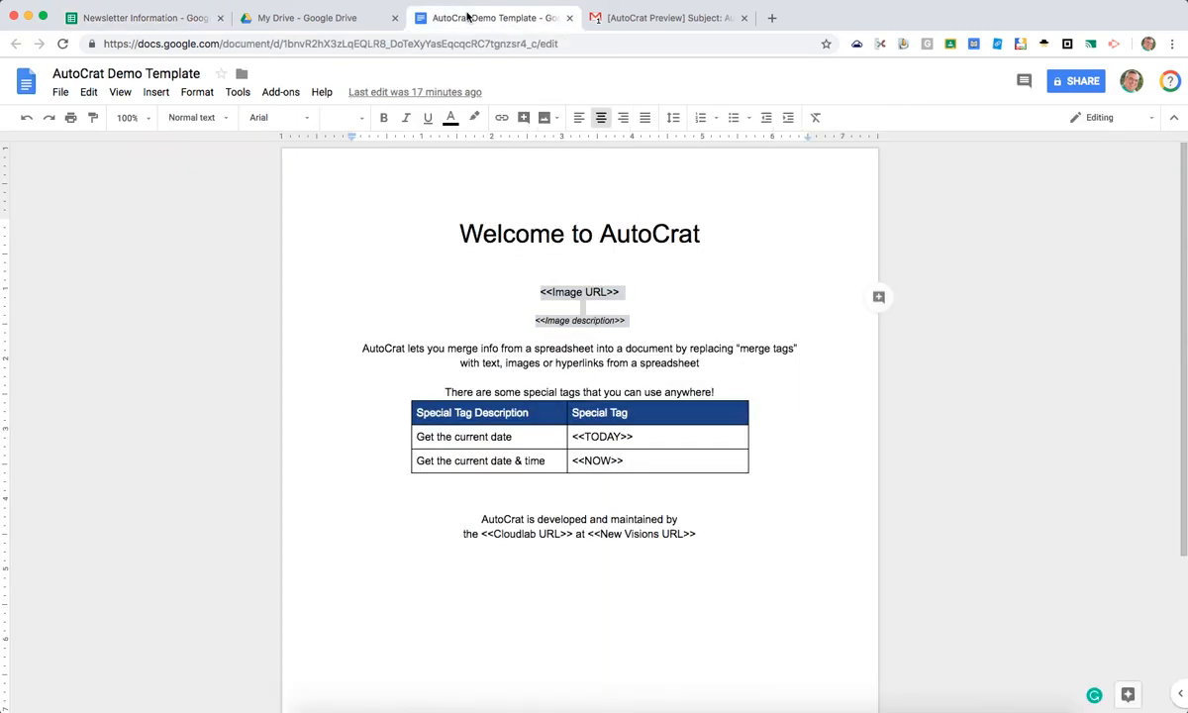
click(402, 225)
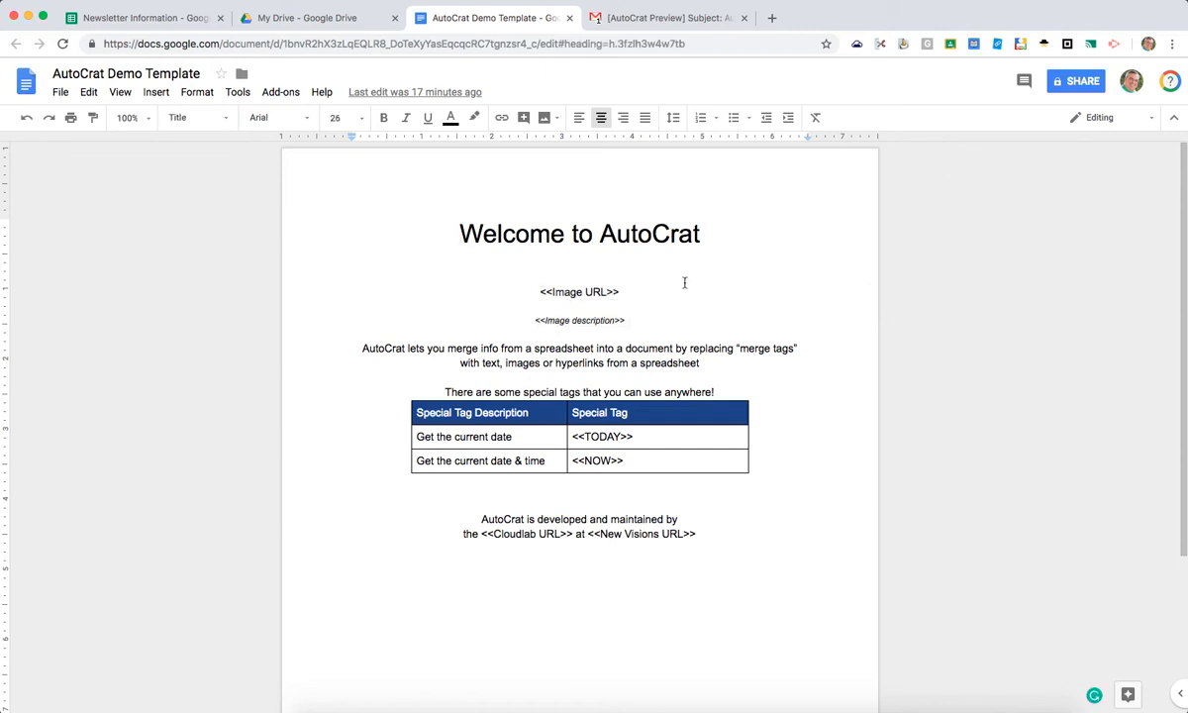
key(Return)
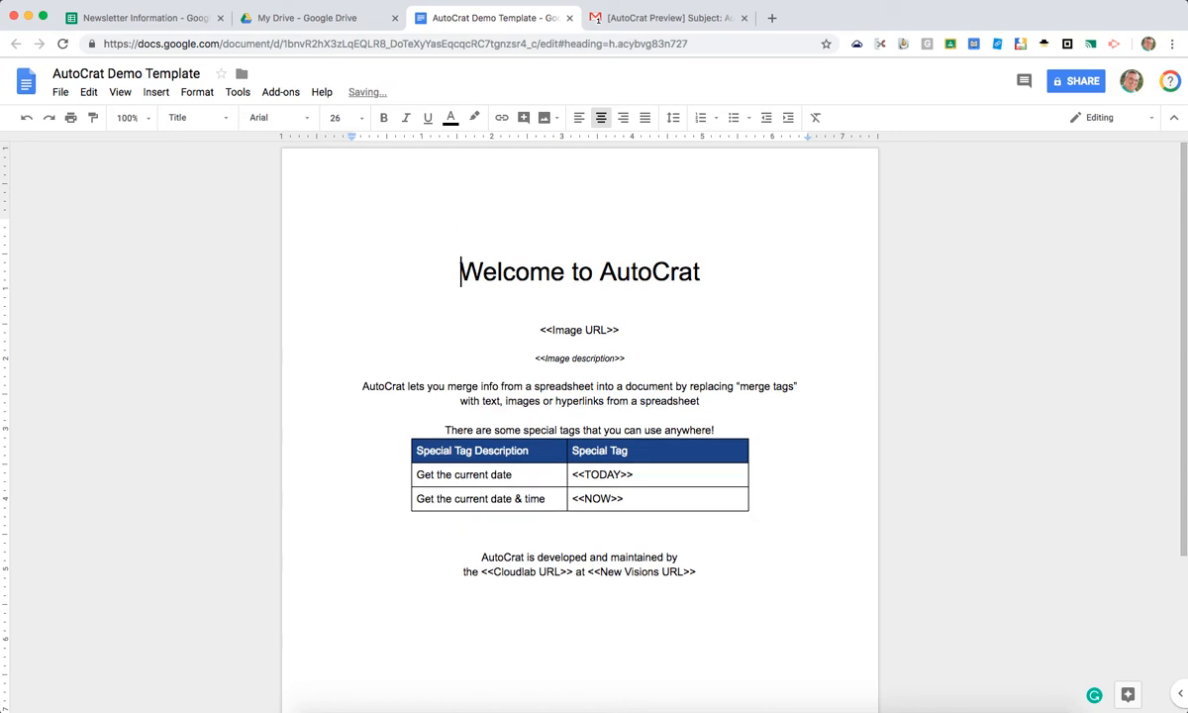
click(580, 233)
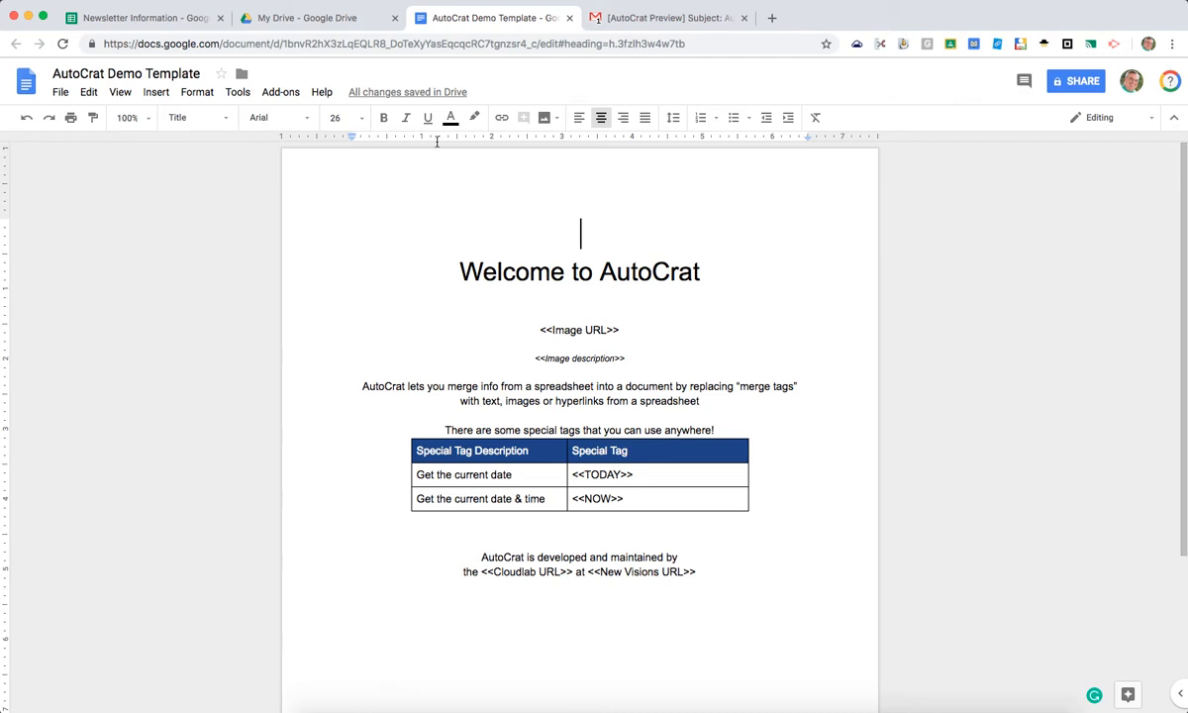
Search the web for a "classroom" image and insert the first result on the empty line above the title.
click(159, 93)
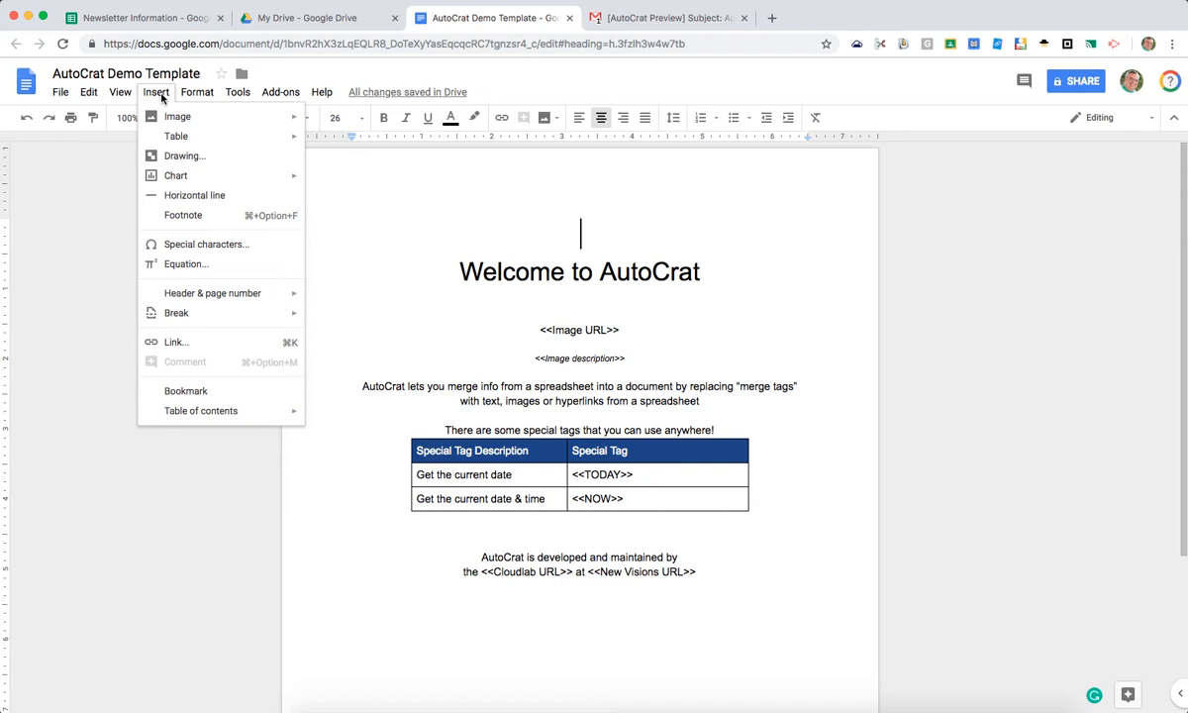
mouse_move(176, 121)
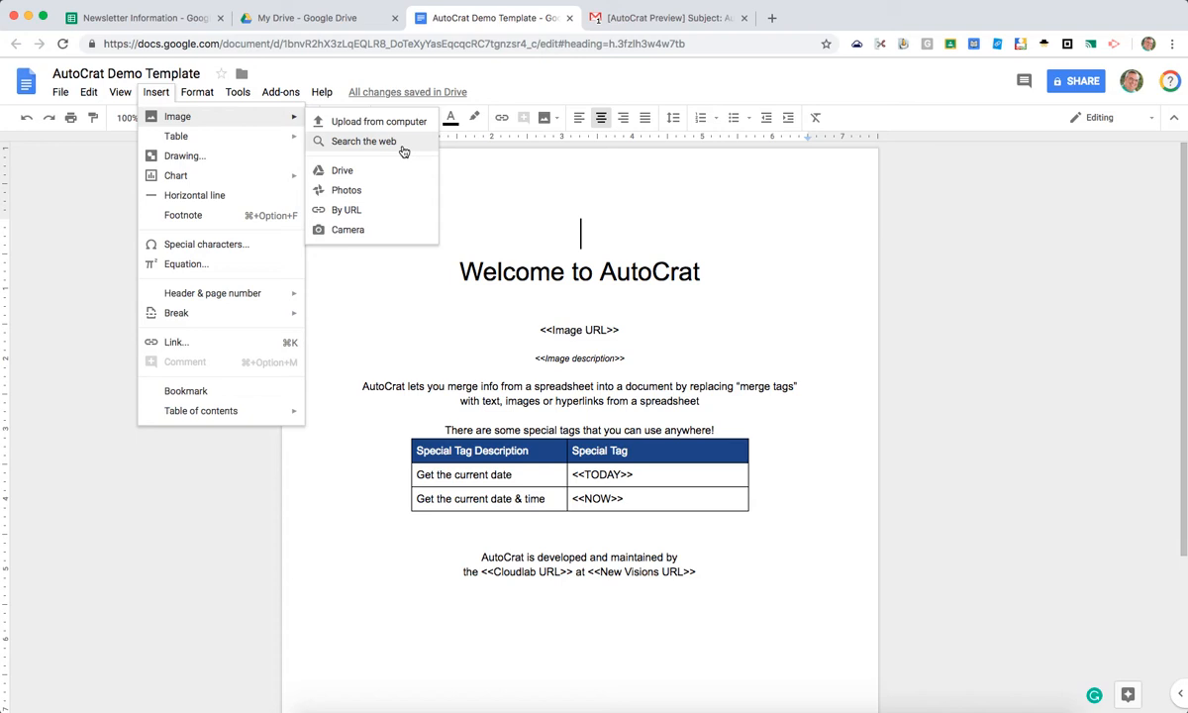
click(365, 142)
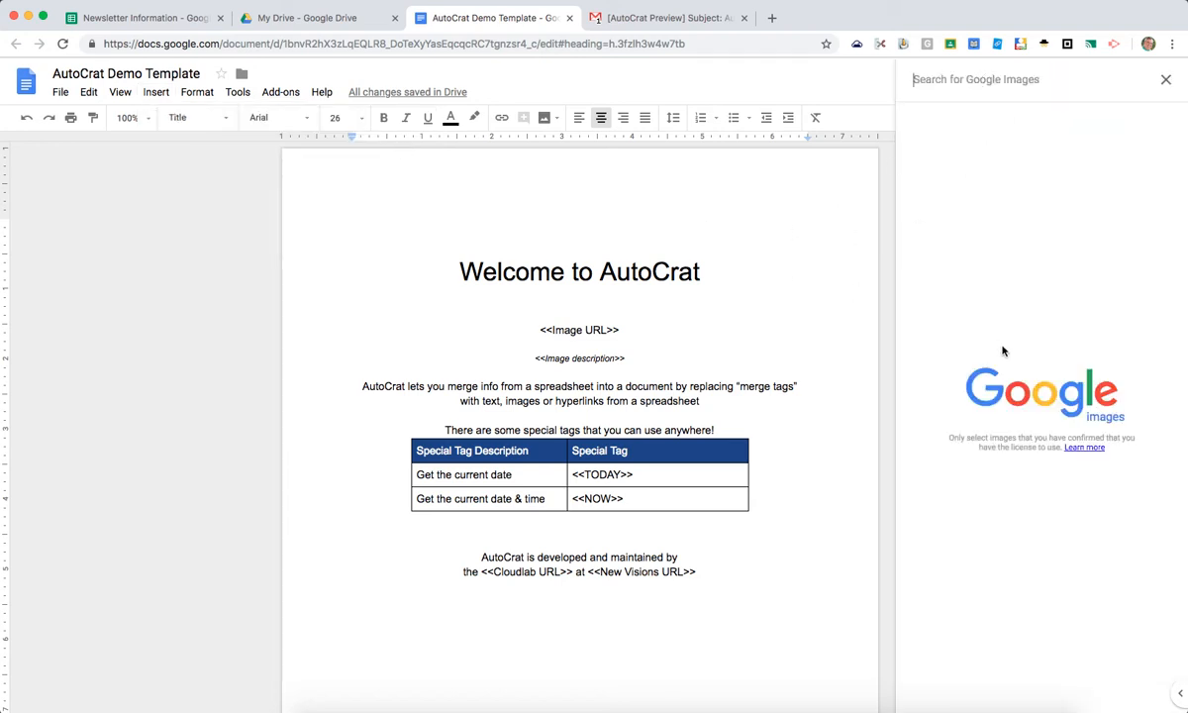
text(classroom)
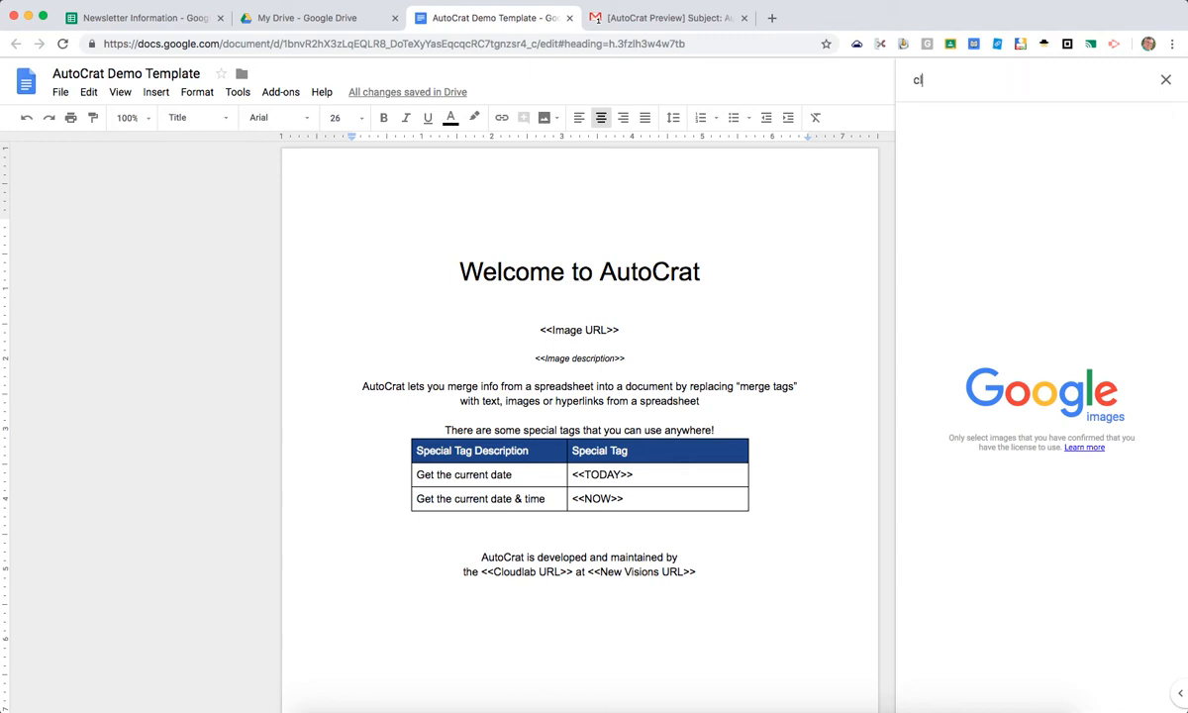
key(Return)
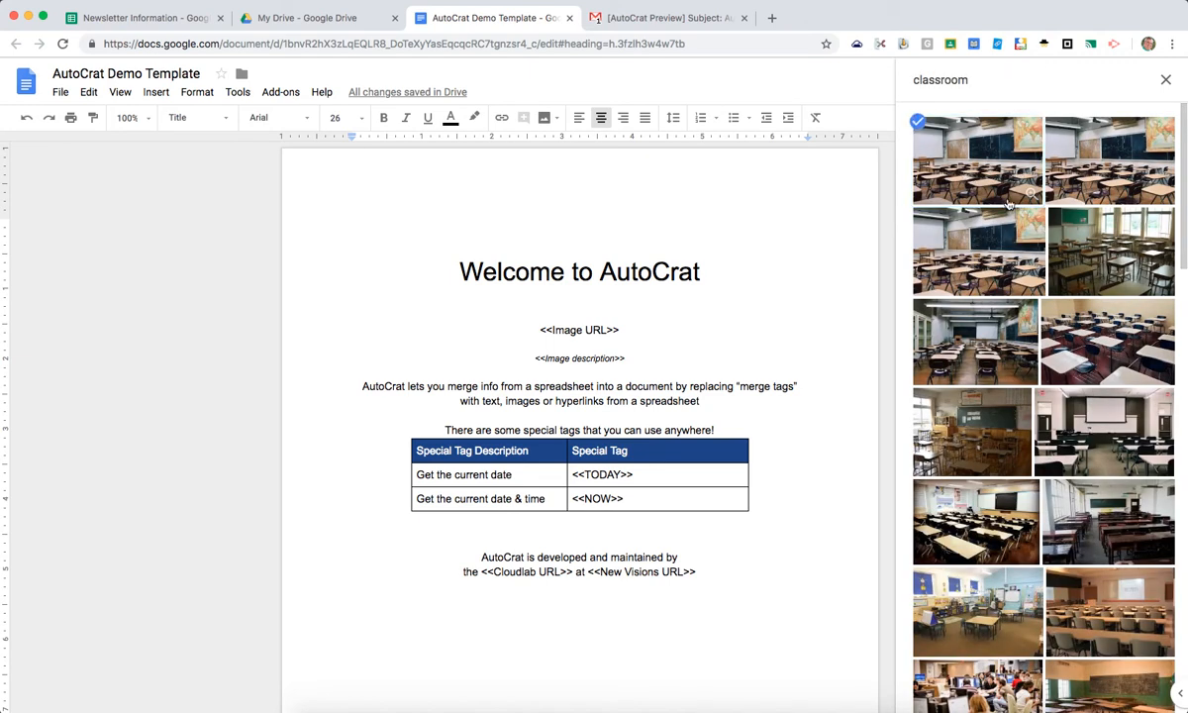
click(965, 174)
click(1149, 697)
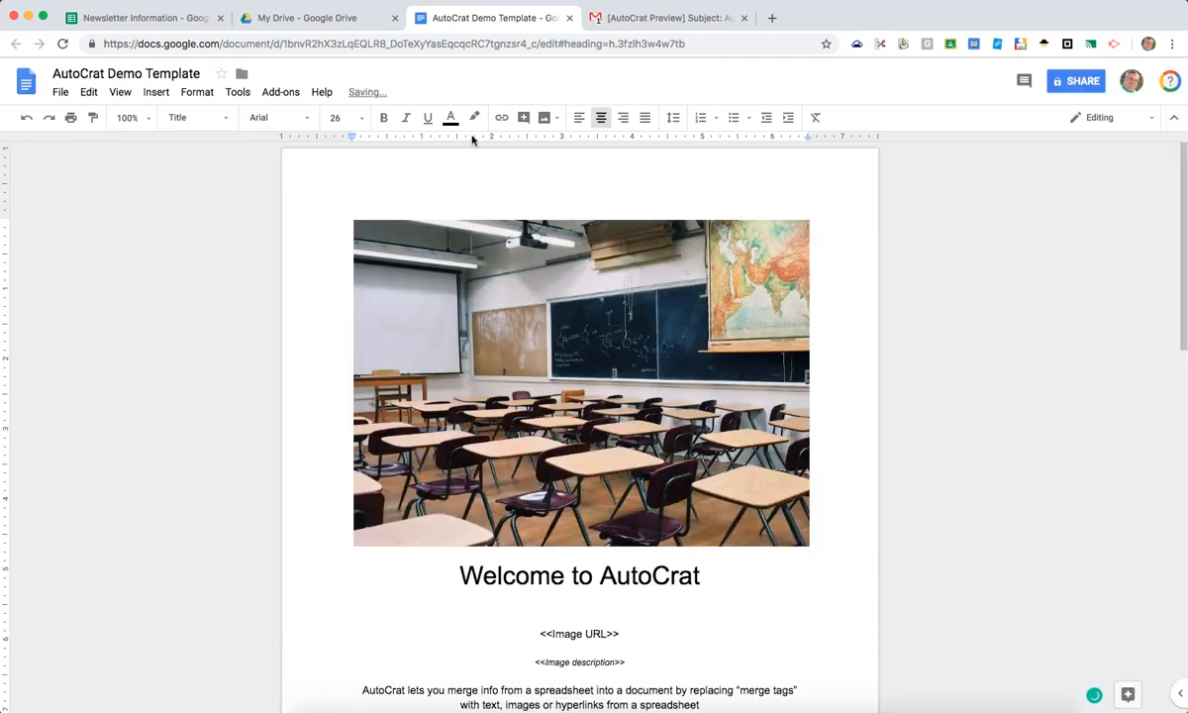
Crop the classroom image at its upper and lower edges to a narrow full-width banner strip showing the desks.
click(713, 474)
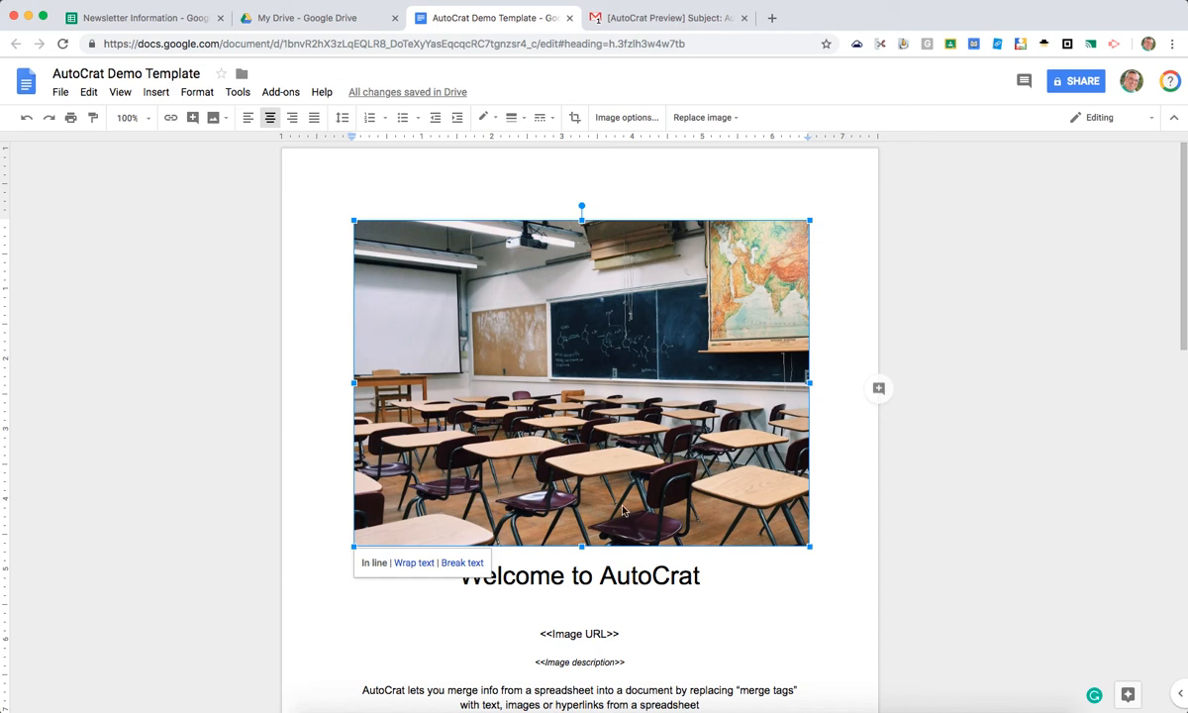
drag(583, 546, 594, 438)
drag(584, 222, 584, 351)
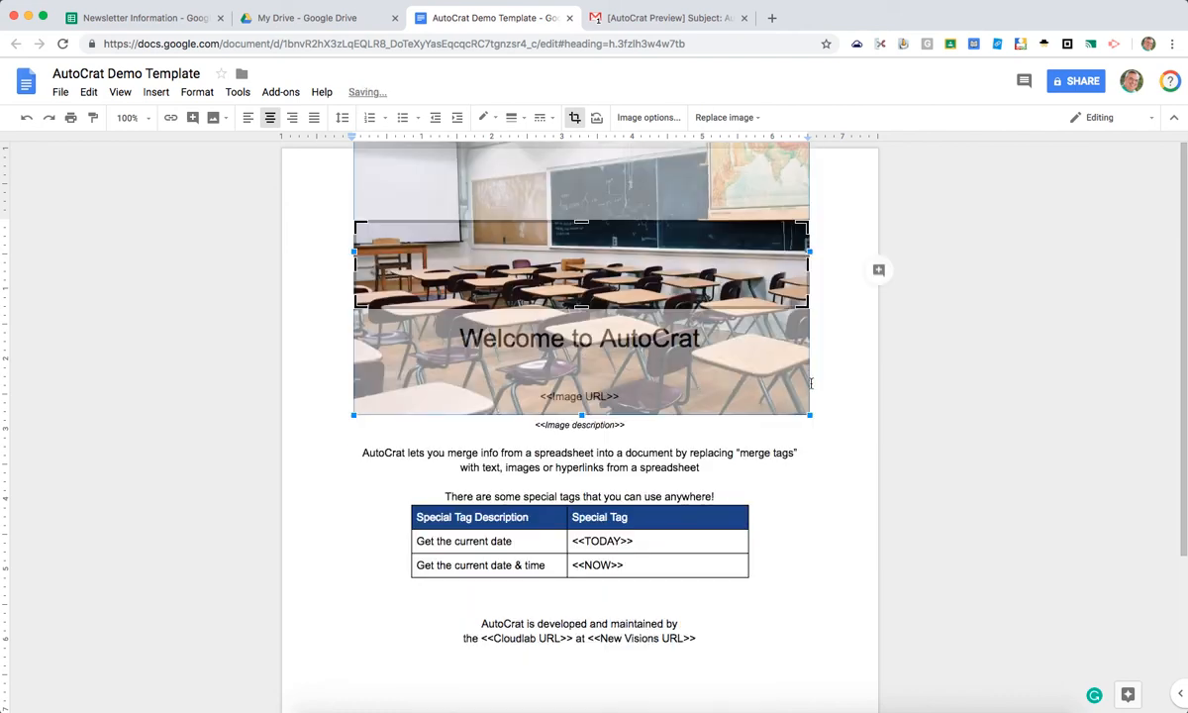
click(837, 409)
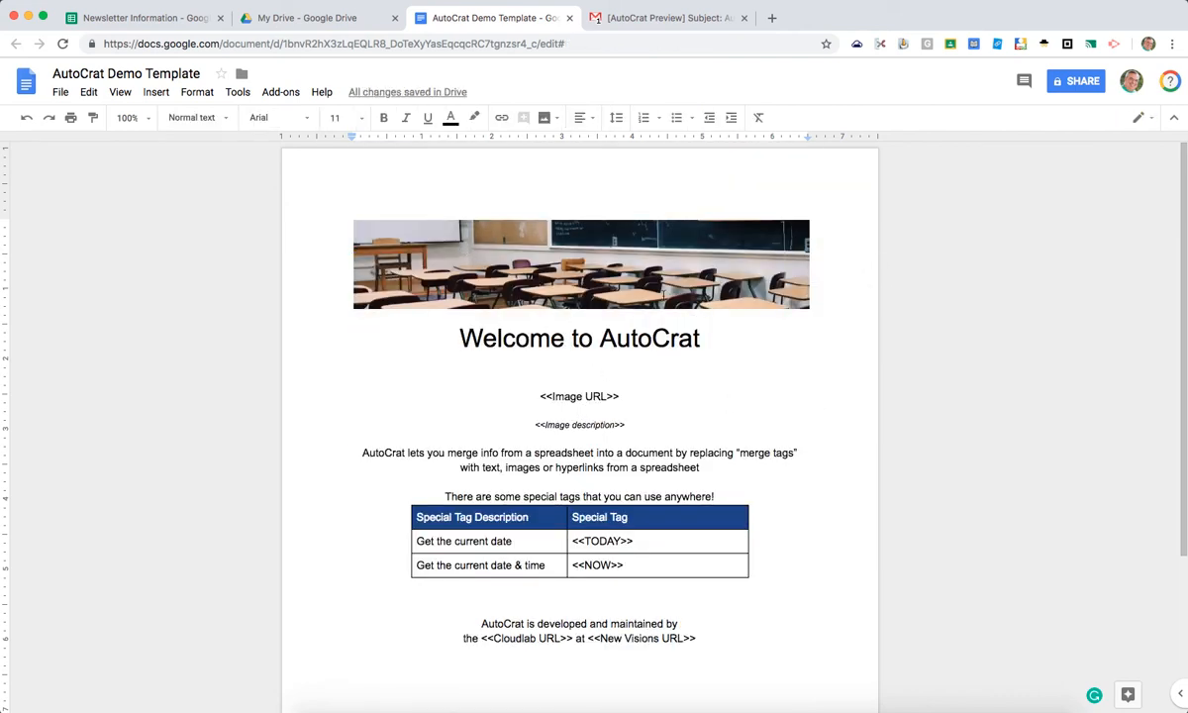
Replace the "Welcome to AutoCrat" title with the teacher's name in possessive form followed by "Amazing Classroom Newsletter".
triple_click(551, 347)
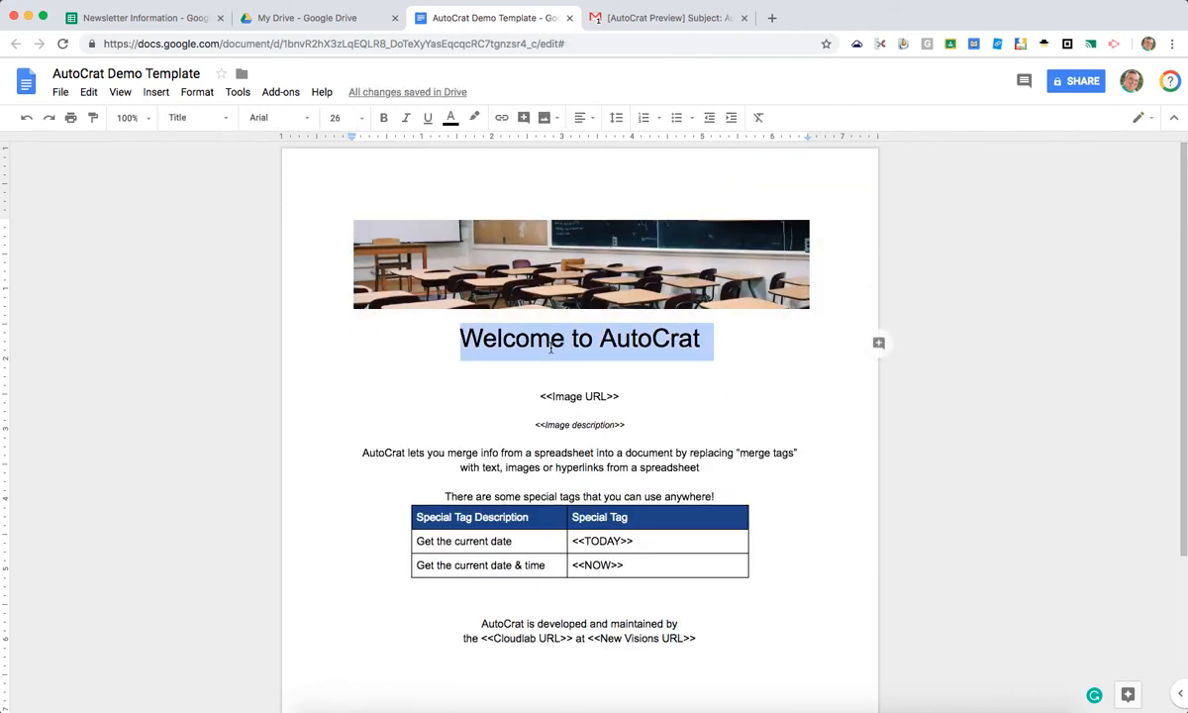
text(Mr . Ramstedt's Amazing Classrom)
key(BackSpace)
key(BackSpace)
text(omm)
key(BackSpace)
key(BackSpace)
text(om Newsletter)
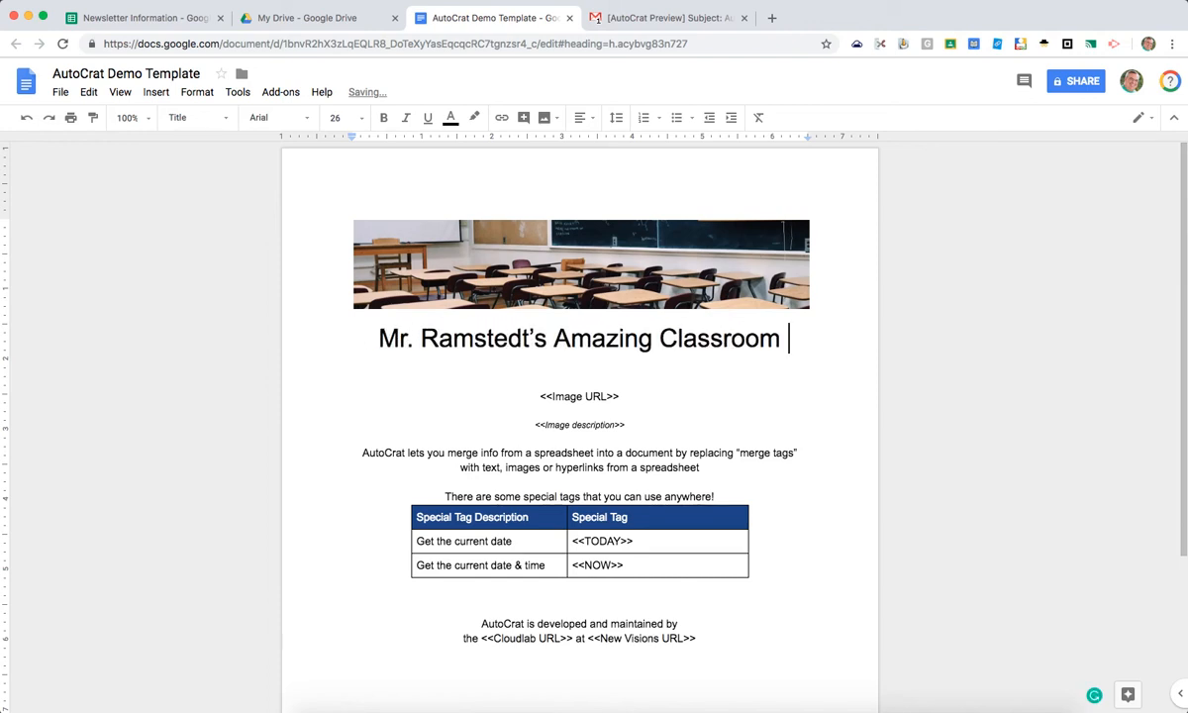
Set the whole newsletter title to font size 18 and apply the Sedgwick Ave font after trying Boogaloo.
key(shift+Up)
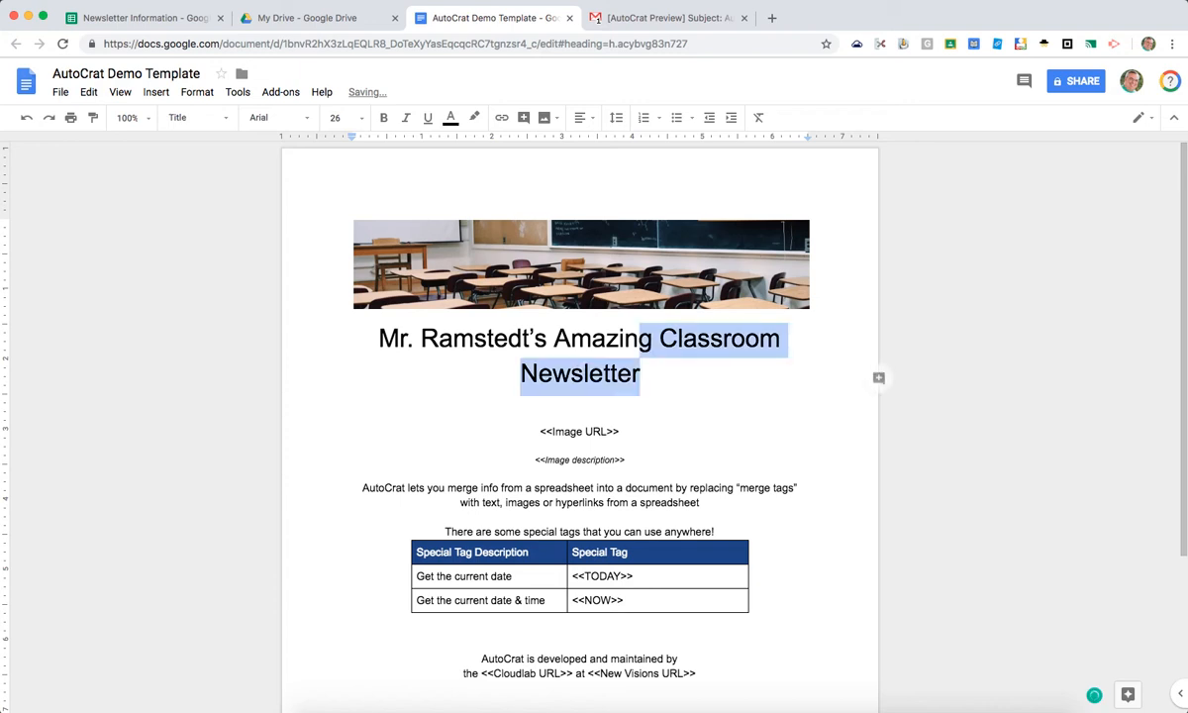
key(shift+super+Left)
click(338, 118)
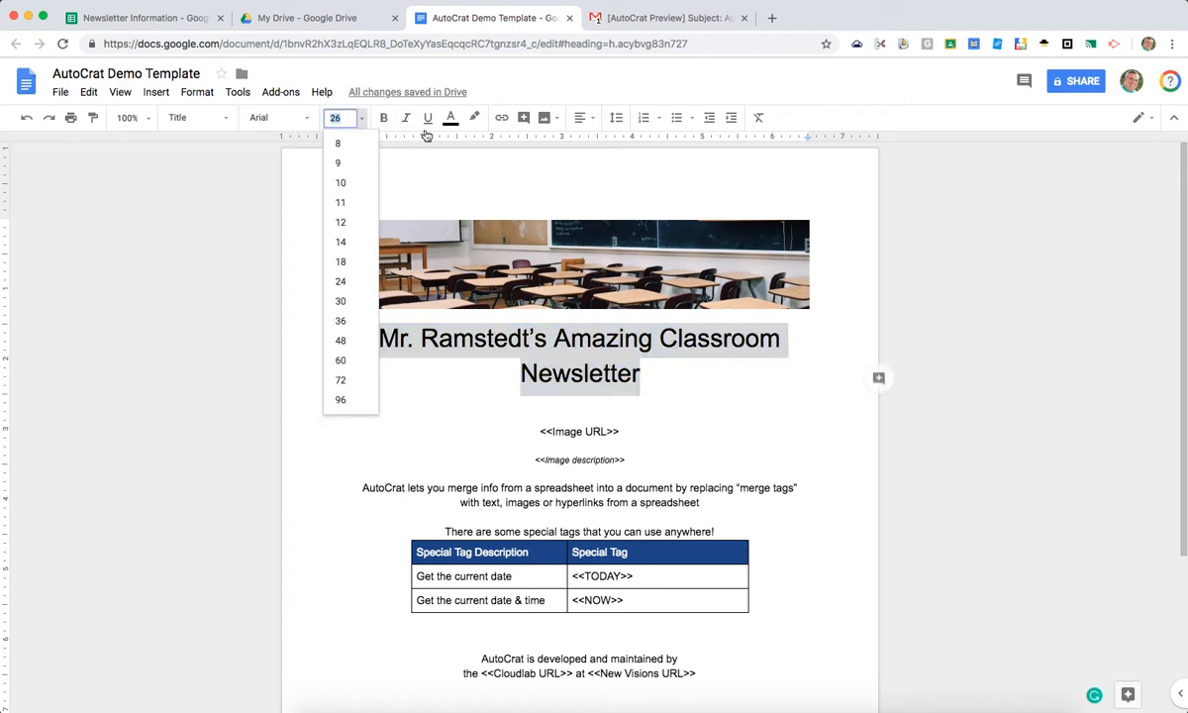
click(340, 262)
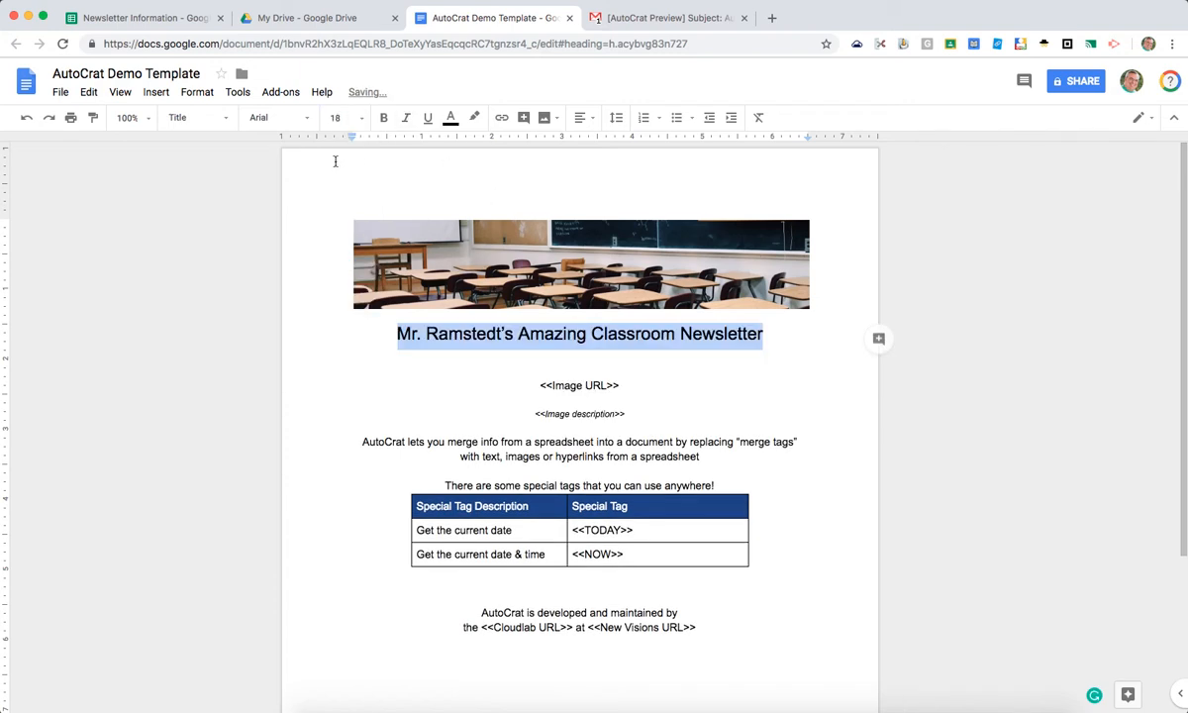
click(290, 118)
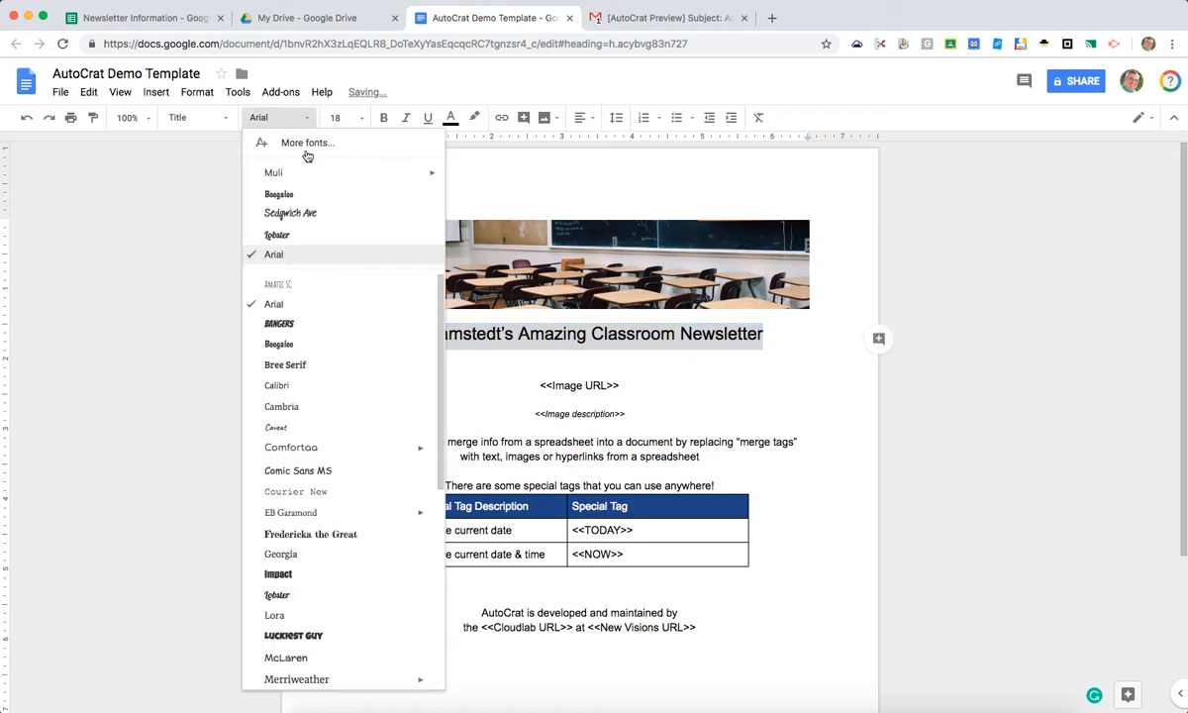
click(297, 194)
click(270, 118)
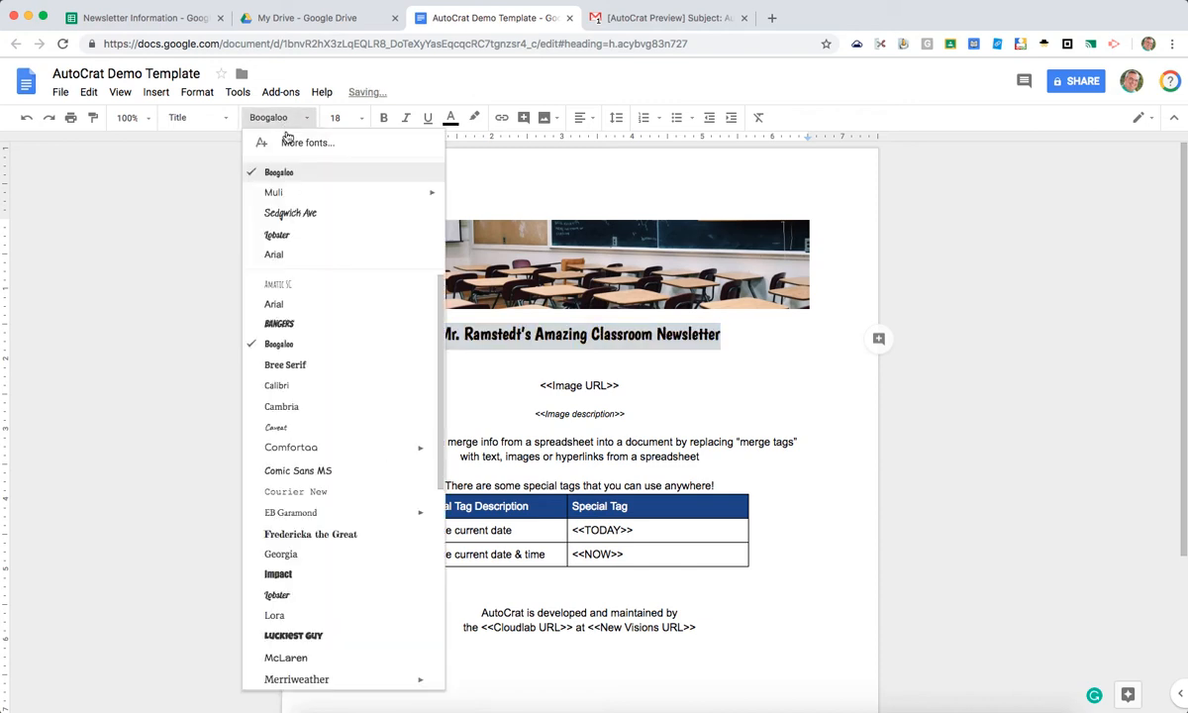
click(283, 213)
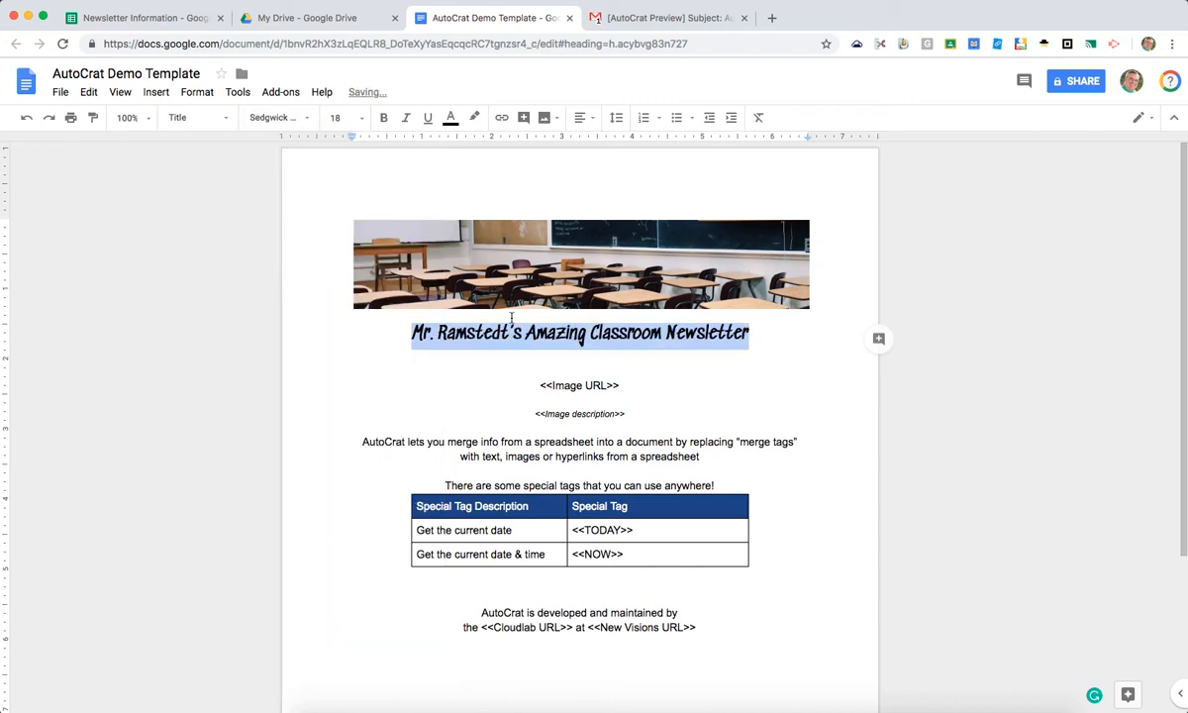
Enlarge the newsletter title to font size 24 and make it bold and dark blue.
click(350, 117)
text(24)
key(Return)
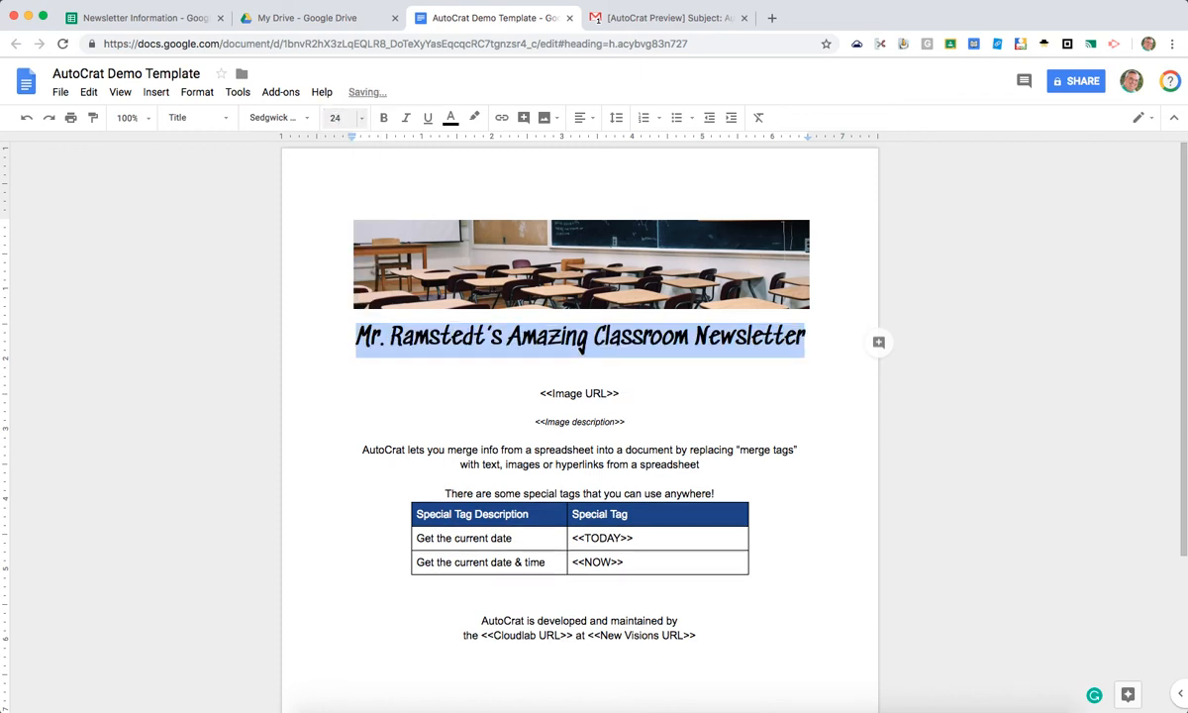
click(385, 123)
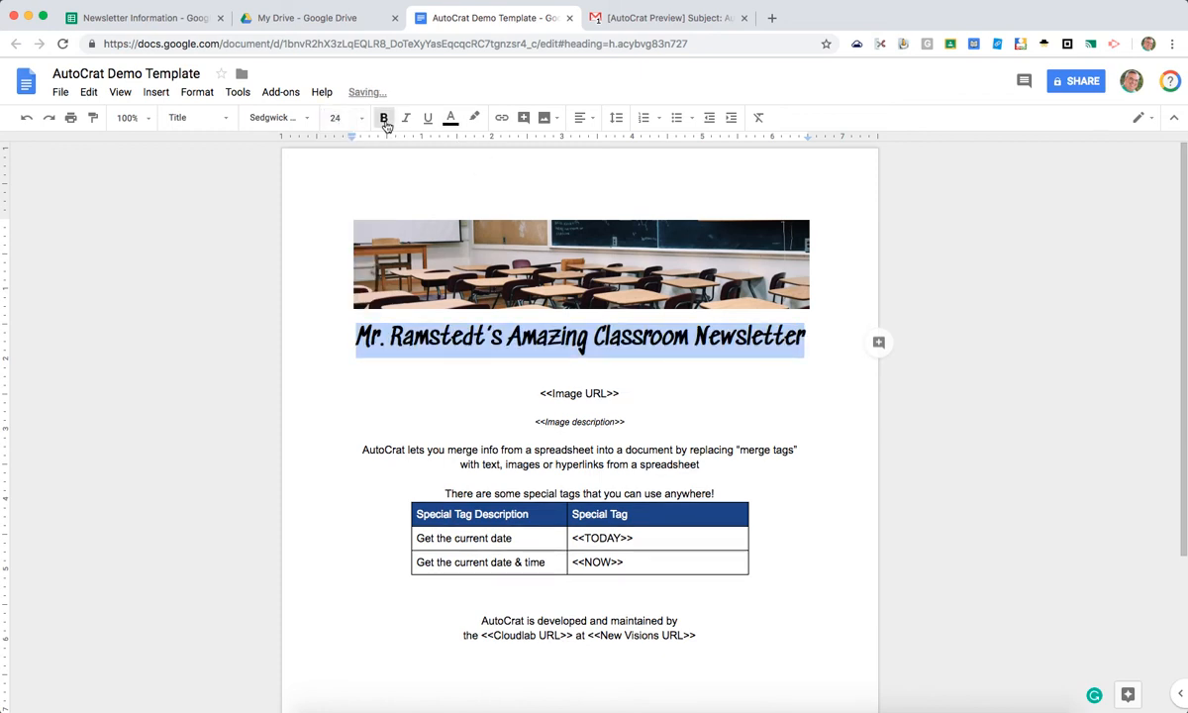
click(450, 118)
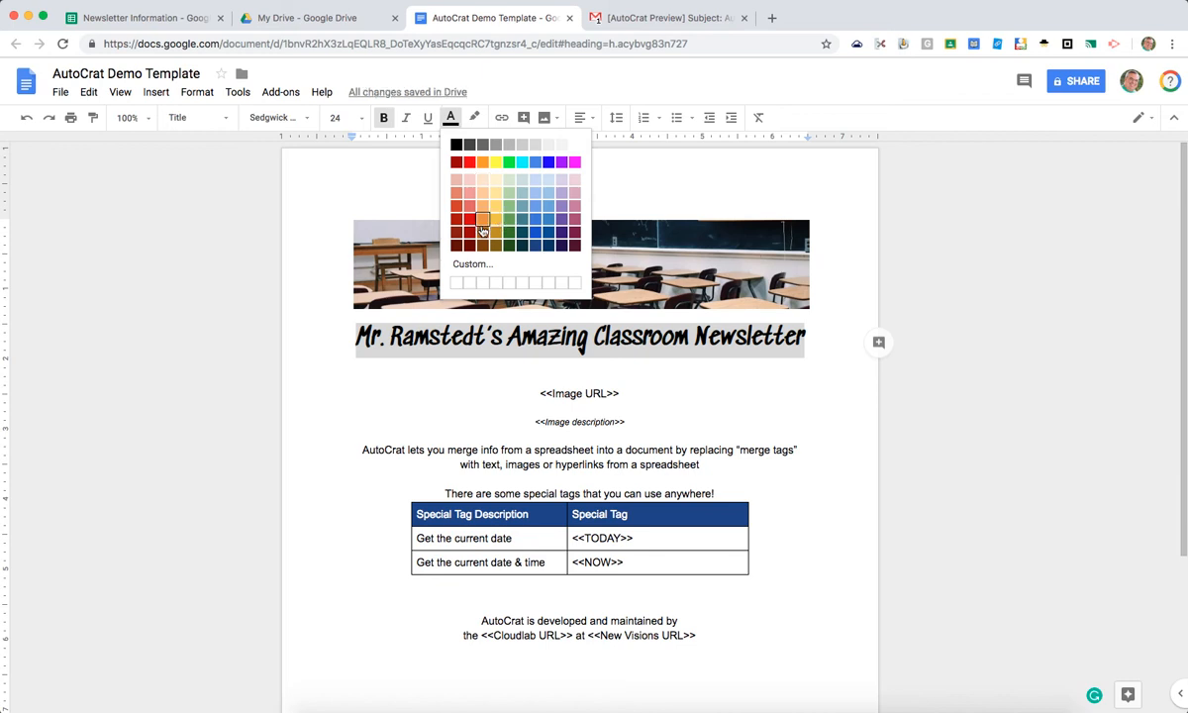
click(535, 234)
click(564, 376)
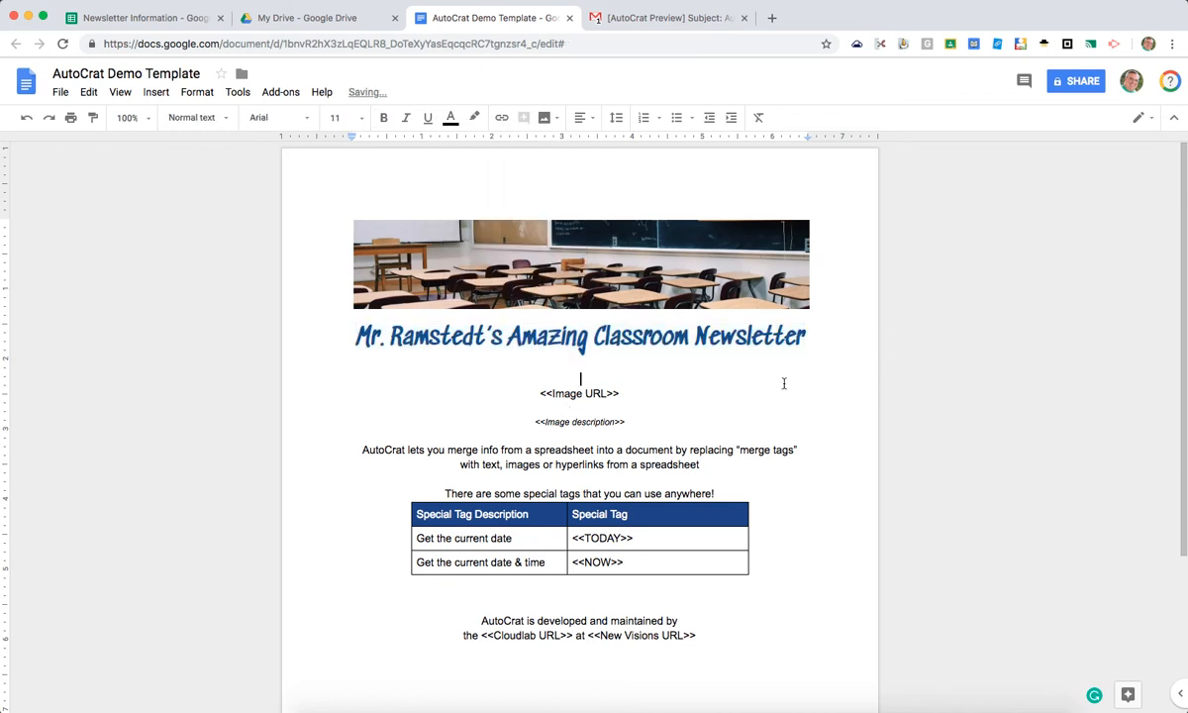
Add a line above the classroom banner and enter the date "December 5, 2018" on it.
click(805, 336)
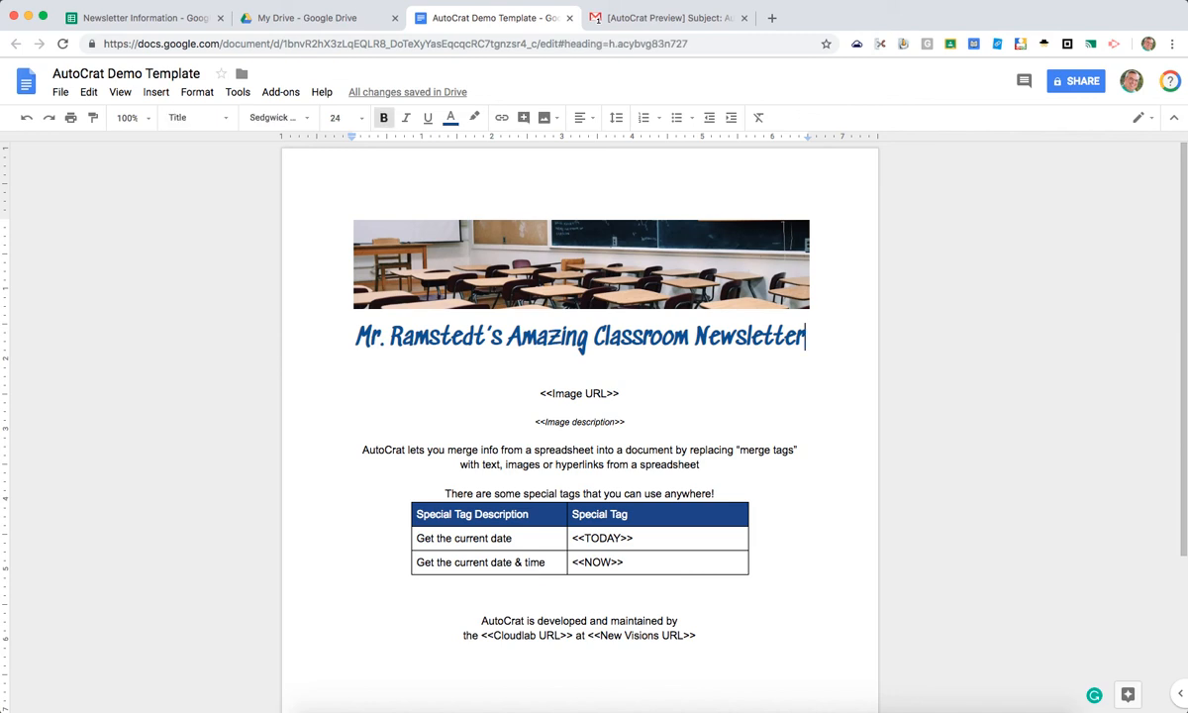
click(452, 202)
key(Left)
key(Return)
key(Up)
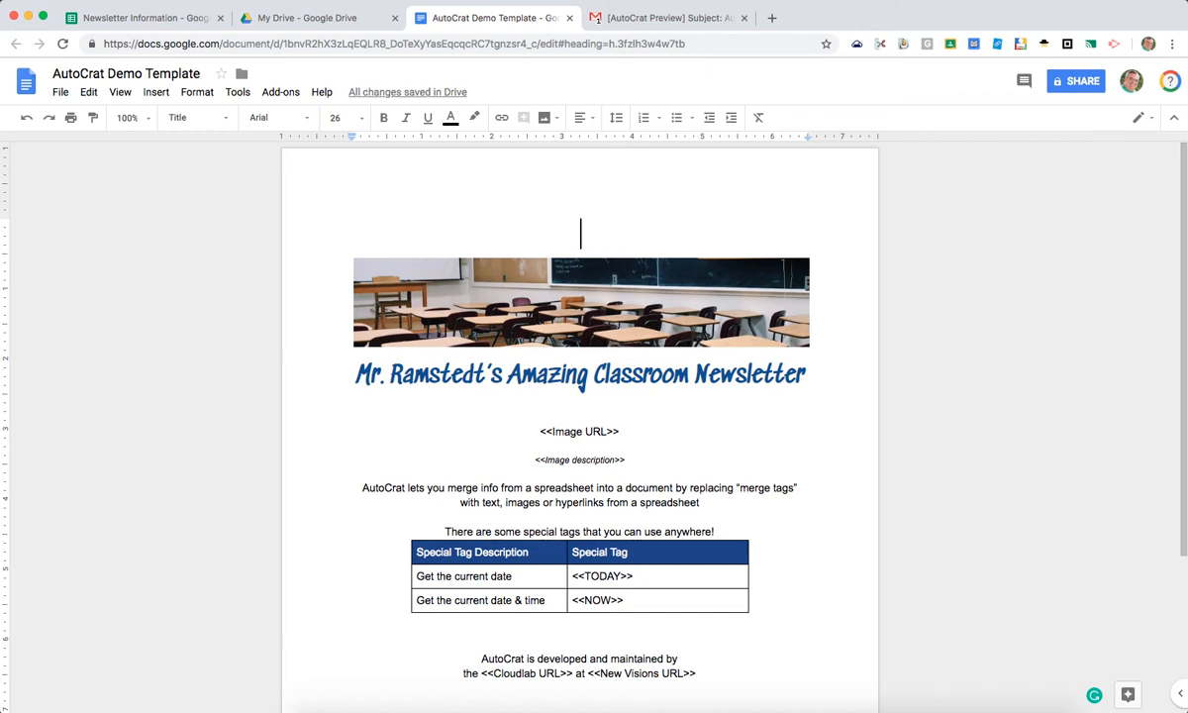
text(December 5, 2018)
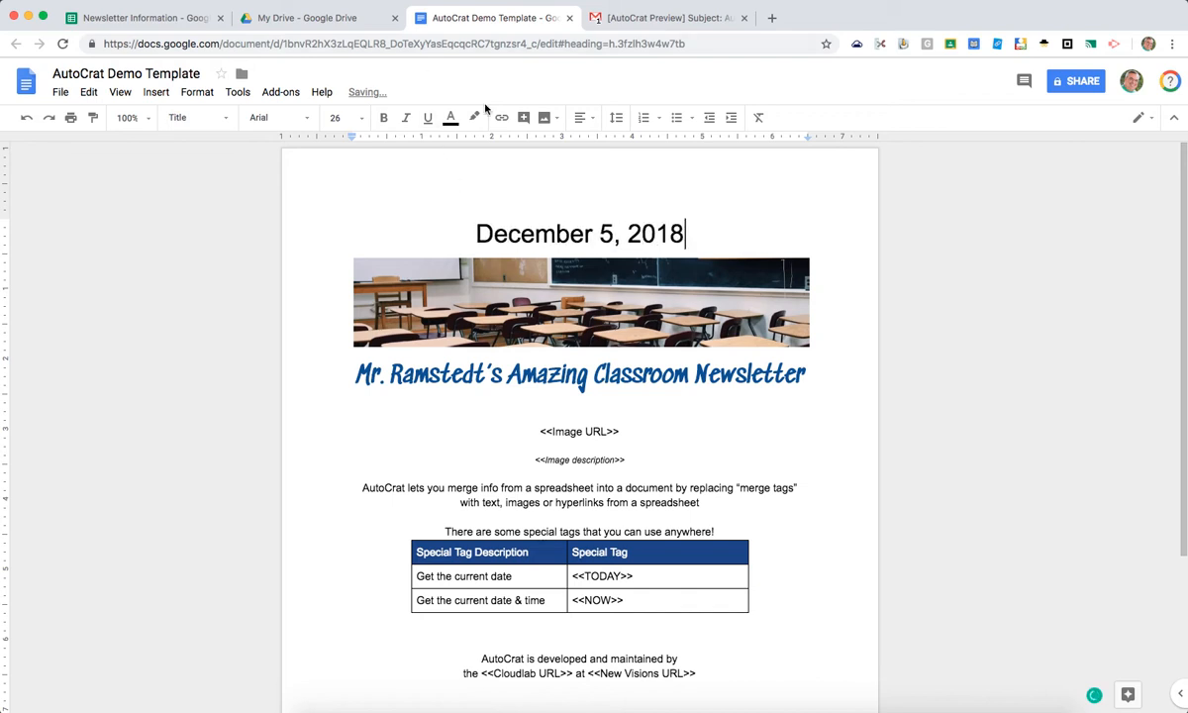
Right-align the date line above the banner and set its font size to 10.
click(584, 117)
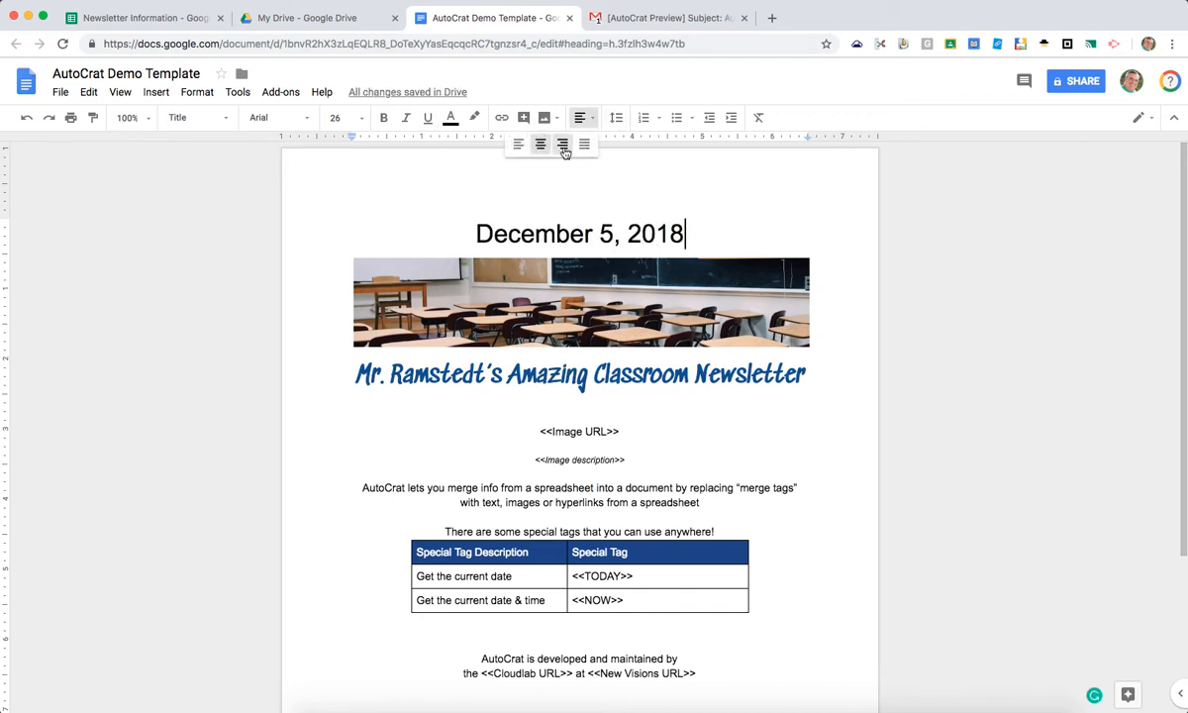
click(562, 144)
triple_click(632, 229)
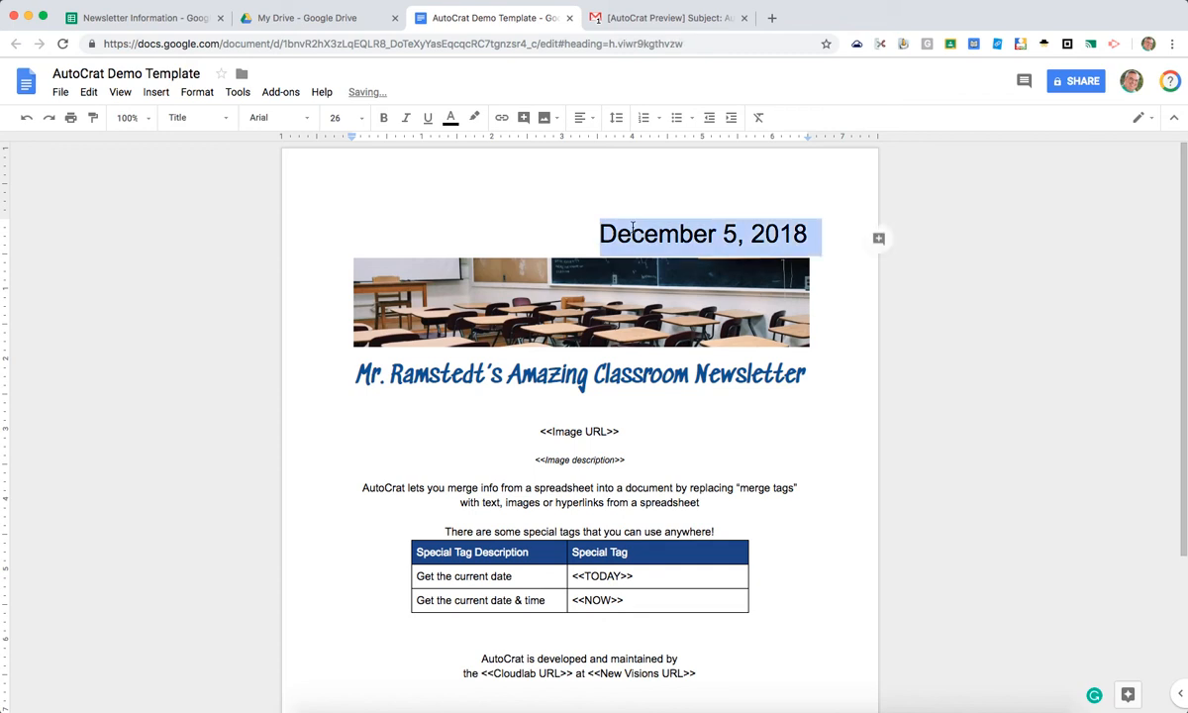
click(361, 118)
click(353, 182)
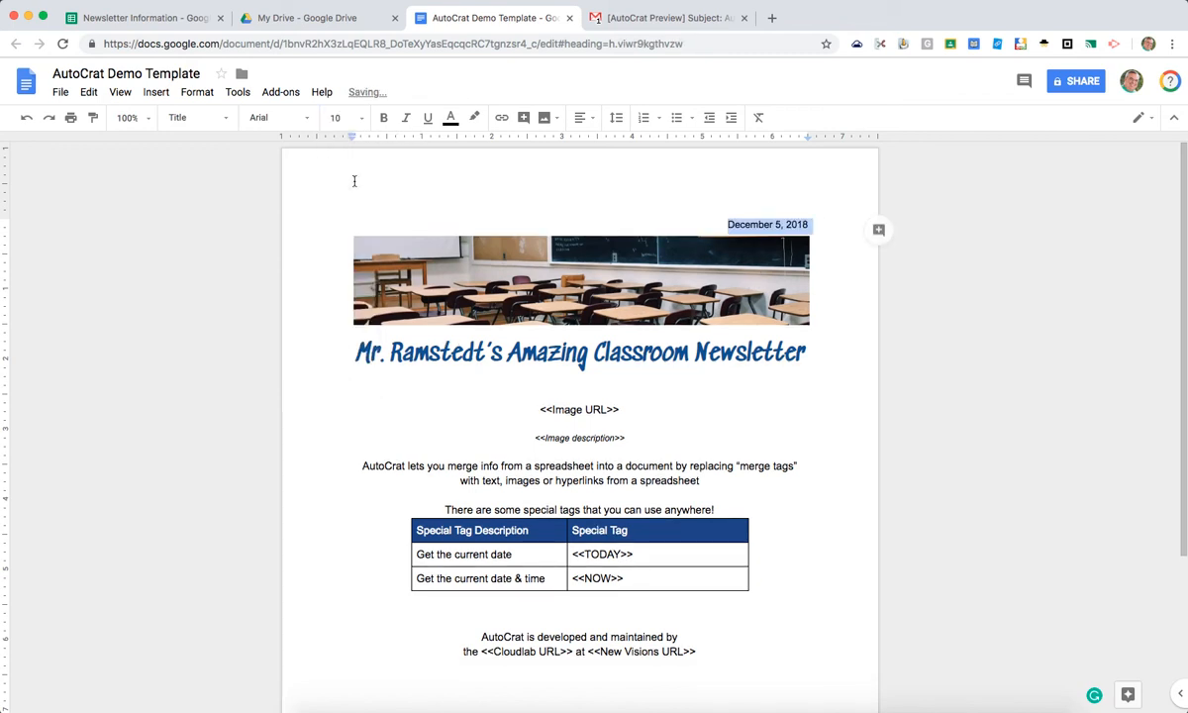
Add three blank lines between the newsletter title and the <<Image URL>> tag.
click(557, 389)
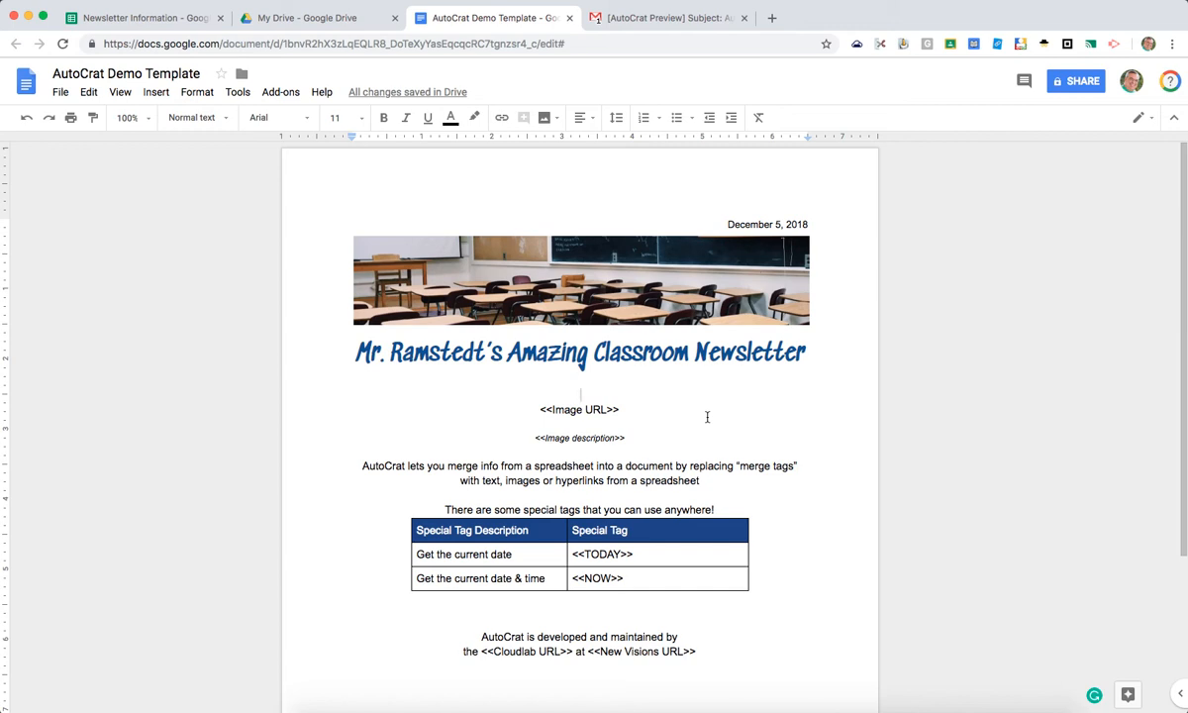
key(Right)
key(Return)
key(Return)
key(Up)
key(Up)
key(Up)
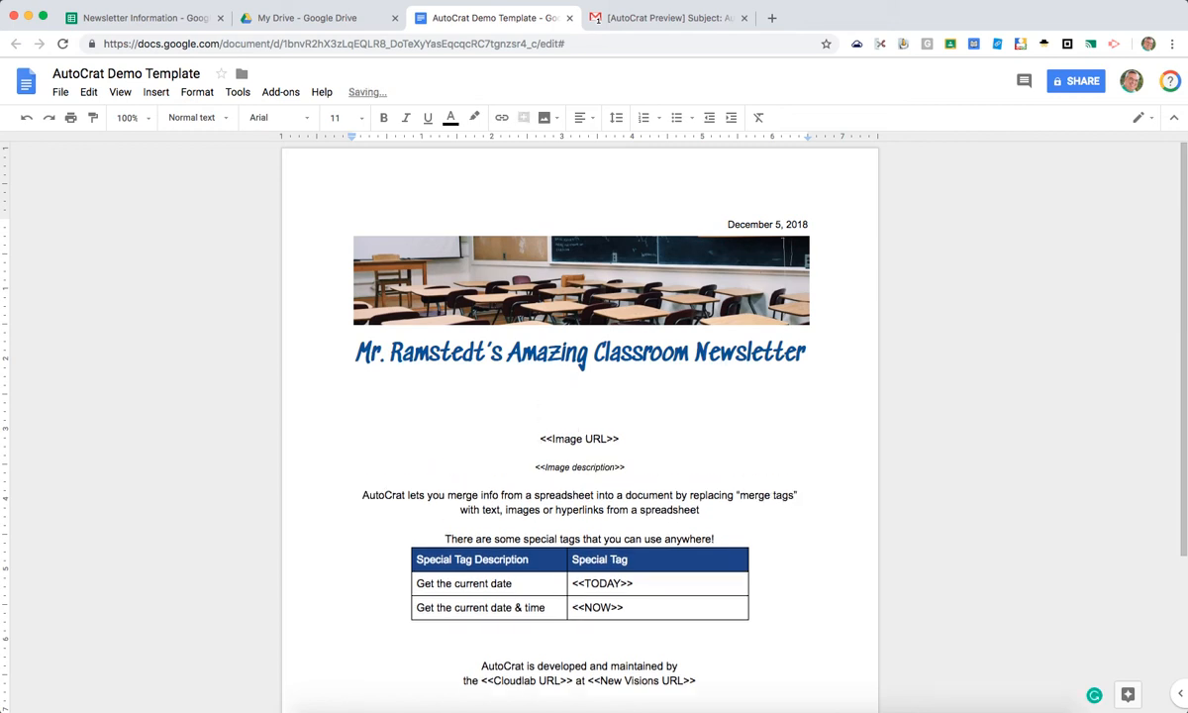
key(Return)
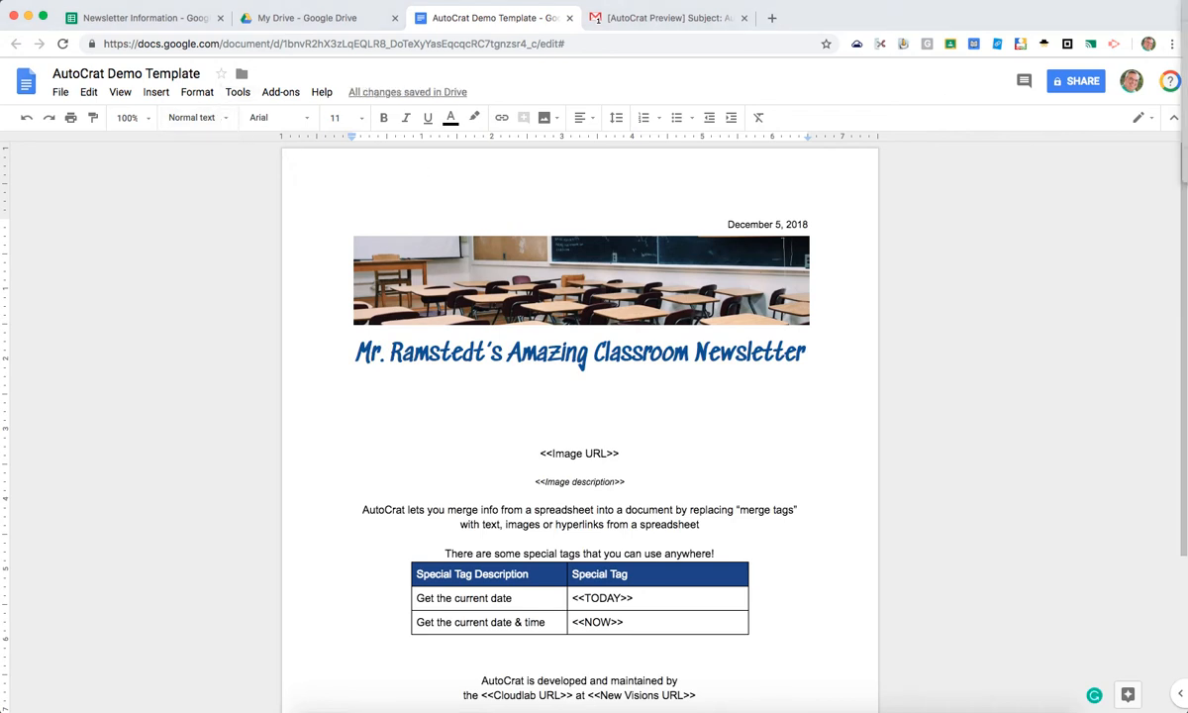
Enter a left-aligned "Headline" line below the title, followed by two placeholder paragraphs beginning "Cras mattis consectetur" and "Integer posuere erat".
text(Headline)
key(Return)
text(Cras mattis consectetur purus sit amet fermentum. Cum sociis natoque penatibus et magnis dis parturient montes, nascetur ridiculus mus. Nullam id dolor id nibh ultricies vehicula ut id elit. Sed posuere consectetur est at lobortis.  Integer posuere erat a ante venenatis dapibus posuere velit aliquet. Donec sed odio dui. Lorem ipsum dolor sit amet, consectetur adipiscing elit. Vivamus sagittis lacus vel augue laoreet rutrum faucibus dolor auctor. Etiam porta sem malesuada magna mollis euismod.)
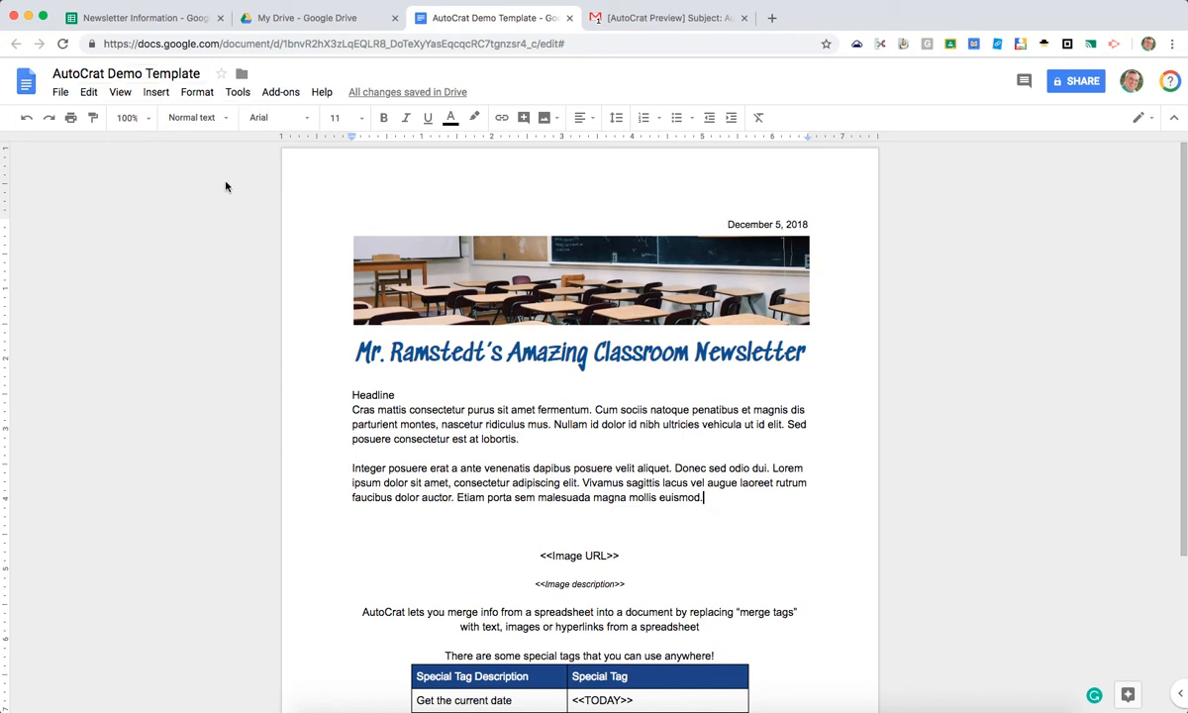
Set the "Headline" text below the newsletter title to the Muli font in Black weight at size 18.
double_click(379, 395)
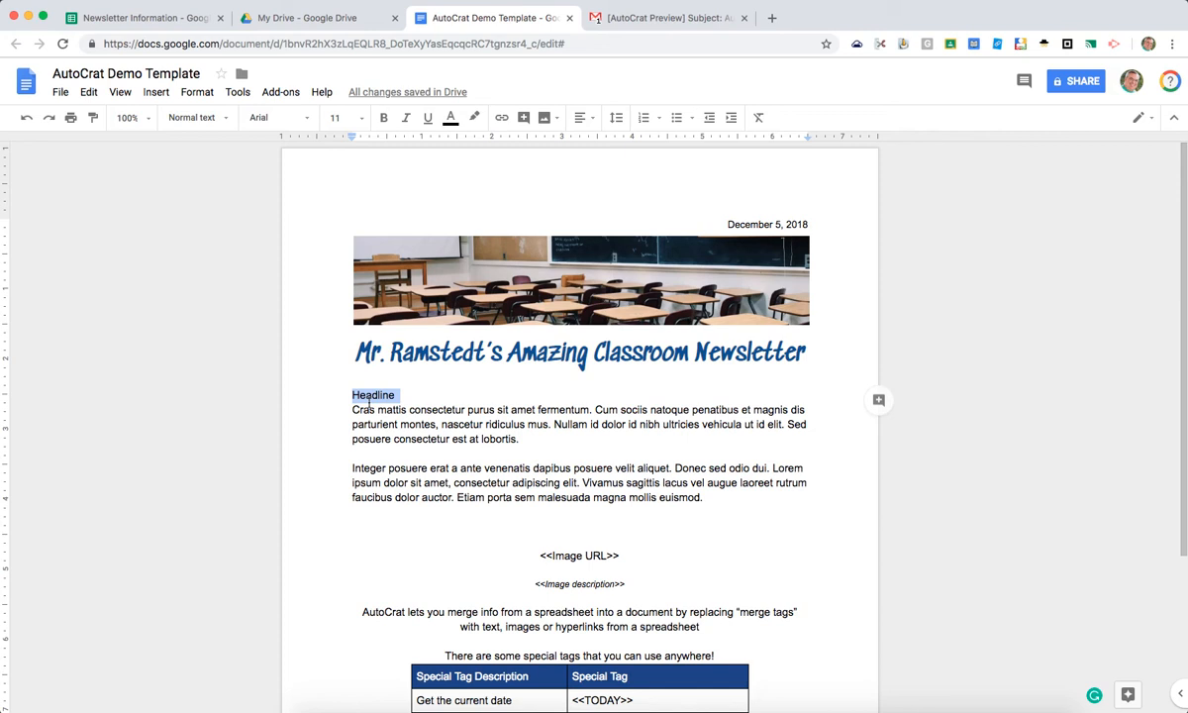
click(305, 119)
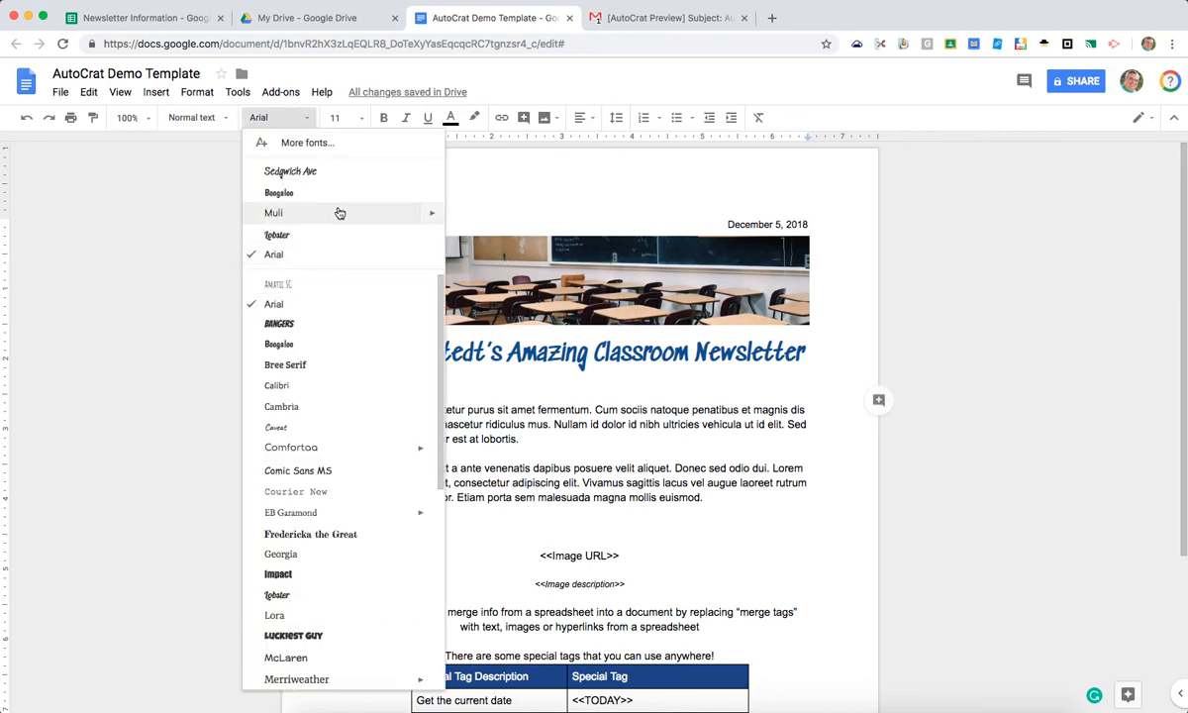
mouse_move(431, 213)
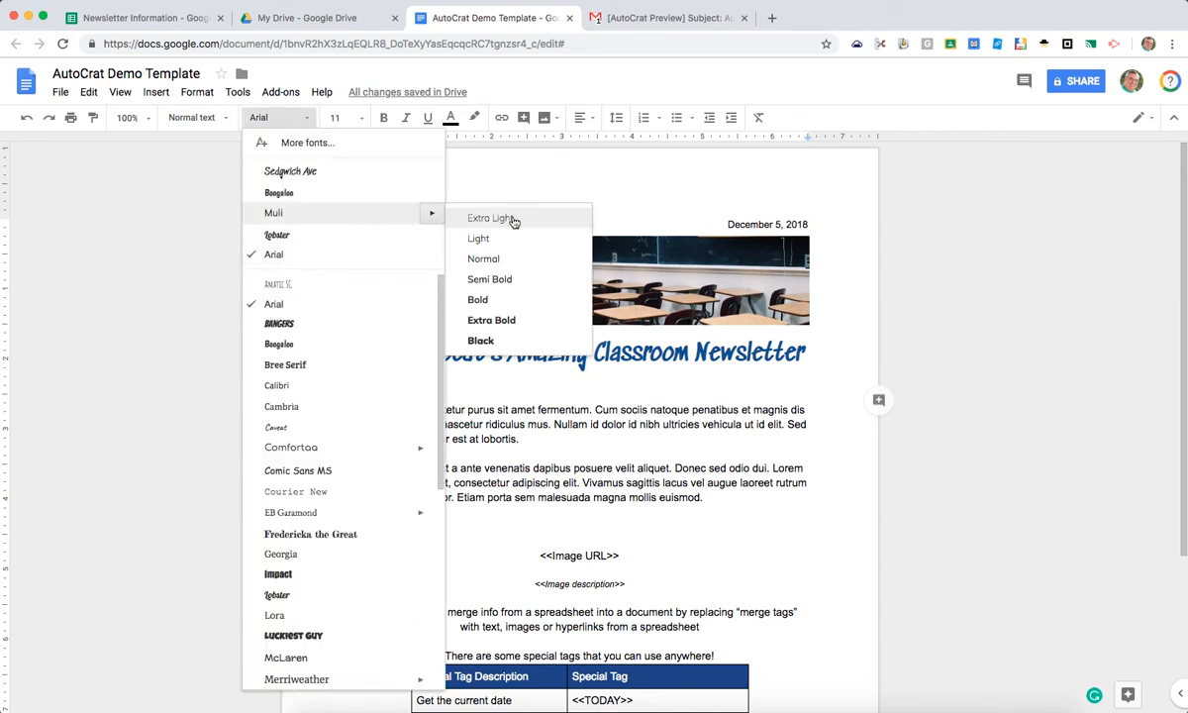
click(480, 341)
click(364, 118)
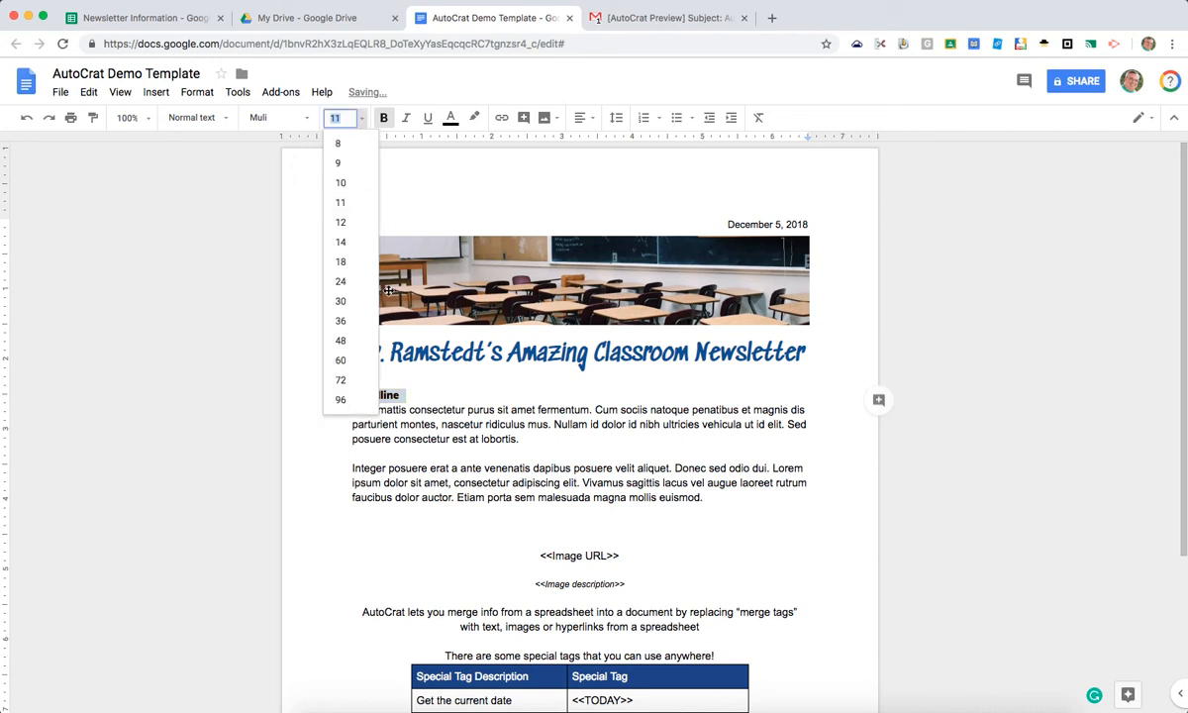
click(340, 256)
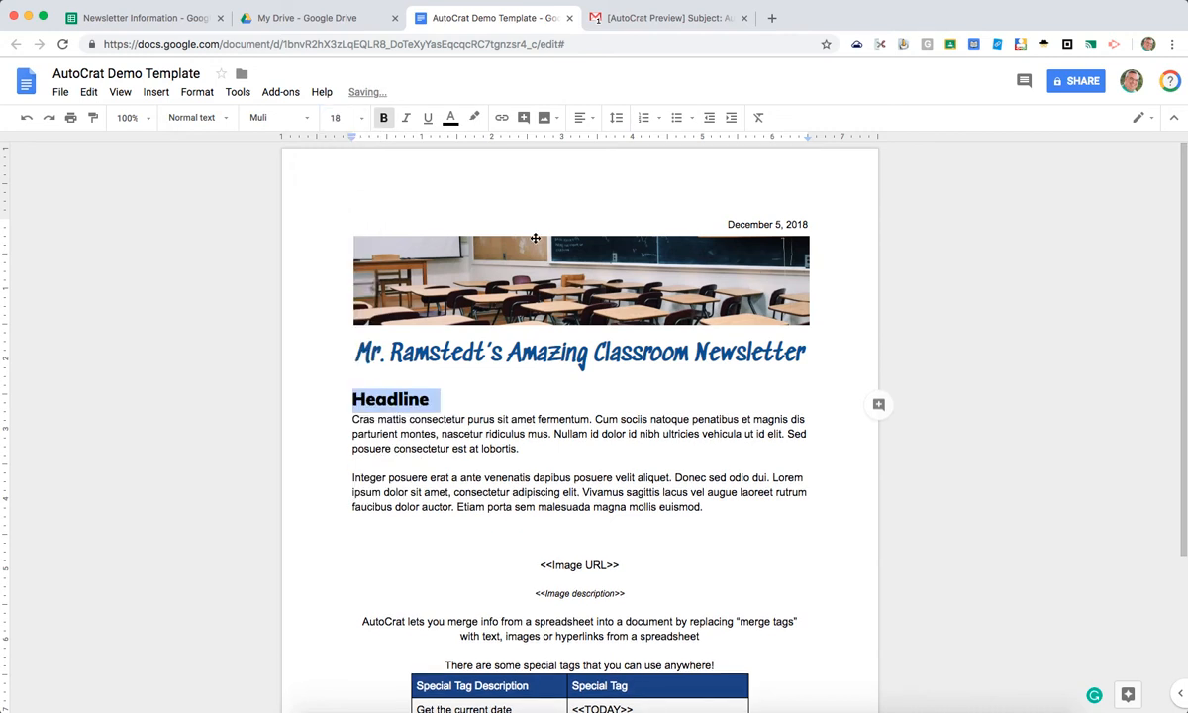
click(382, 120)
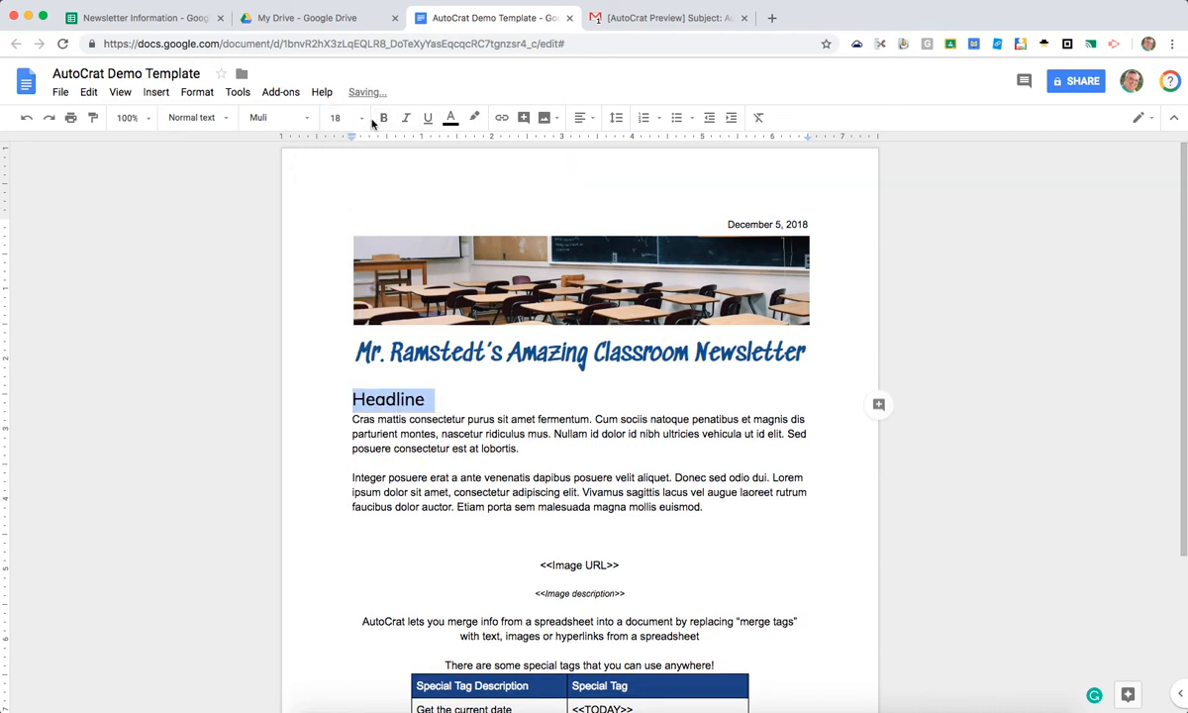
click(302, 117)
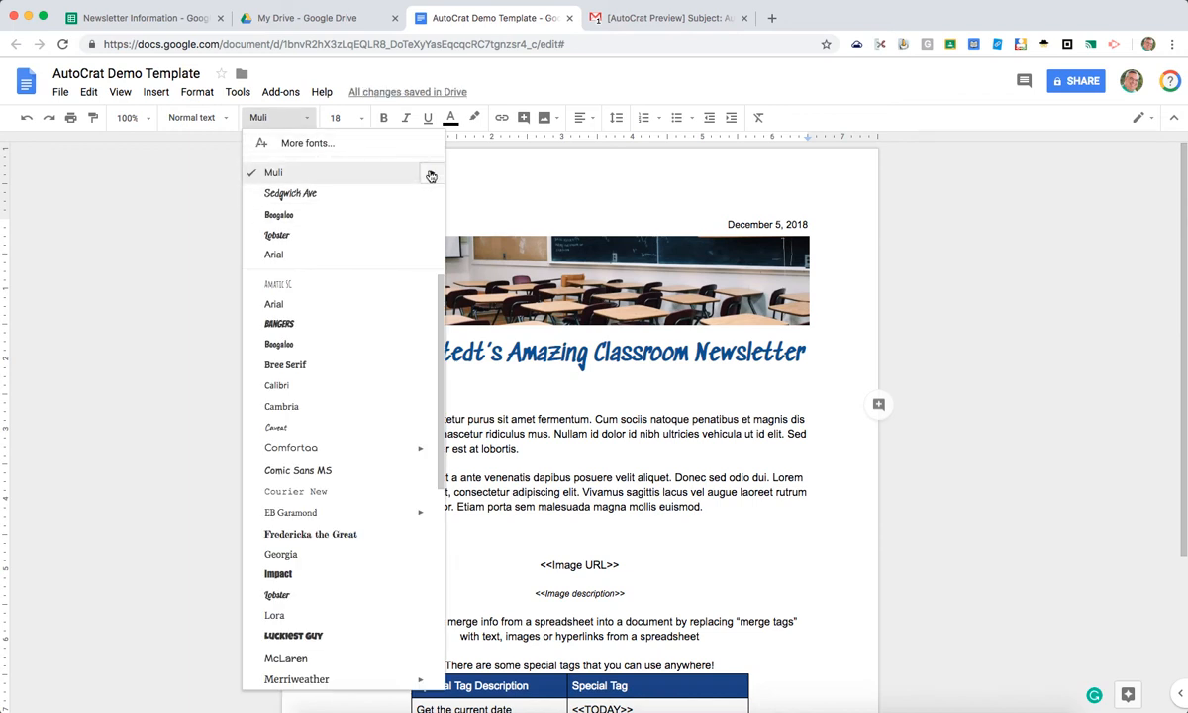
mouse_move(430, 174)
click(486, 299)
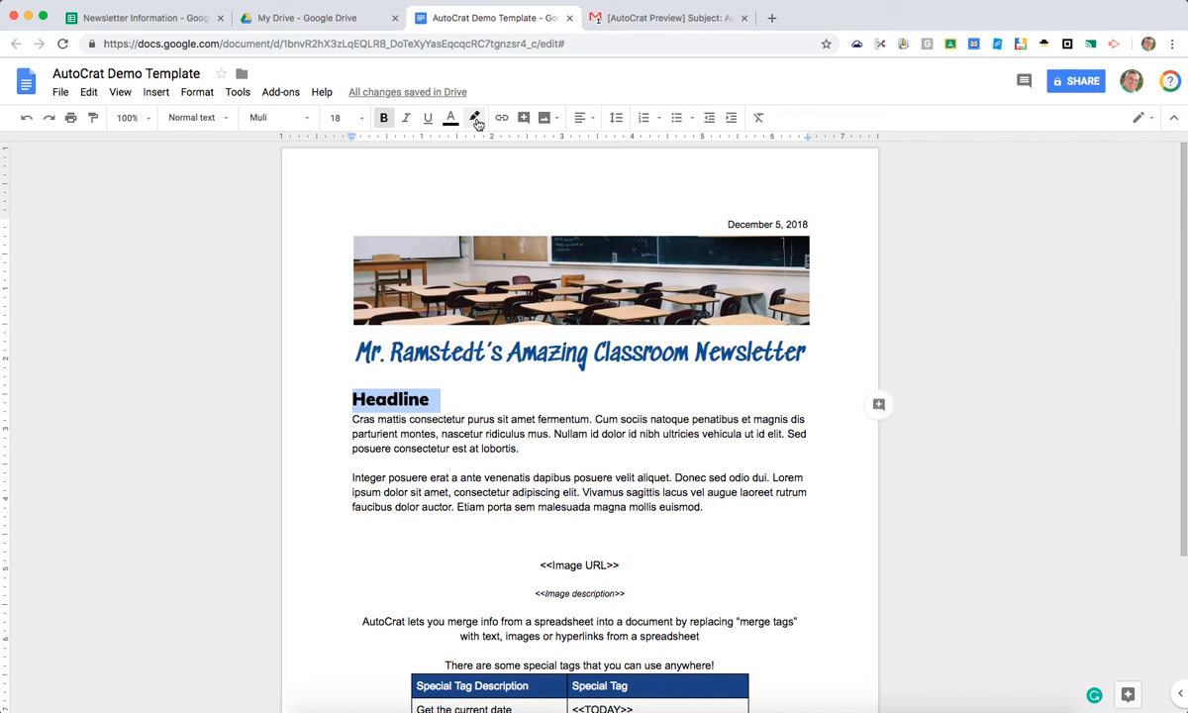
Underline the "Headline" text, set its text color to dark blue, and leave it without a highlight color.
click(475, 118)
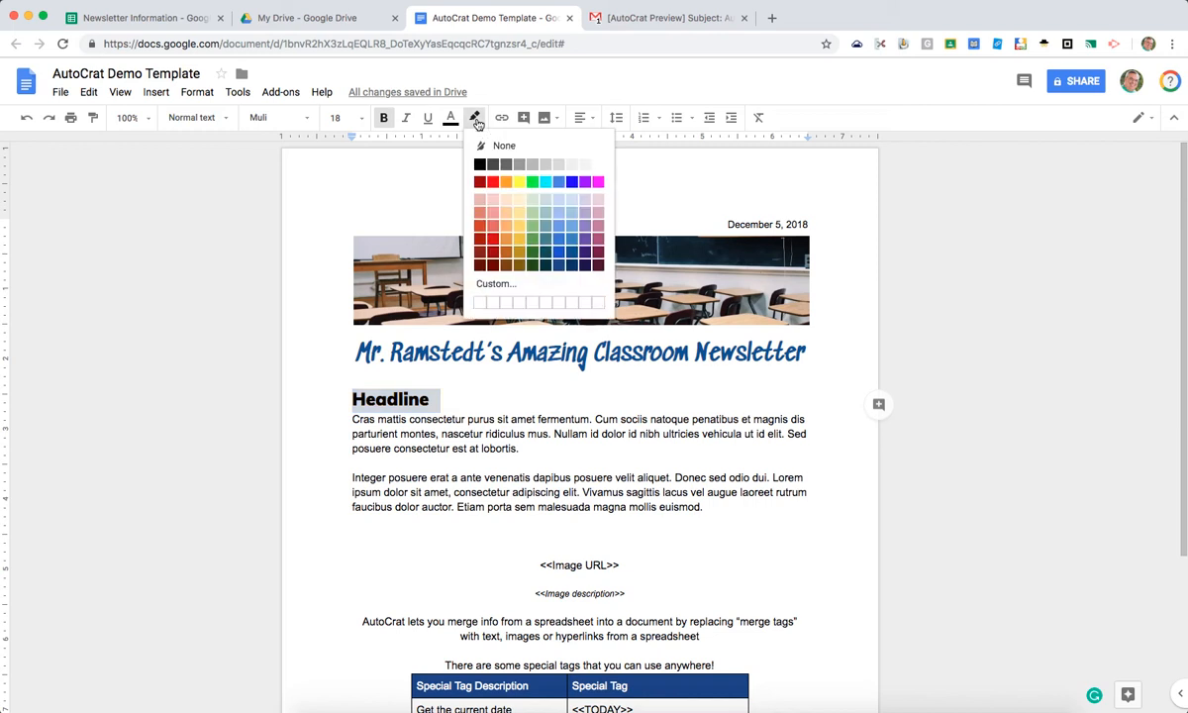
click(559, 252)
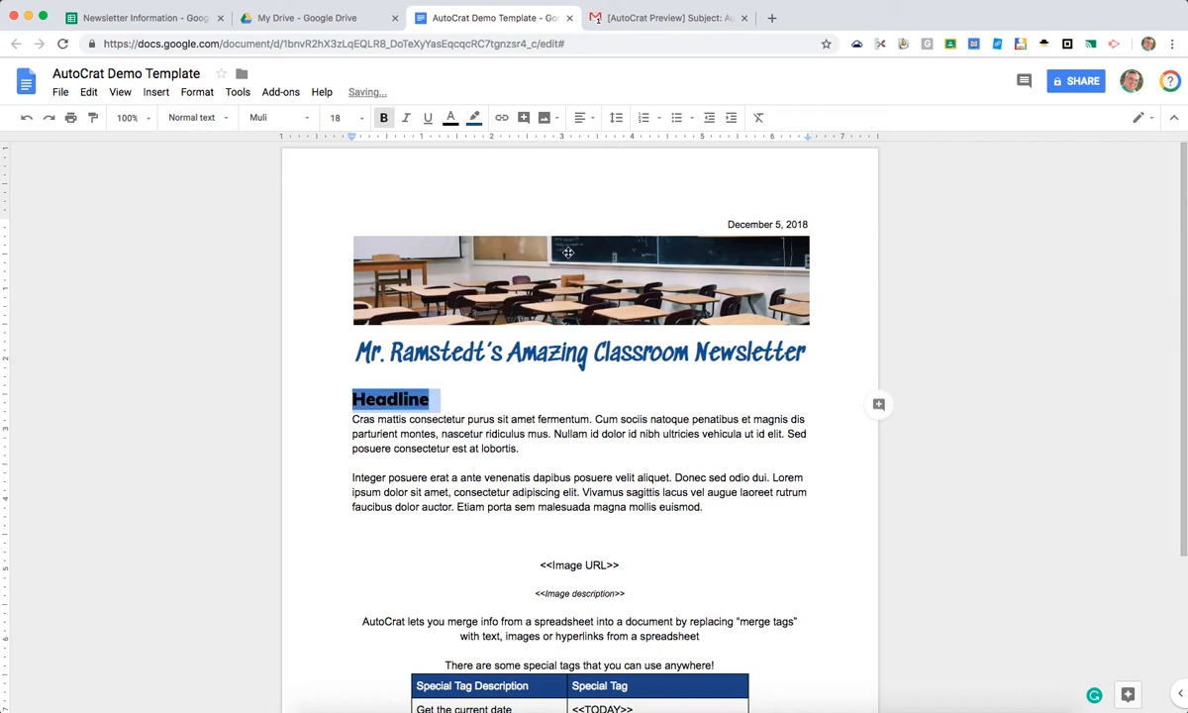
click(429, 120)
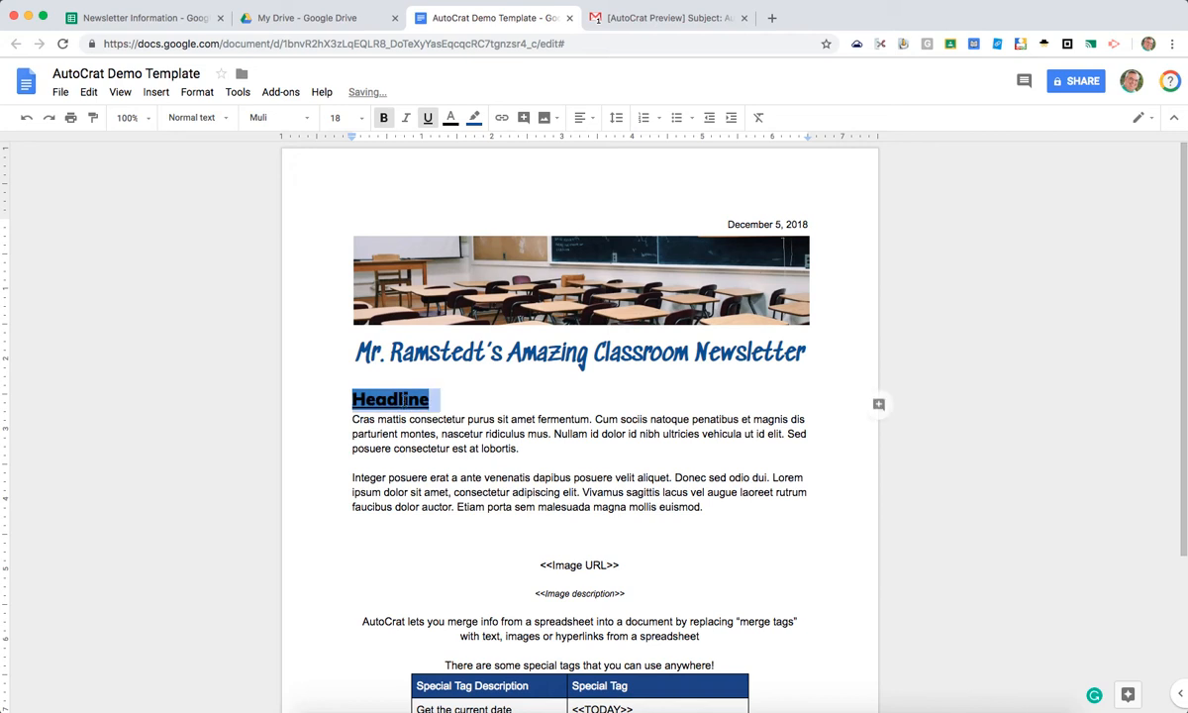
click(455, 120)
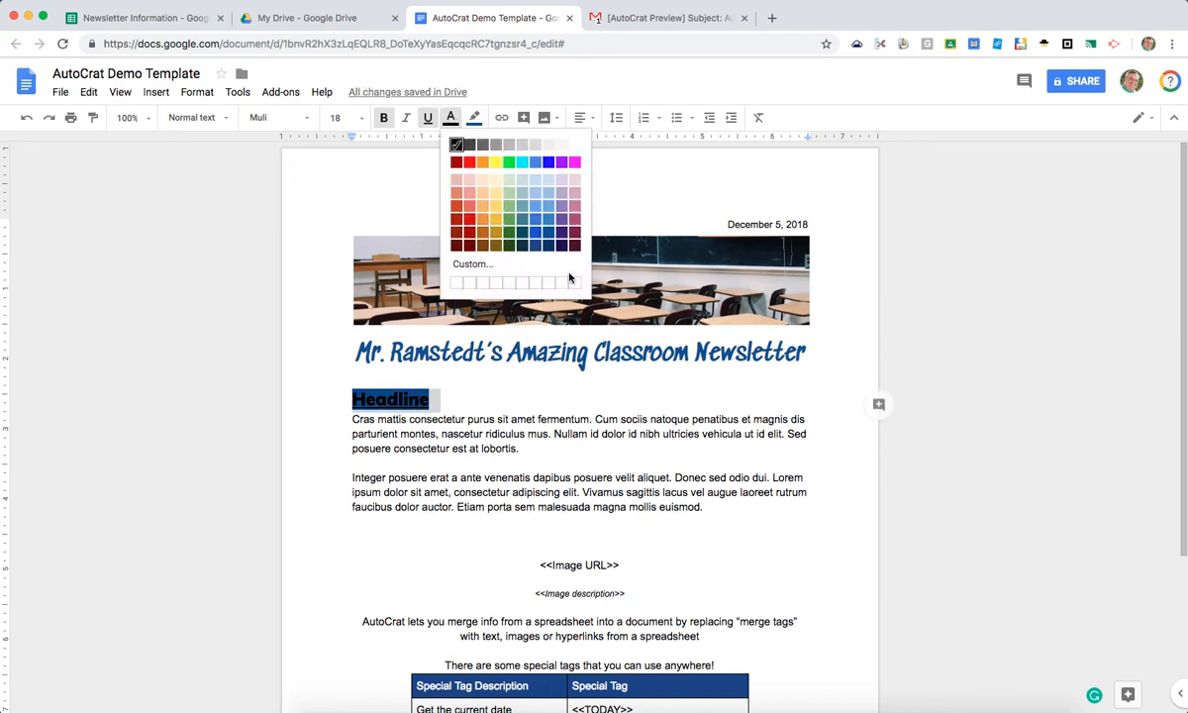
click(549, 243)
click(475, 127)
click(504, 157)
click(483, 400)
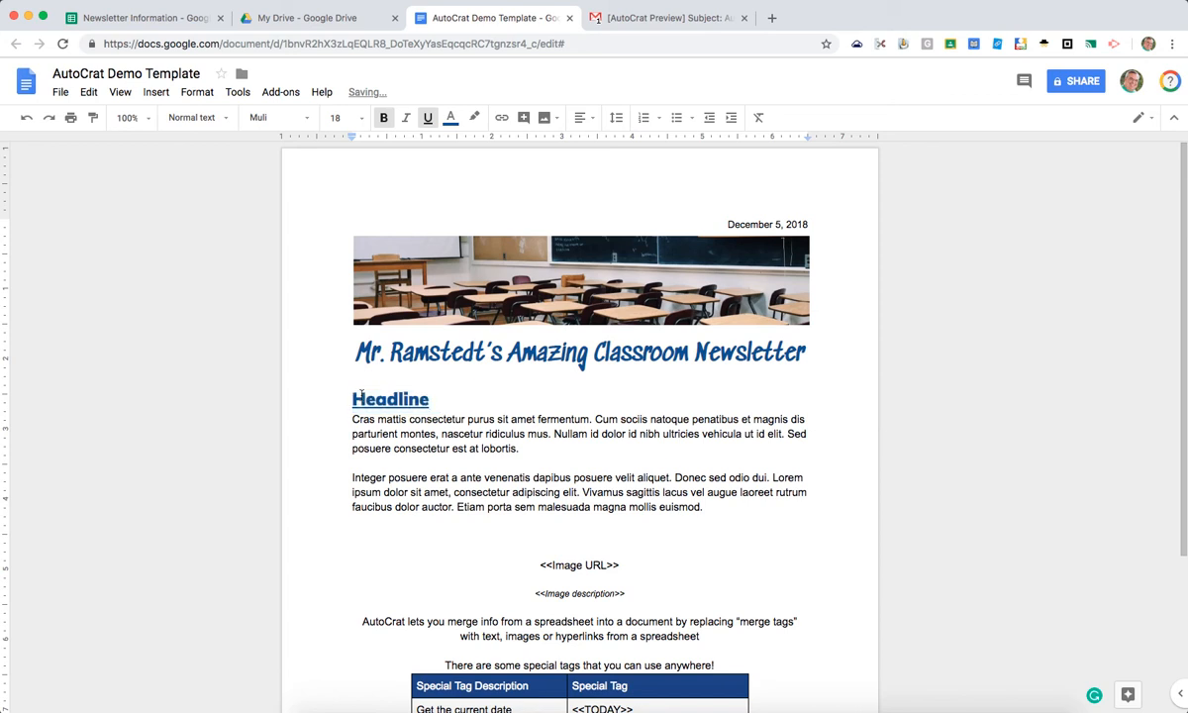
Set both placeholder paragraphs under the headline to Muli Normal at font size 12.
drag(349, 419, 713, 506)
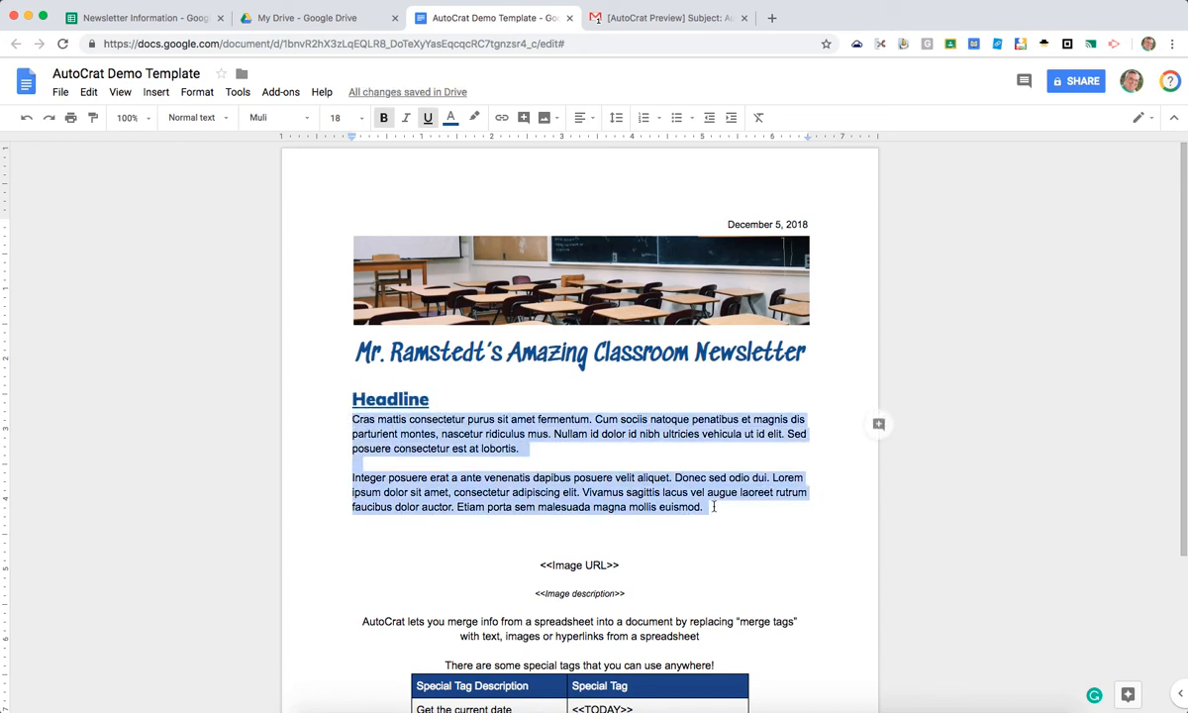
click(306, 118)
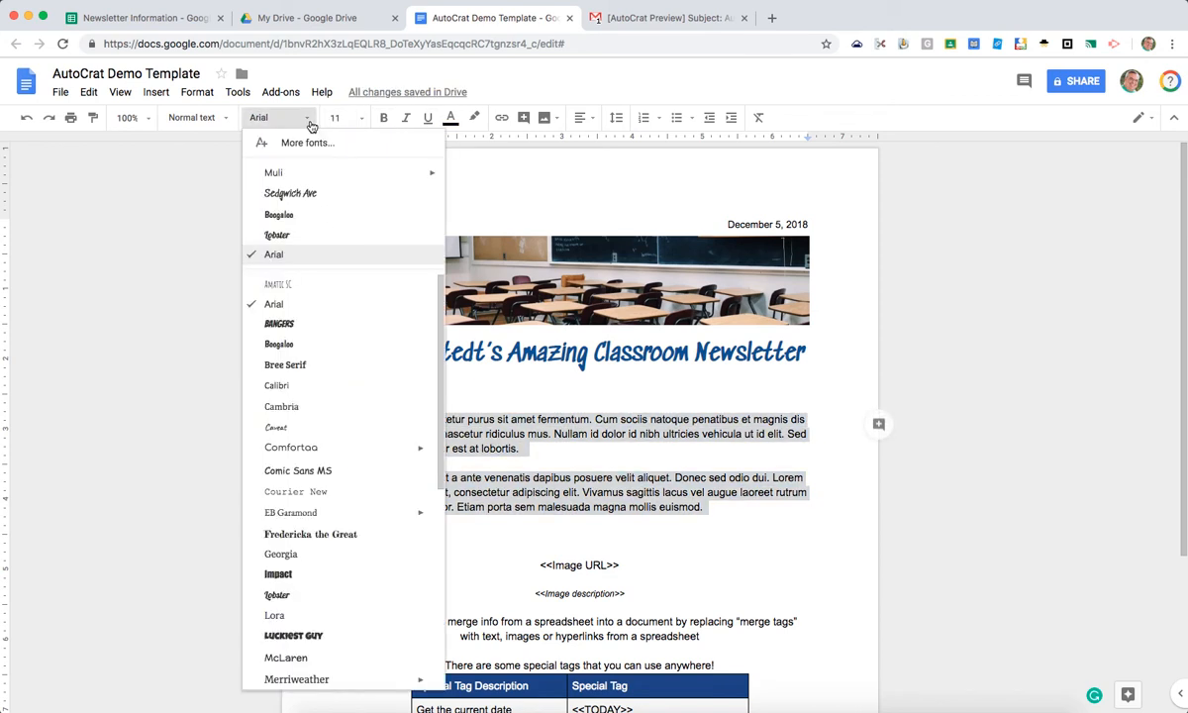
mouse_move(434, 172)
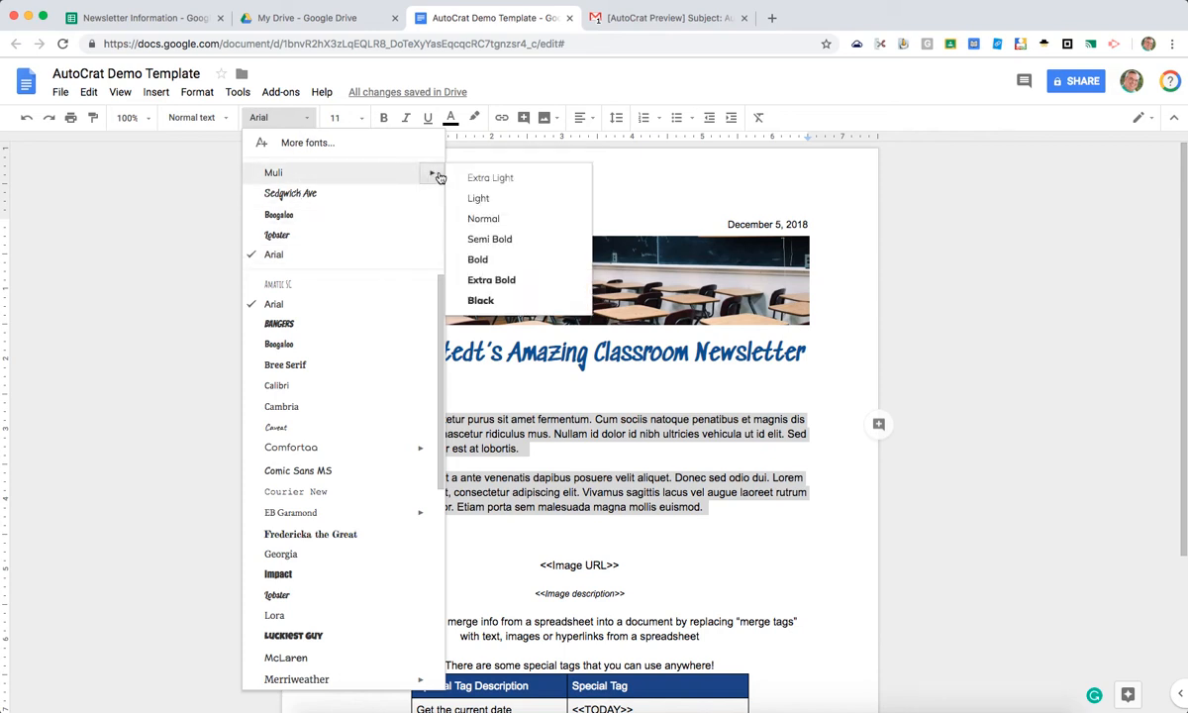
click(484, 217)
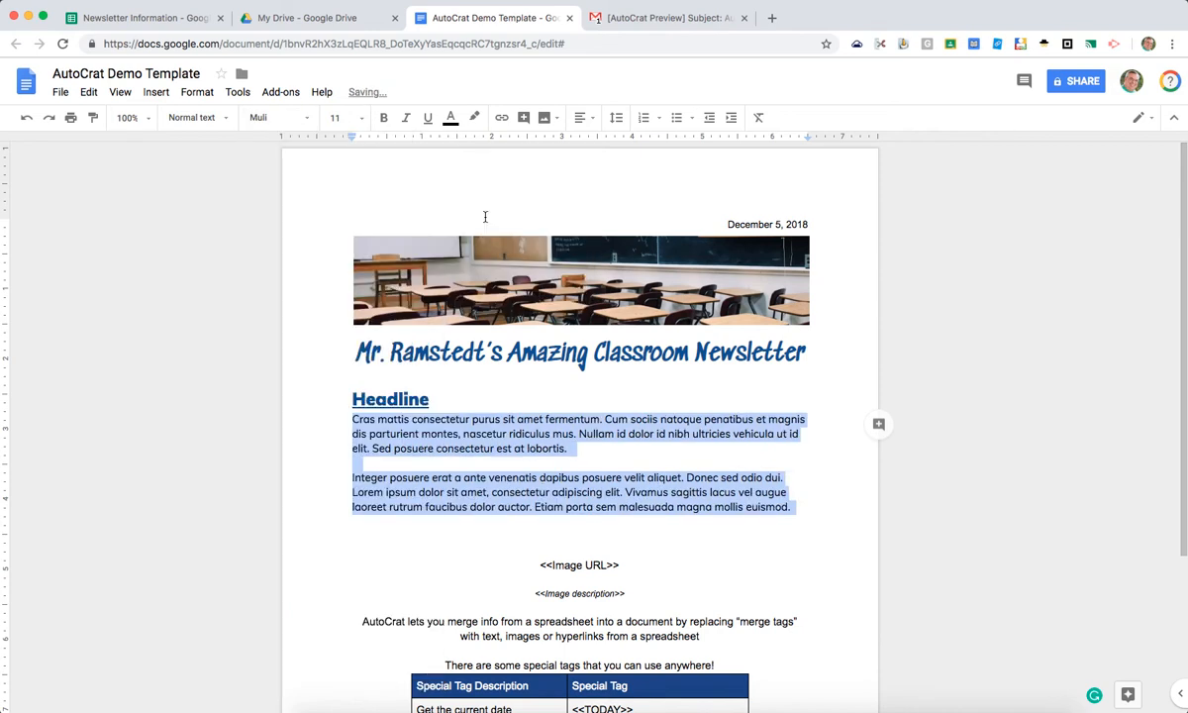
click(361, 118)
click(358, 226)
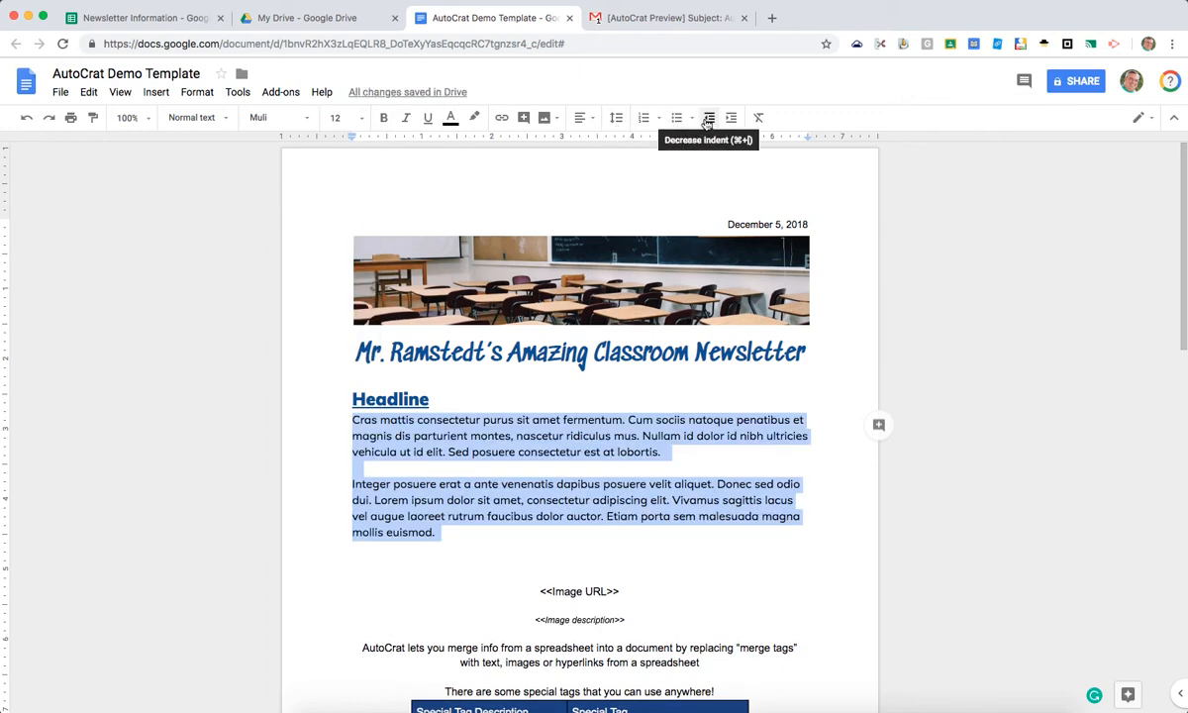
Try 1.5 line spacing on the two placeholder paragraphs and return them to 1.15.
click(618, 118)
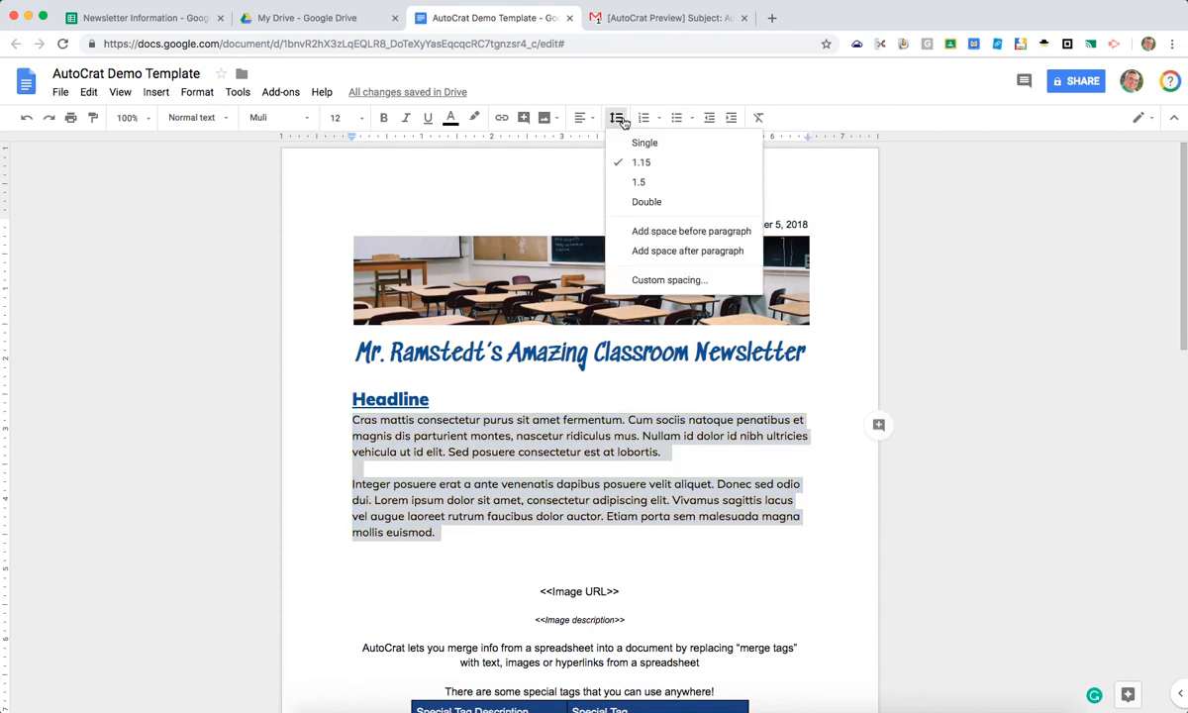
click(638, 180)
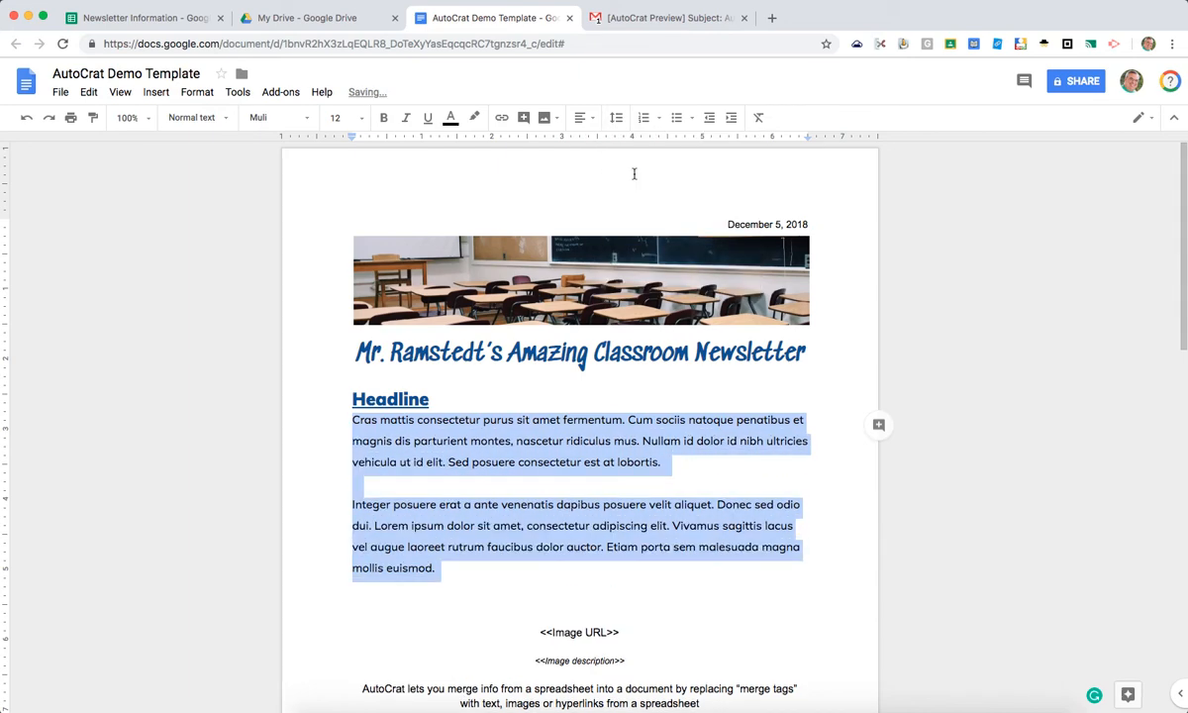
click(618, 118)
click(647, 161)
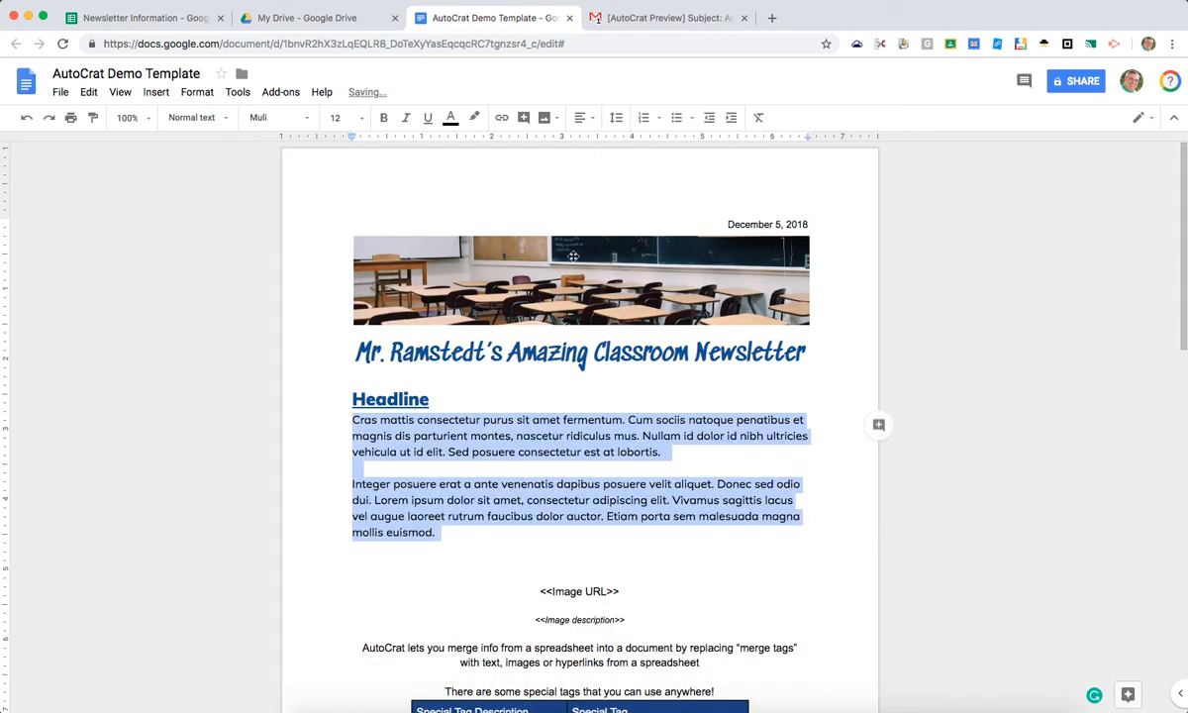
Add space before and after the "Headline" paragraph.
double_click(426, 398)
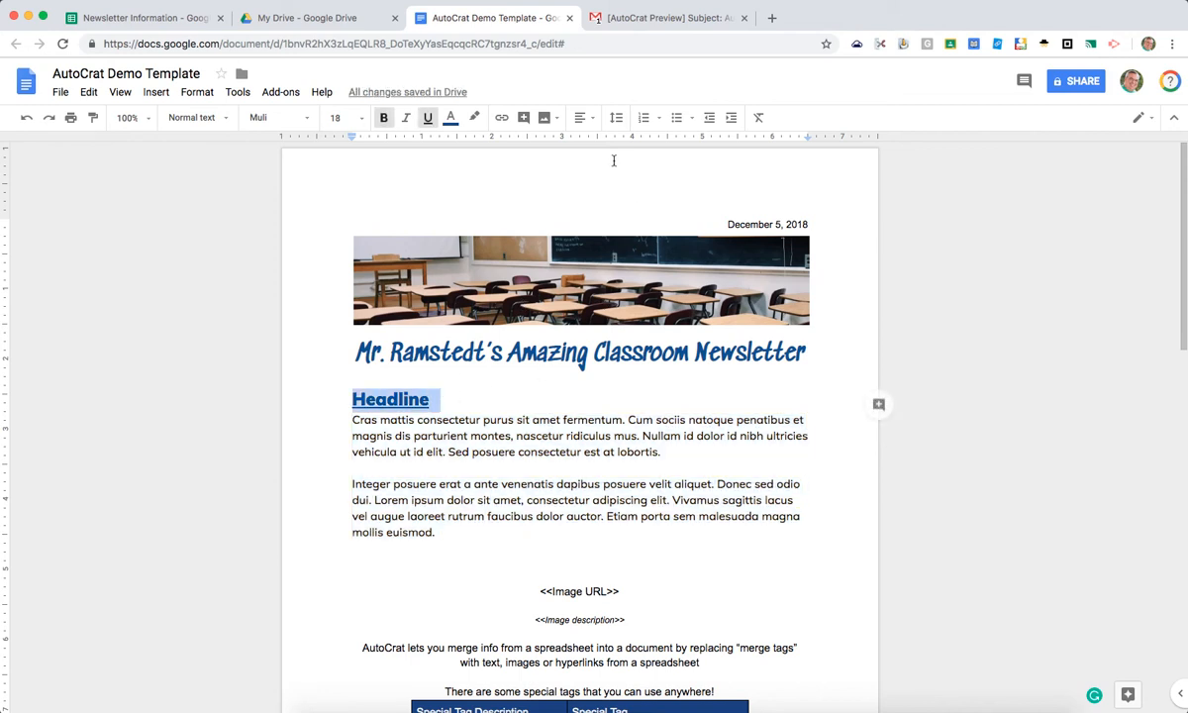
click(616, 118)
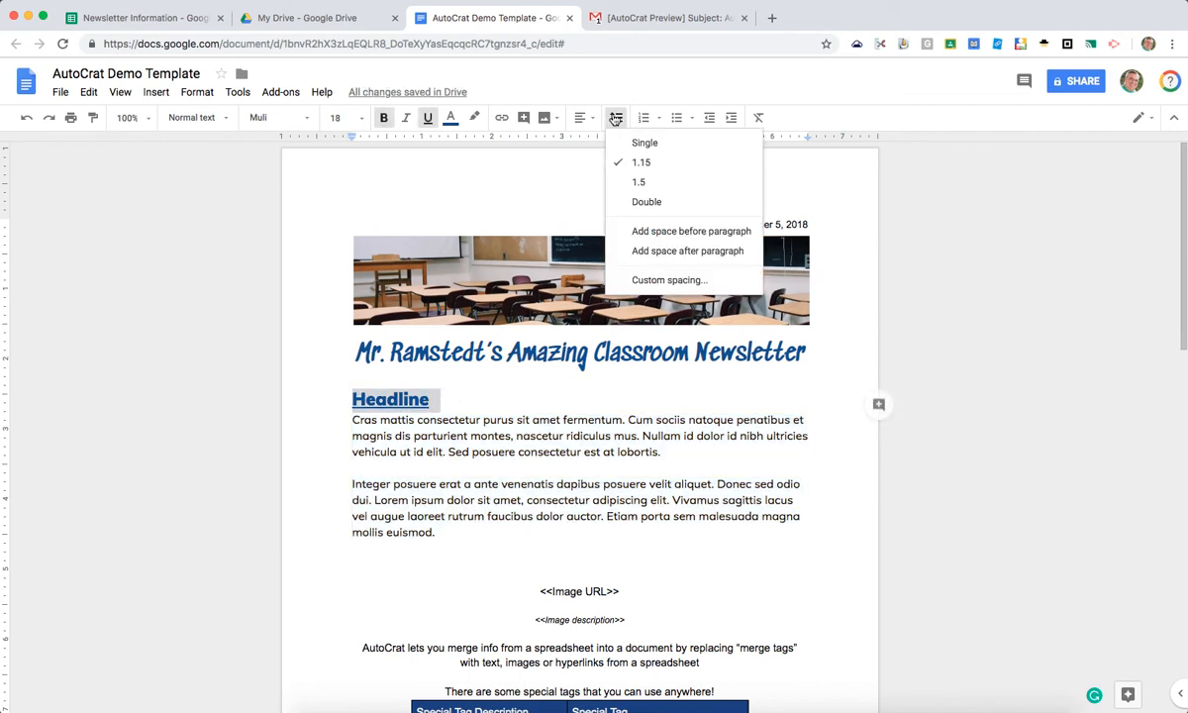
click(659, 231)
click(616, 118)
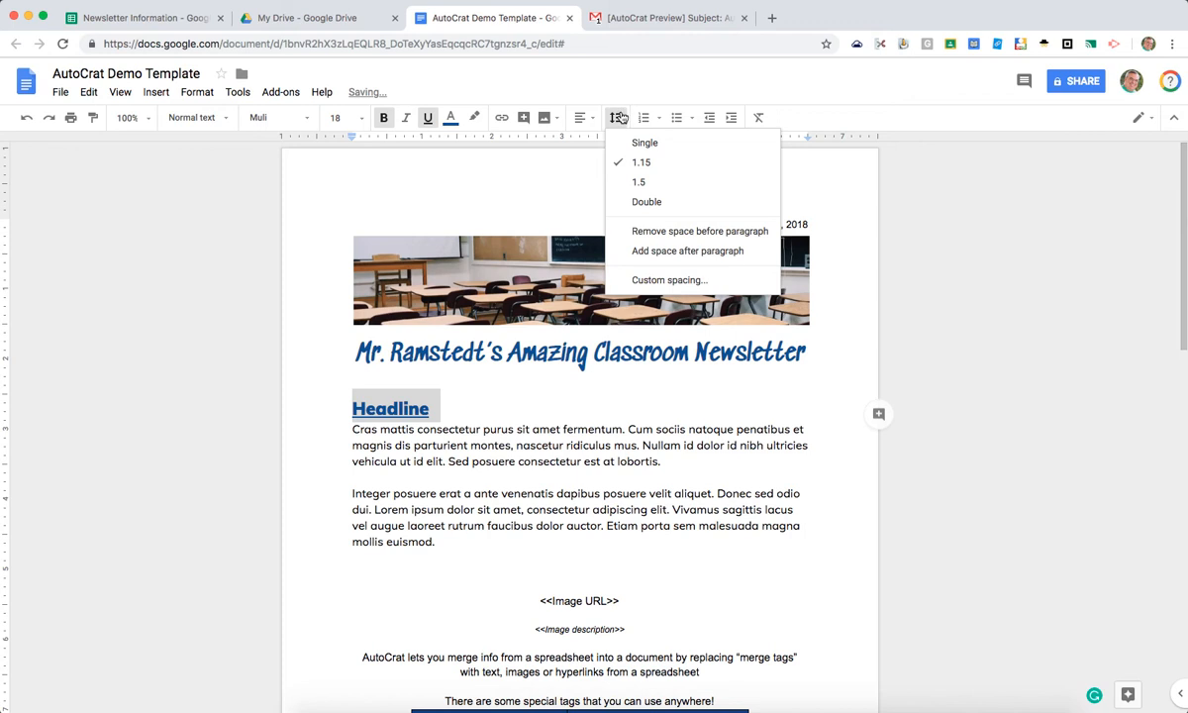
click(668, 254)
click(551, 414)
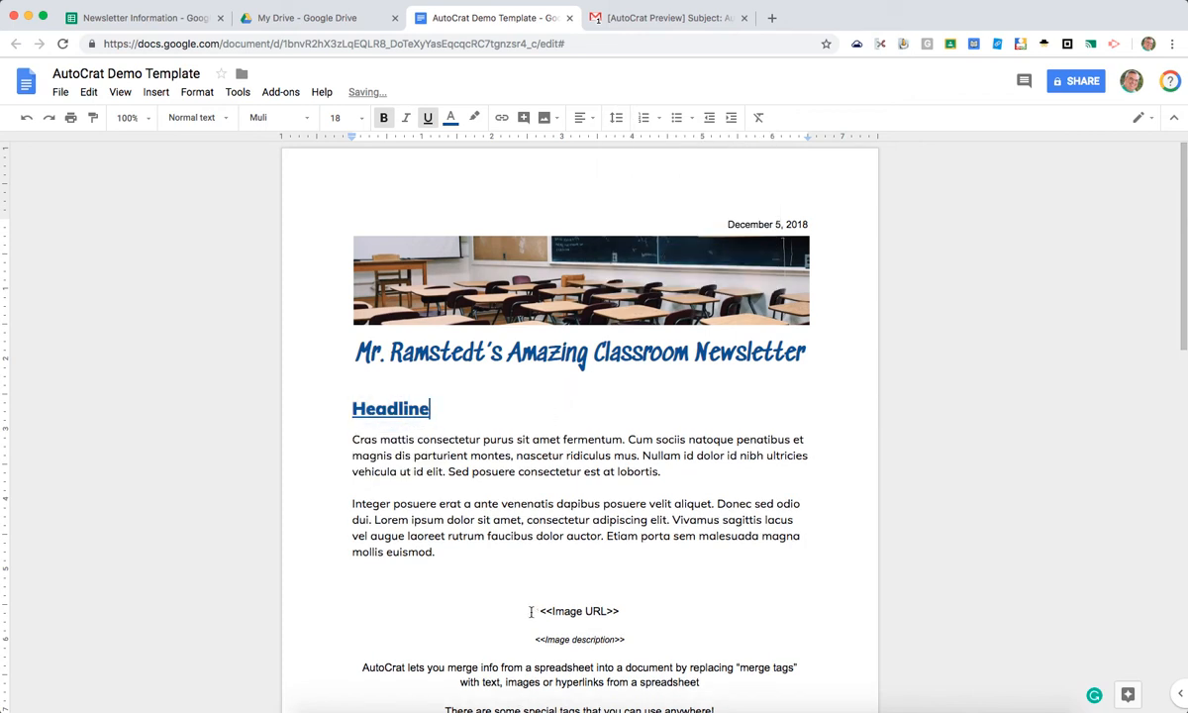
Update the Heading 1 style to match the formatting of the "Headline" line.
click(321, 411)
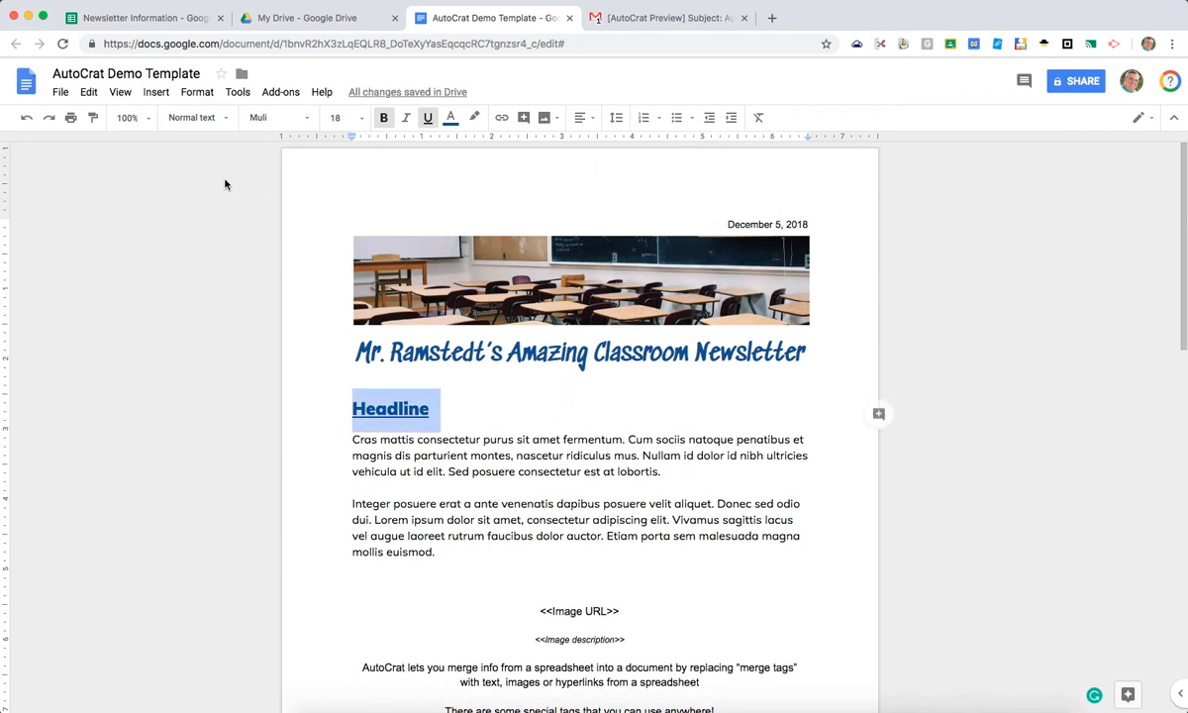
click(225, 117)
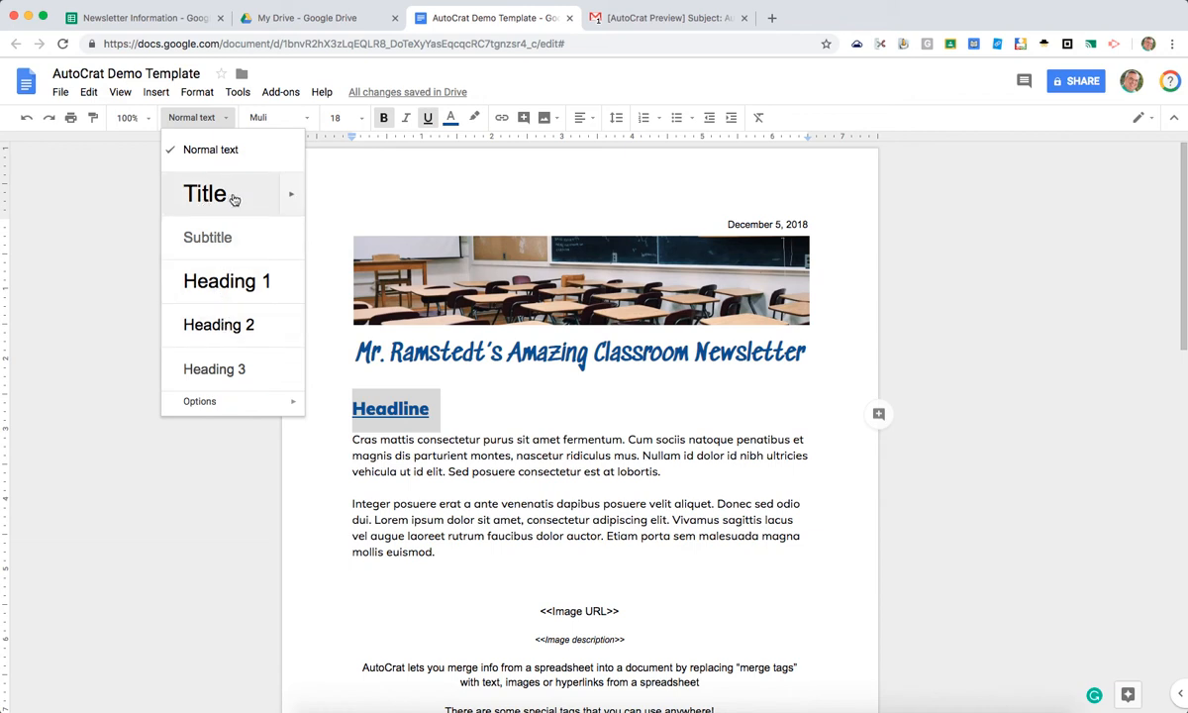
mouse_move(287, 281)
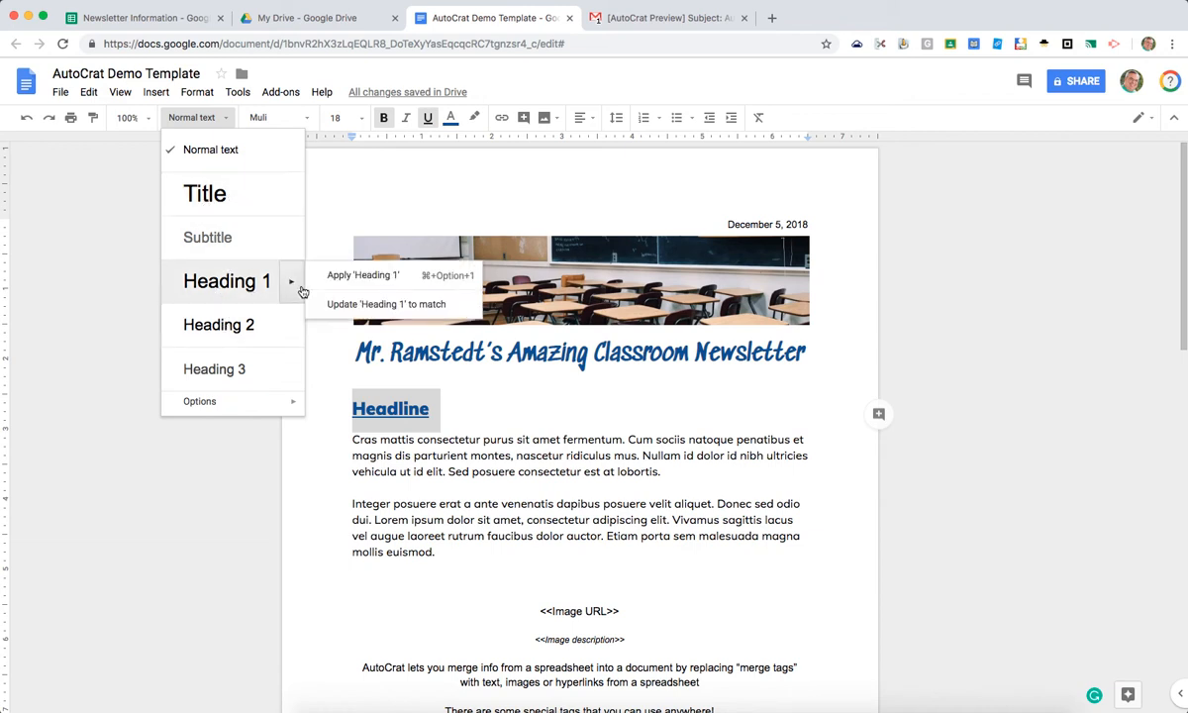
click(363, 306)
click(224, 118)
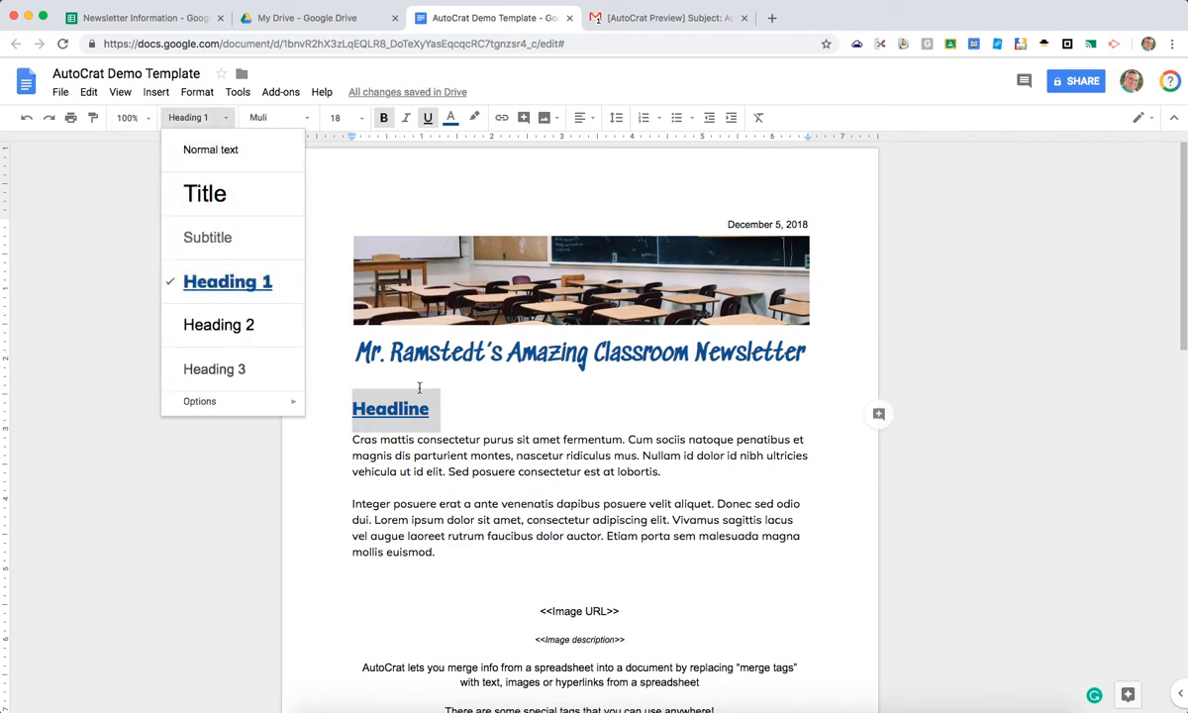
click(347, 455)
Delete the blank line between the two placeholder paragraphs.
drag(347, 435, 684, 470)
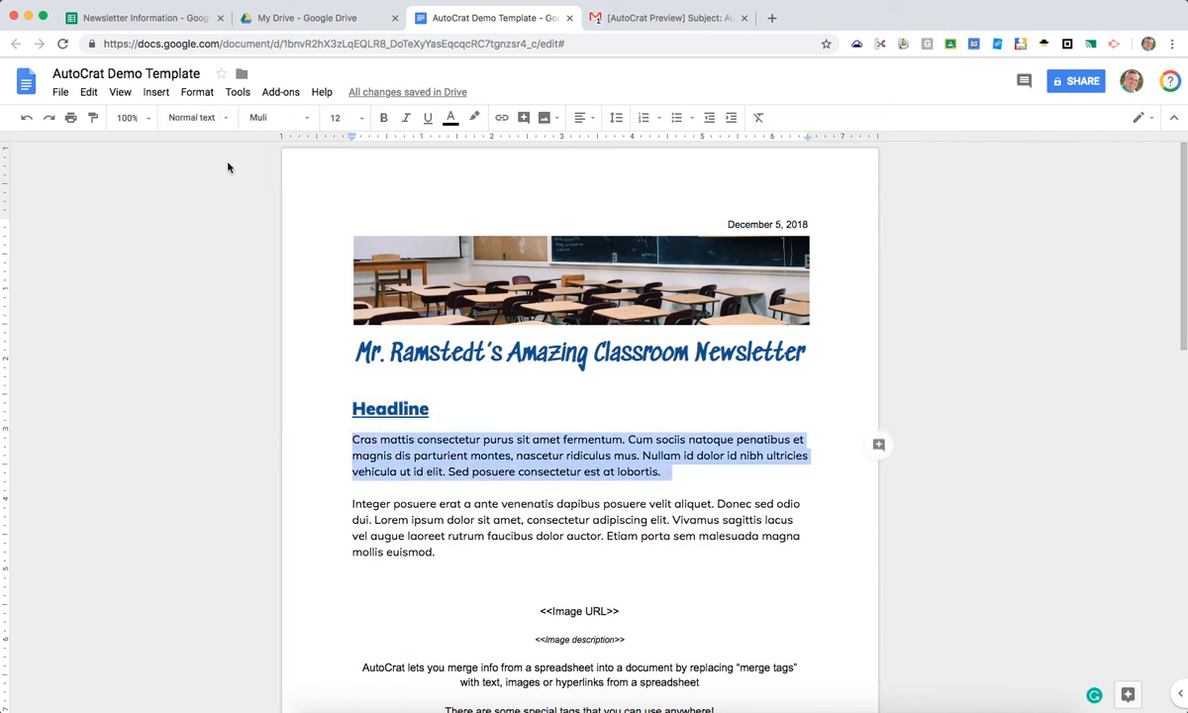
click(364, 487)
key(BackSpace)
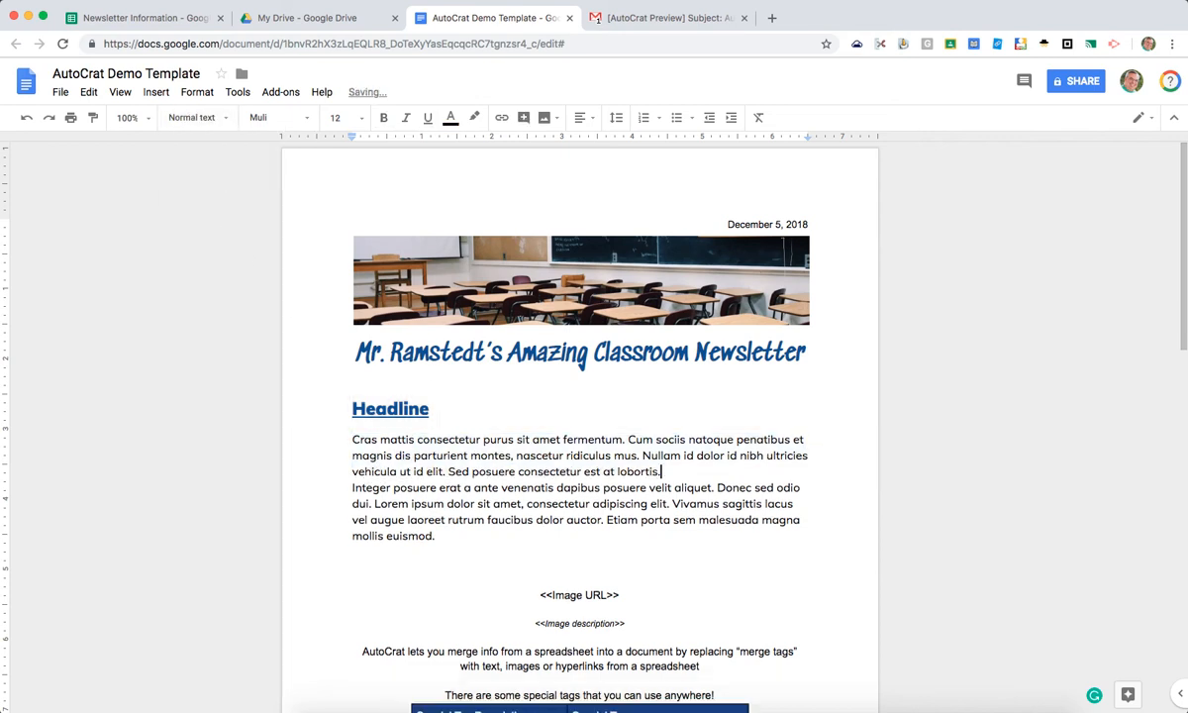
Add space after both placeholder paragraphs and re-create the paragraph break between them.
drag(442, 539, 332, 433)
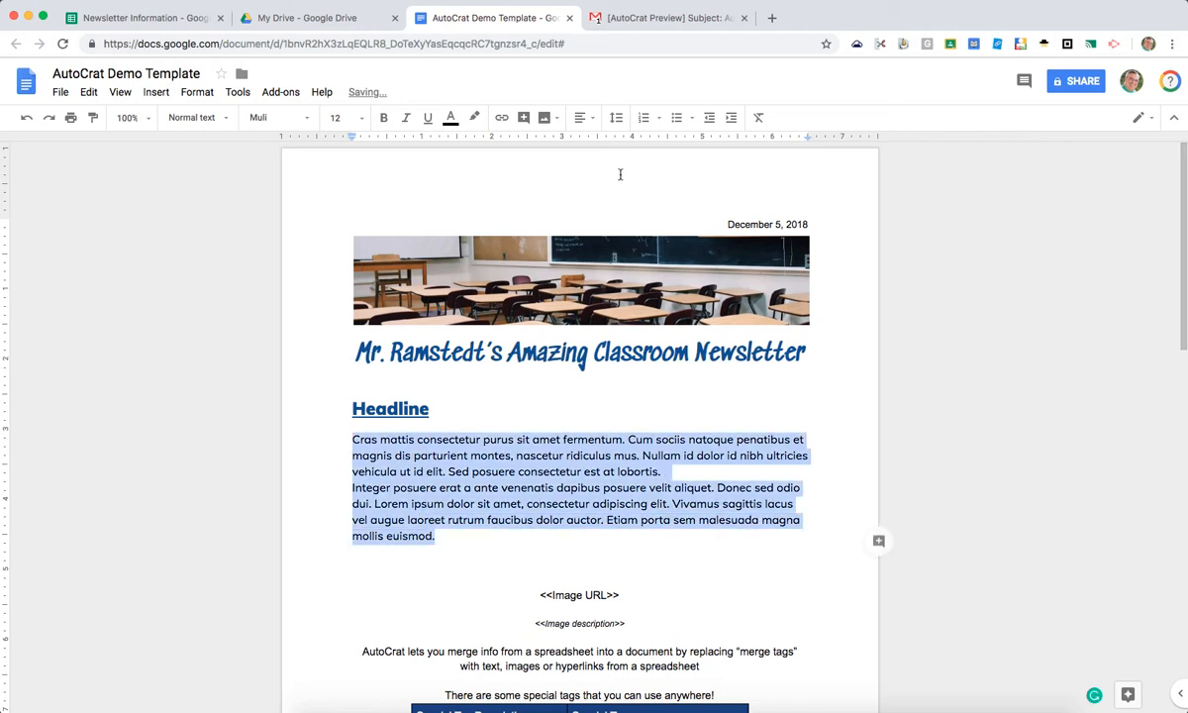
click(615, 117)
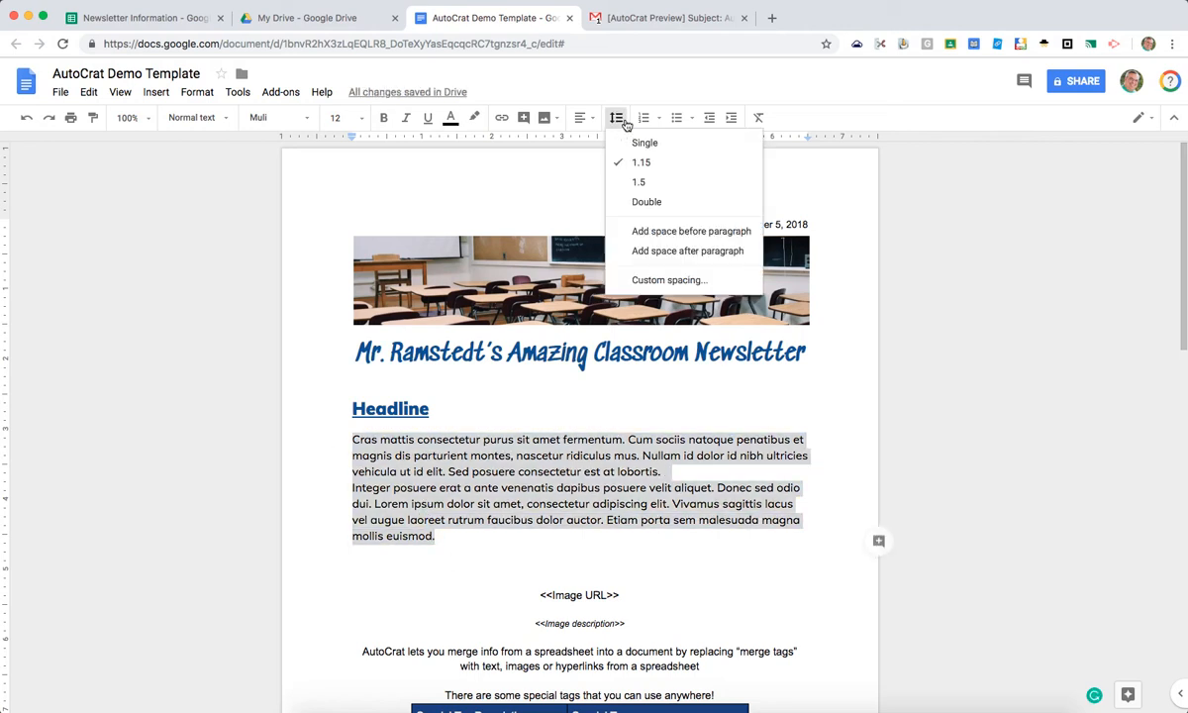
click(657, 253)
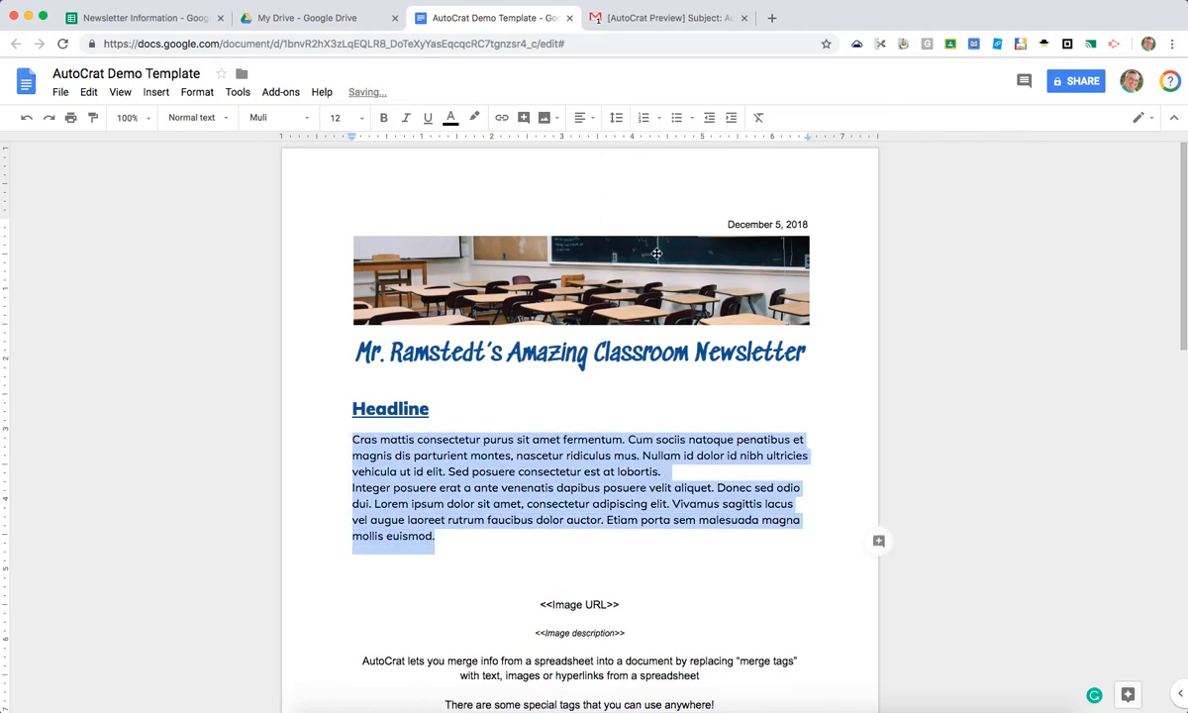
click(689, 472)
key(Delete)
key(Return)
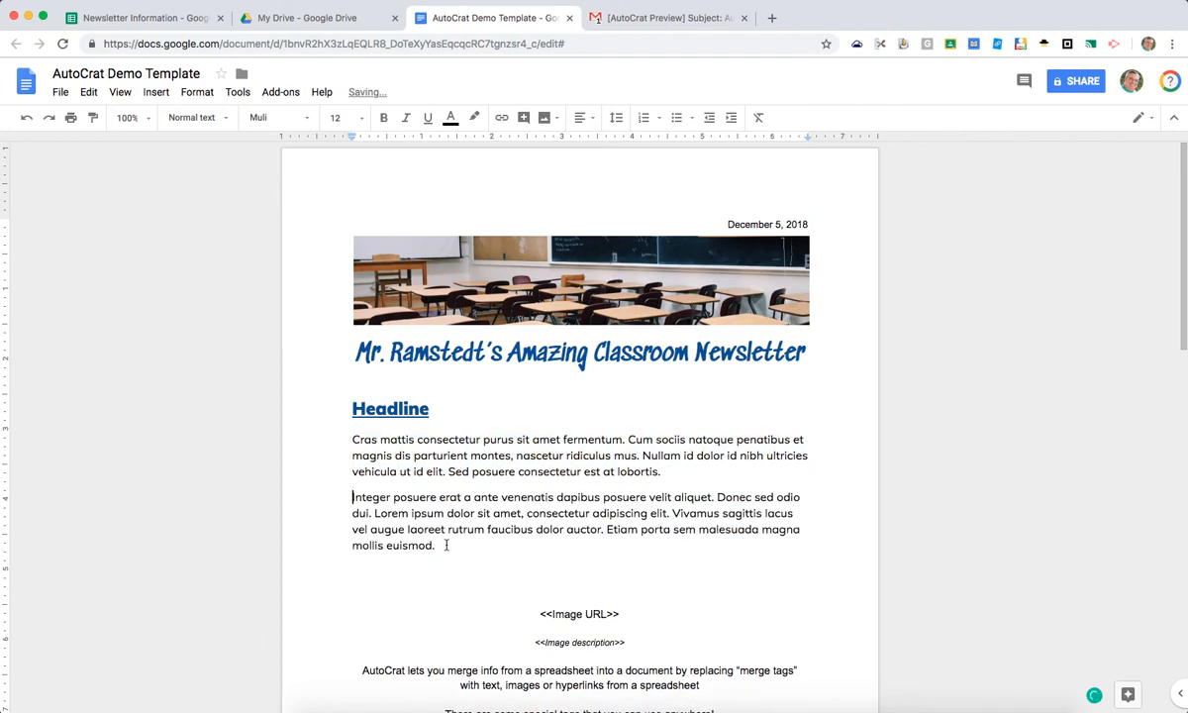
Update the Normal text style to match the formatting of the two placeholder paragraphs under "Headline".
drag(446, 544, 354, 448)
click(213, 118)
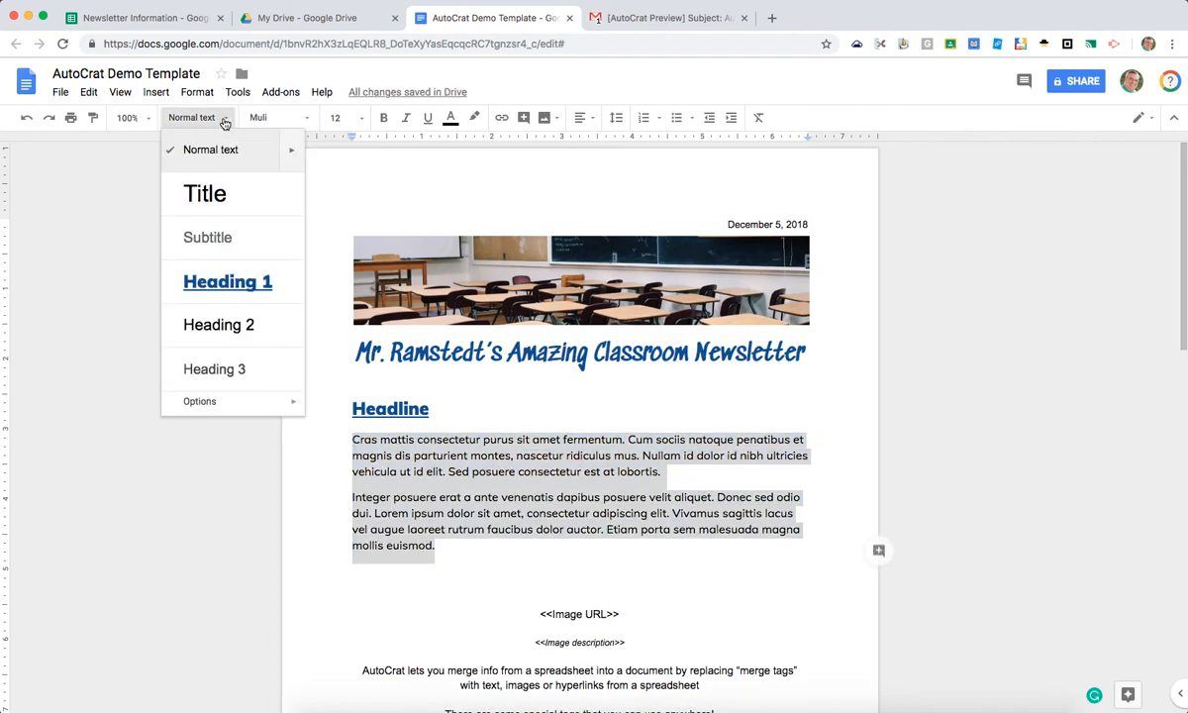
mouse_move(293, 151)
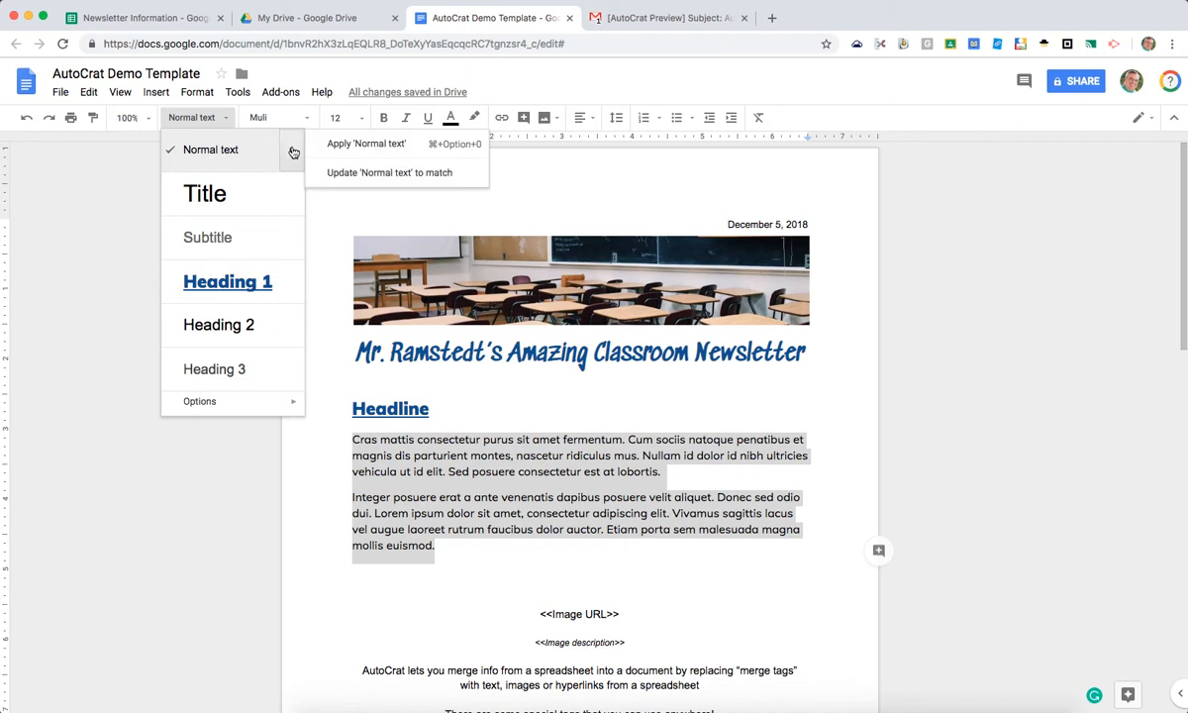
click(386, 176)
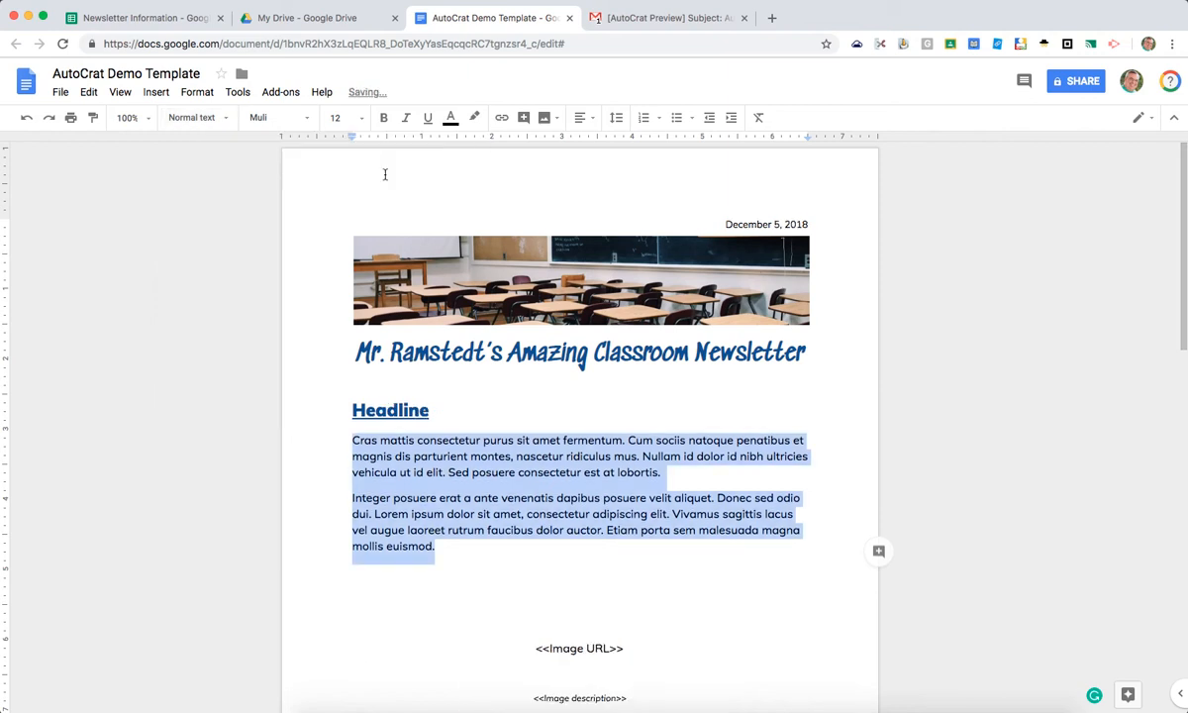
Add a "Nest Headline" line below the placeholder paragraphs, with a copy of both paragraphs beneath it.
click(447, 555)
key(Return)
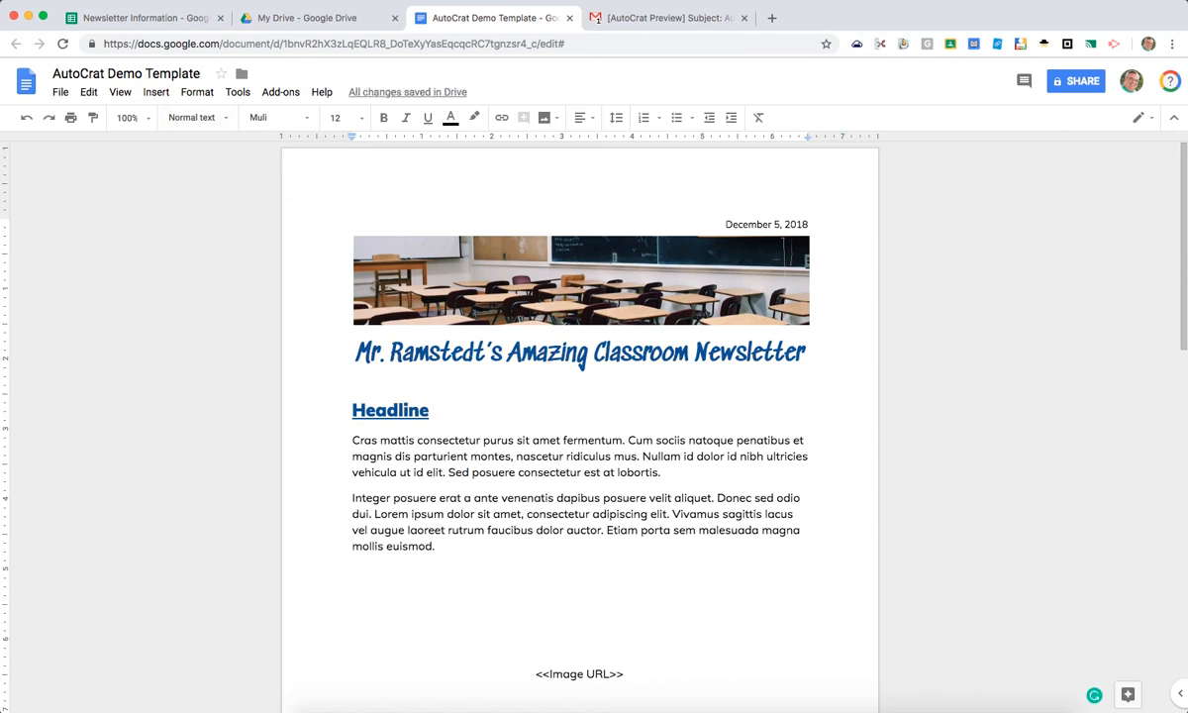
text(N)
key(BackSpace)
text(Nw)
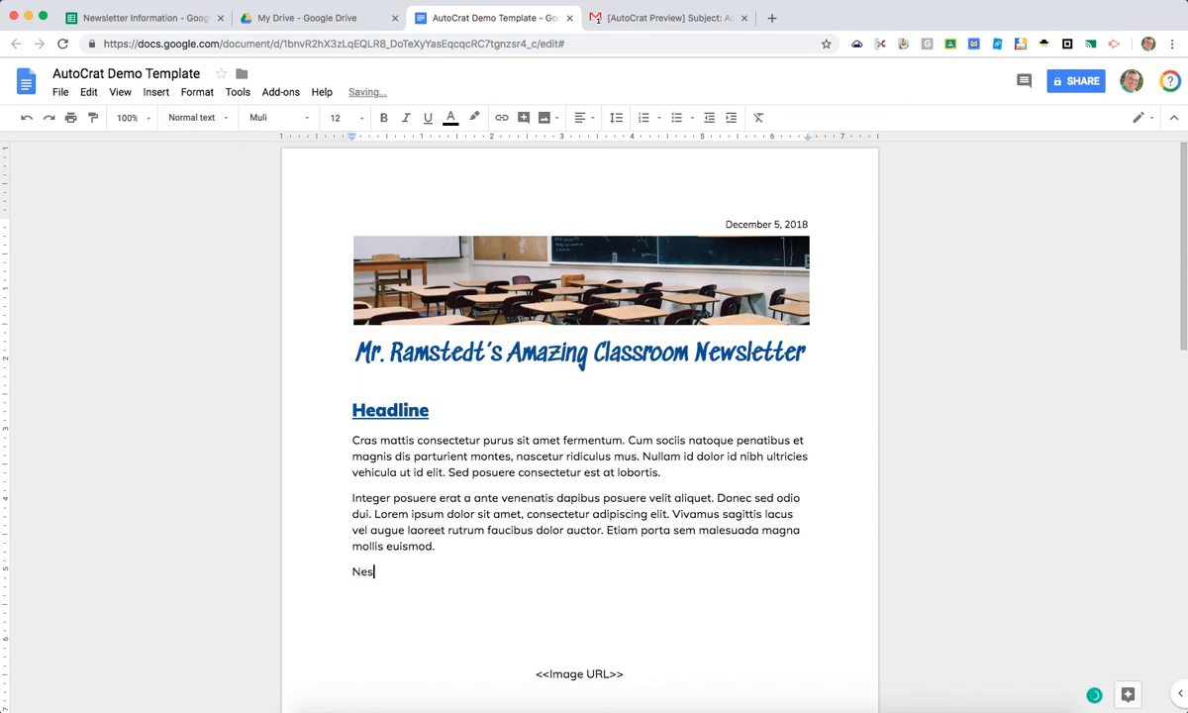
text(st Headline)
key(Return)
scroll(580, 415, down, 1)
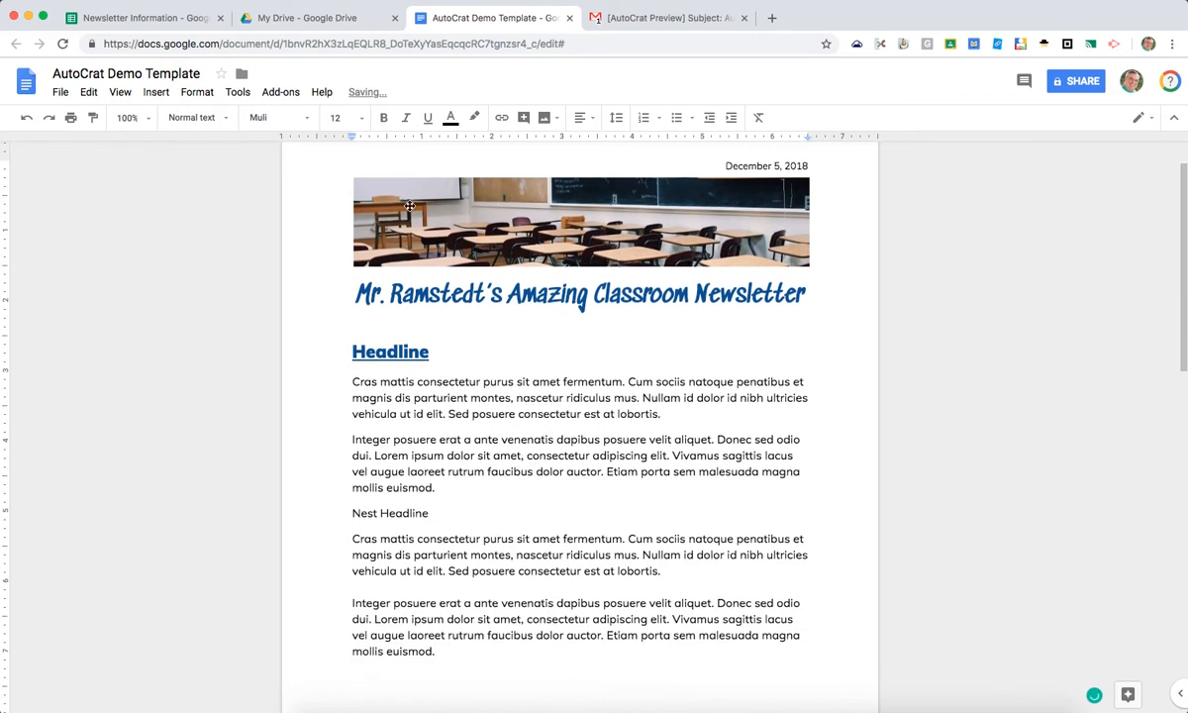
Correct the new line to read "Next Headline" and apply the Heading 1 style to it.
double_click(385, 514)
click(373, 514)
key(BackSpace)
text(x)
click(178, 114)
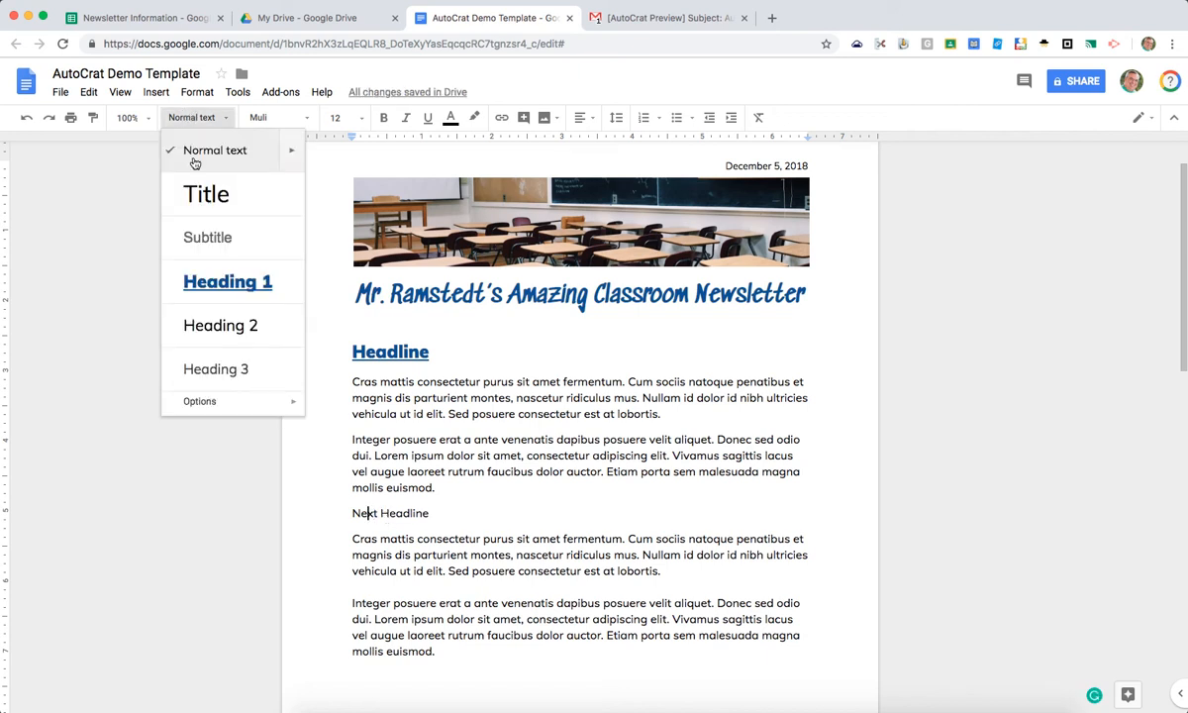
click(202, 285)
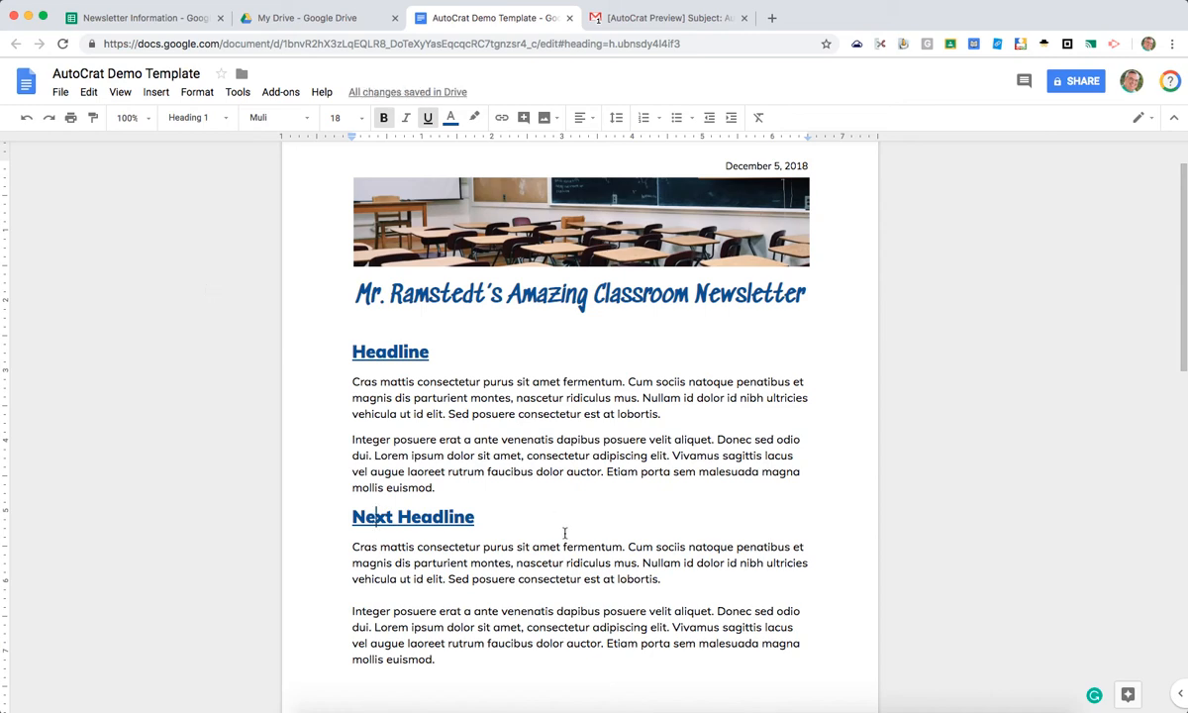
Search the web for "bitmoji" images to insert before the first paragraph under "Headline".
scroll(563, 535, down, 3)
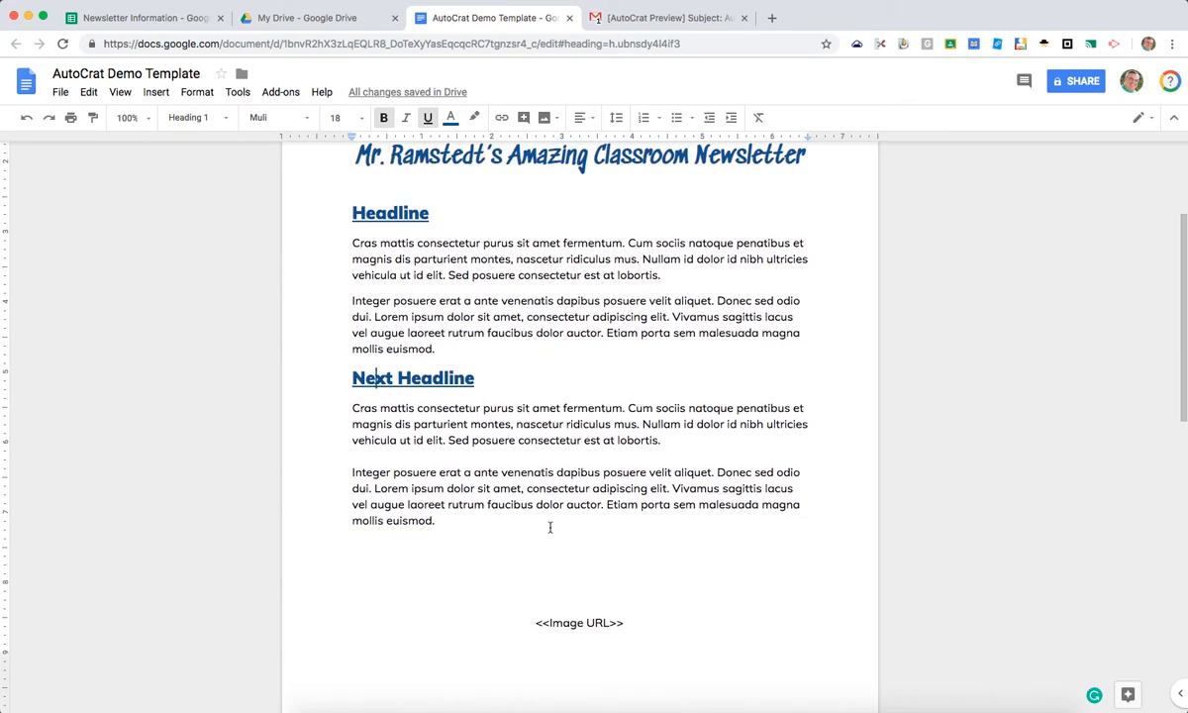
click(353, 243)
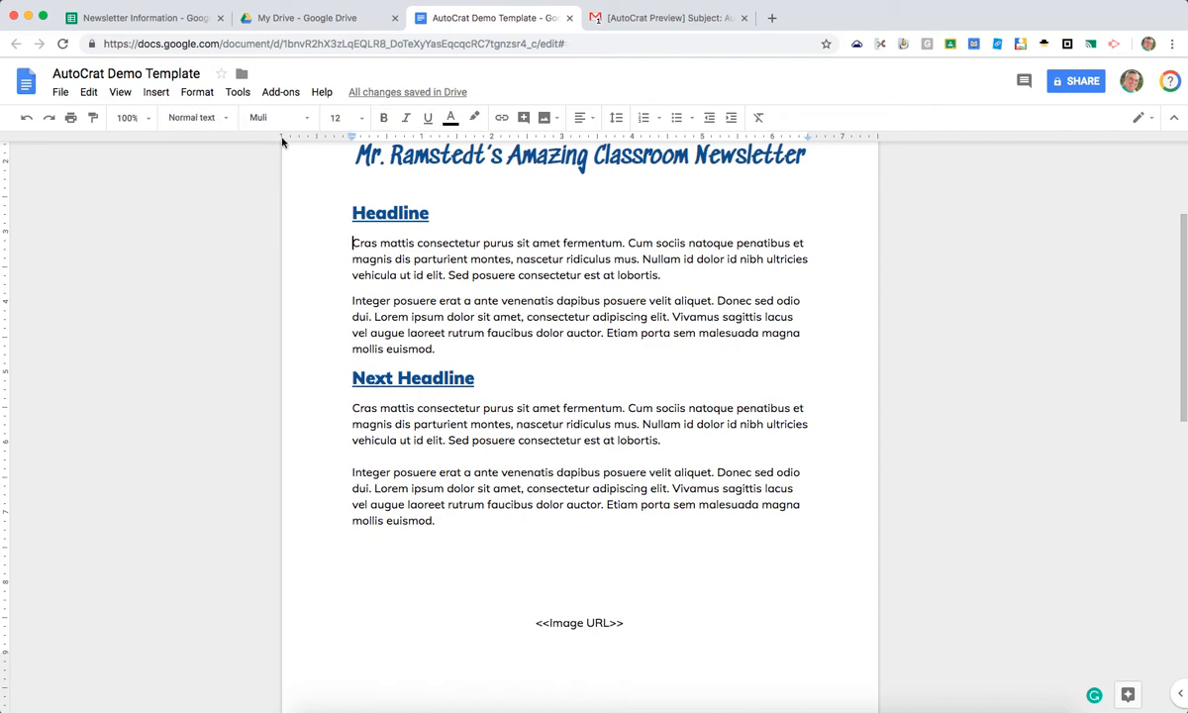
click(155, 92)
mouse_move(278, 125)
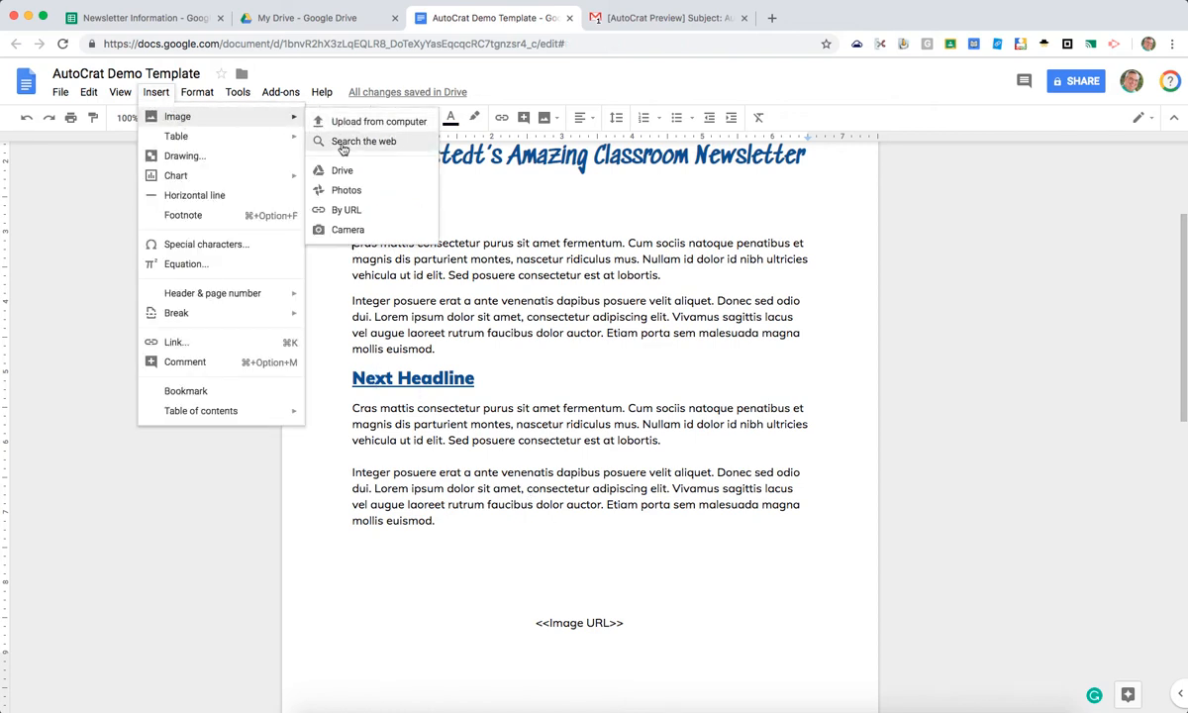
click(332, 140)
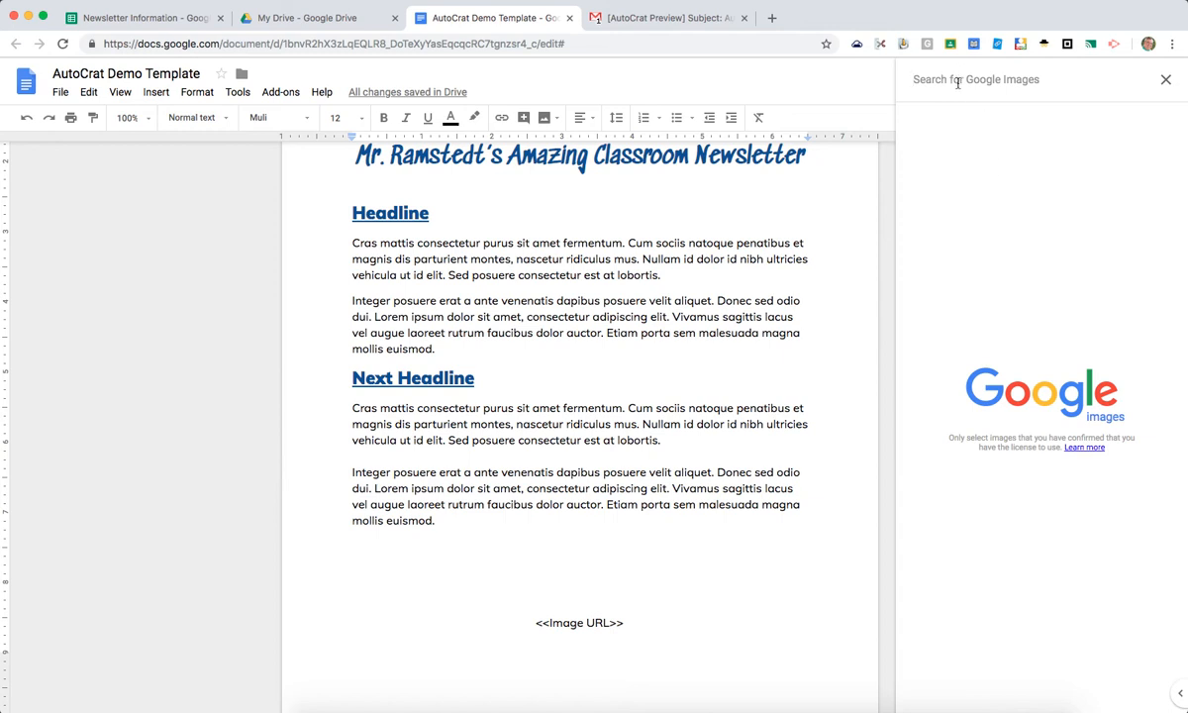
text(bitnopji)
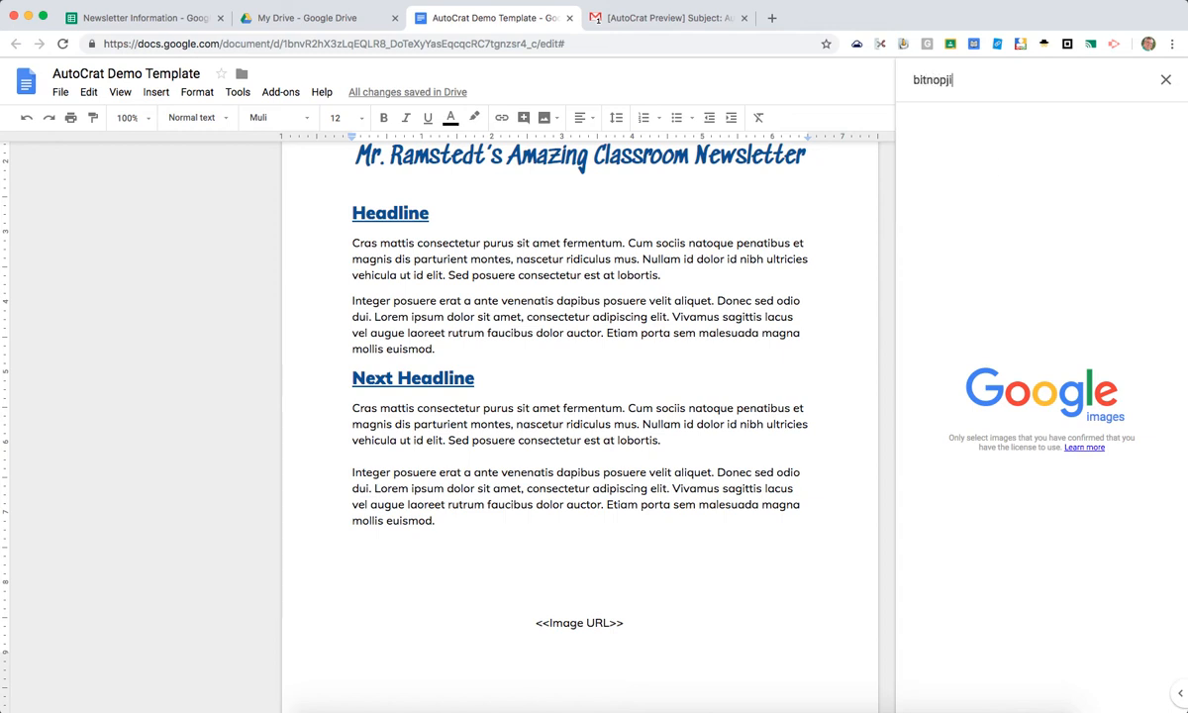
key(Delete)
text(m)
key(Delete)
key(Return)
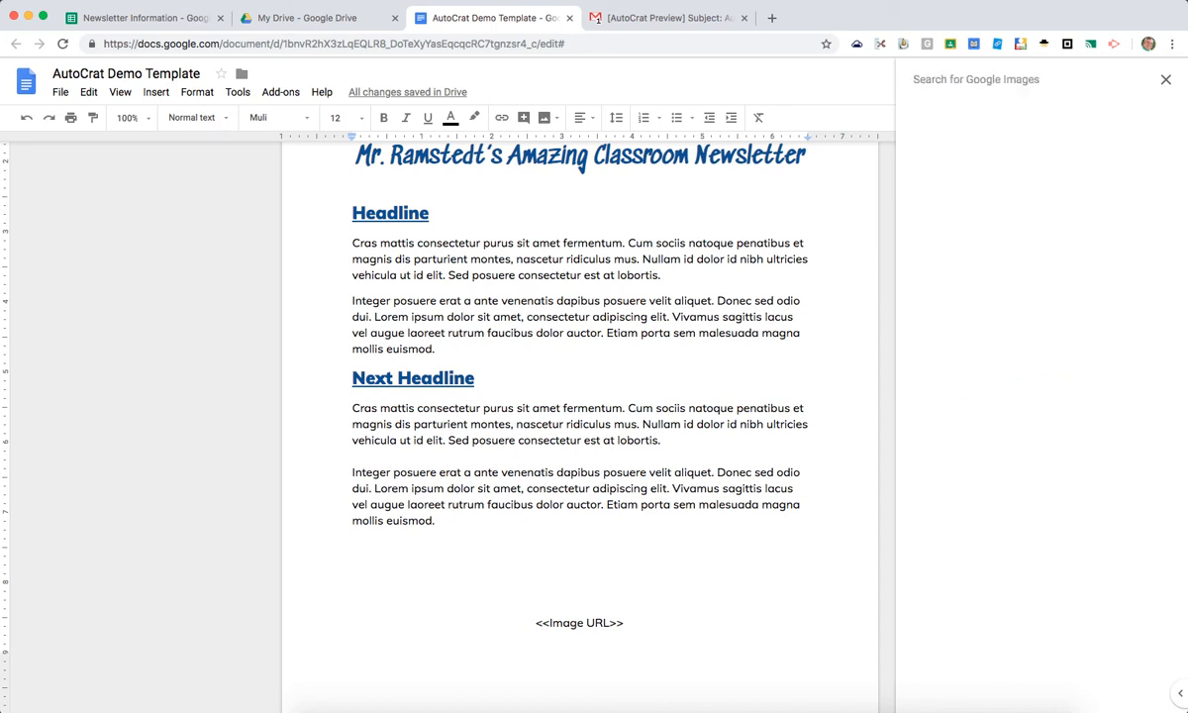
Insert the "High Five!" image from the search results before the first paragraph under "Headline".
click(952, 160)
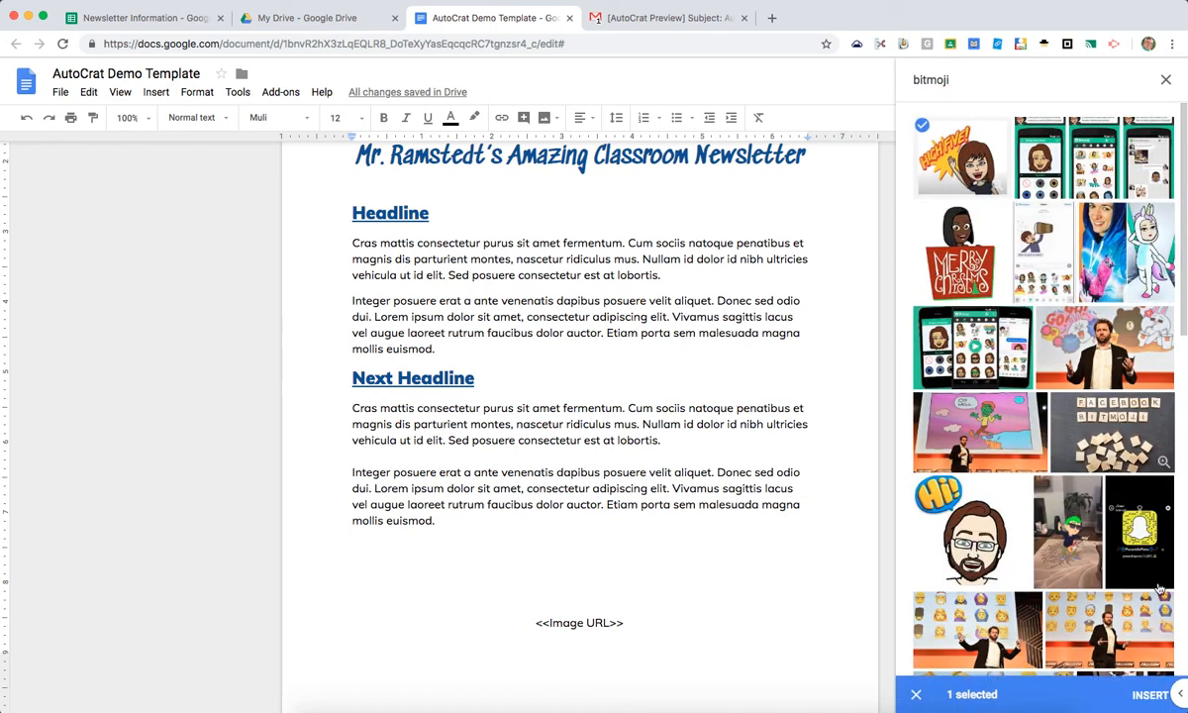
click(1151, 694)
click(399, 309)
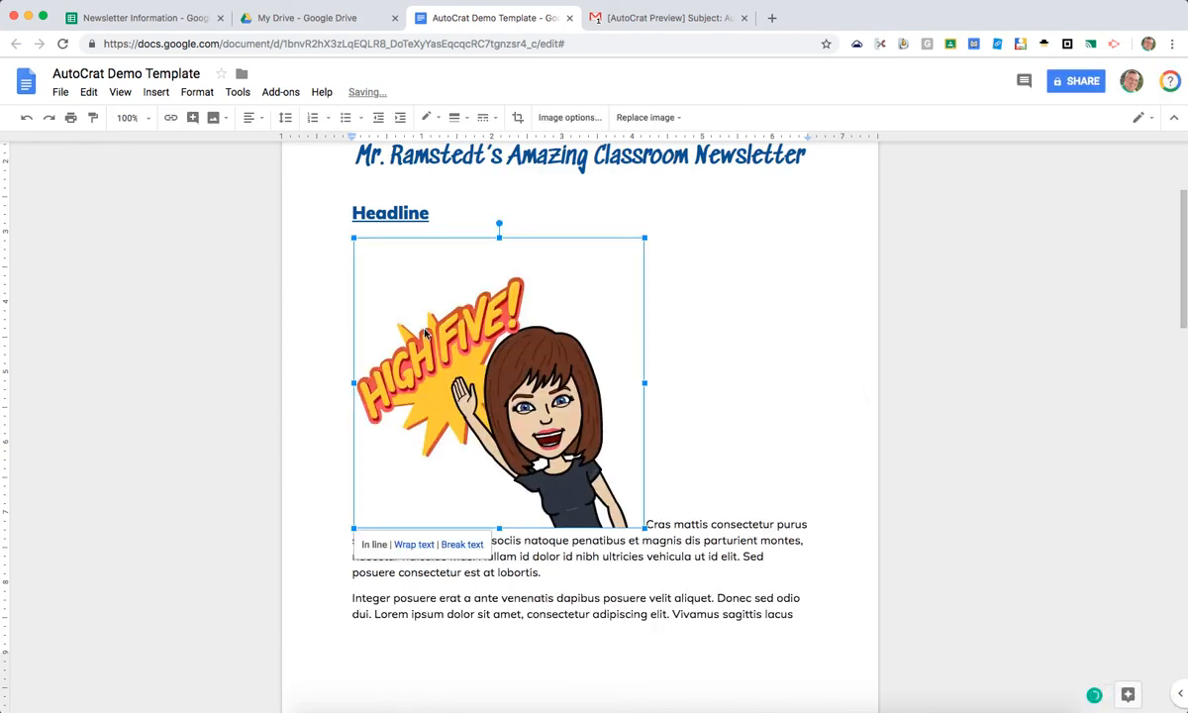
Wrap the text around the "High Five!" image, and shrink it to fit against the right margin beside the first paragraph.
click(413, 543)
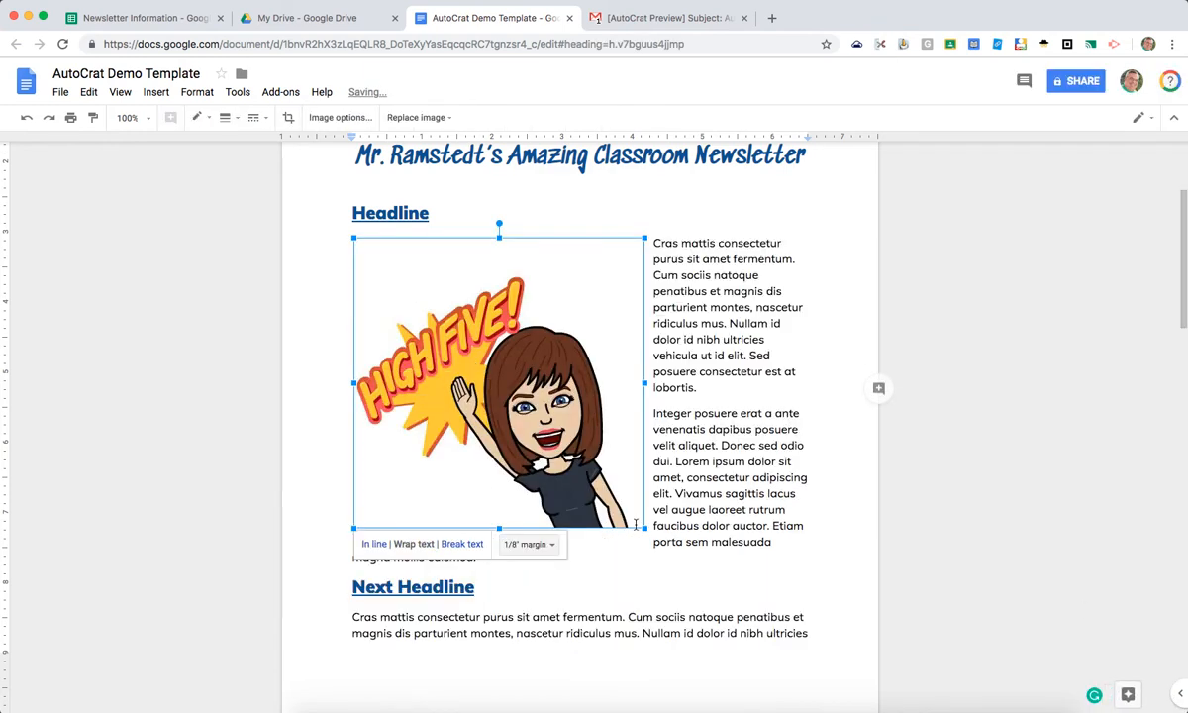
drag(645, 529, 445, 328)
drag(376, 277, 753, 274)
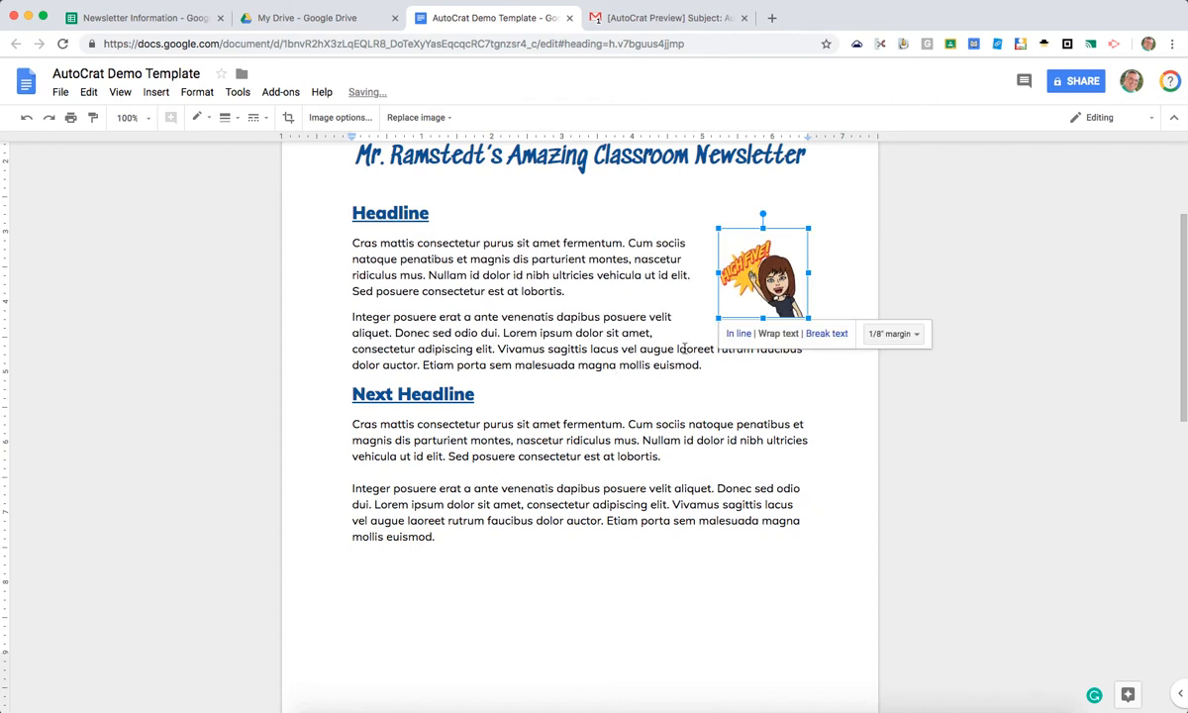
Set the text-wrap margin around the "High Five!" image to 1/16", after trying 0".
click(894, 333)
click(890, 360)
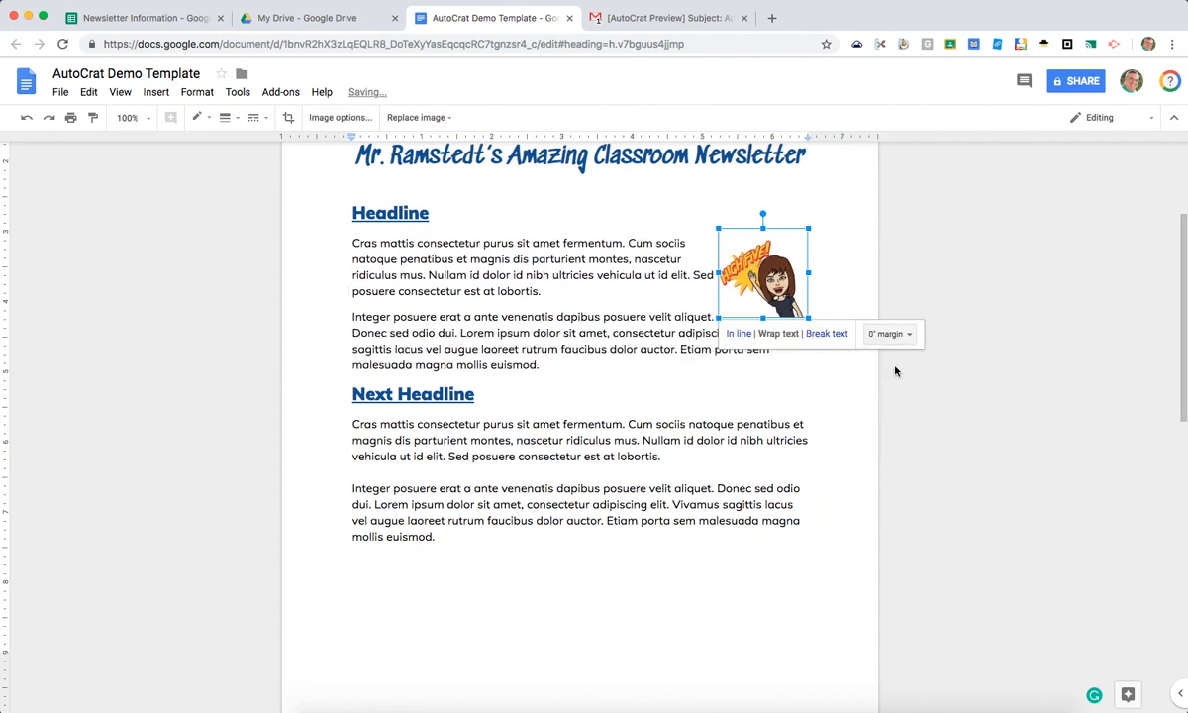
click(894, 334)
click(891, 379)
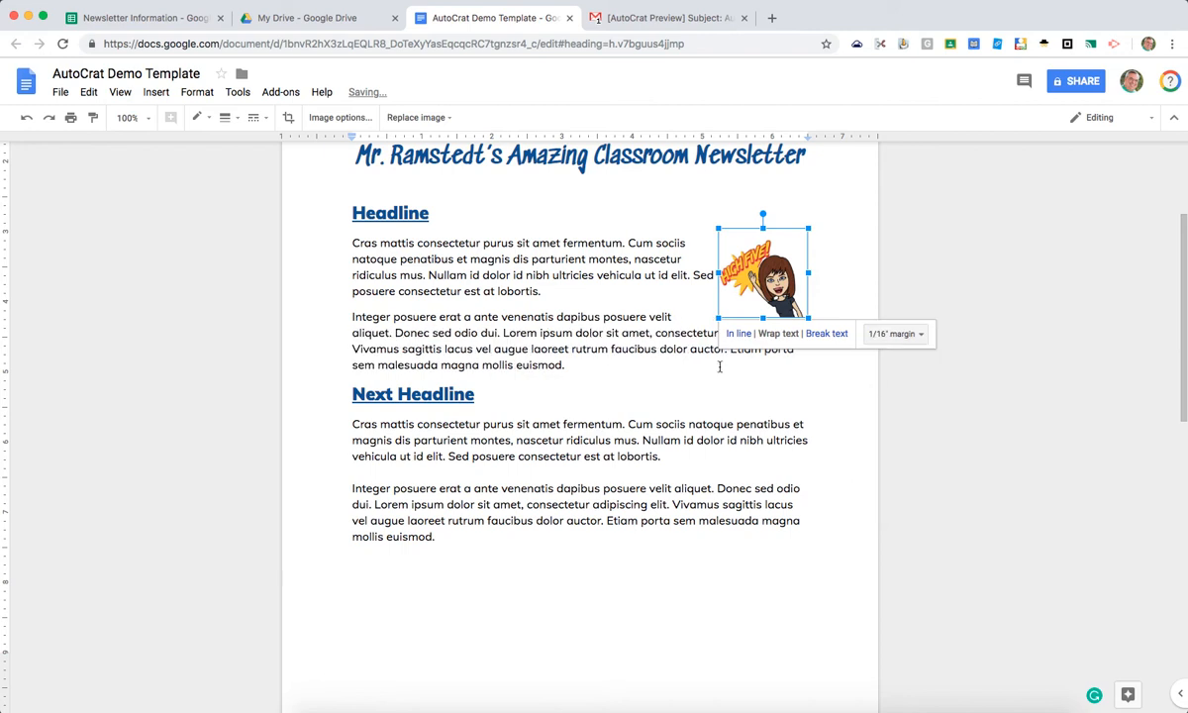
click(698, 393)
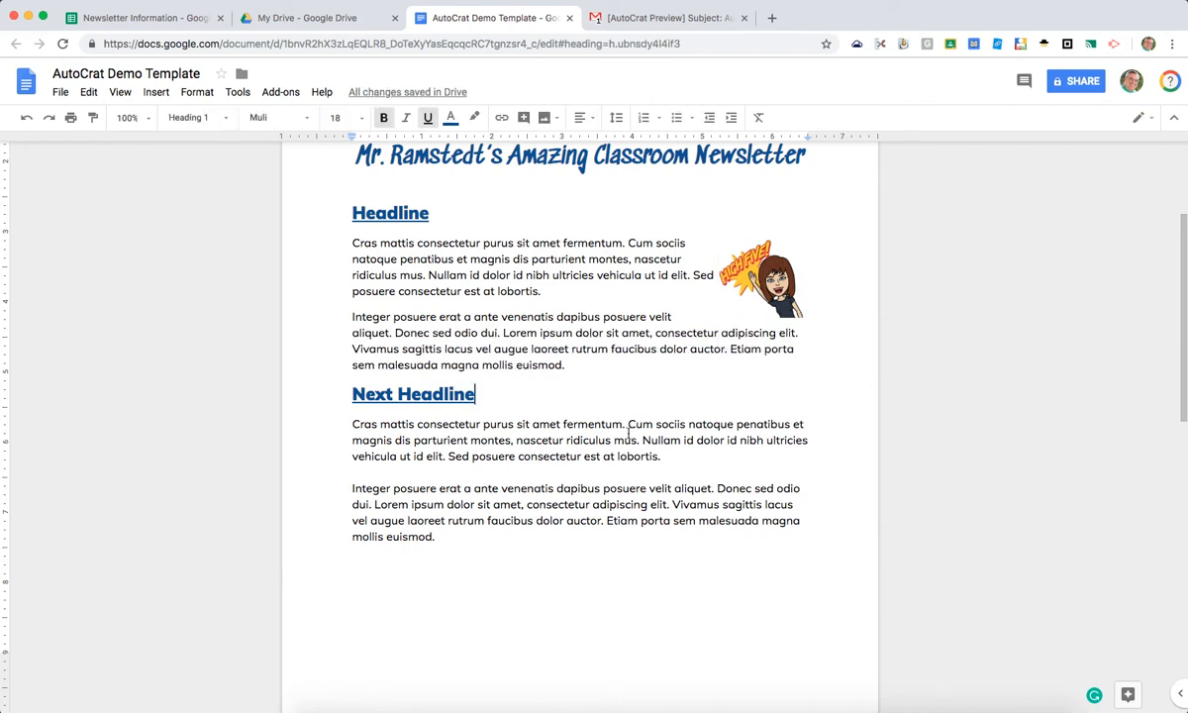
Copy the <<Image URL>> merge tag from the second page into the blank line between the newsletter title and "Headline".
scroll(594, 485, down, 5)
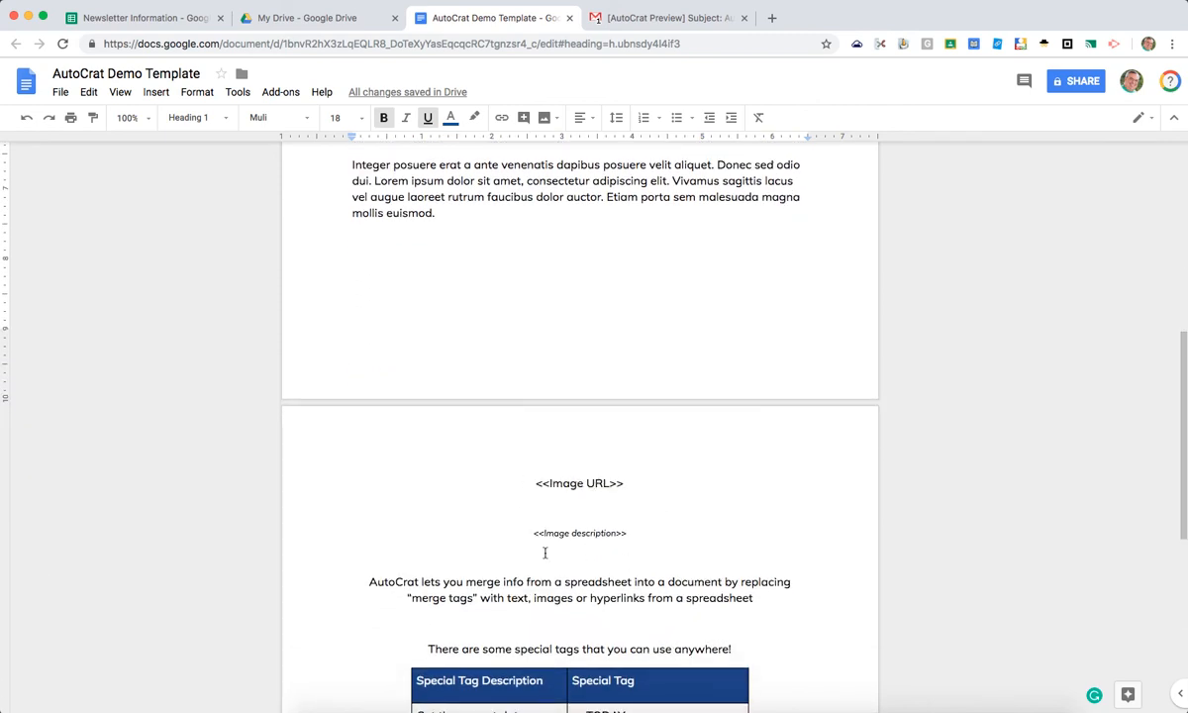
drag(525, 484, 624, 485)
key(ctrl+c)
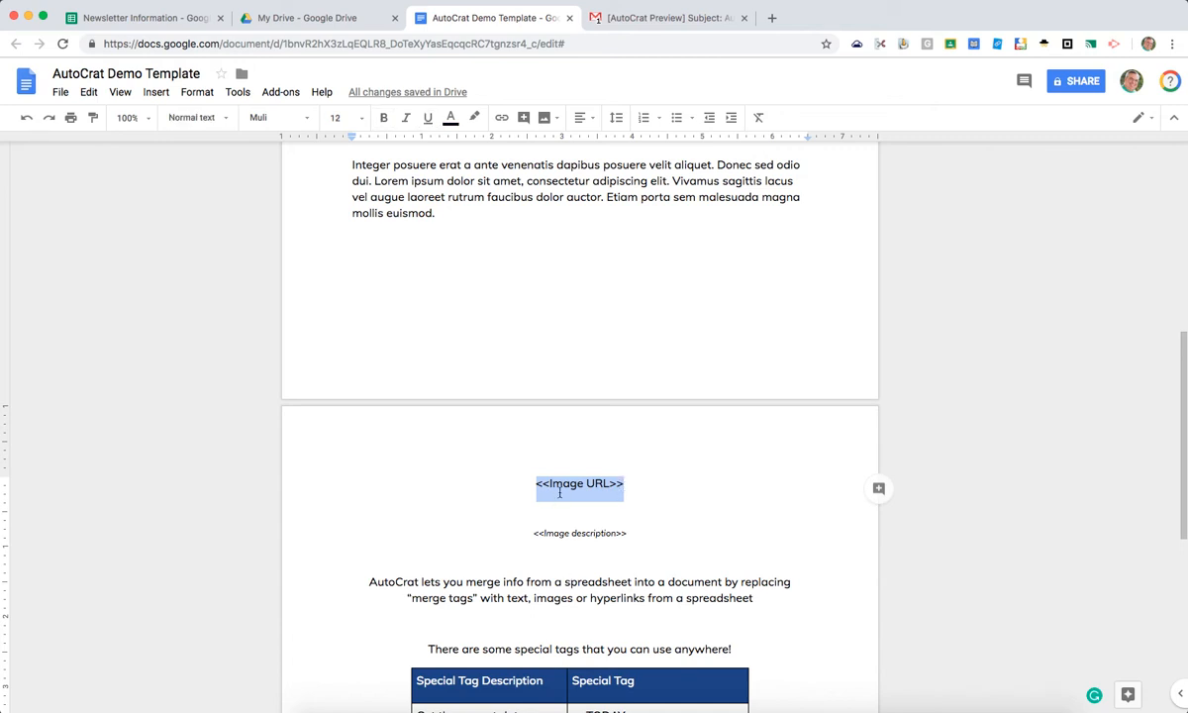
right_click(560, 488)
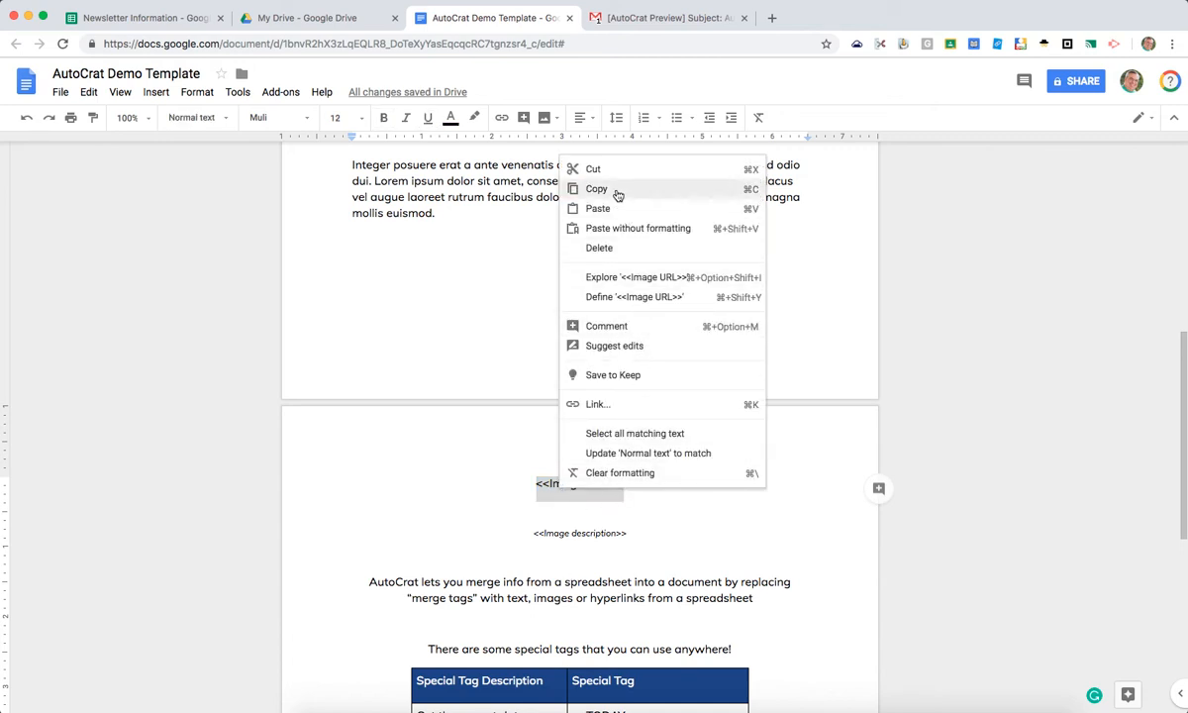
click(579, 181)
click(487, 466)
scroll(490, 470, up, 10)
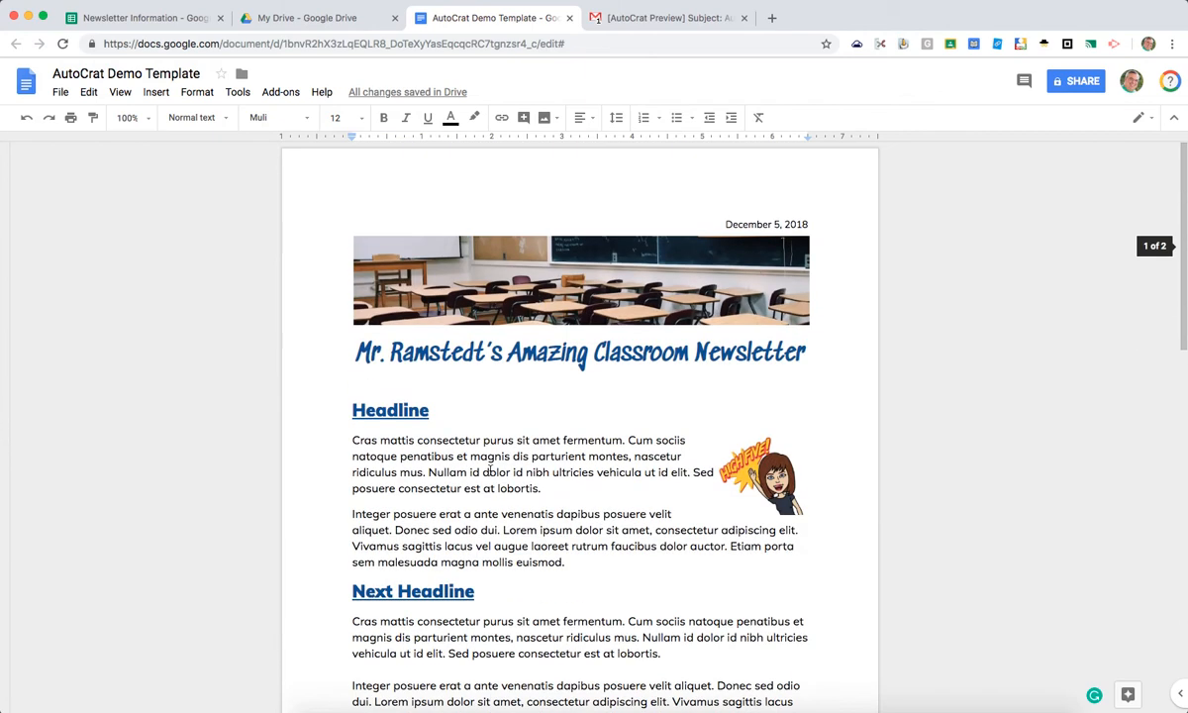
click(321, 378)
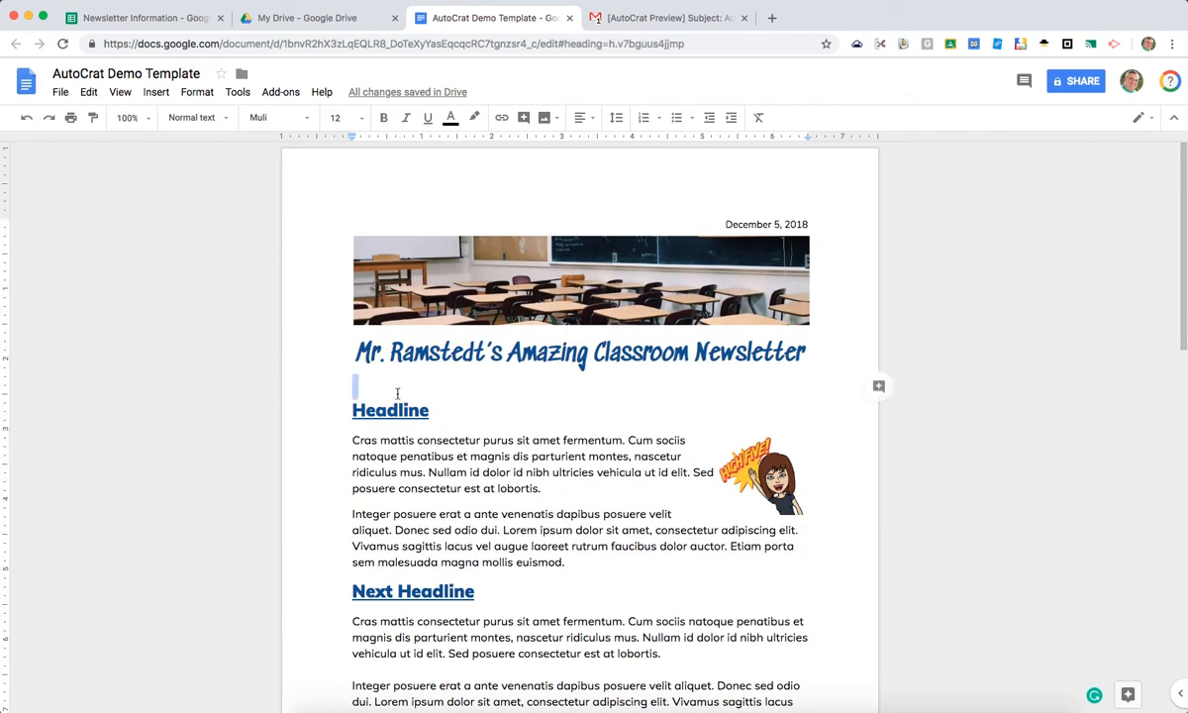
key(ctrl+v)
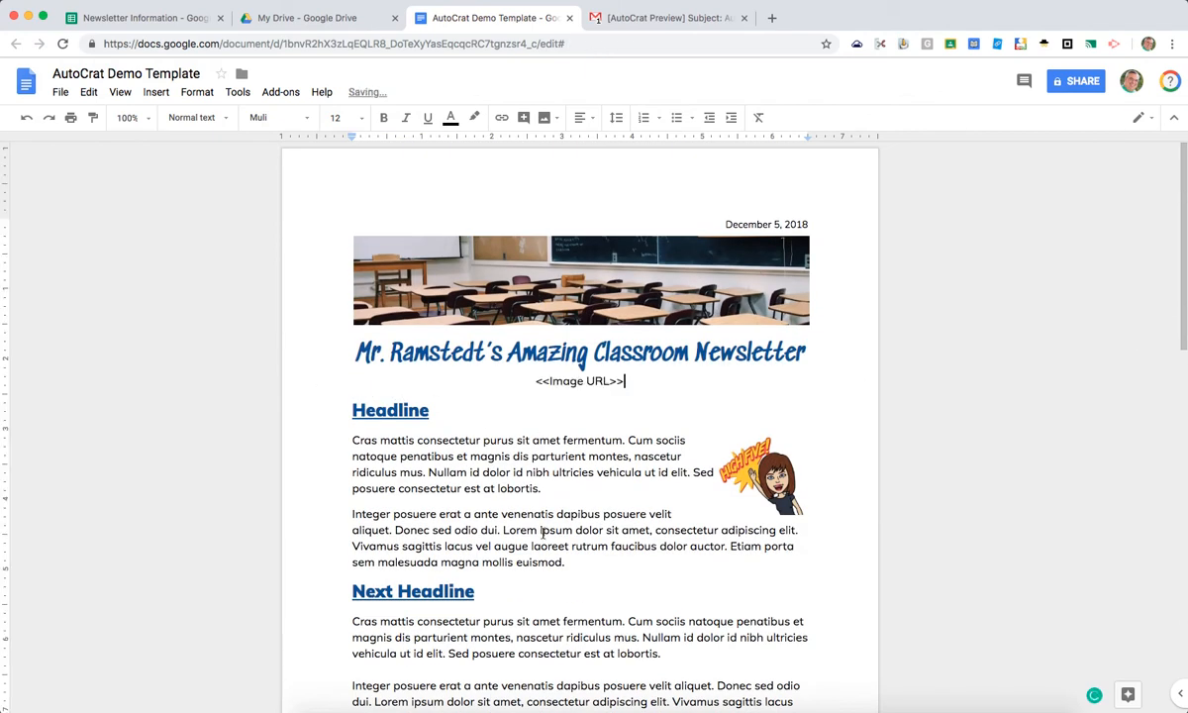
Delete the leftover demo template content below the last placeholder paragraph under "Next Headline".
scroll(541, 532, down, 2)
drag(509, 555, 750, 637)
key(BackSpace)
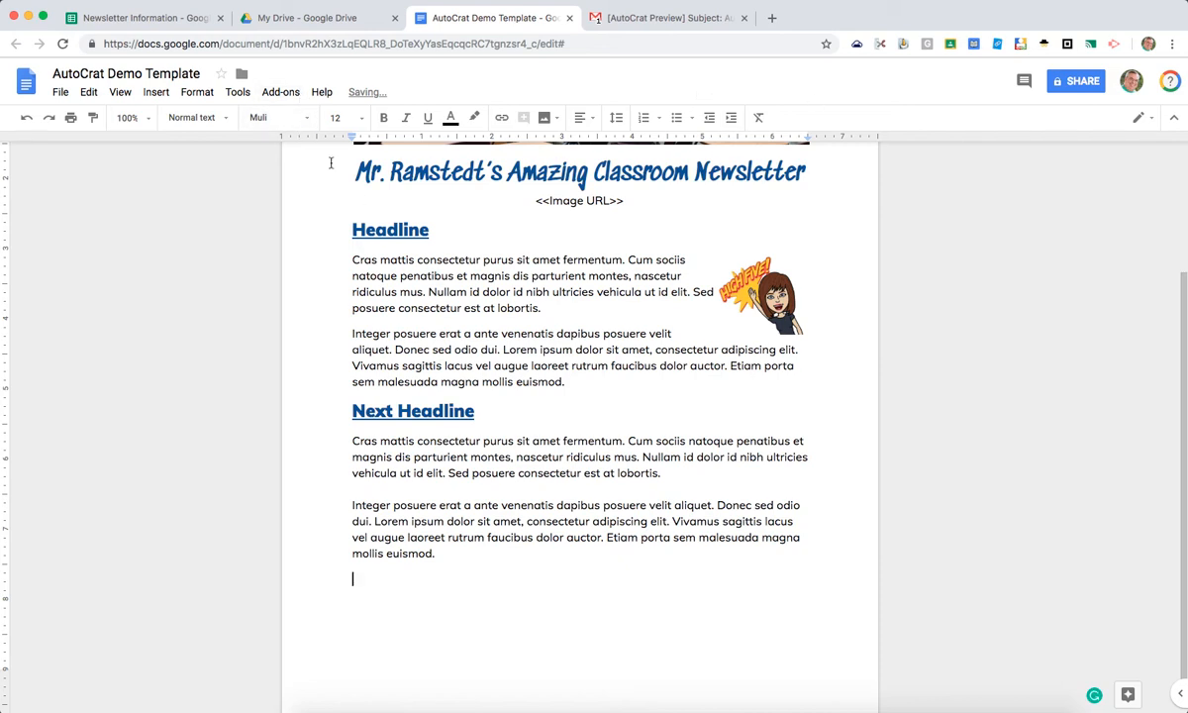
Insert a table of two columns and one row below the last placeholder paragraph.
click(156, 91)
mouse_move(178, 136)
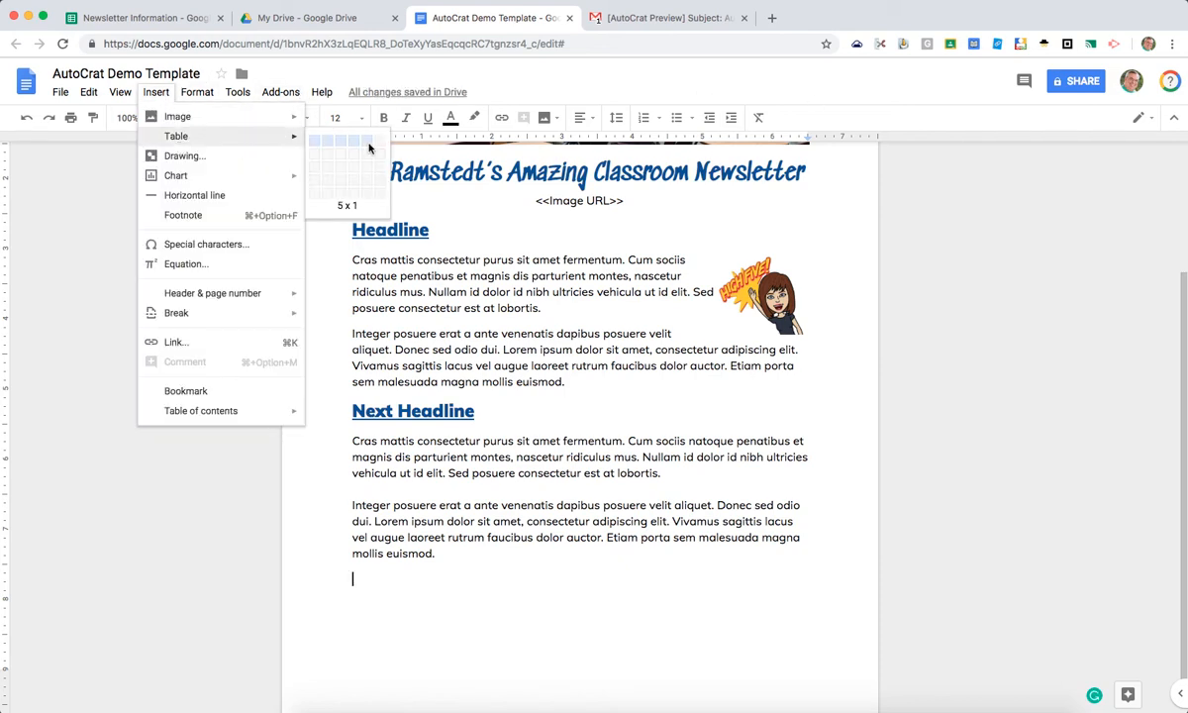
click(326, 142)
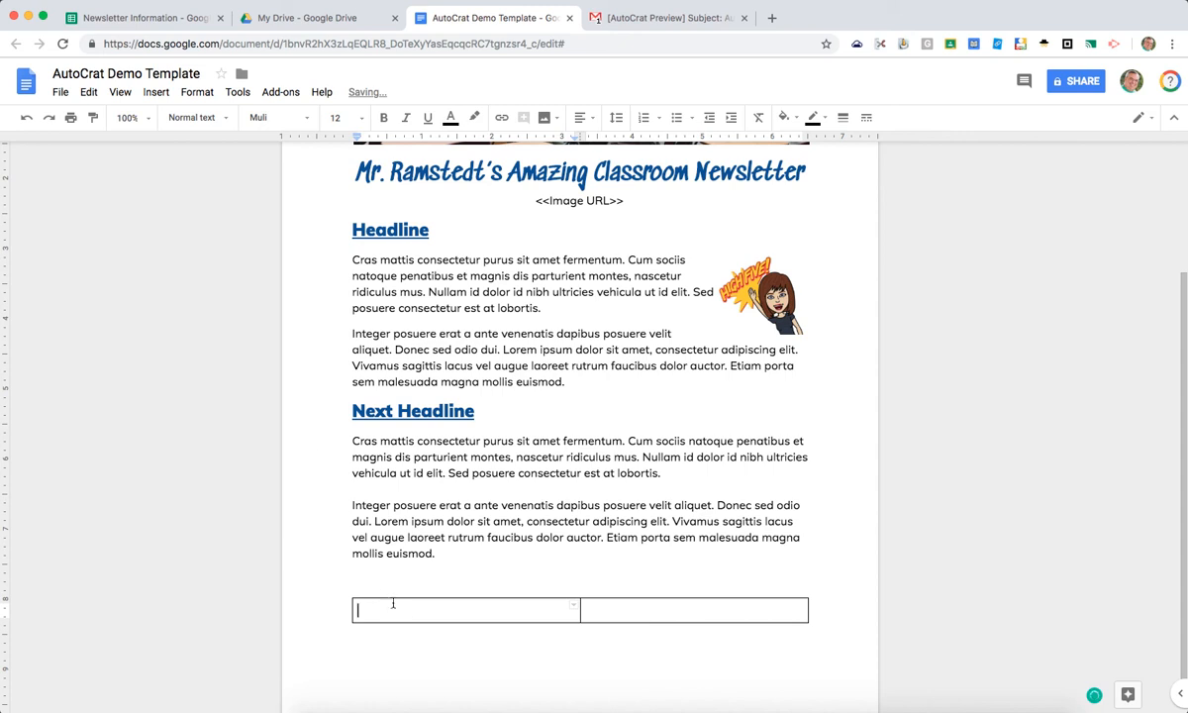
Fill the table's first cell with the teacher's name and the lines "Phone Number", "Twitter:" and "Website".
text(Mr. Ramstedt)
key(Return)
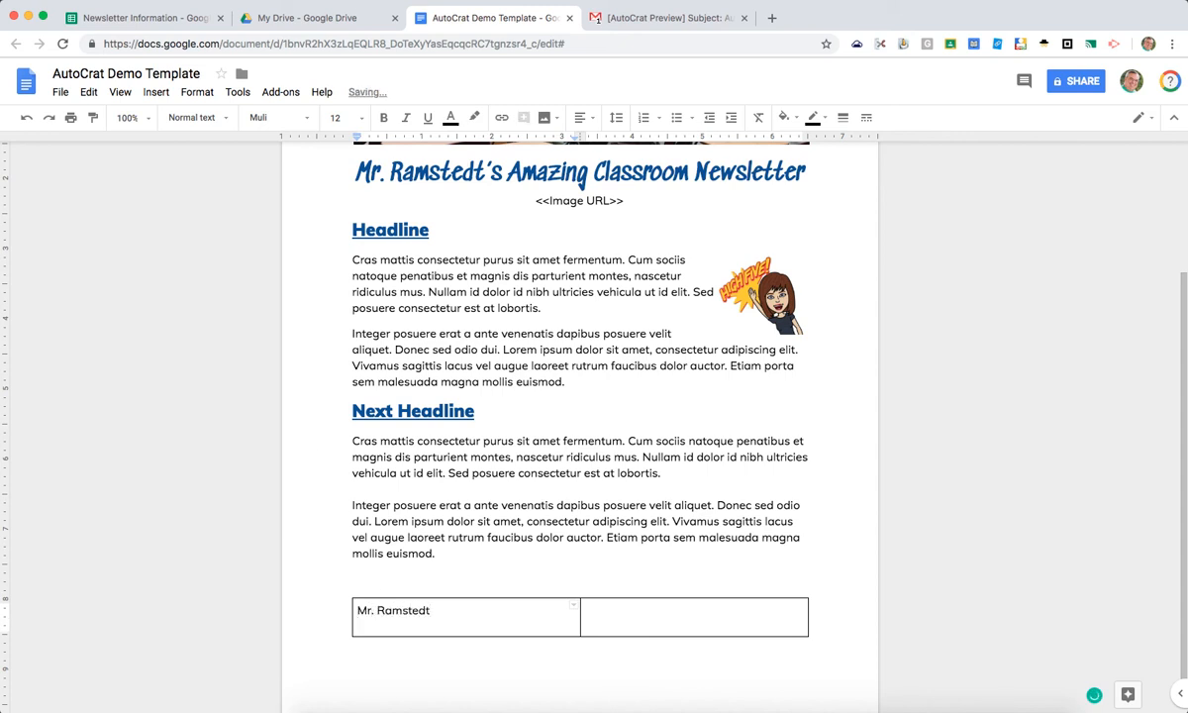
text(Phone Number)
key(Return)
text(Twi)
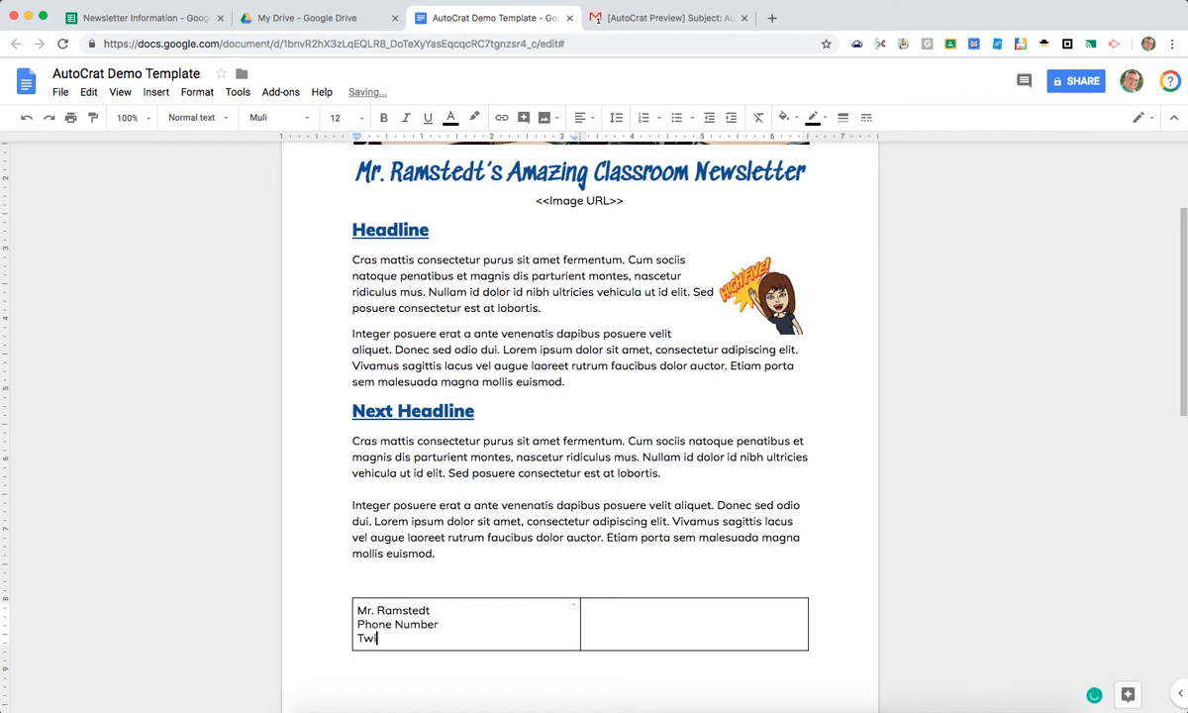
text(tter:)
key(Return)
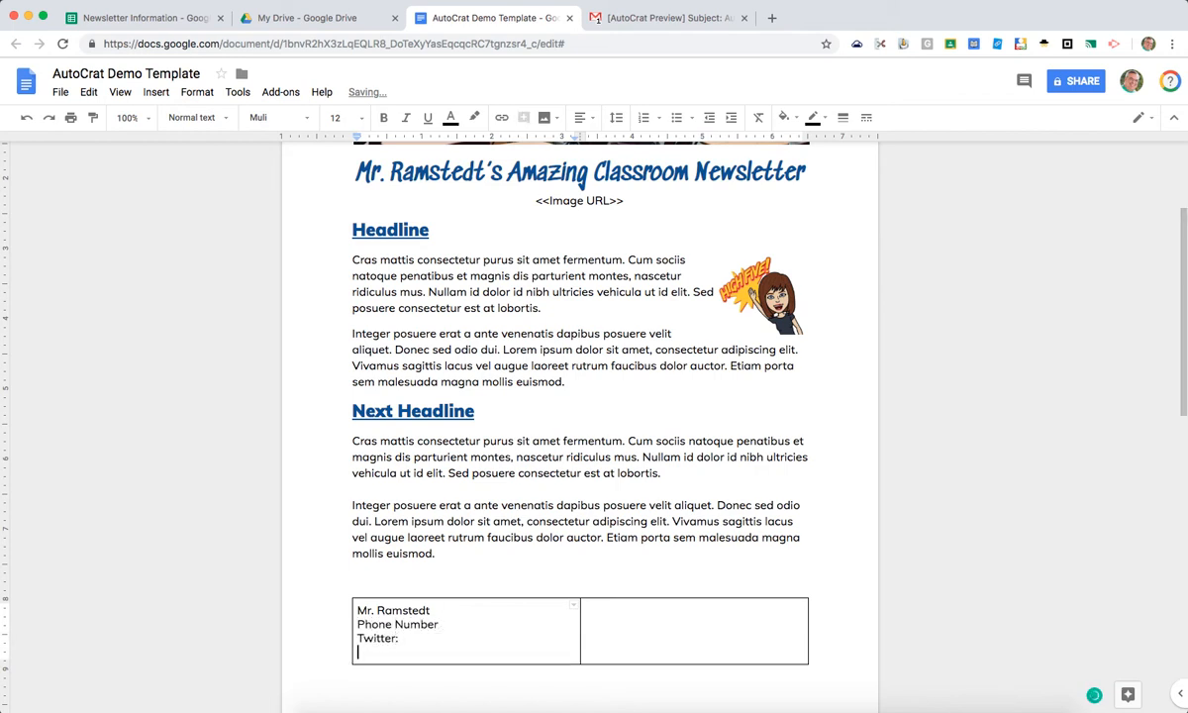
text(WEbsite)
click(378, 652)
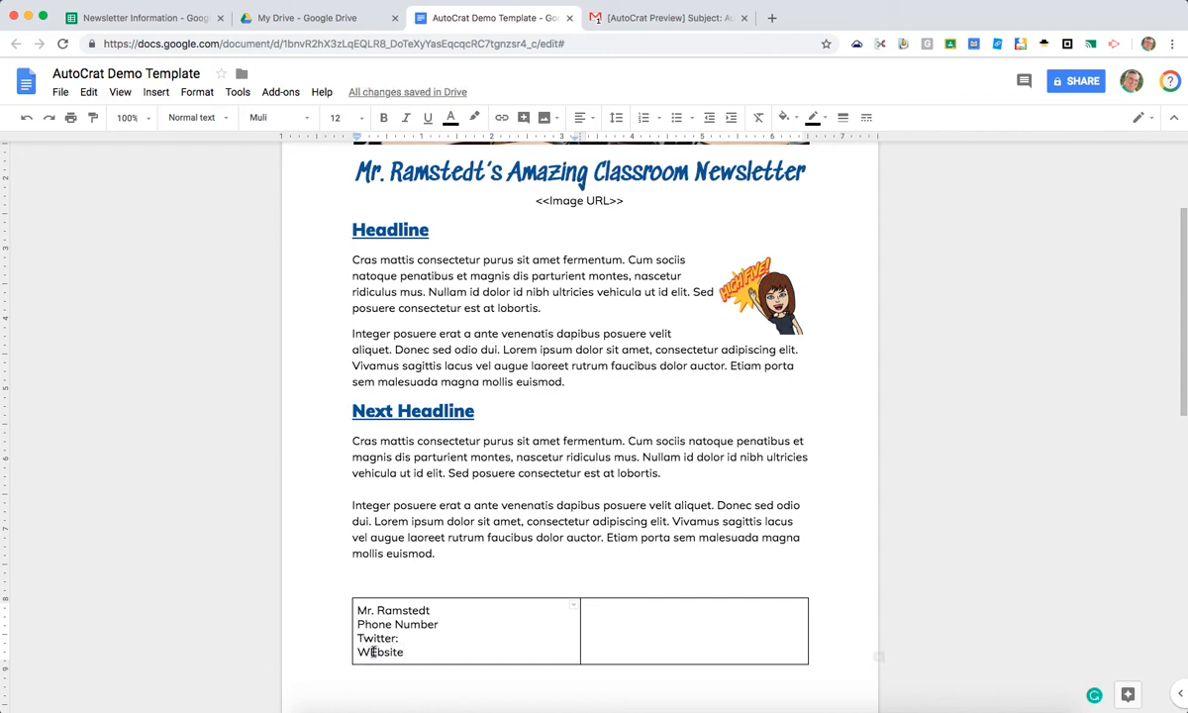
key(BackSpace)
text(e)
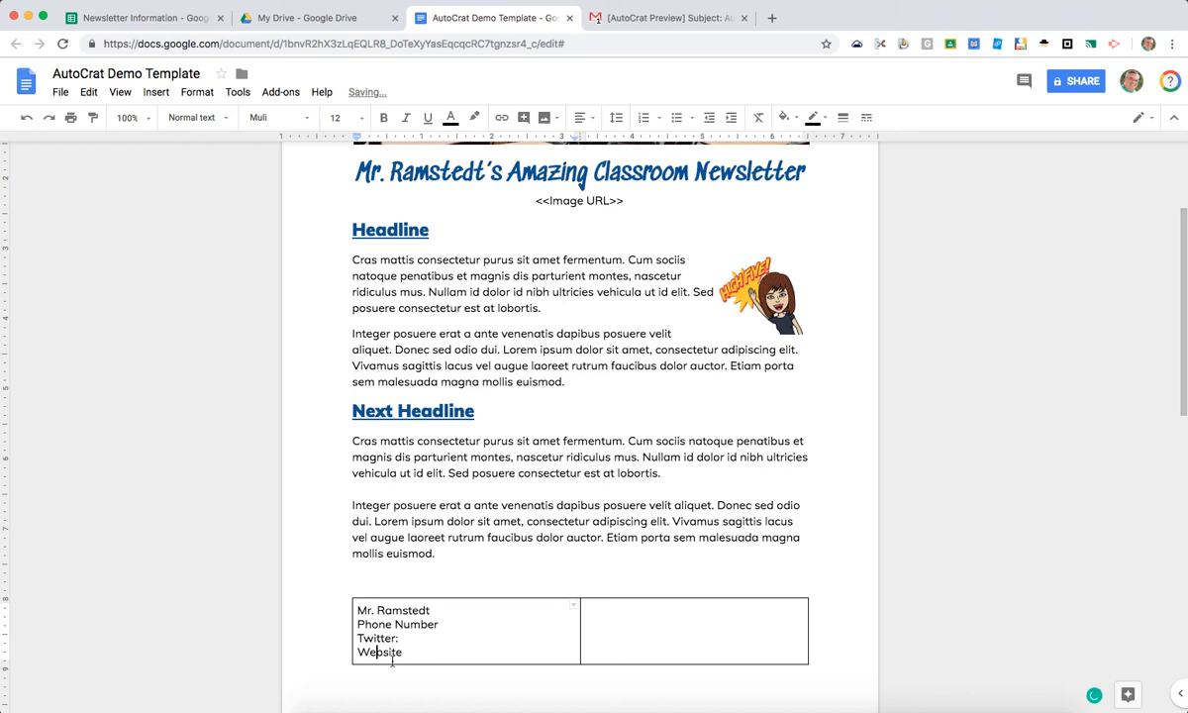
Move the "Twitter:" and "Website" lines from the contact table's first cell into its second cell.
click(705, 635)
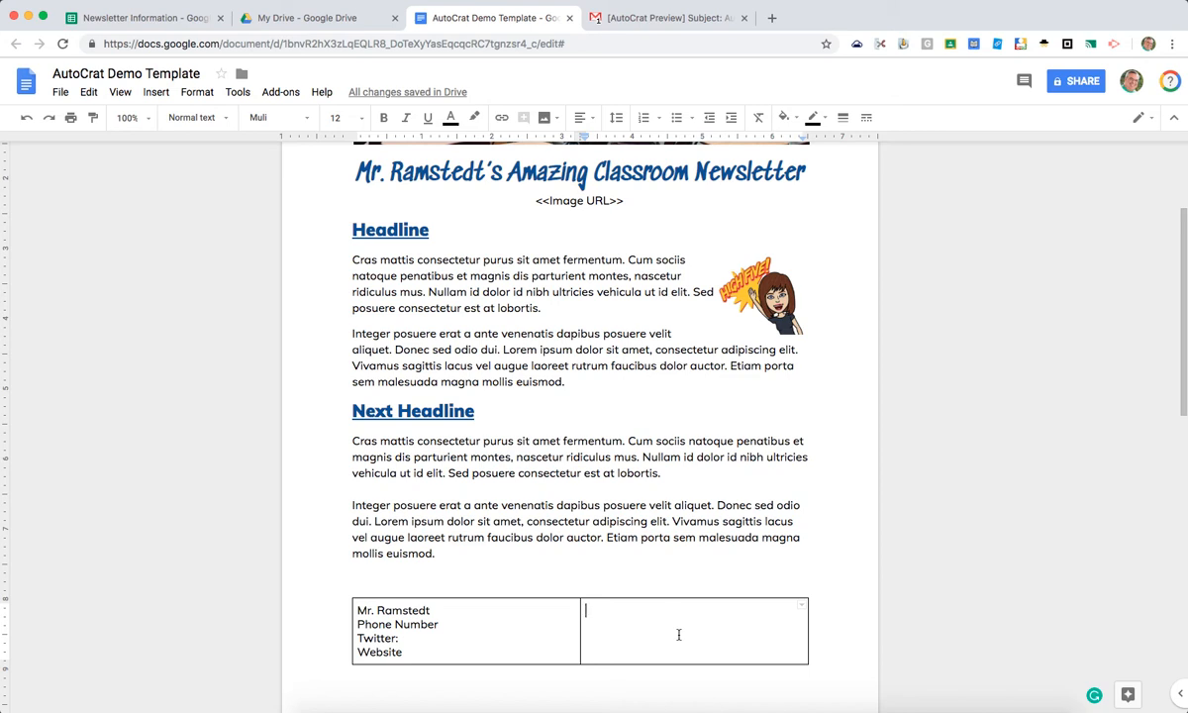
drag(404, 652, 348, 640)
key(ctrl+x)
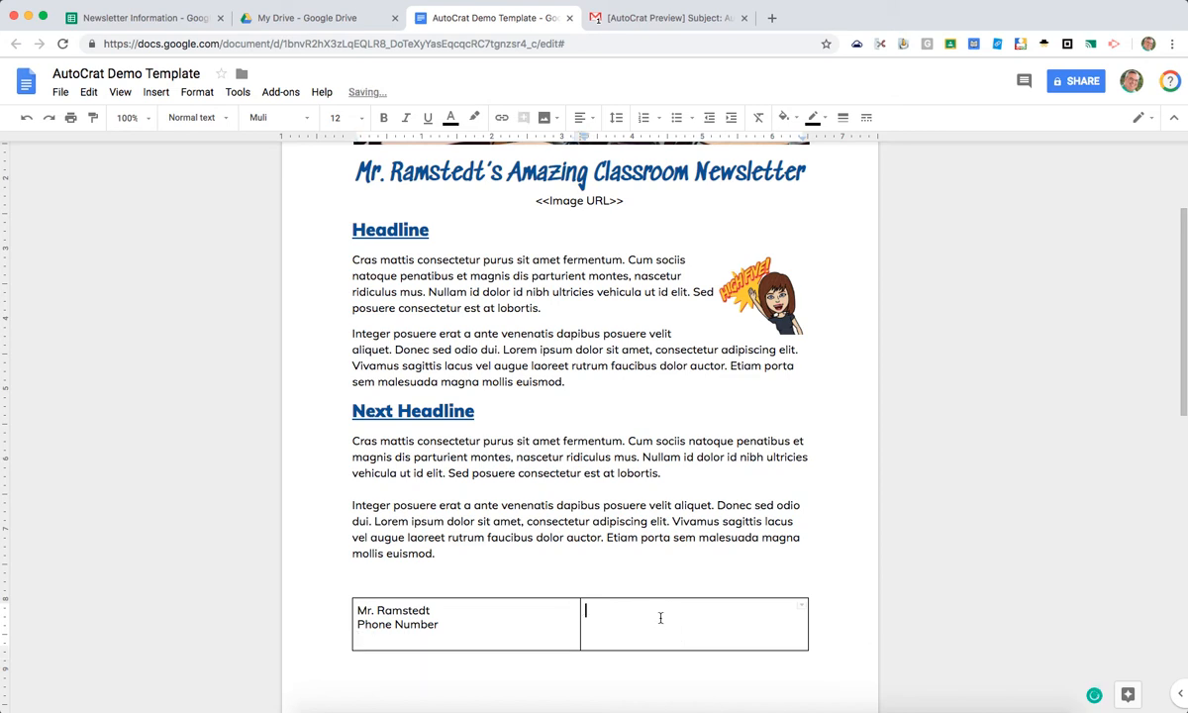
click(660, 622)
key(ctrl+v)
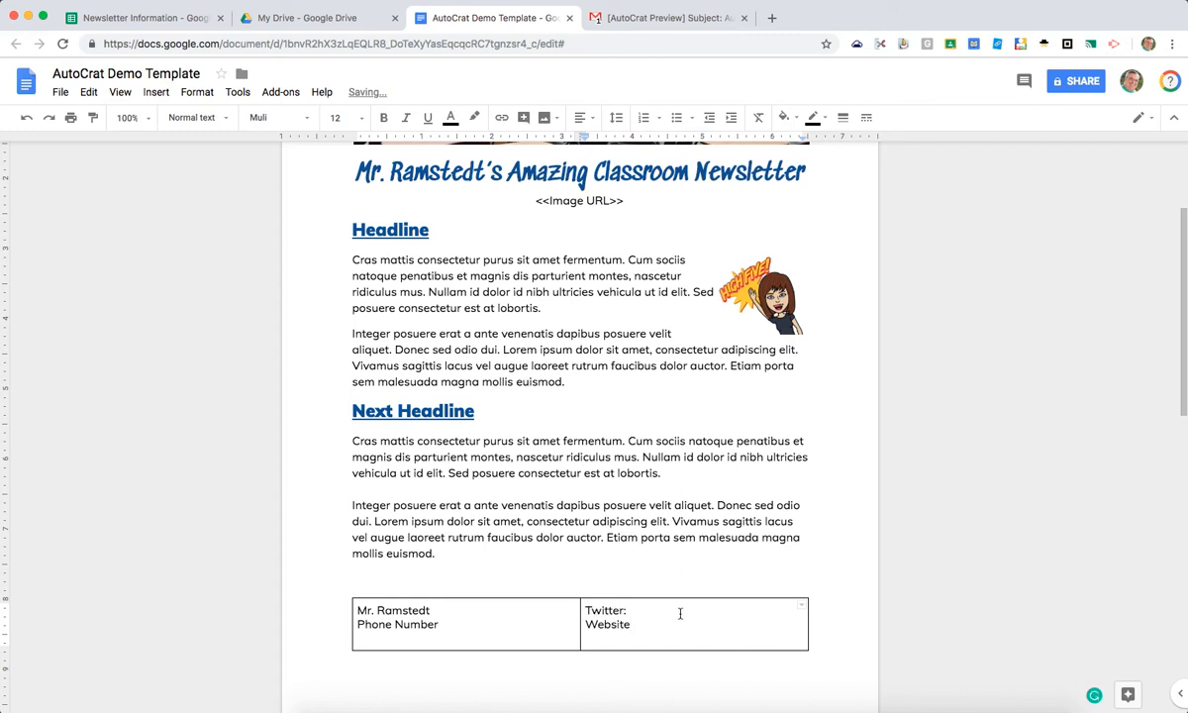
Right-align the "Twitter:" and "Website" lines and remove the empty line below "Phone Number" in the first cell.
drag(653, 628, 604, 615)
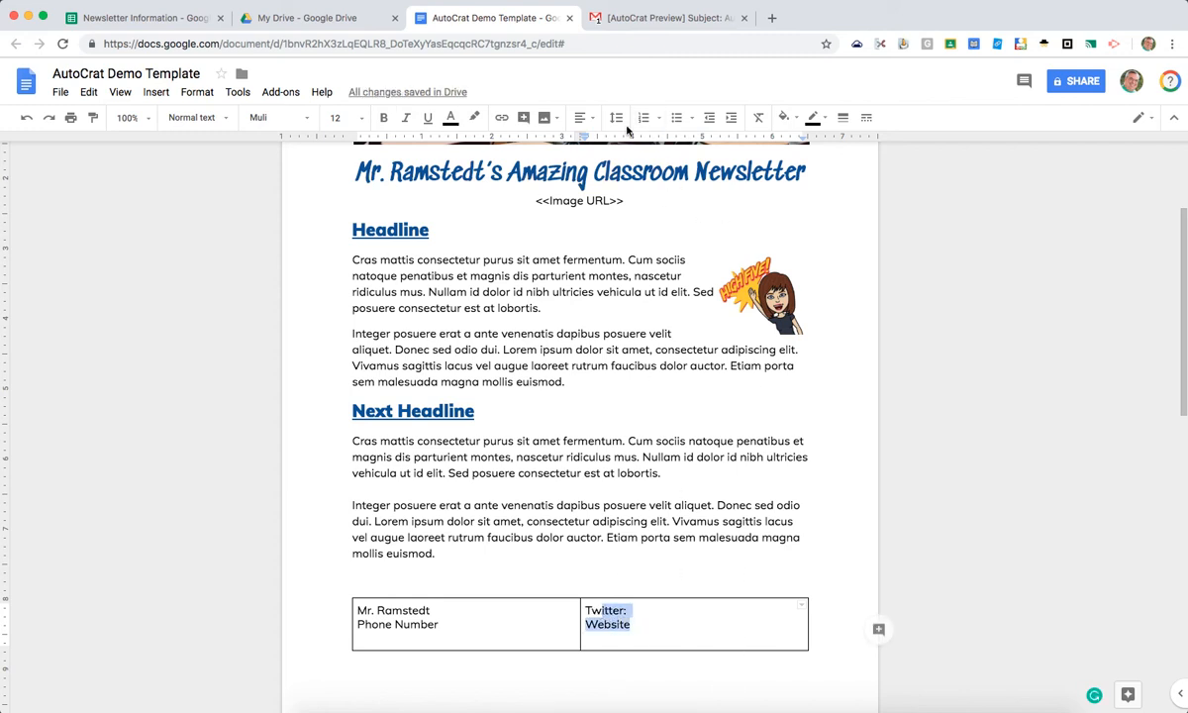
click(583, 118)
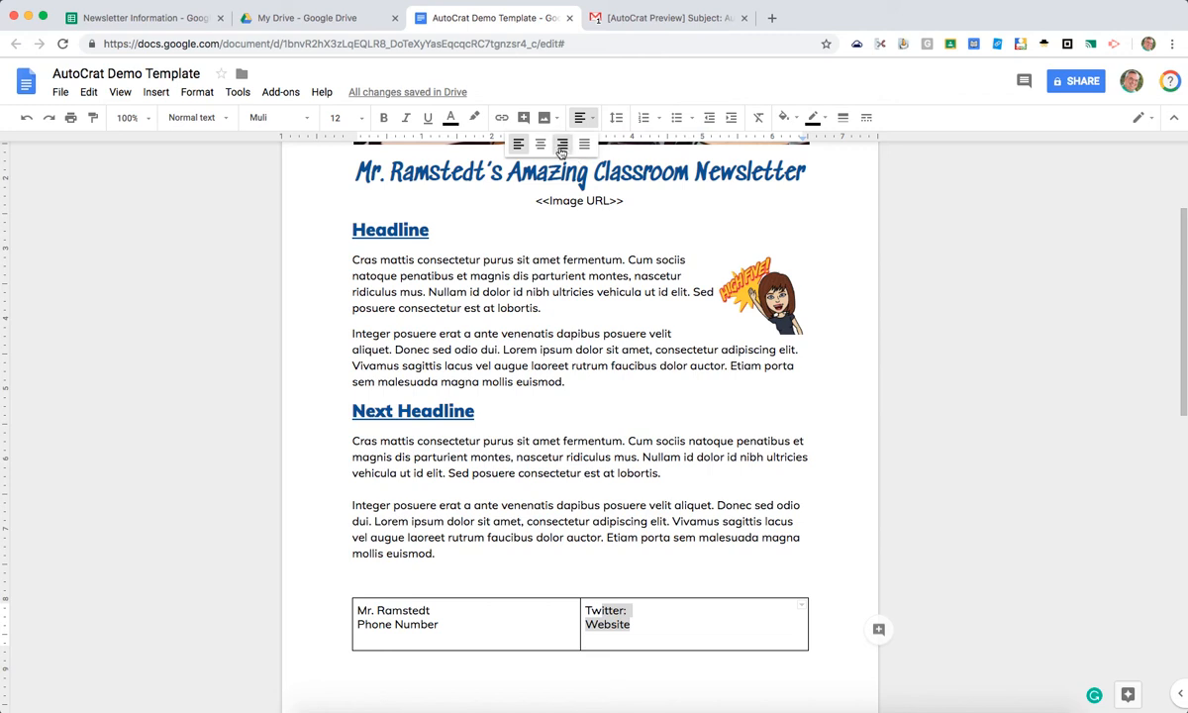
click(562, 144)
click(438, 636)
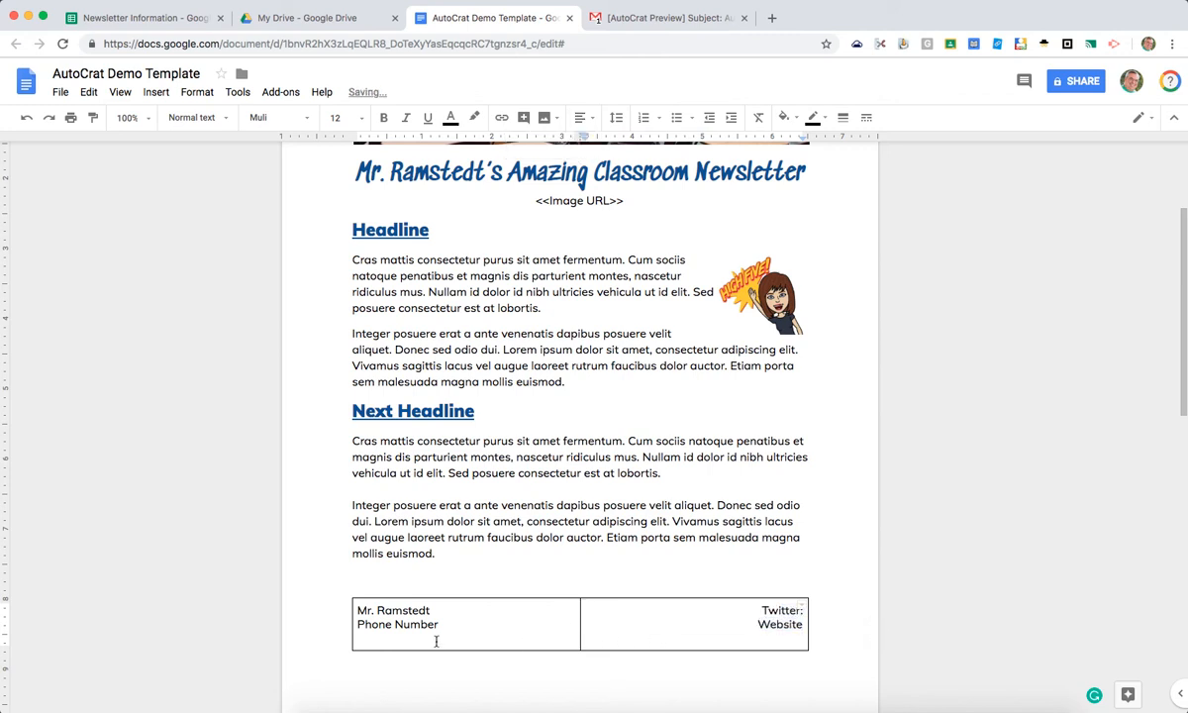
key(BackSpace)
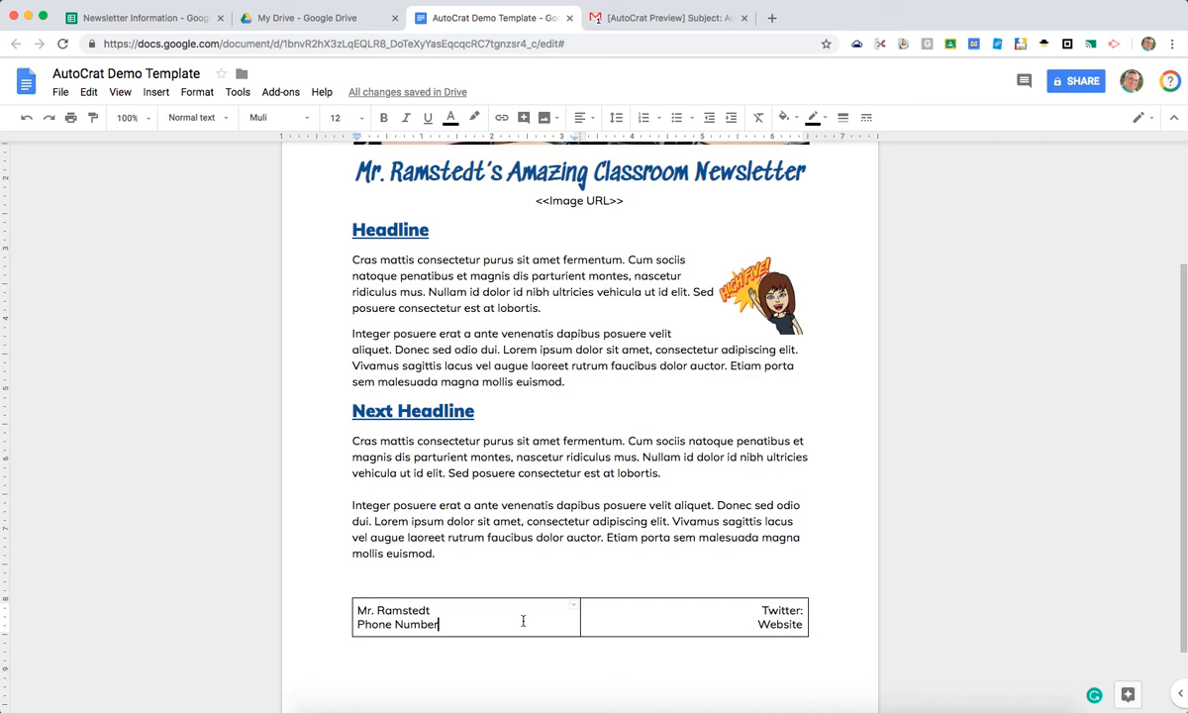
Format both contact table cells with a 0 pt border, a light blue background and middle vertical alignment.
drag(523, 621, 672, 618)
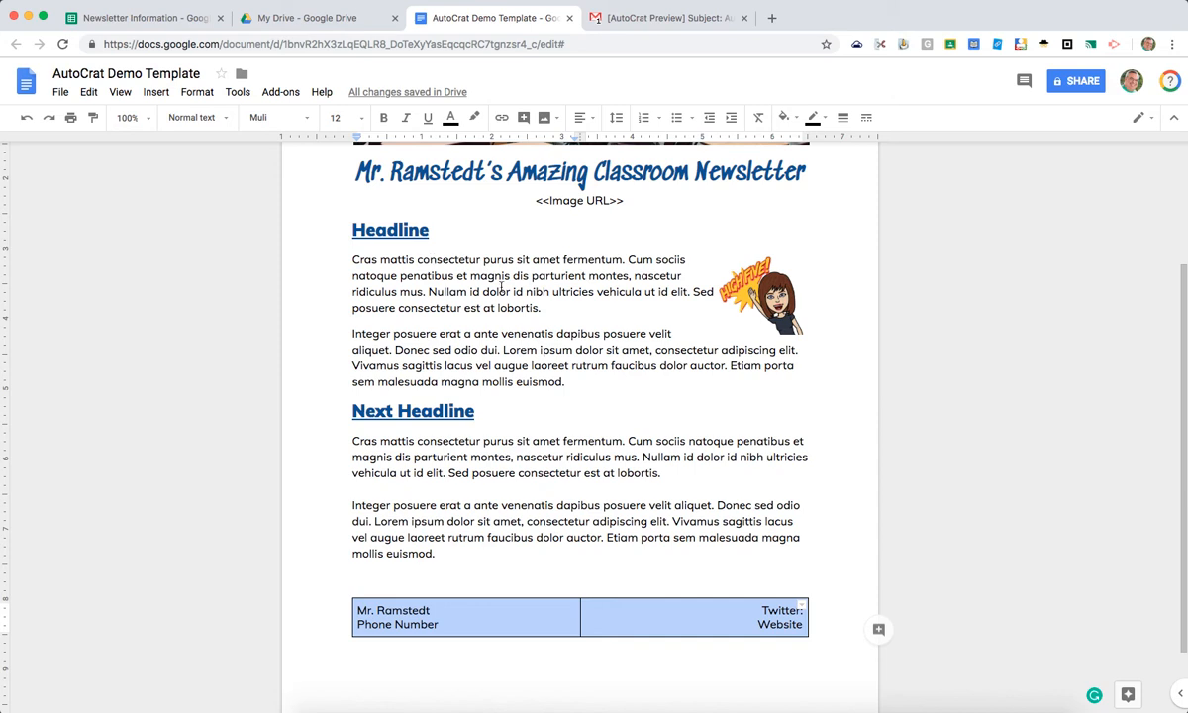
right_click(509, 621)
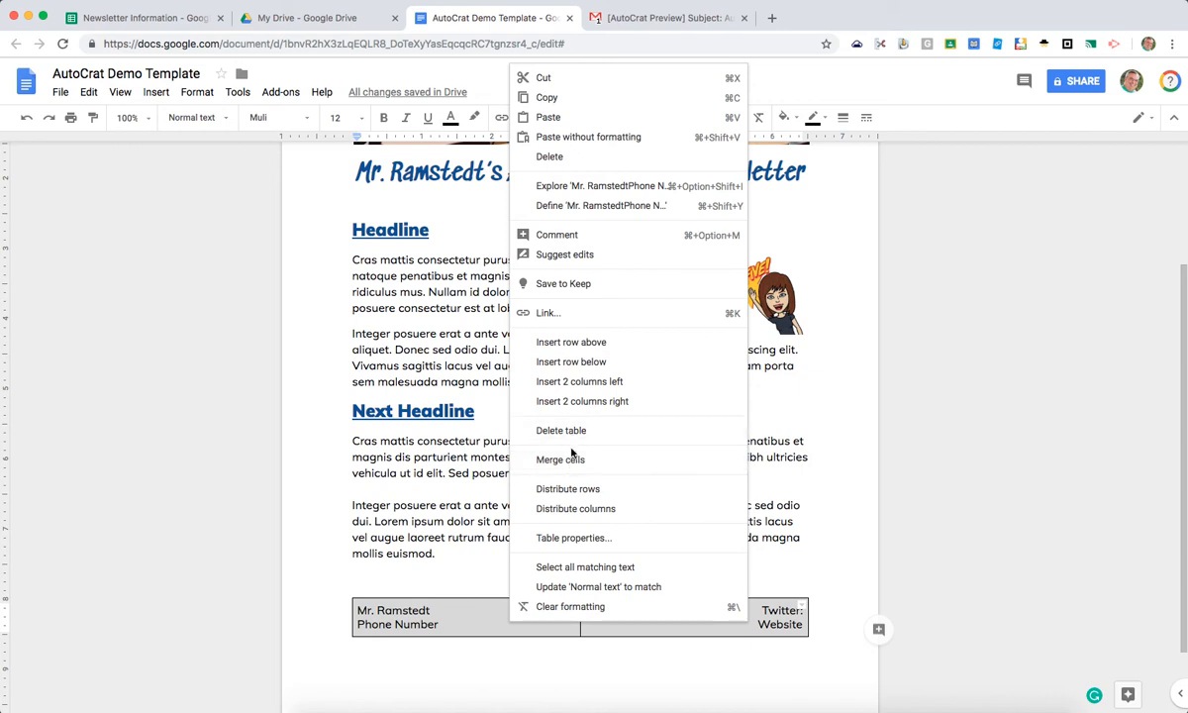
click(567, 538)
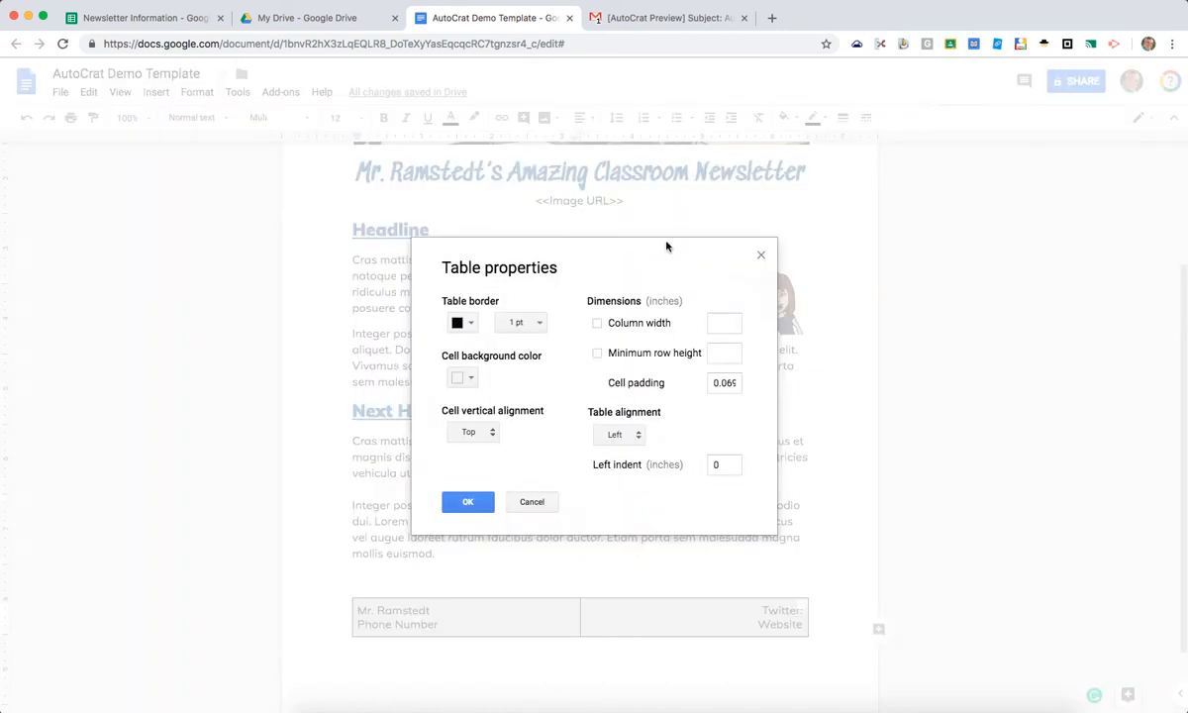
click(472, 323)
click(531, 323)
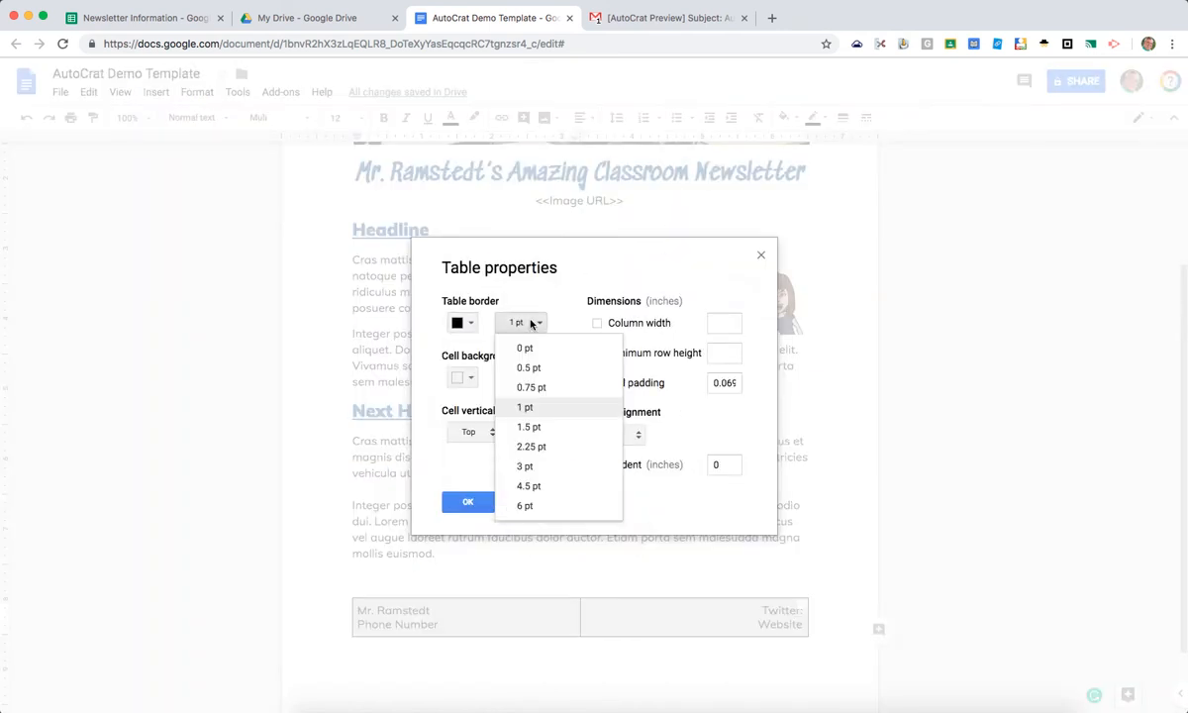
click(525, 346)
click(471, 378)
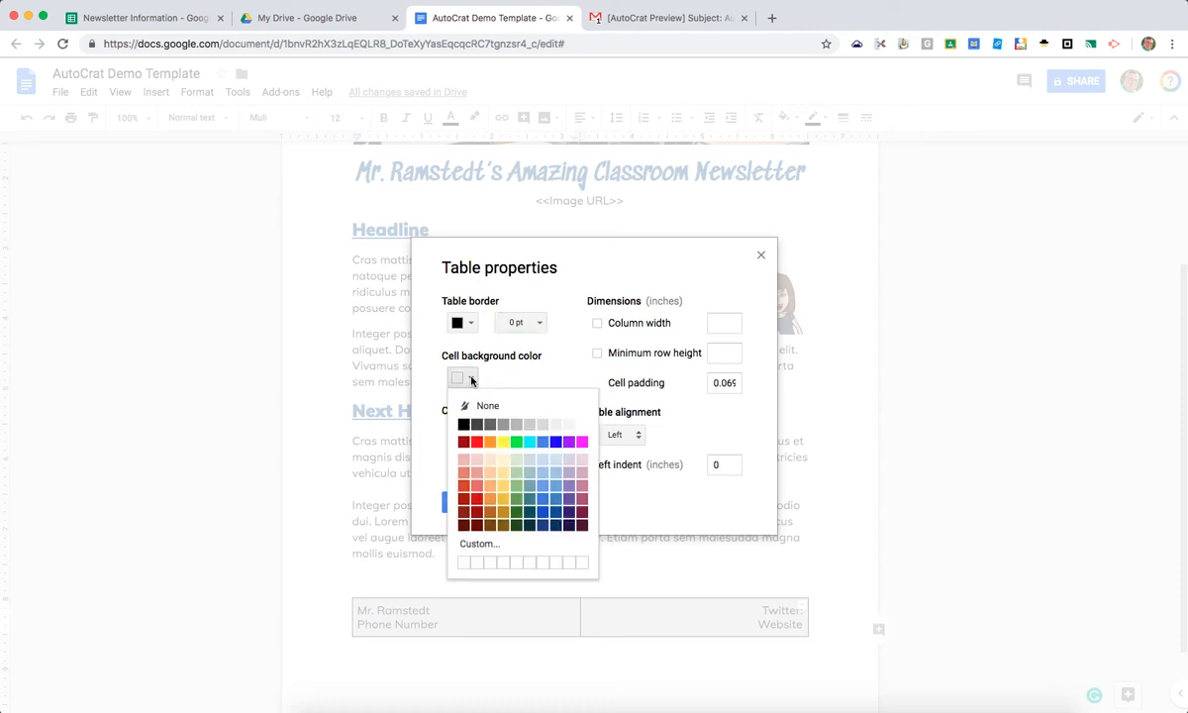
click(556, 474)
click(468, 434)
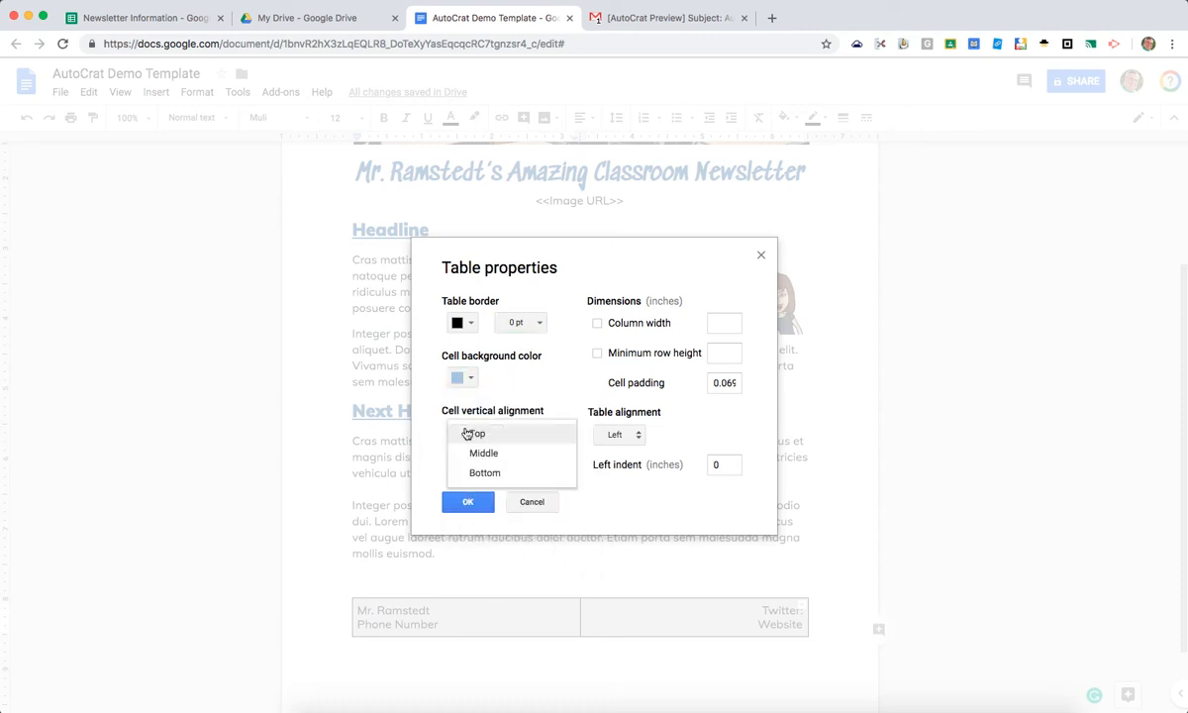
click(468, 454)
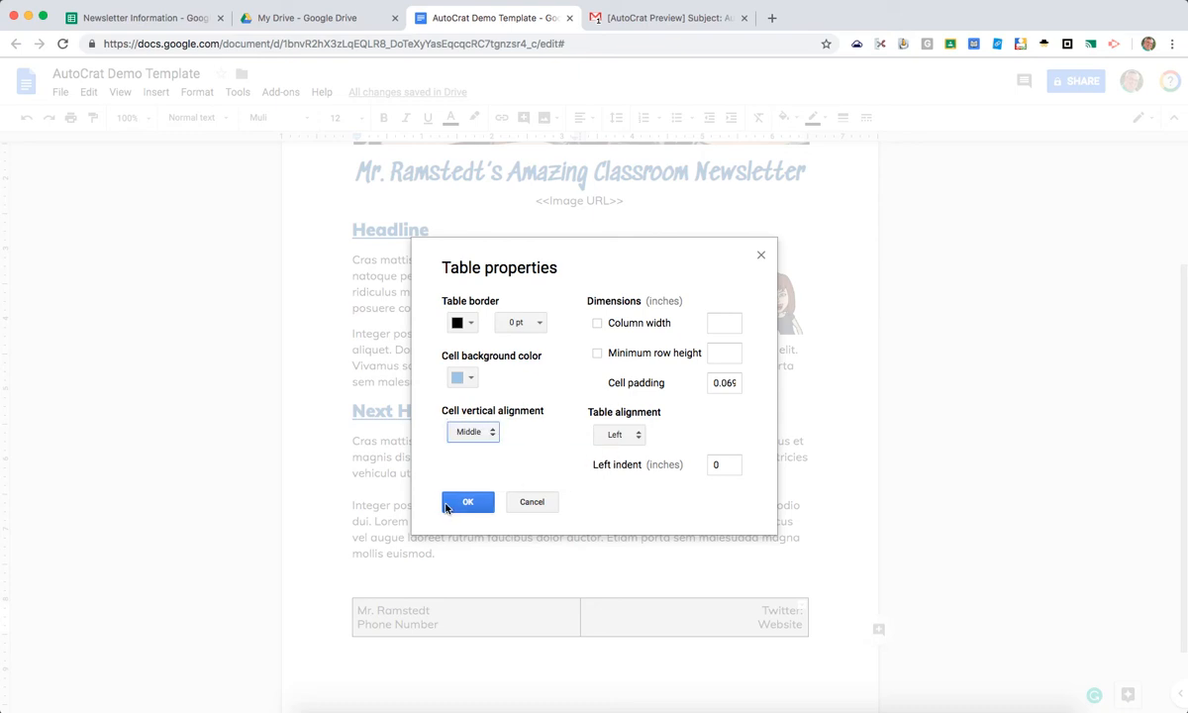
click(465, 503)
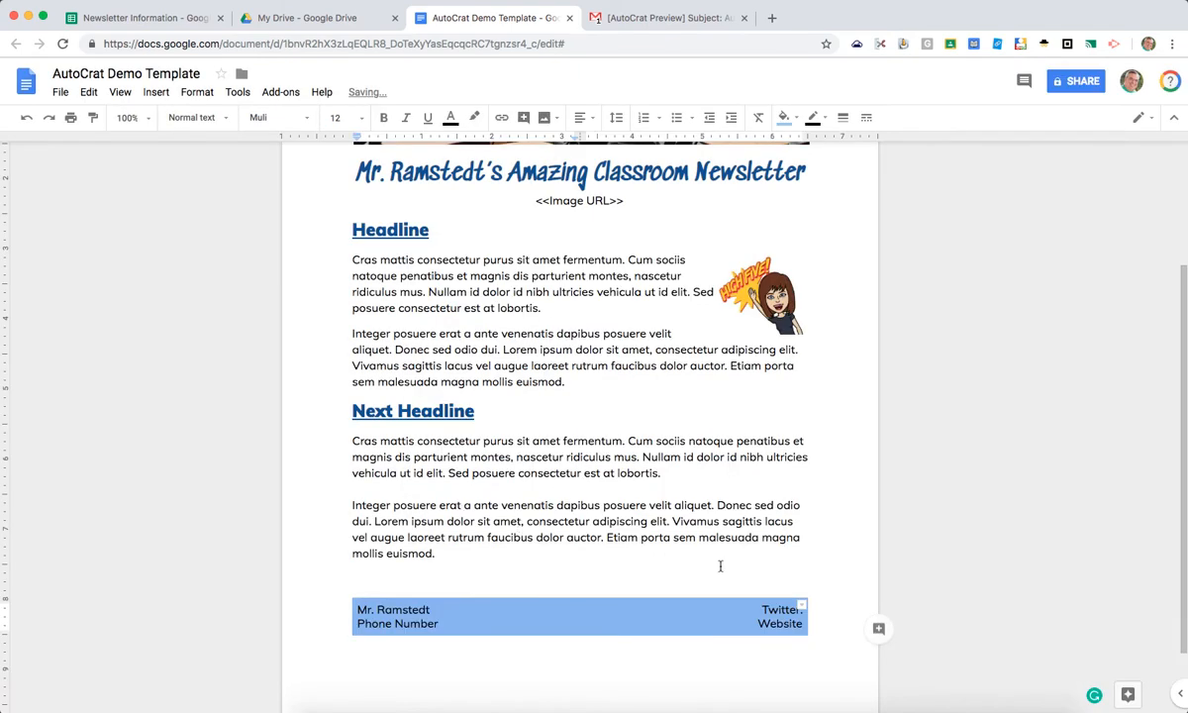
Delete the blank line between the last placeholder paragraph and the contact table.
click(501, 608)
click(539, 697)
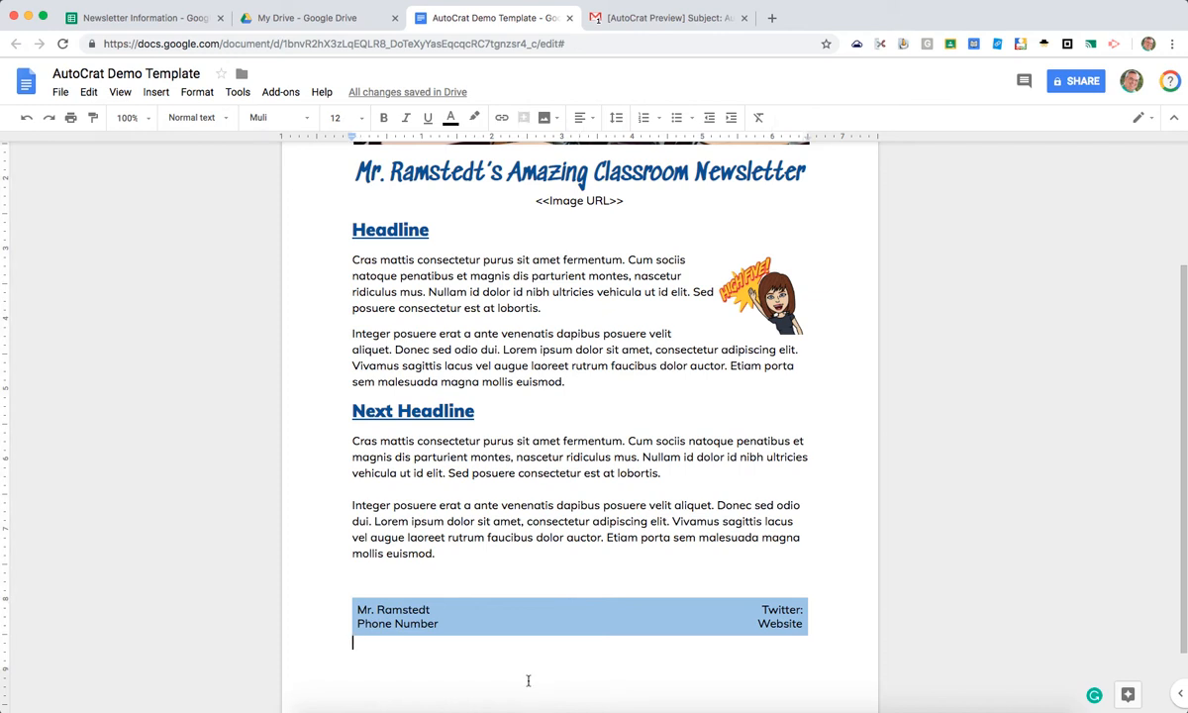
drag(366, 582, 341, 582)
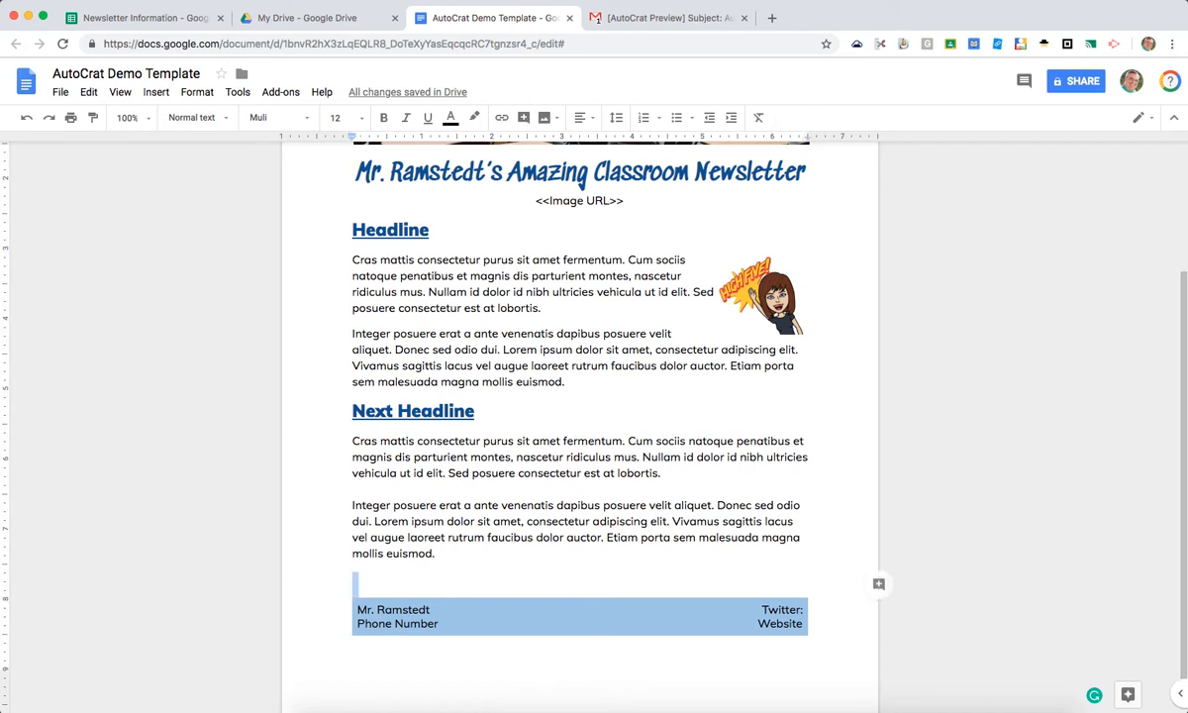
key(BackSpace)
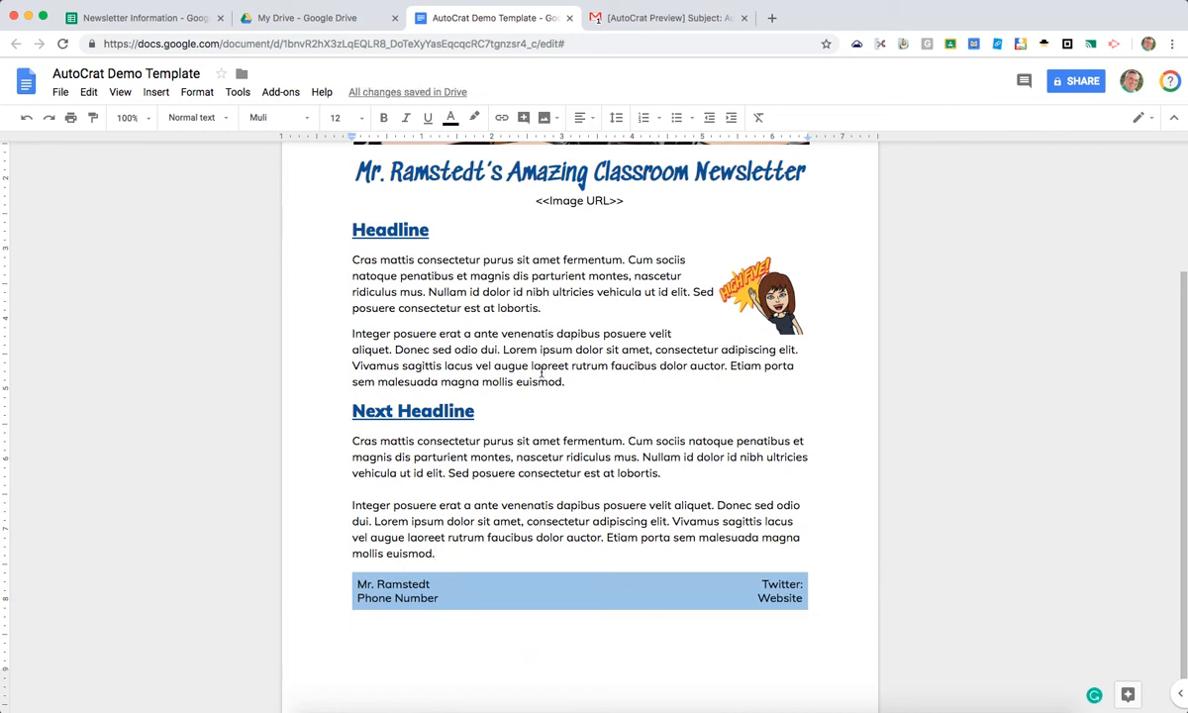
Copy the "Student First Name" and "Note to parent" headers from the Newsletter Information sheet onto separate lines below <<Image URL>> in the template.
click(126, 19)
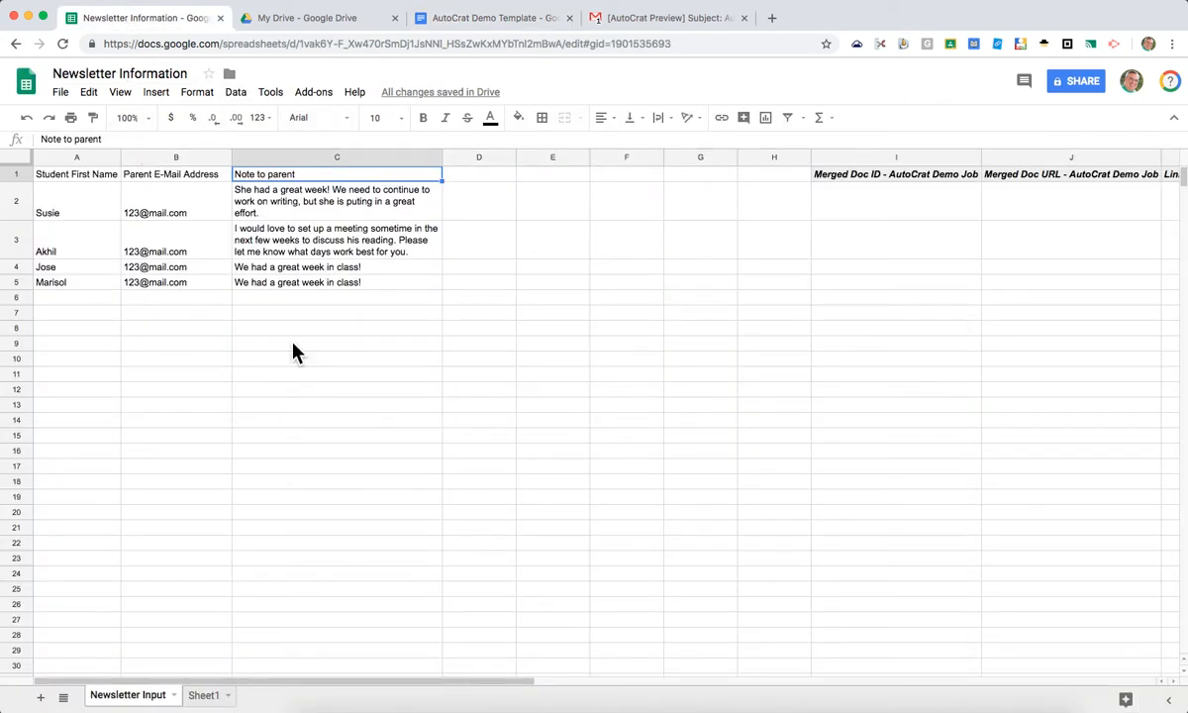
click(101, 176)
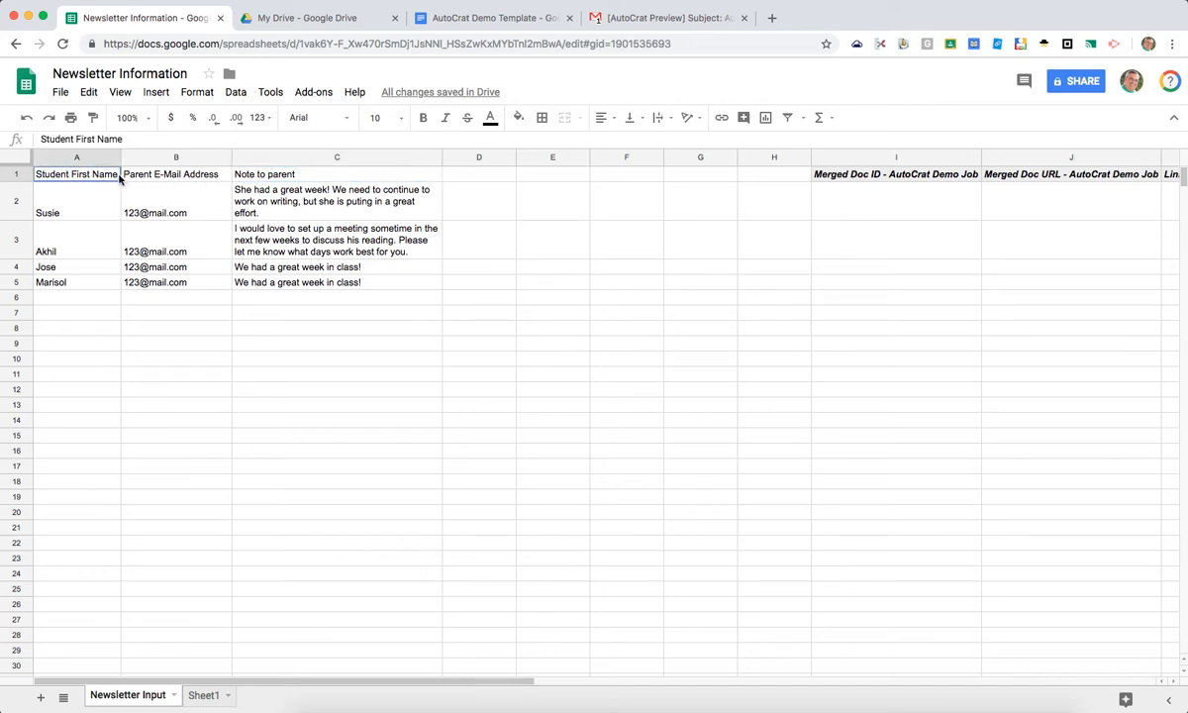
super+click(275, 178)
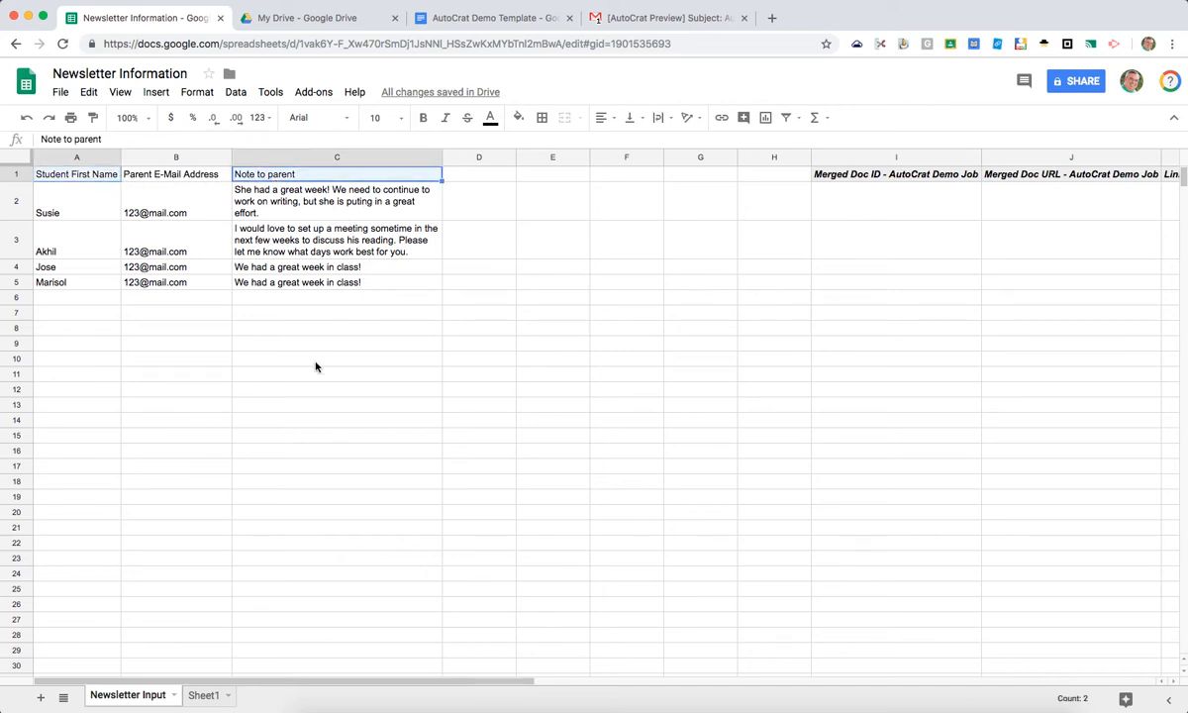
key(super+c)
click(486, 22)
click(621, 200)
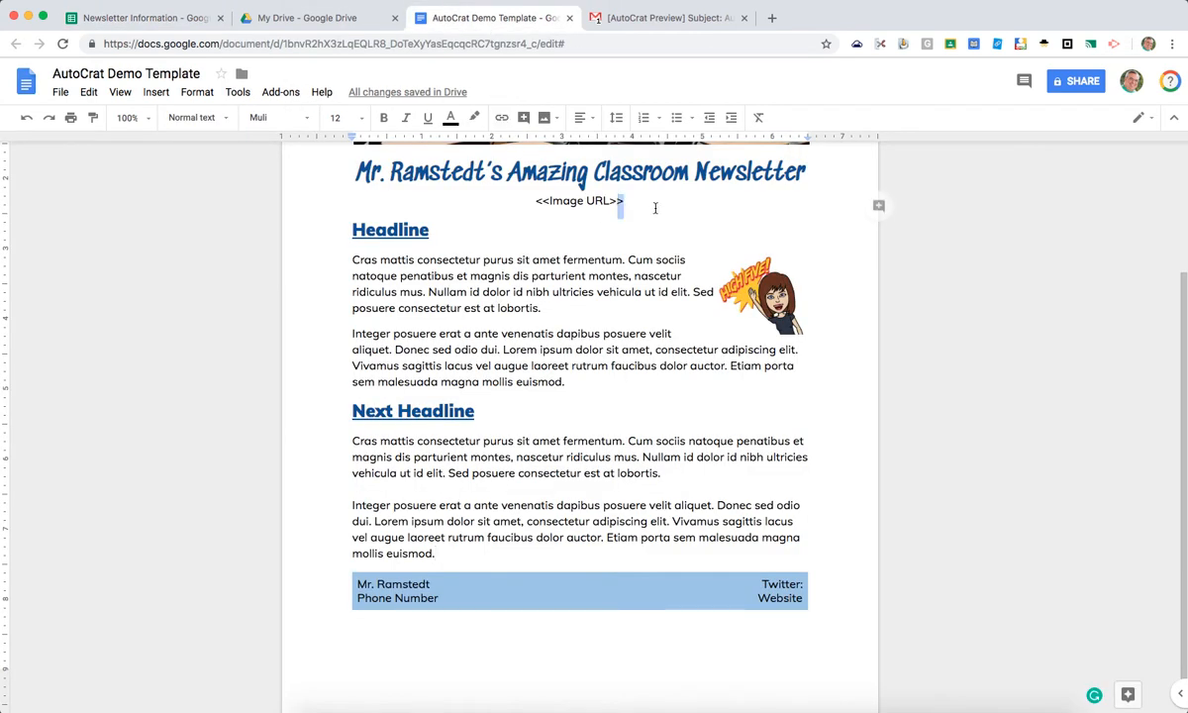
key(Return)
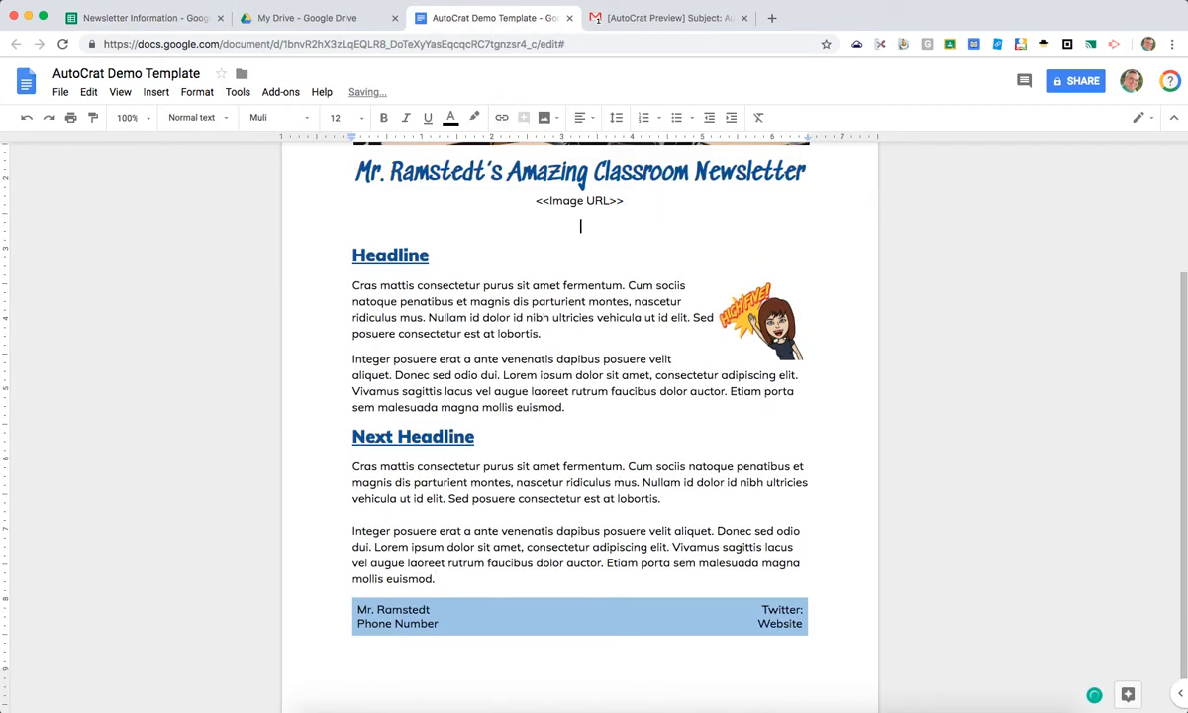
key(super+v)
click(594, 225)
key(Return)
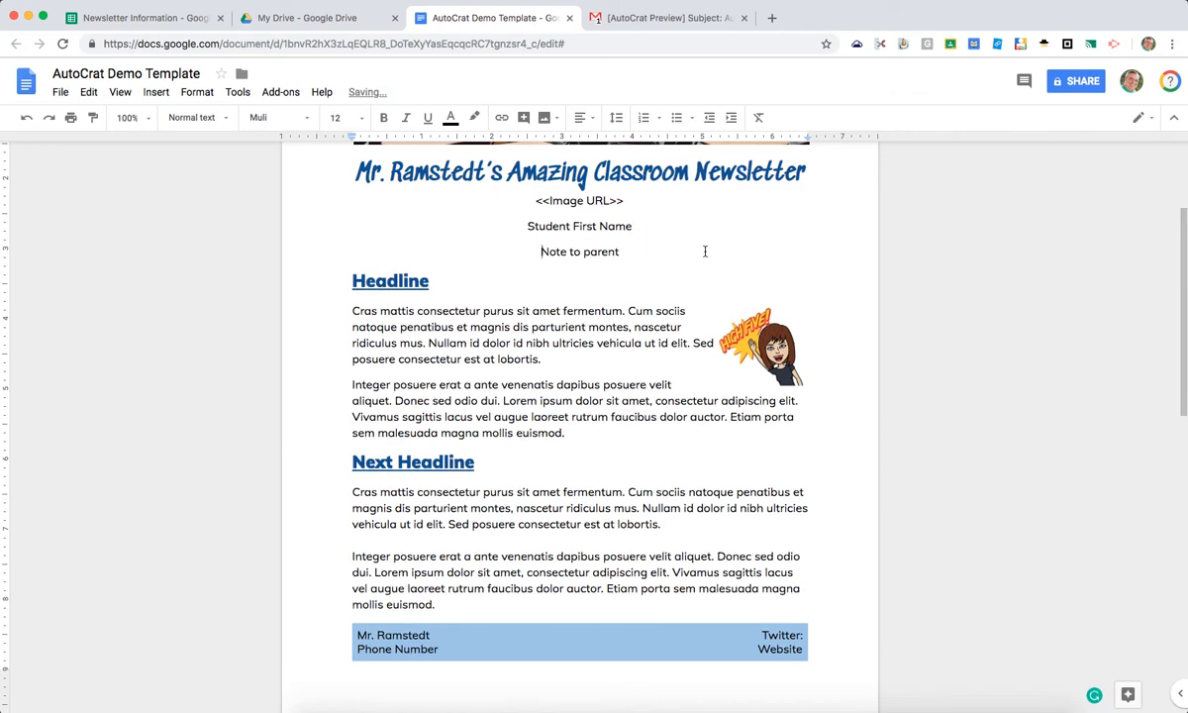
Move the "Student First Name" text into the merge tag below the title, replacing "Image URL" between the angle brackets.
click(132, 18)
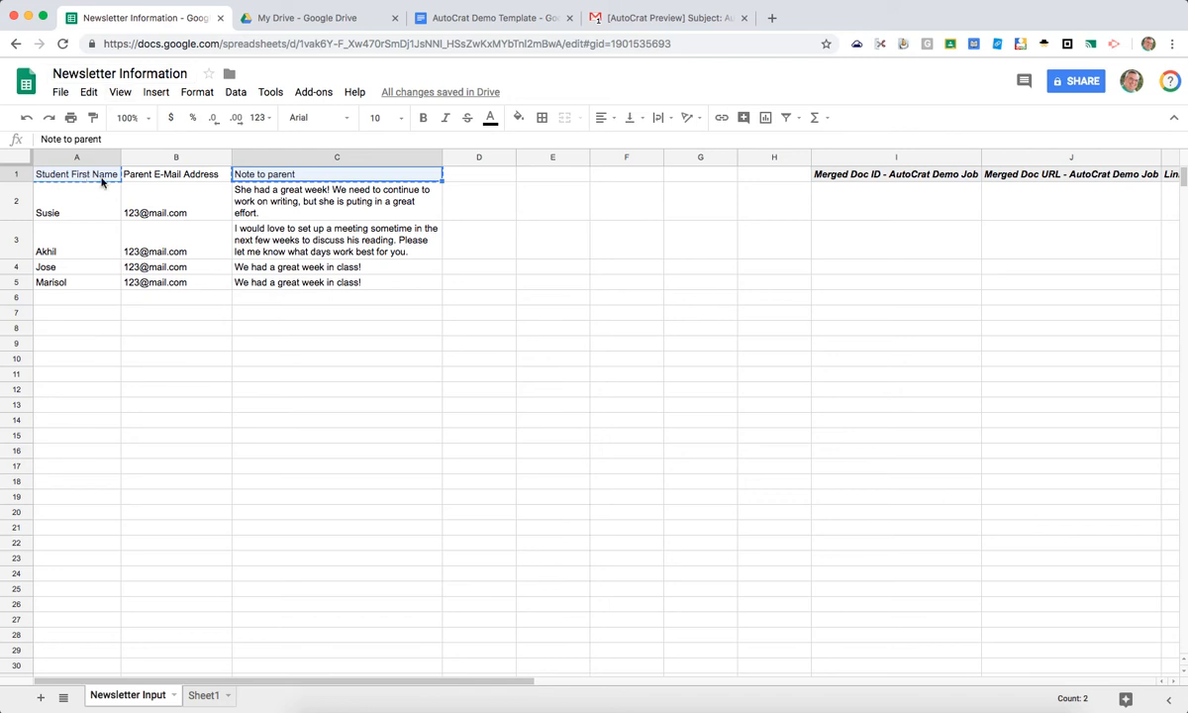
click(453, 20)
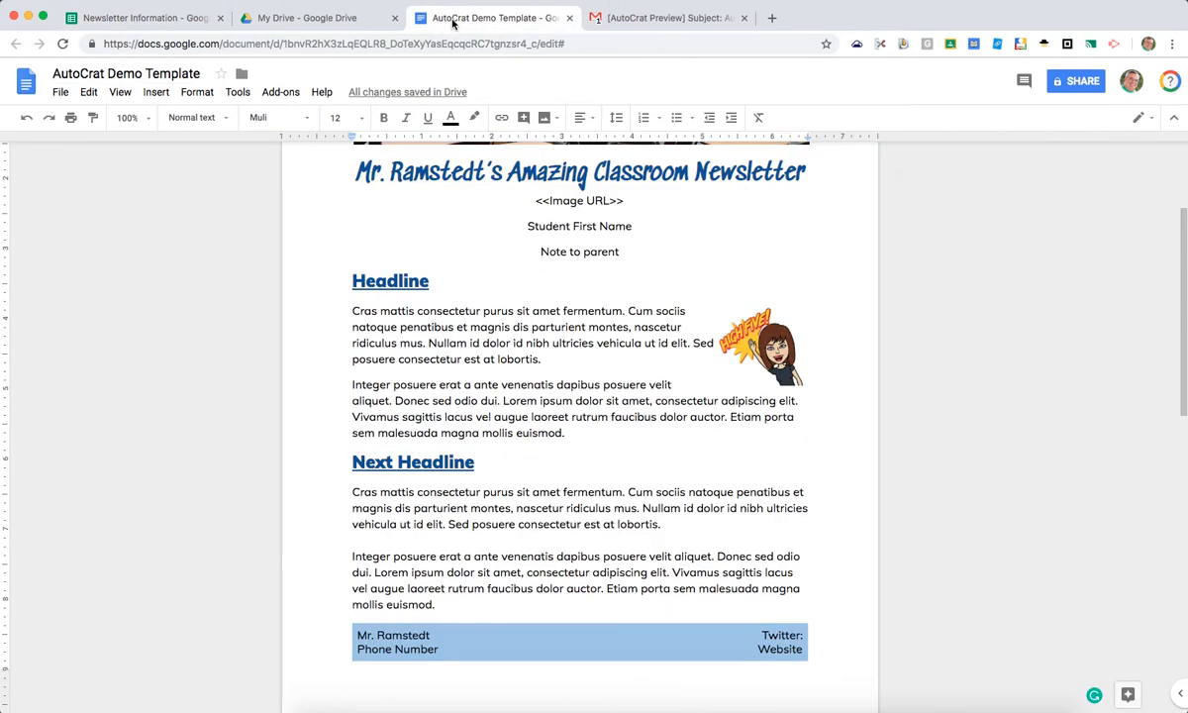
drag(527, 226, 631, 225)
key(BackSpace)
drag(550, 201, 493, 199)
key(super+v)
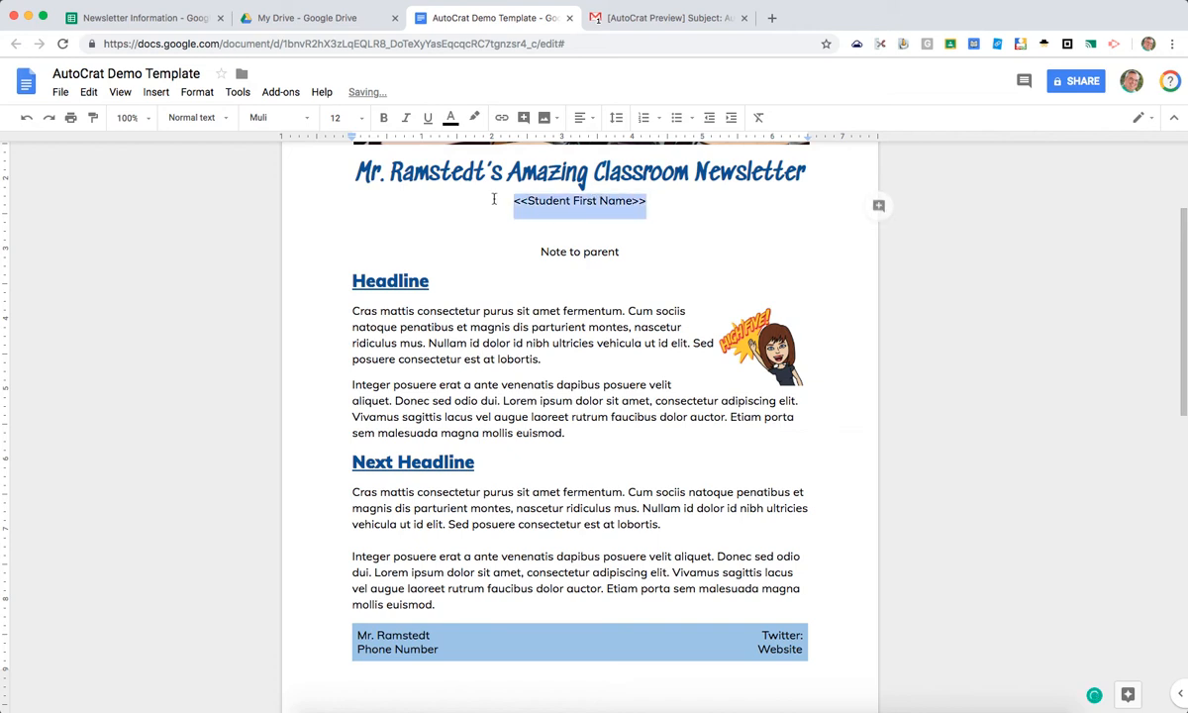
Copy the <<Student First Name>> tag onto the empty line below it.
key(super+c)
click(590, 230)
key(super+v)
Move the "Note to parent" text into the second merge tag to form <<Note to parent>>, and remove the extra space before the tag.
drag(541, 252, 621, 254)
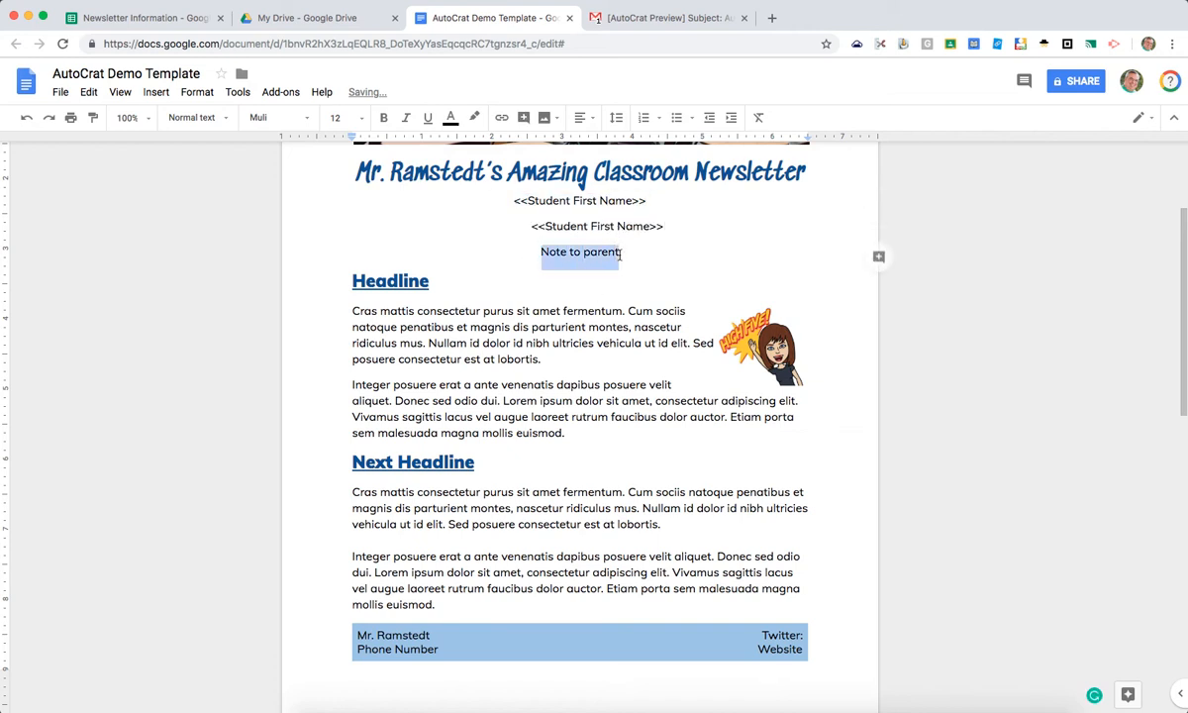
key(BackSpace)
drag(545, 227, 649, 227)
key(super+v)
click(510, 226)
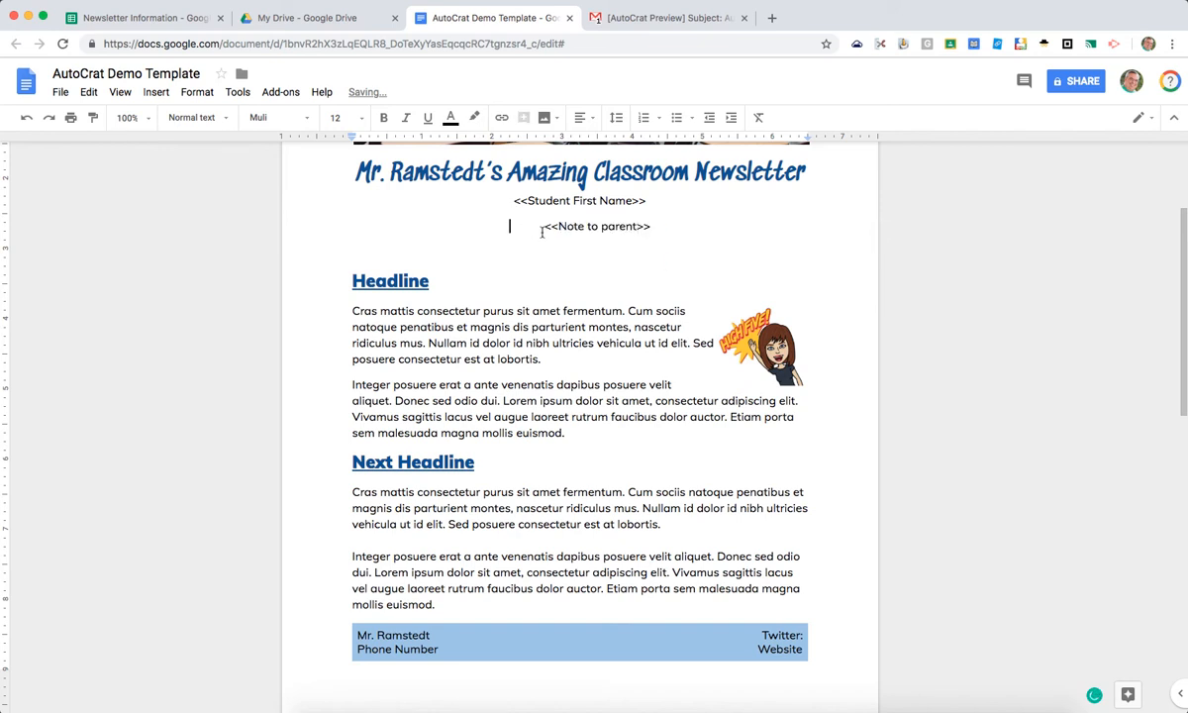
drag(543, 232, 509, 230)
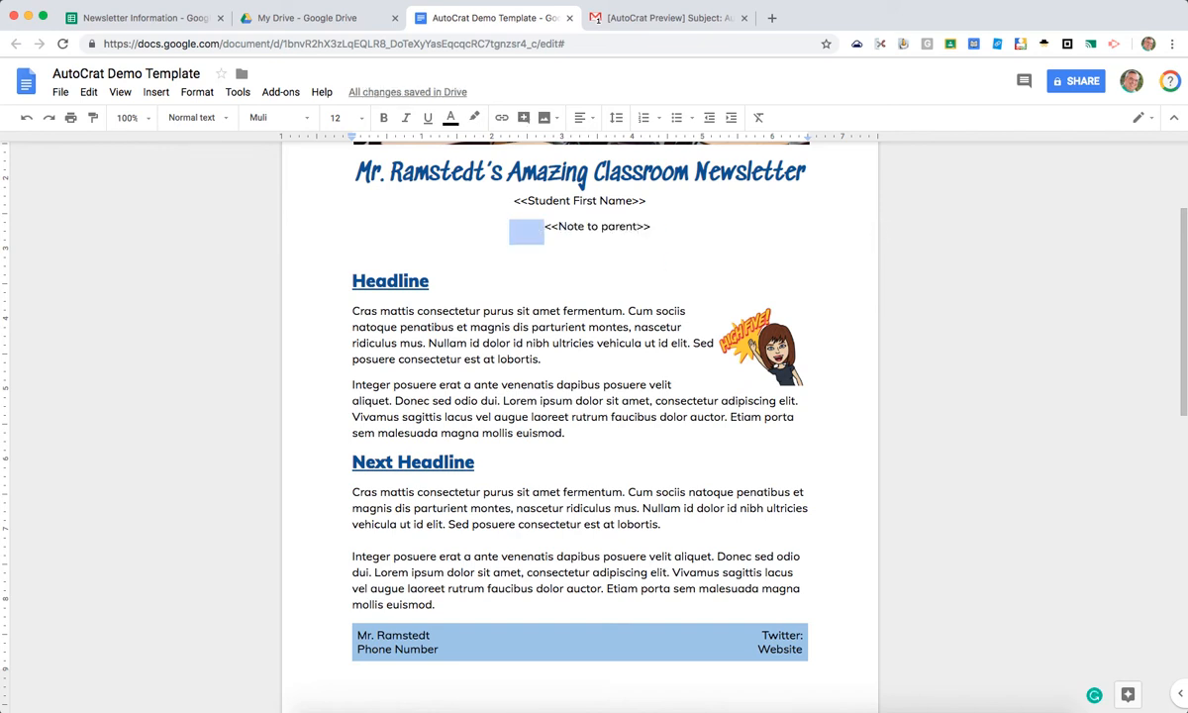
key(BackSpace)
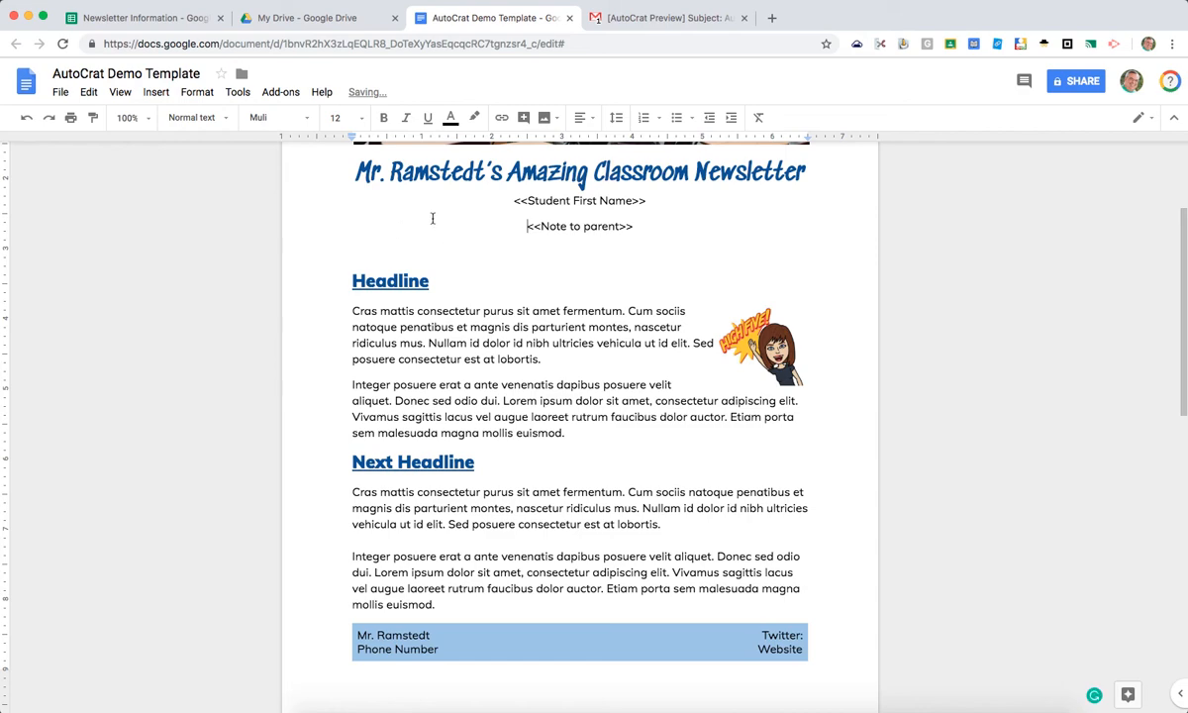
Add "for" to the end of the newsletter title and join the <<Student First Name>> tag onto that title line.
scroll(538, 278, up, 3)
scroll(538, 278, up, 2)
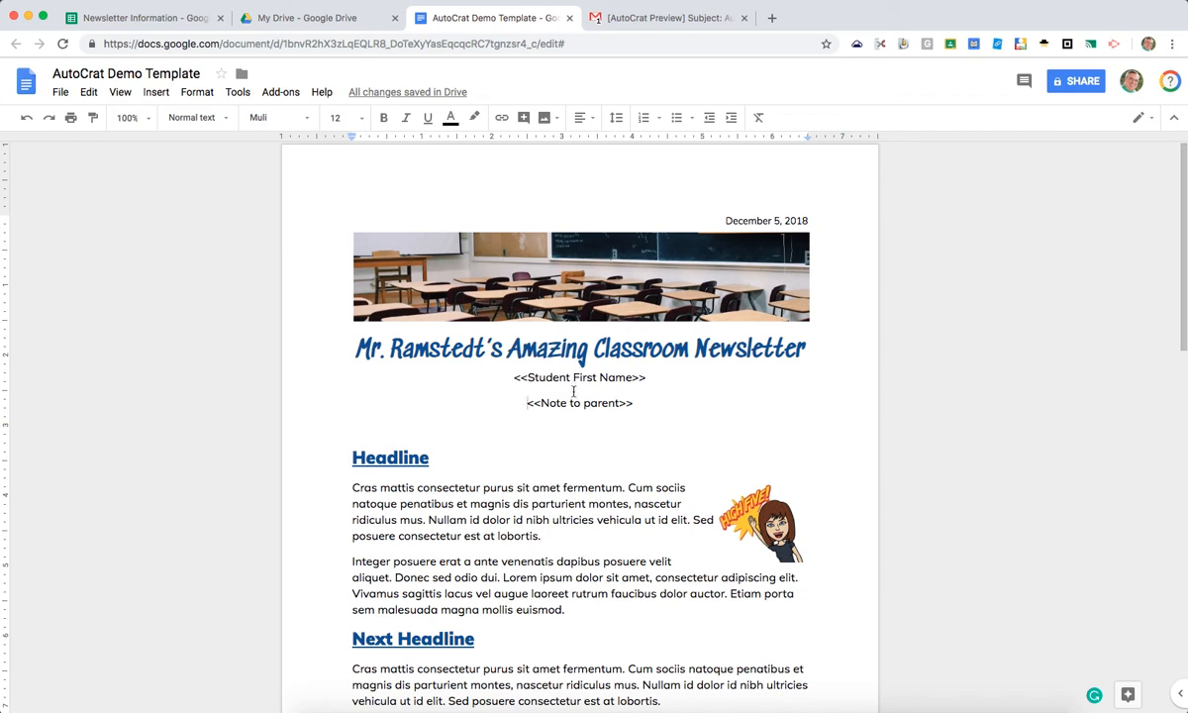
click(515, 379)
click(806, 347)
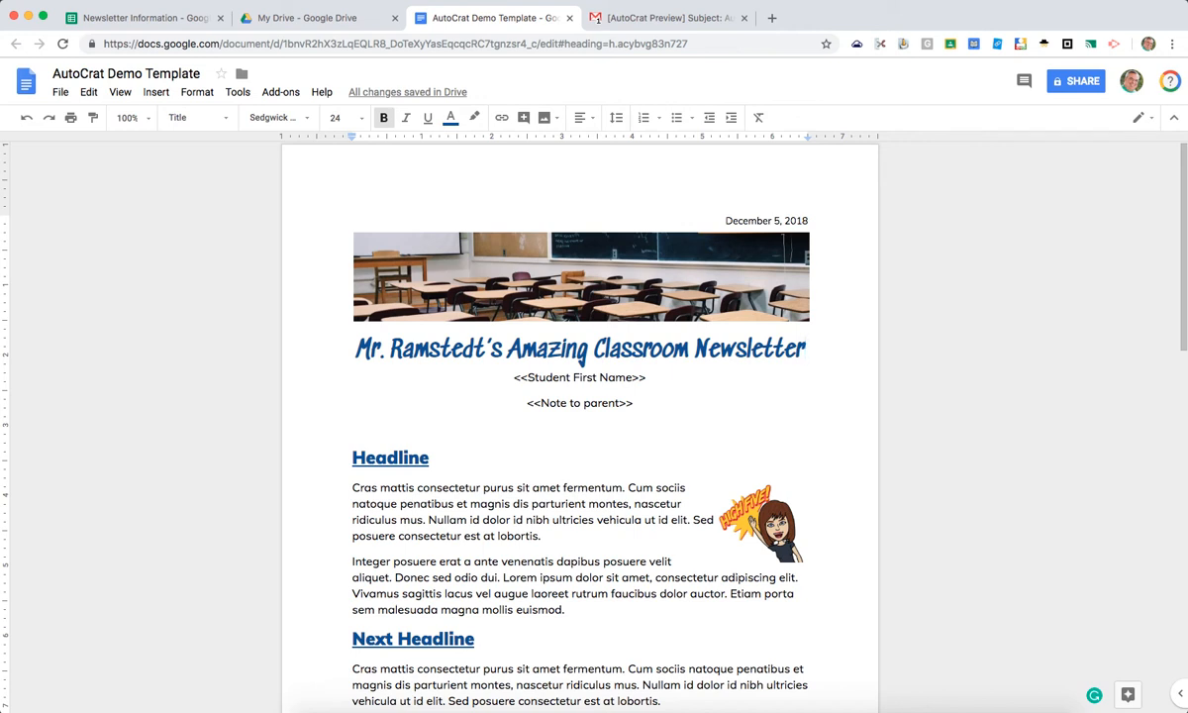
text(for)
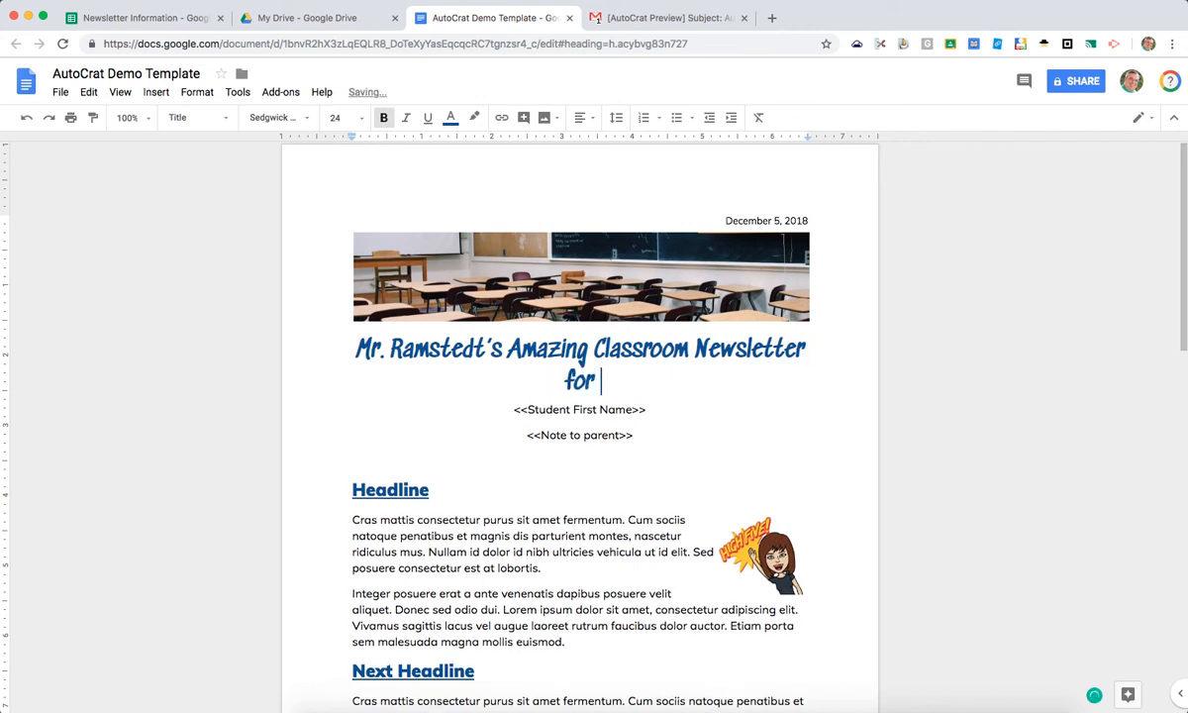
click(513, 409)
key(BackSpace)
key(BackSpace)
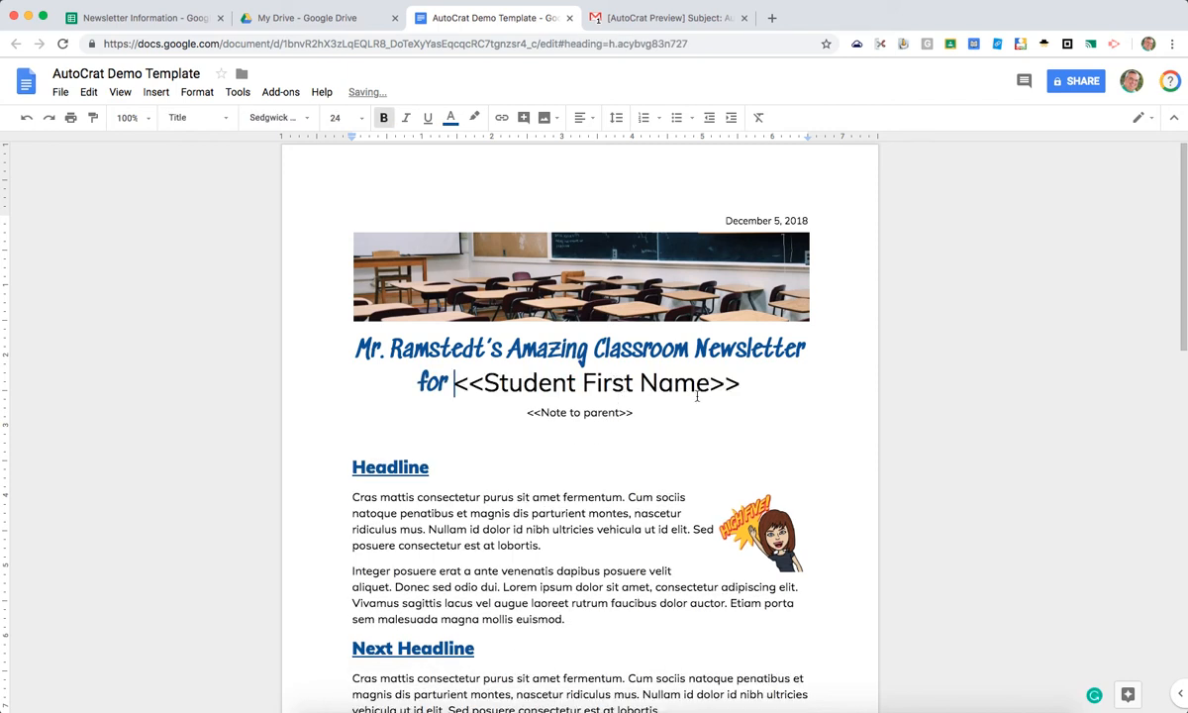
Apply the Sedgwick font to the whole newsletter title, including the <<Student First Name>> tag.
click(749, 380)
drag(749, 380, 325, 315)
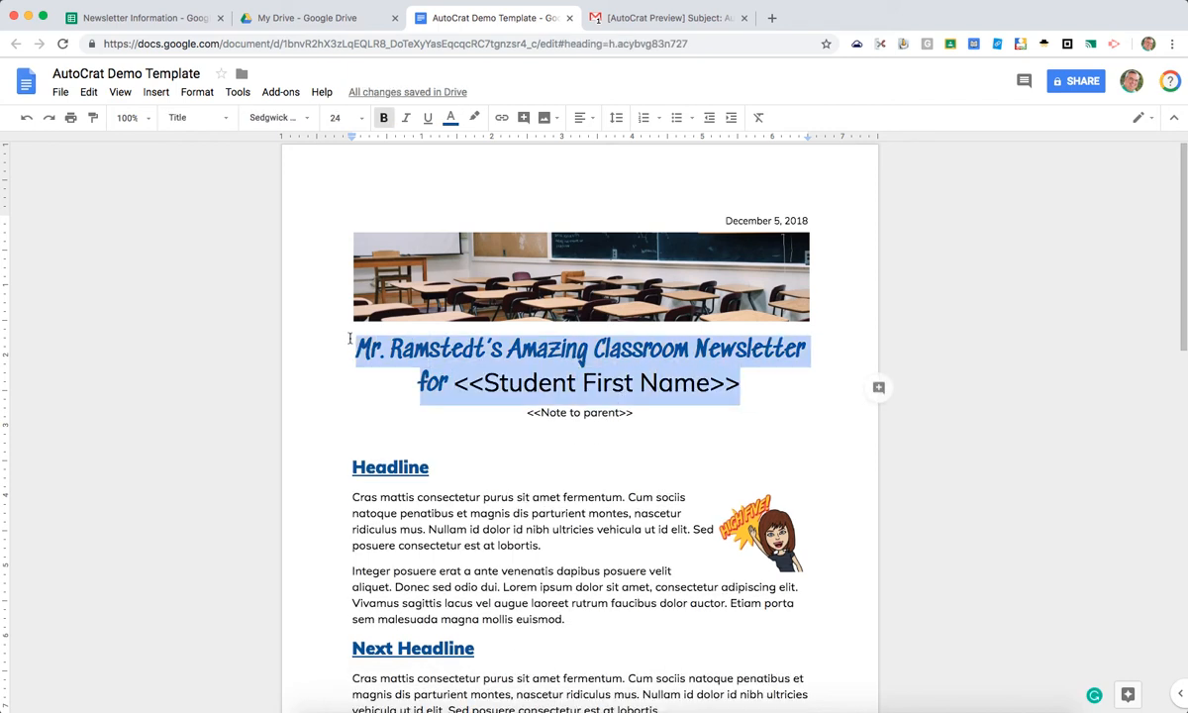
click(307, 120)
click(300, 193)
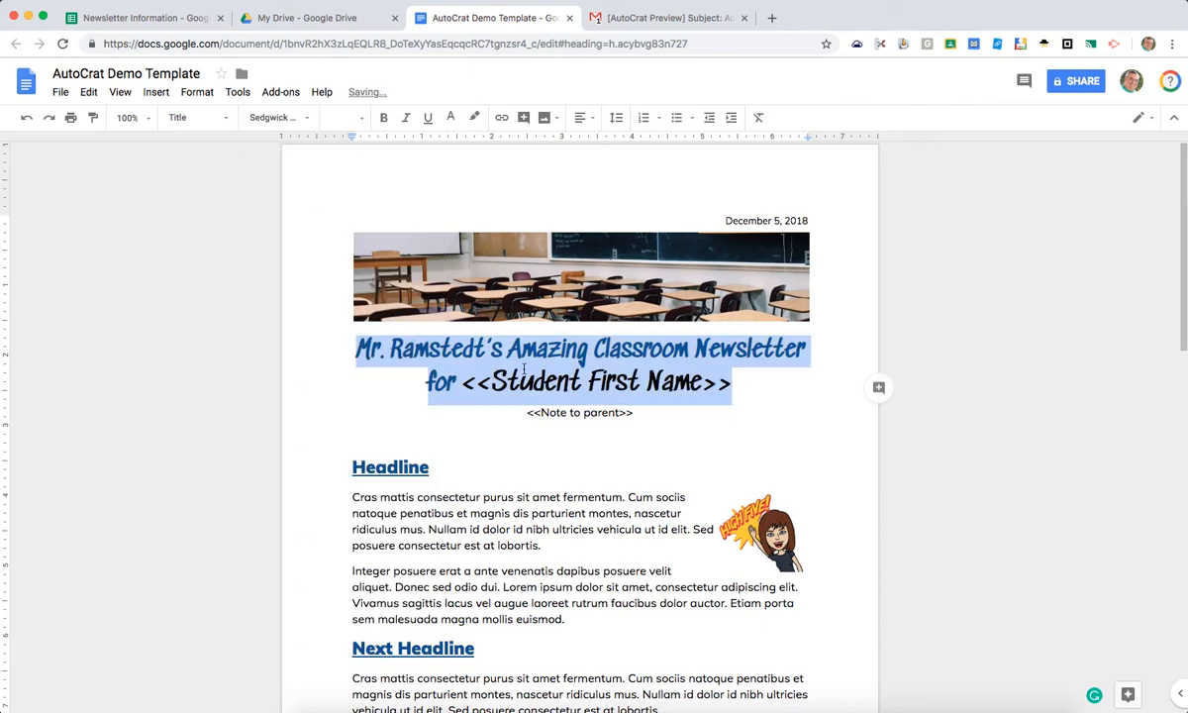
Set the font size of the full two-line newsletter title to 18.
triple_click(545, 382)
drag(771, 386, 266, 332)
click(379, 353)
drag(334, 347, 778, 389)
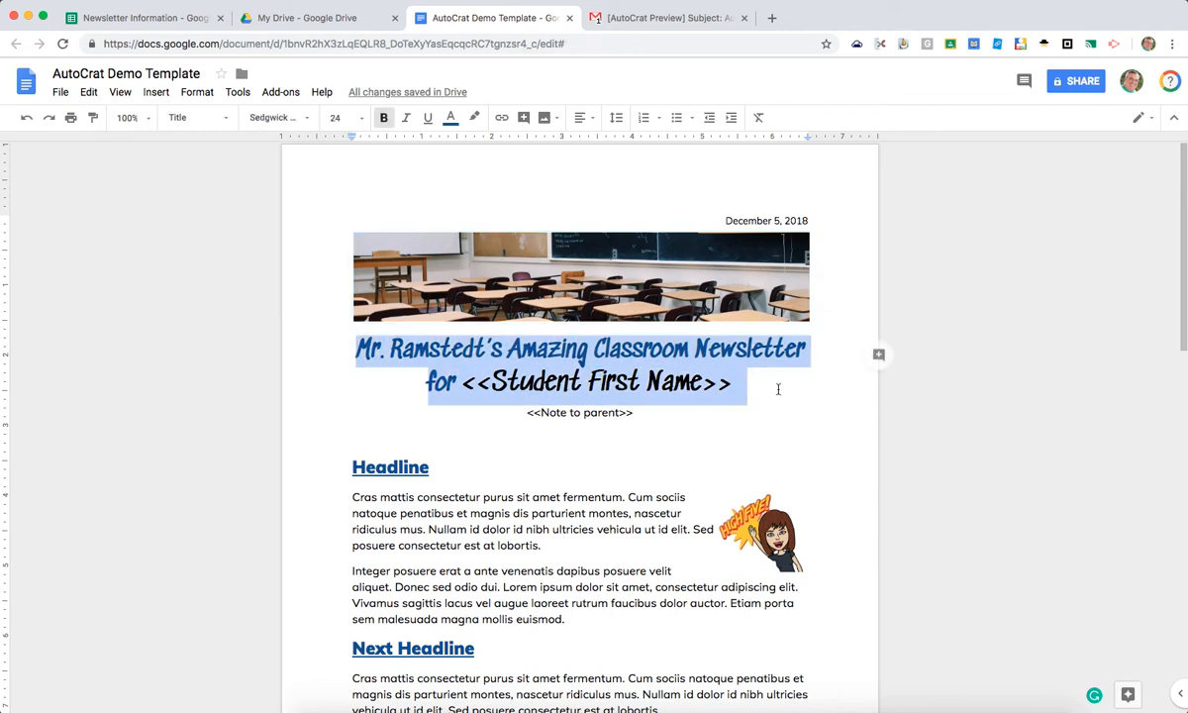
click(362, 118)
click(345, 260)
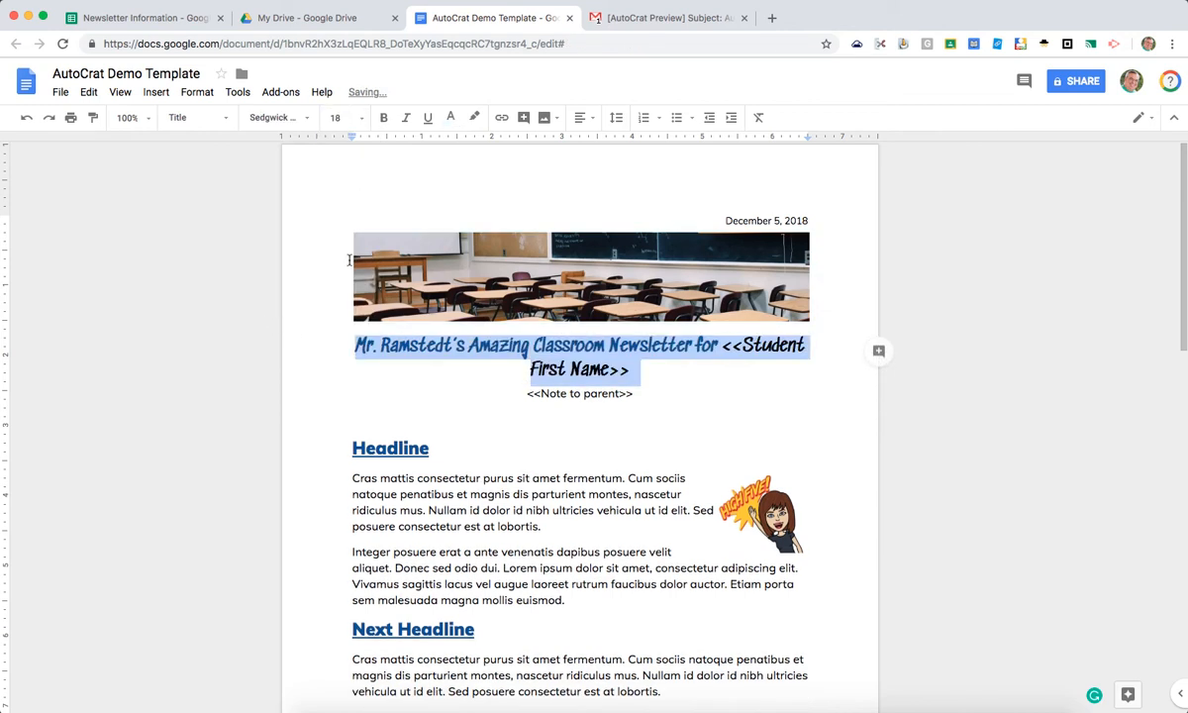
Colour the whole title dark blue and remove the word "Amazing" from it.
click(449, 118)
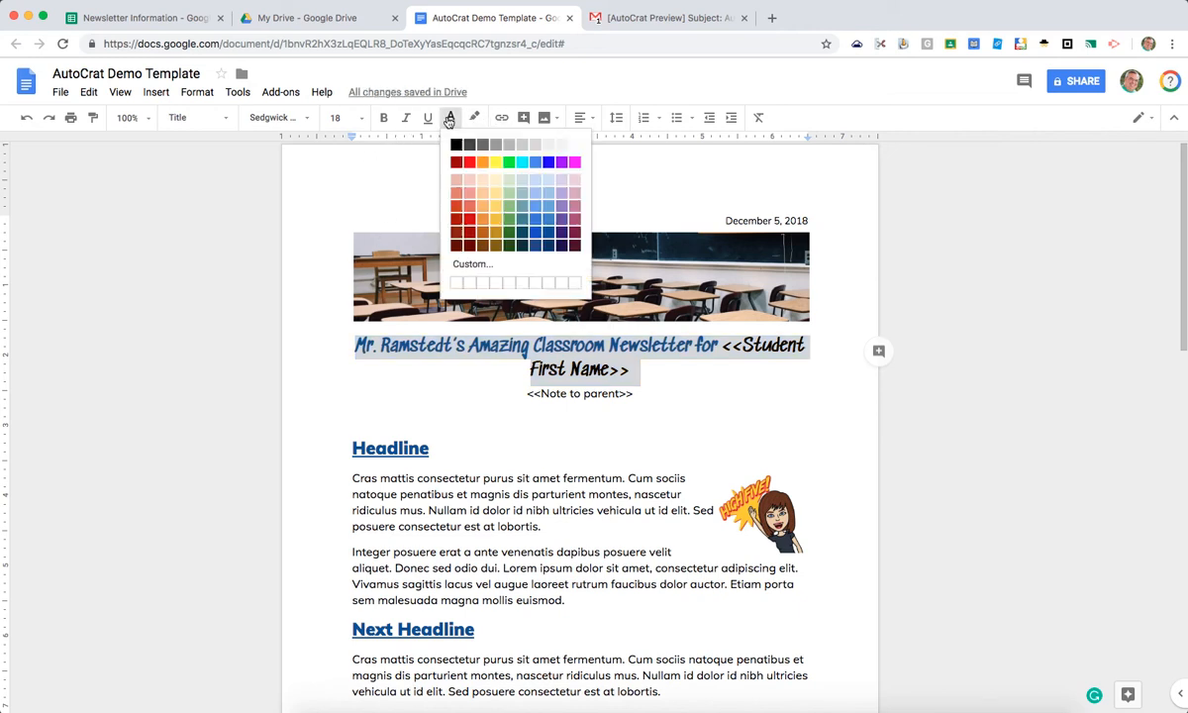
click(550, 234)
click(687, 346)
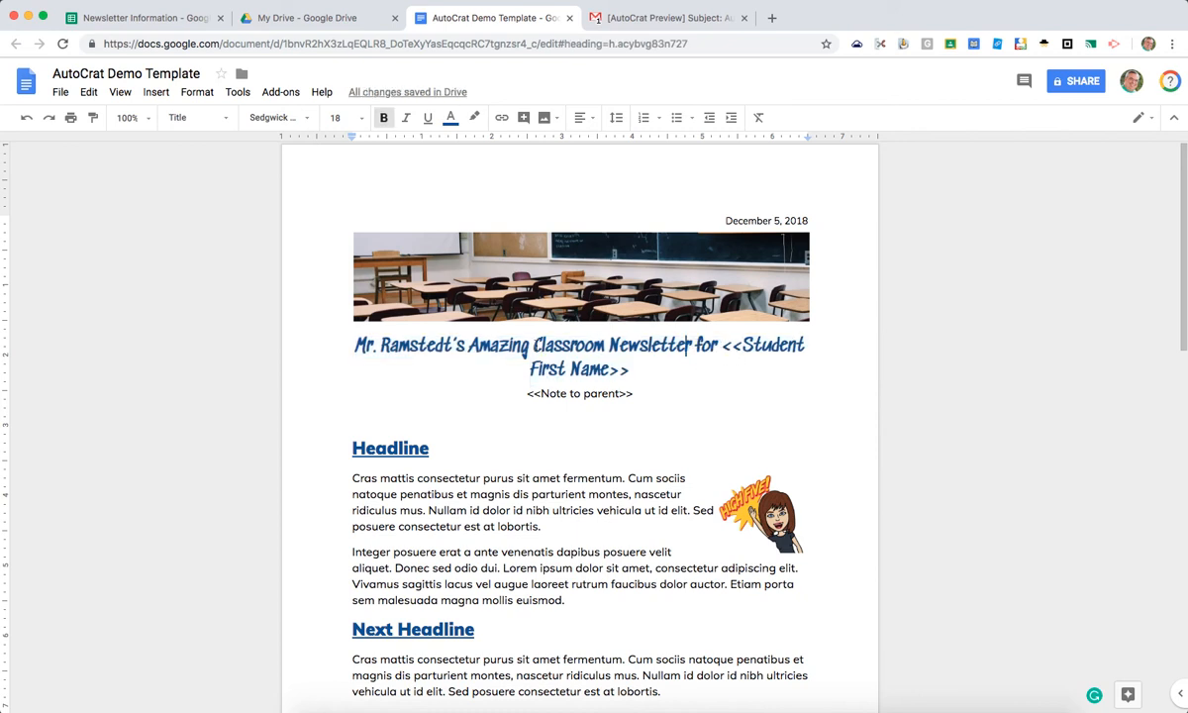
double_click(500, 349)
key(BackSpace)
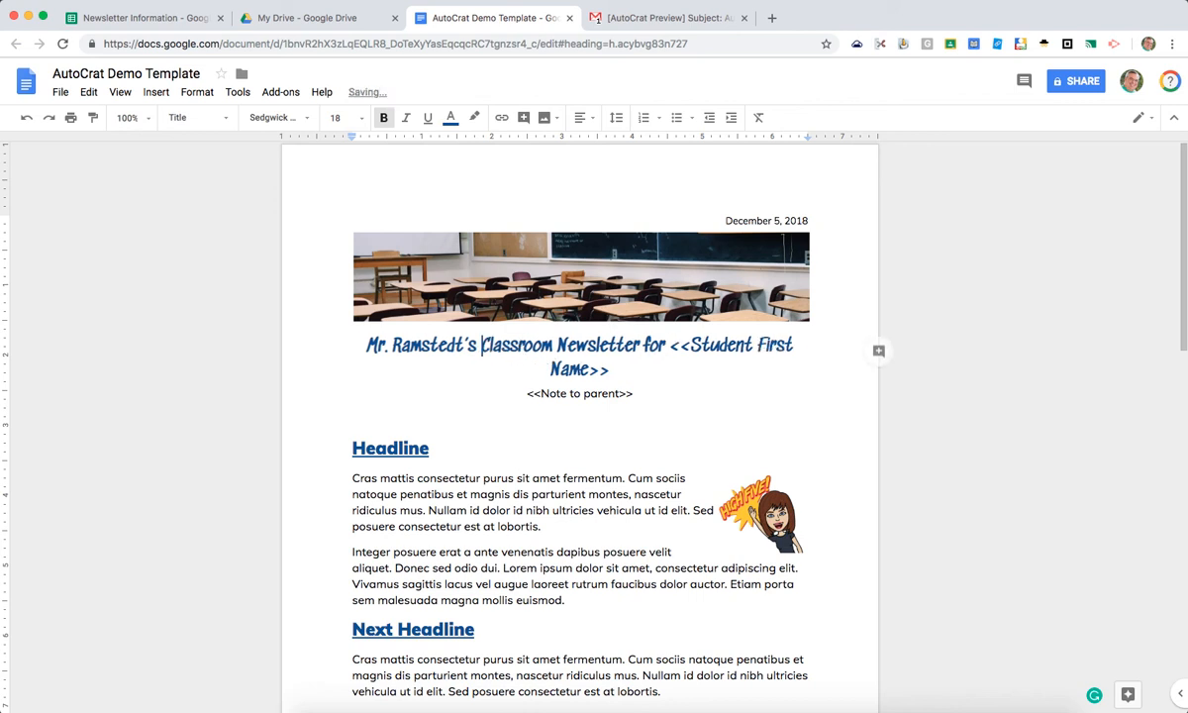
drag(612, 370, 673, 346)
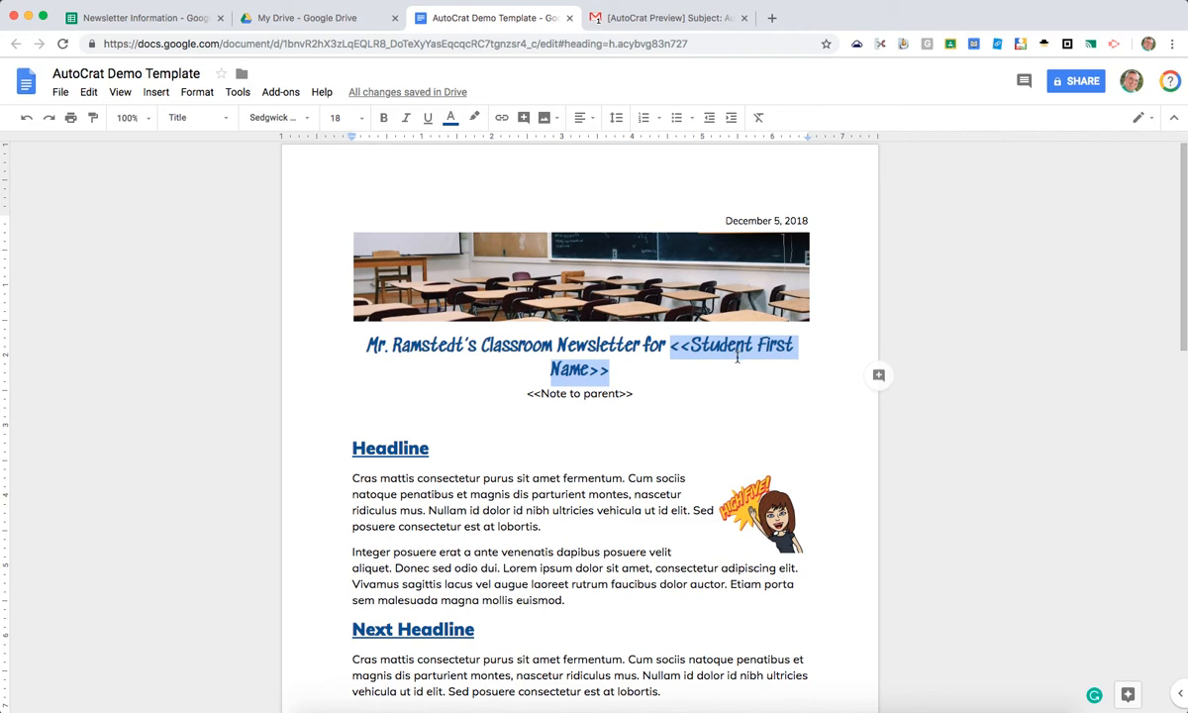
click(652, 371)
key(Return)
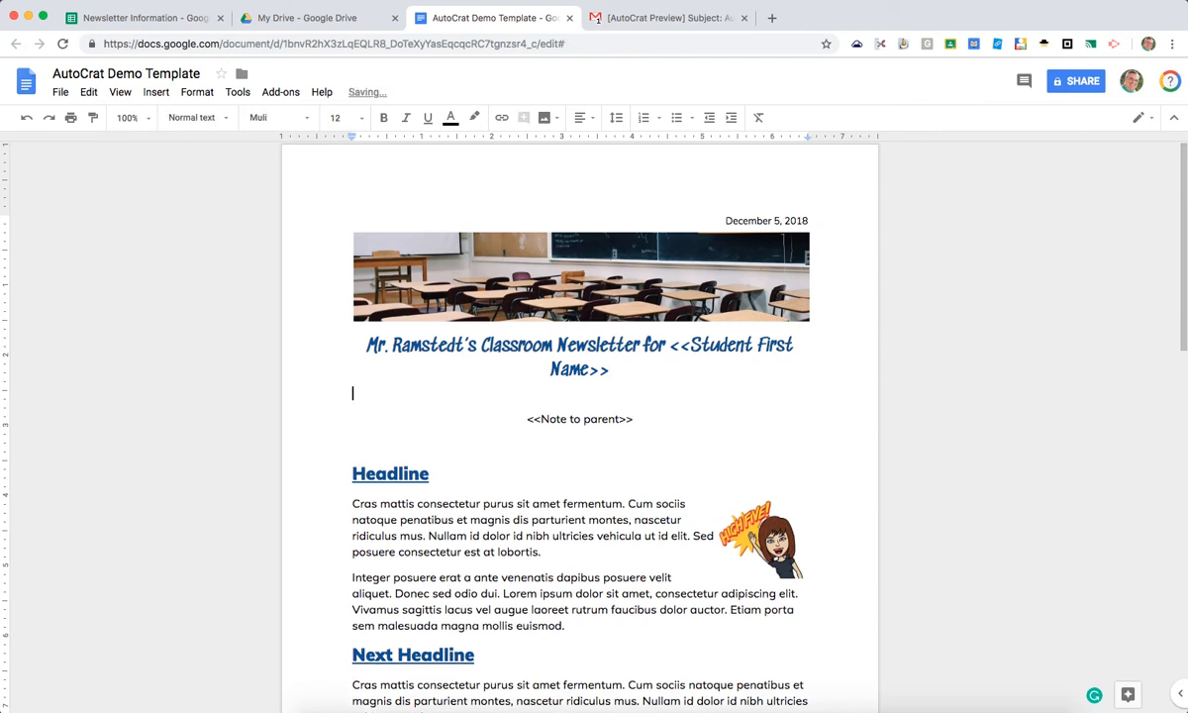
key(Delete)
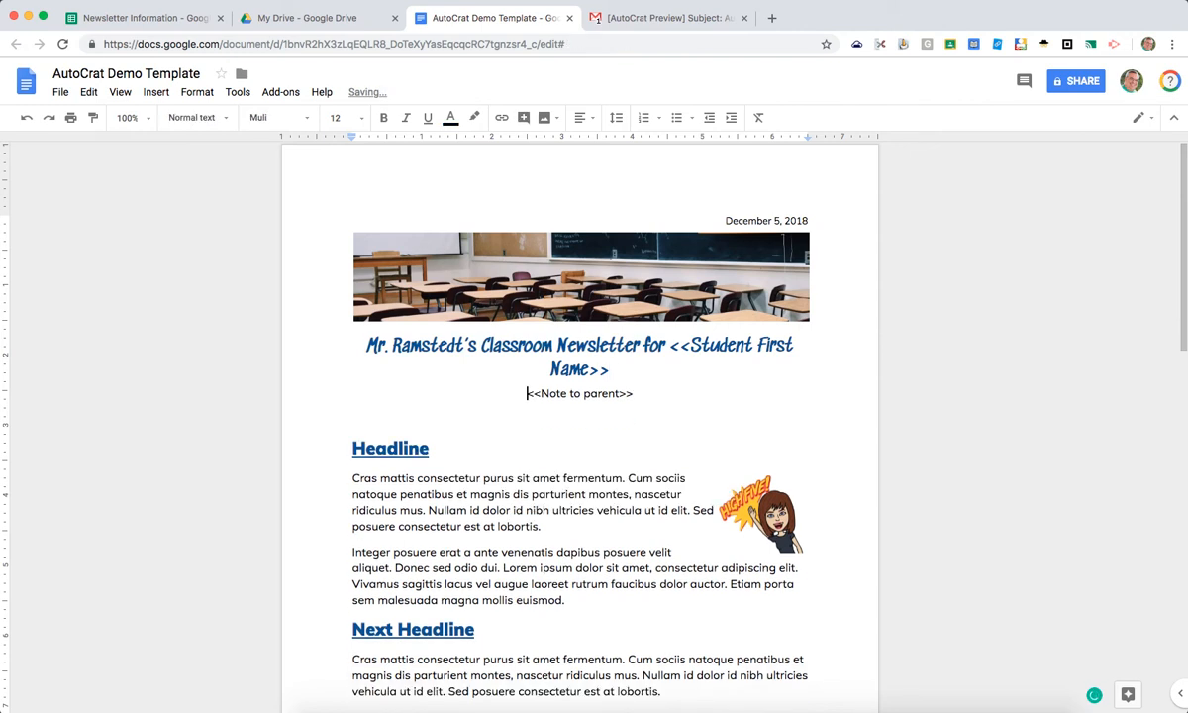
Left-align the <<Note to parent>> tag and delete the empty line between it and the first headline.
click(582, 117)
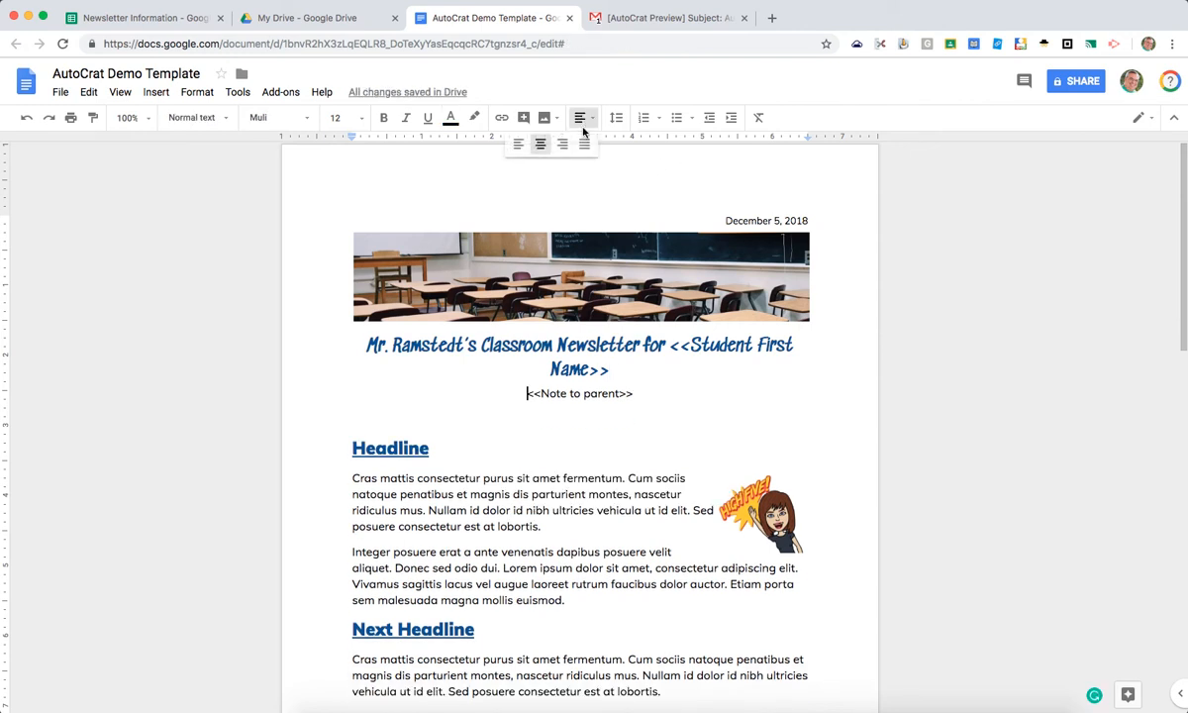
click(512, 150)
key(Down)
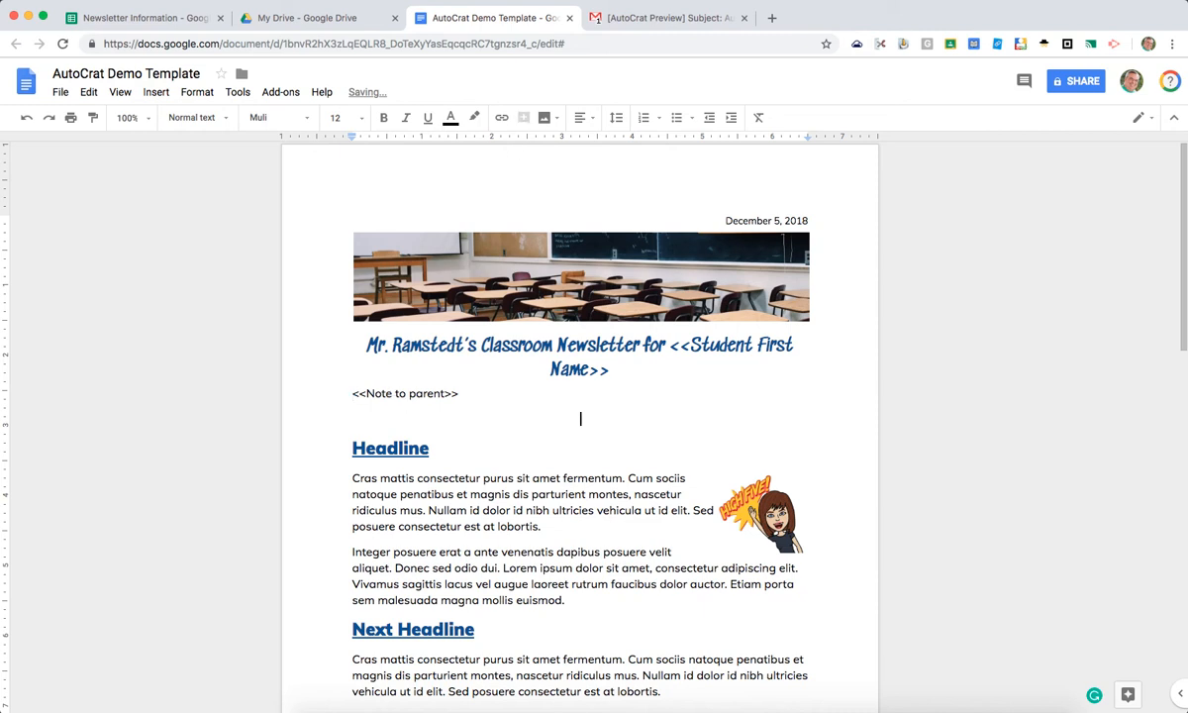
key(BackSpace)
click(352, 393)
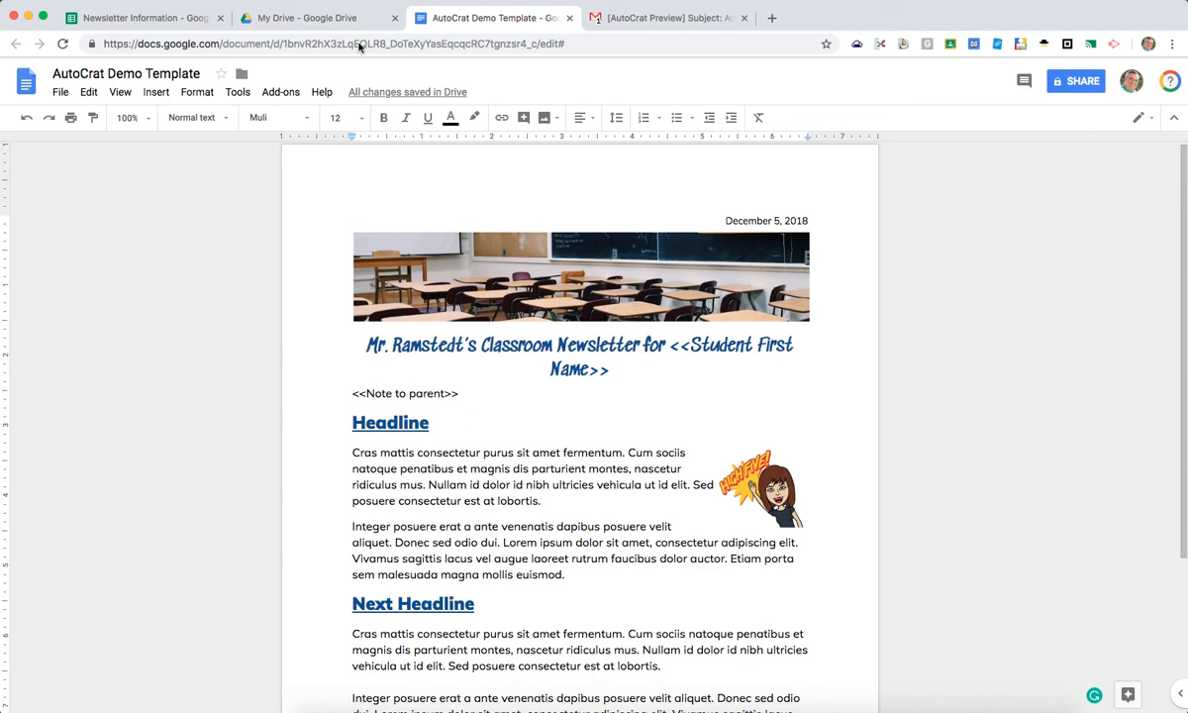
Switch to the Newsletter Information spreadsheet and clear the note to parent in cell C4.
click(159, 15)
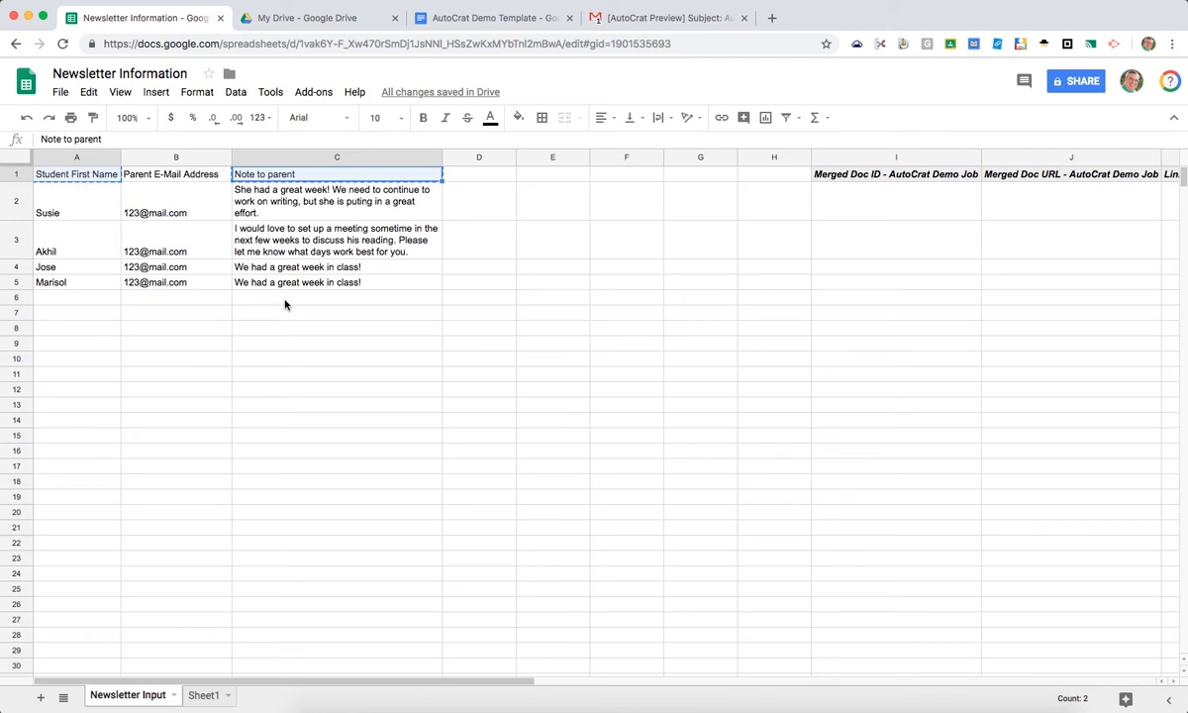
click(290, 269)
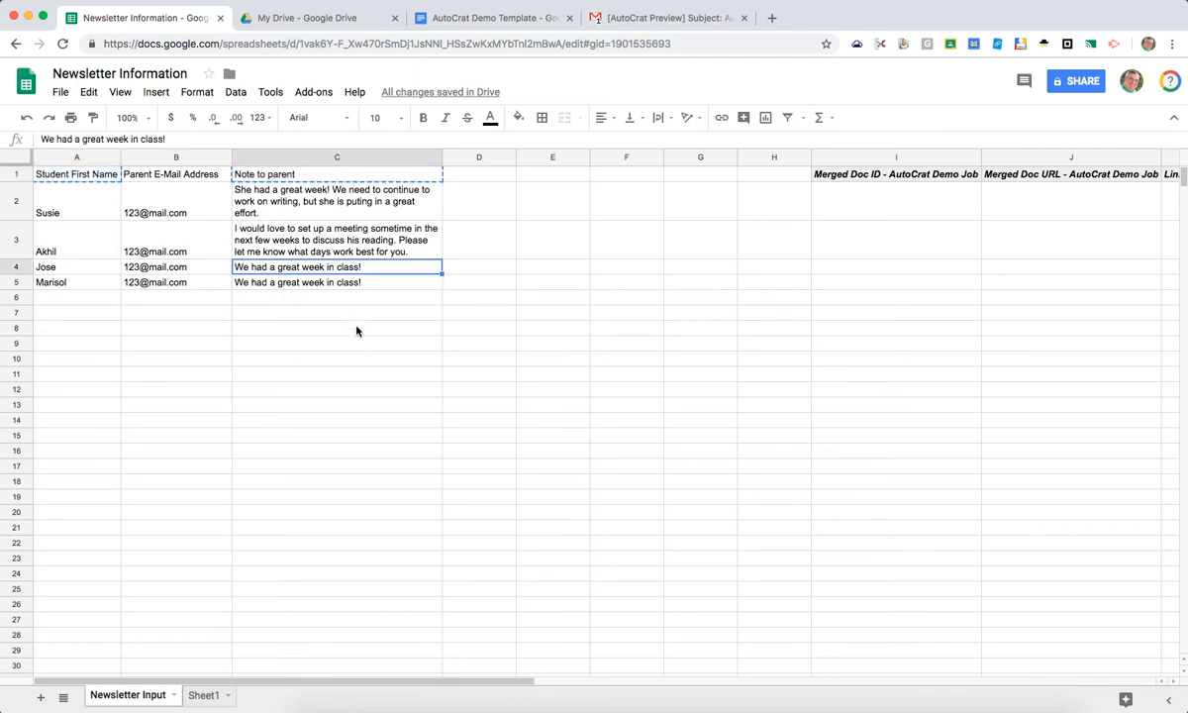
key(Delete)
click(351, 361)
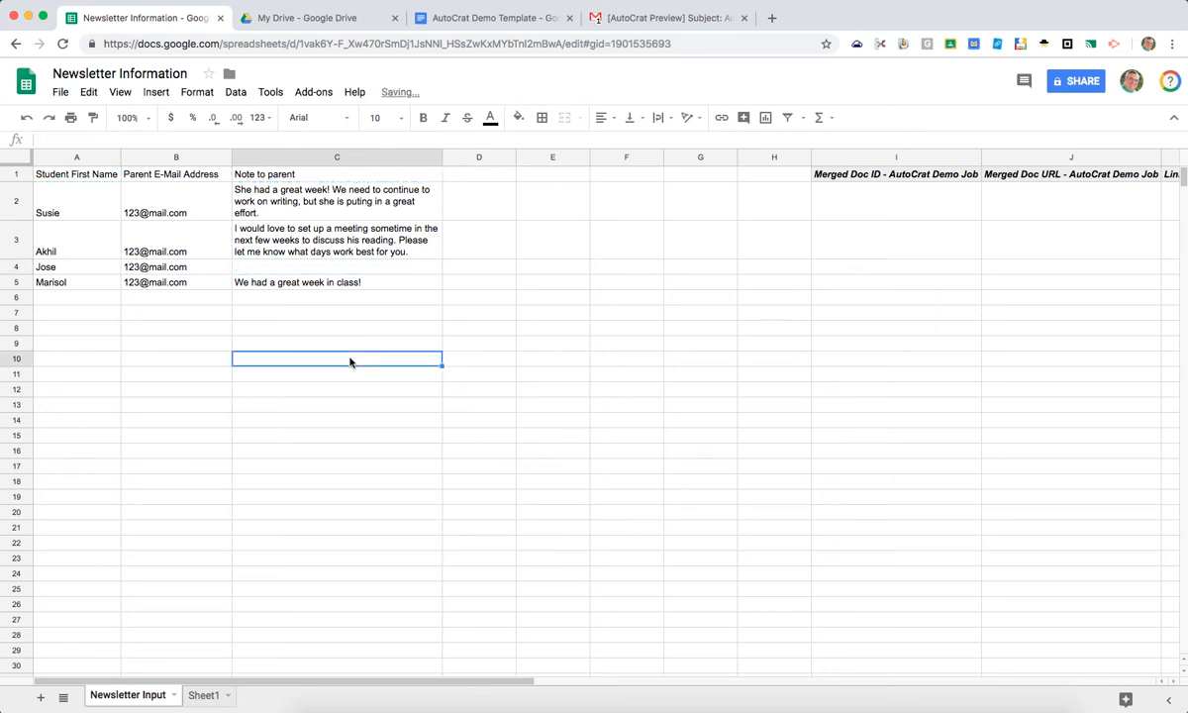
Switch to the AutoCrat Demo Template document and highlight both articles, from the first headline to the last paragraph.
click(471, 18)
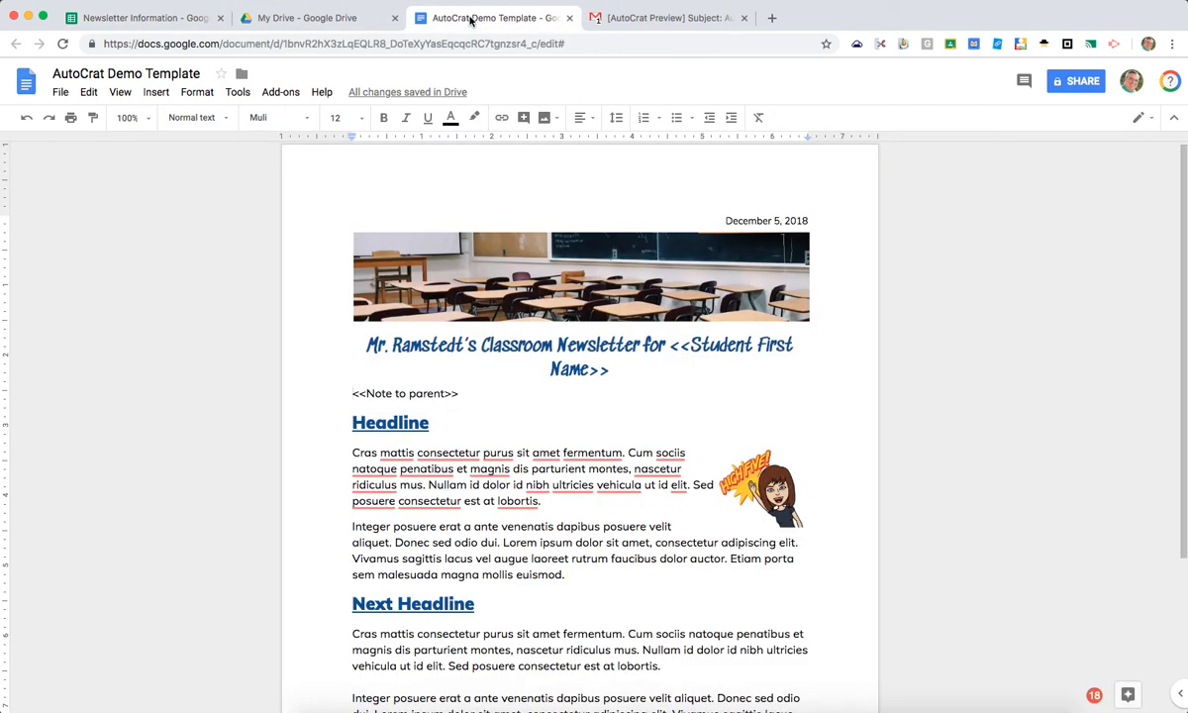
click(346, 426)
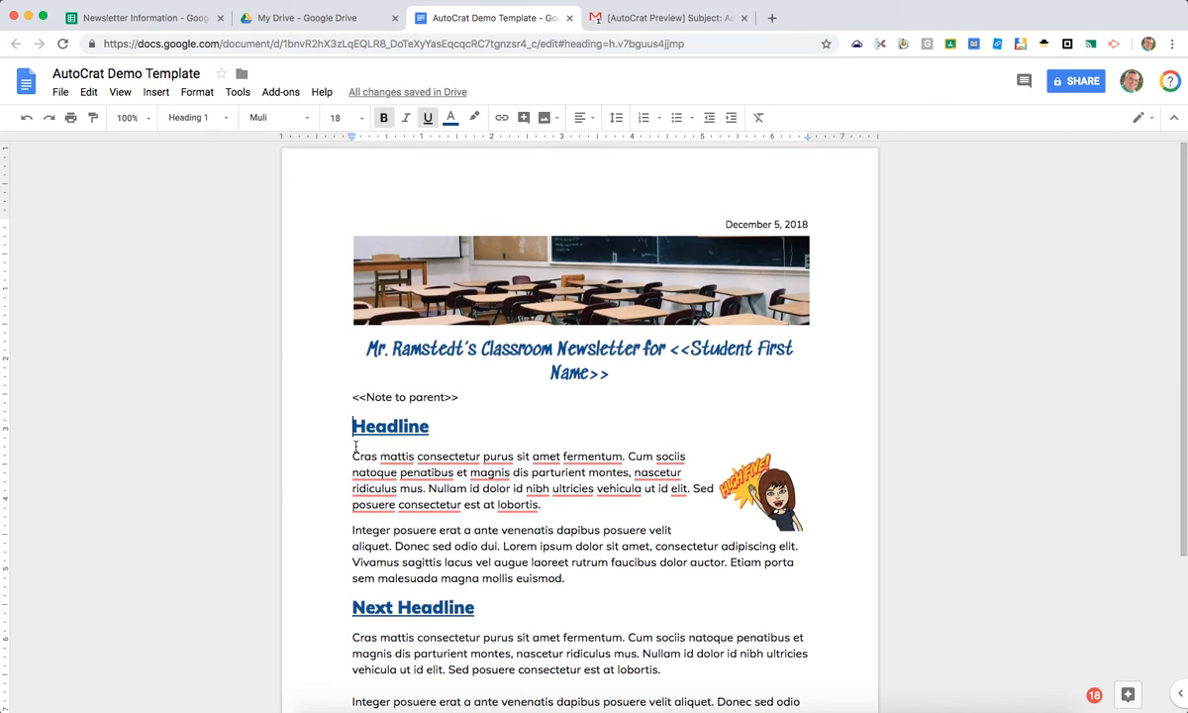
scroll(465, 554, down, 3)
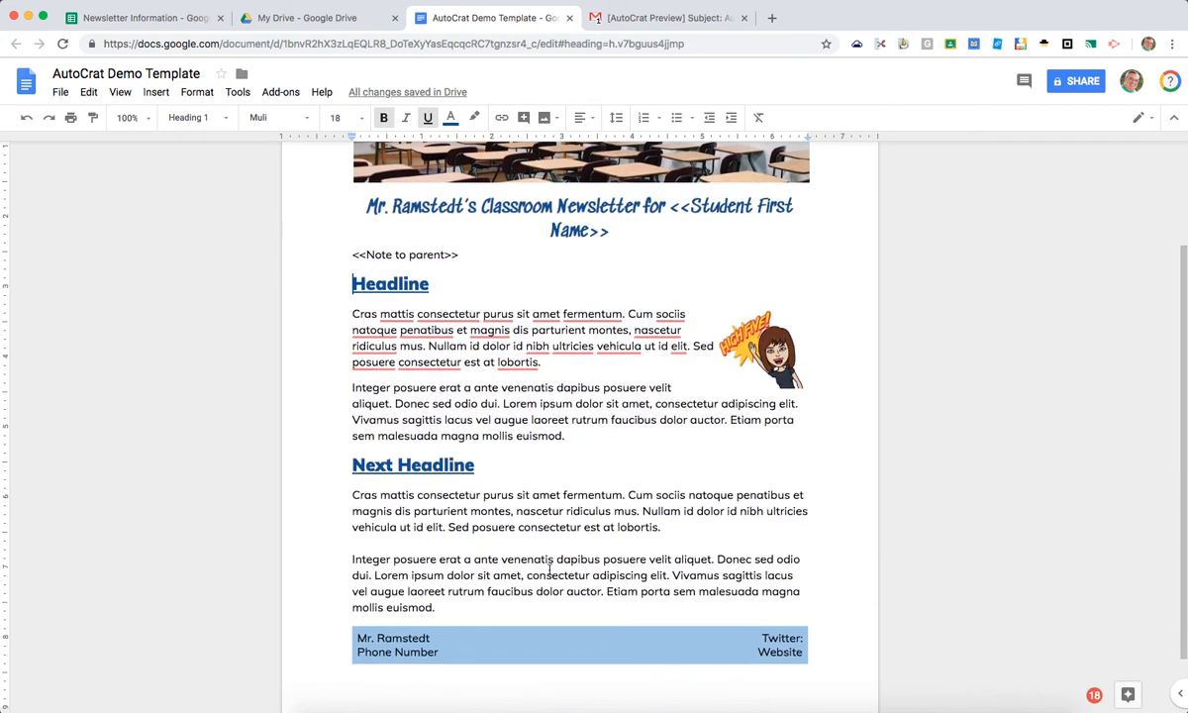
drag(441, 606, 320, 293)
scroll(495, 297, up, 3)
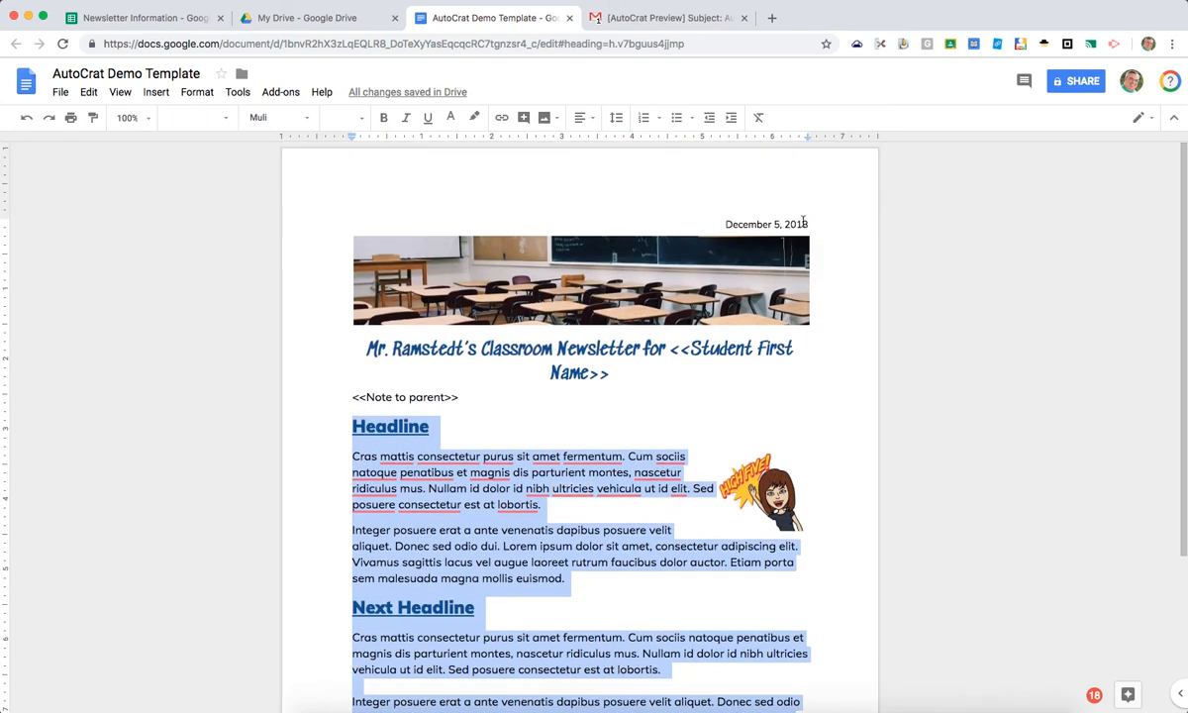
Replace the date above the banner image with the merge tag <<TODAY>>.
drag(724, 224, 828, 226)
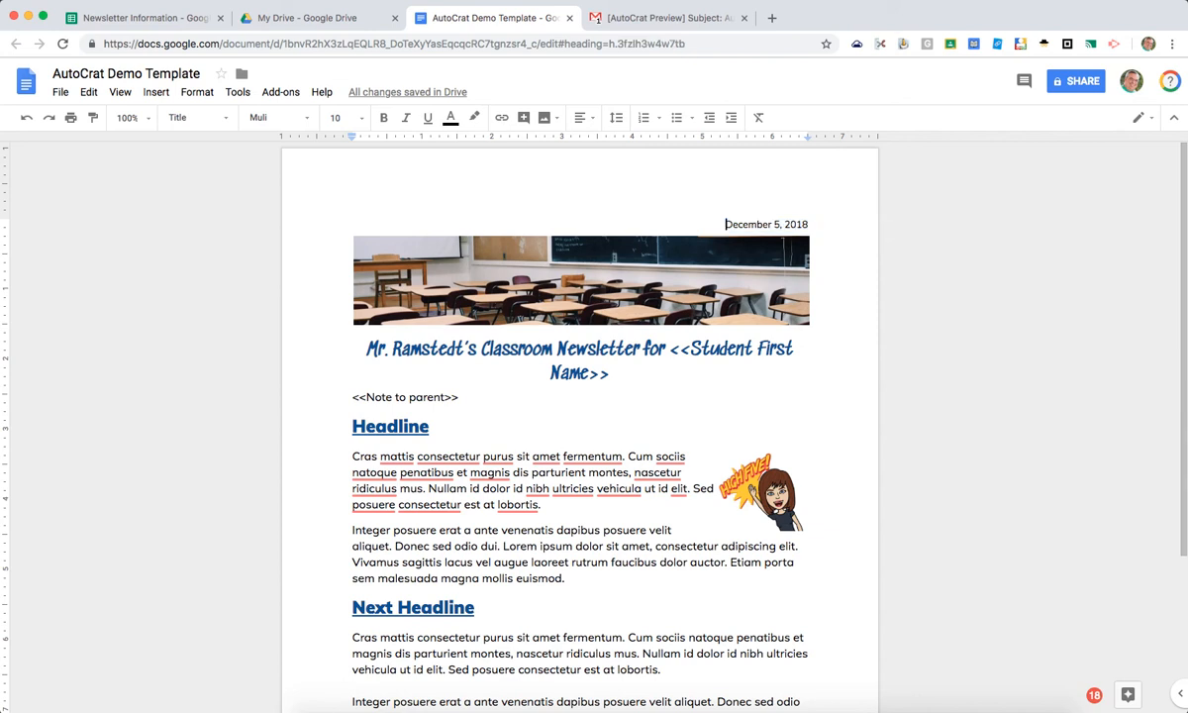
text(<<TO)
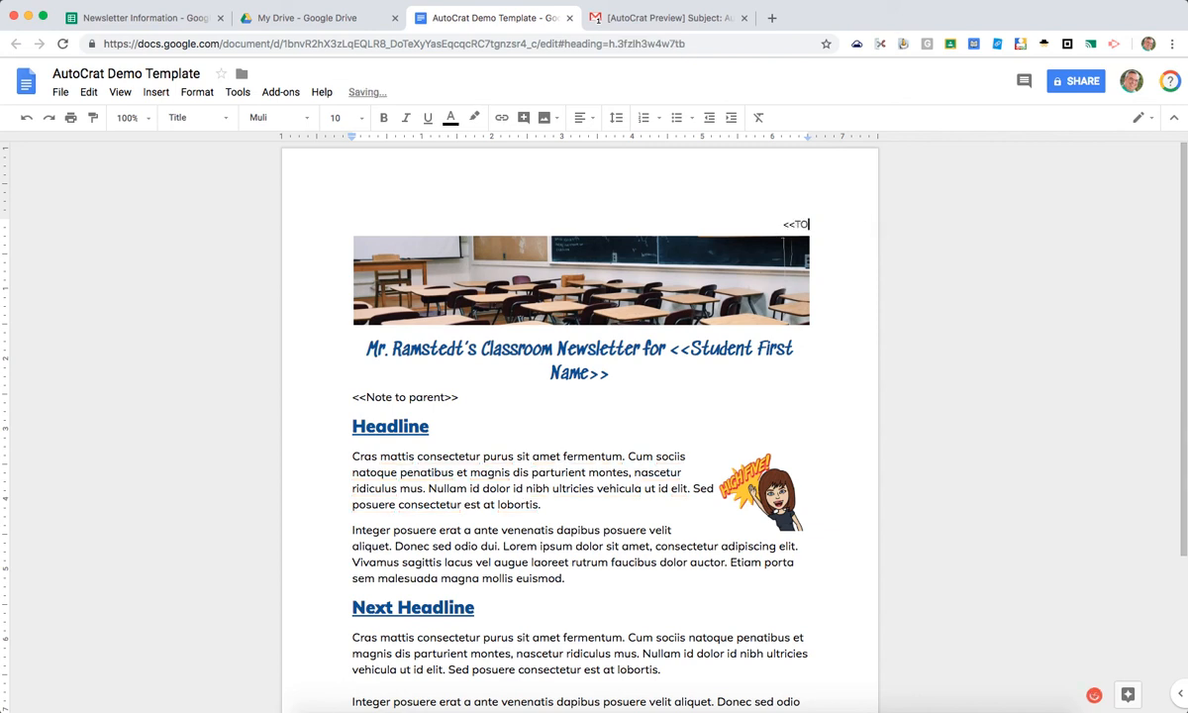
text(DAY>>)
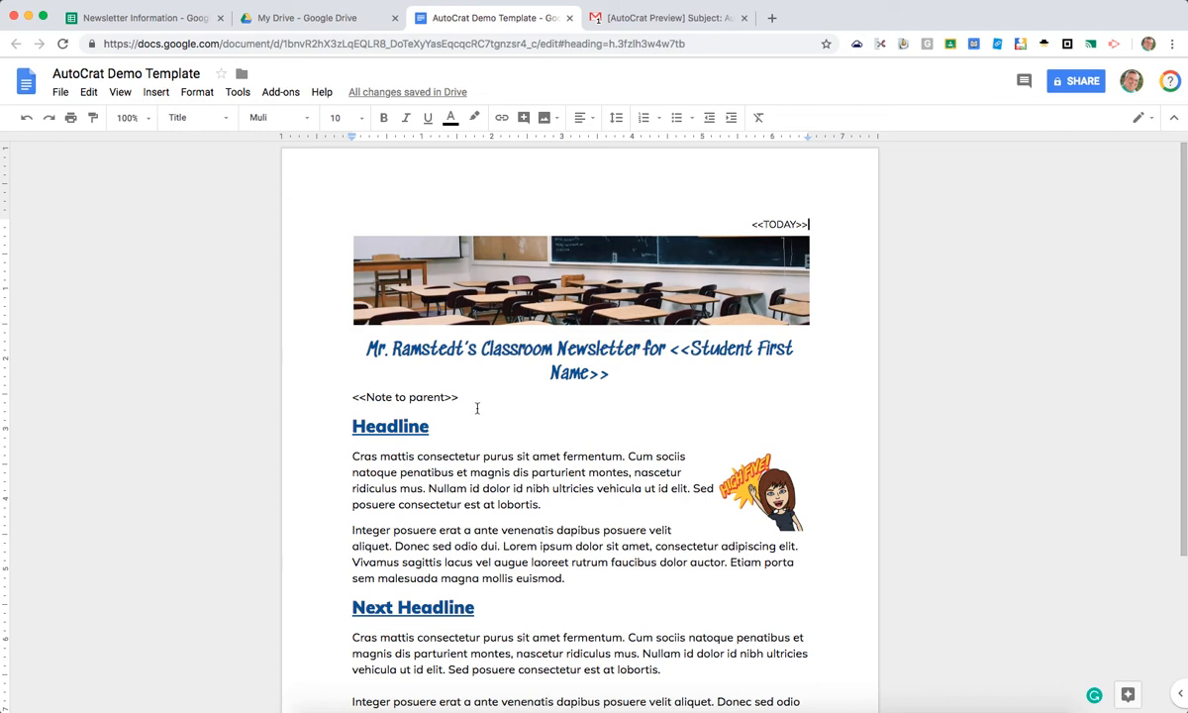
scroll(503, 562, down, 5)
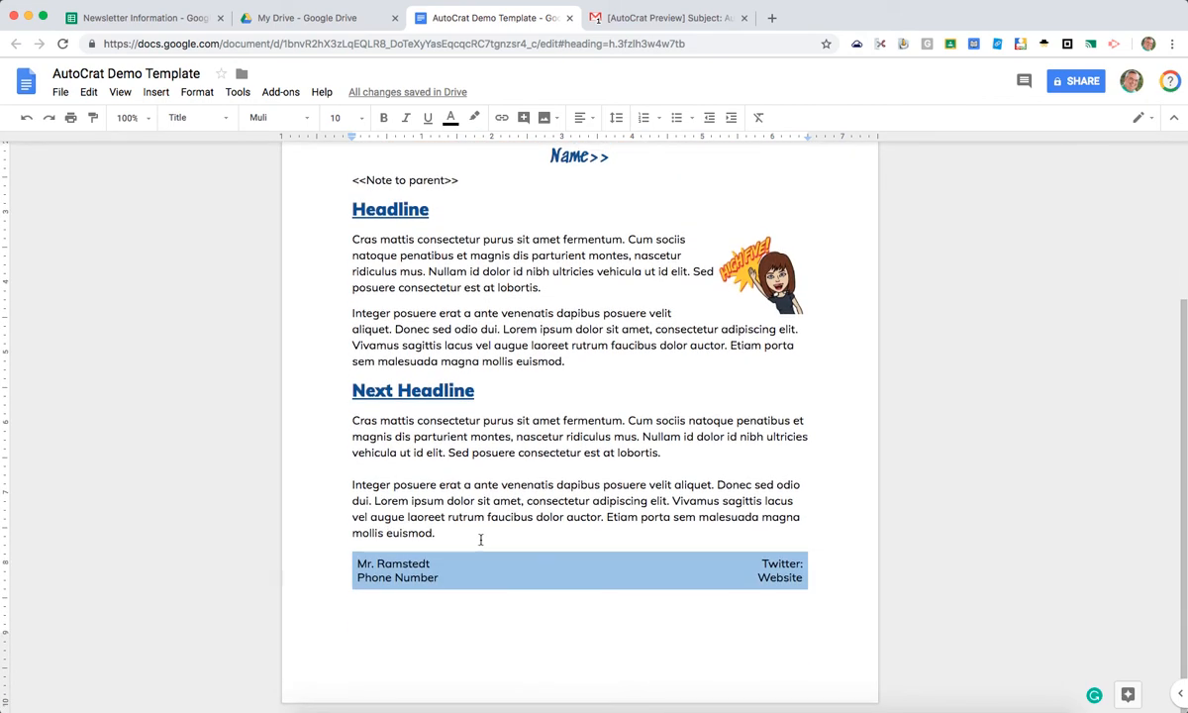
scroll(480, 540, up, 5)
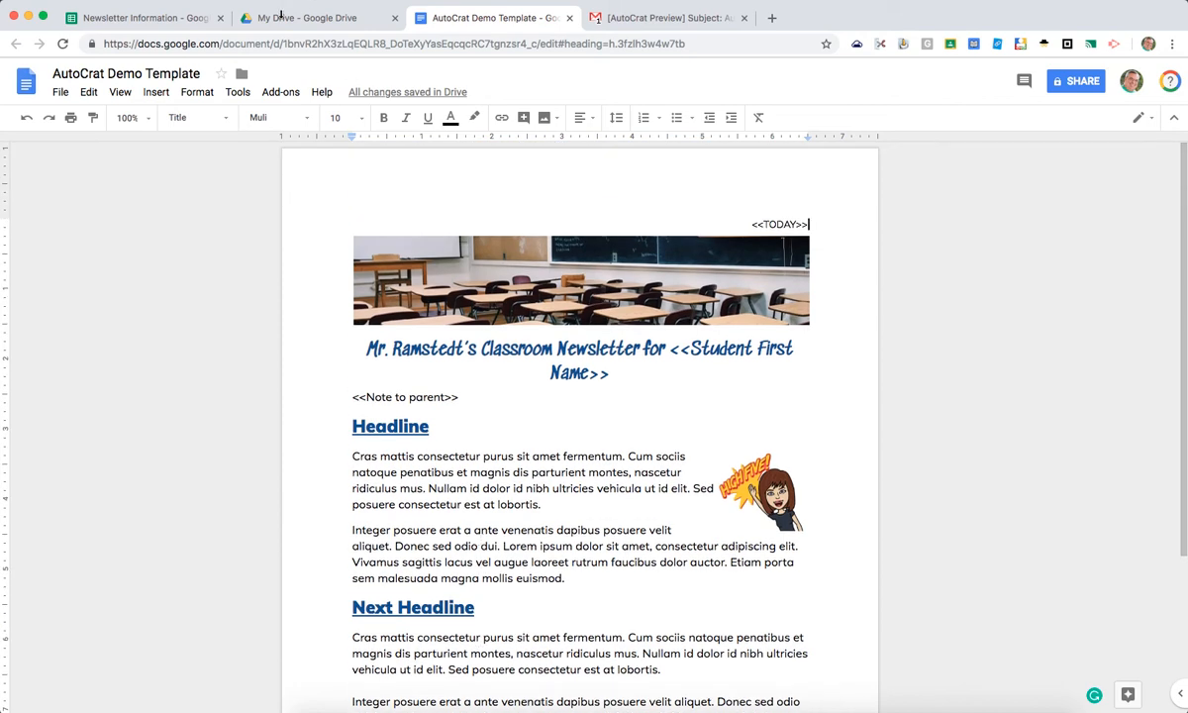
Launch the autoCrat add-on in the Newsletter Information spreadsheet and open AutoCrat Demo Job for editing, dismissing the duplicate header warning.
click(168, 17)
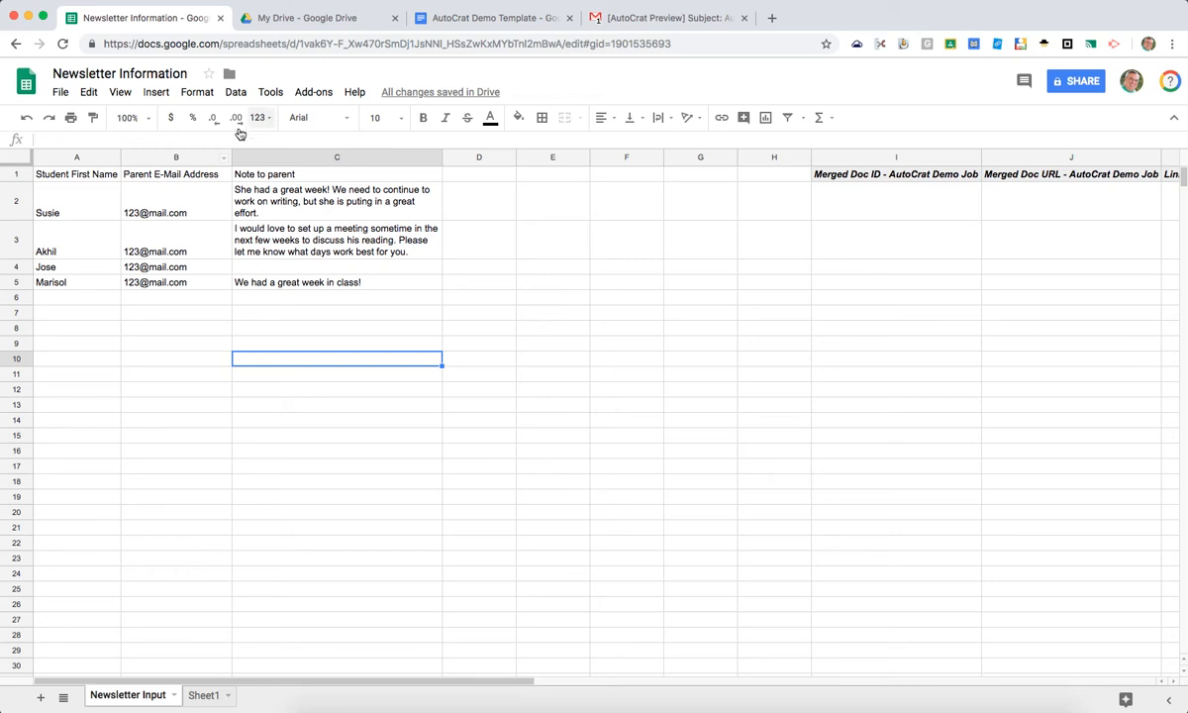
click(314, 93)
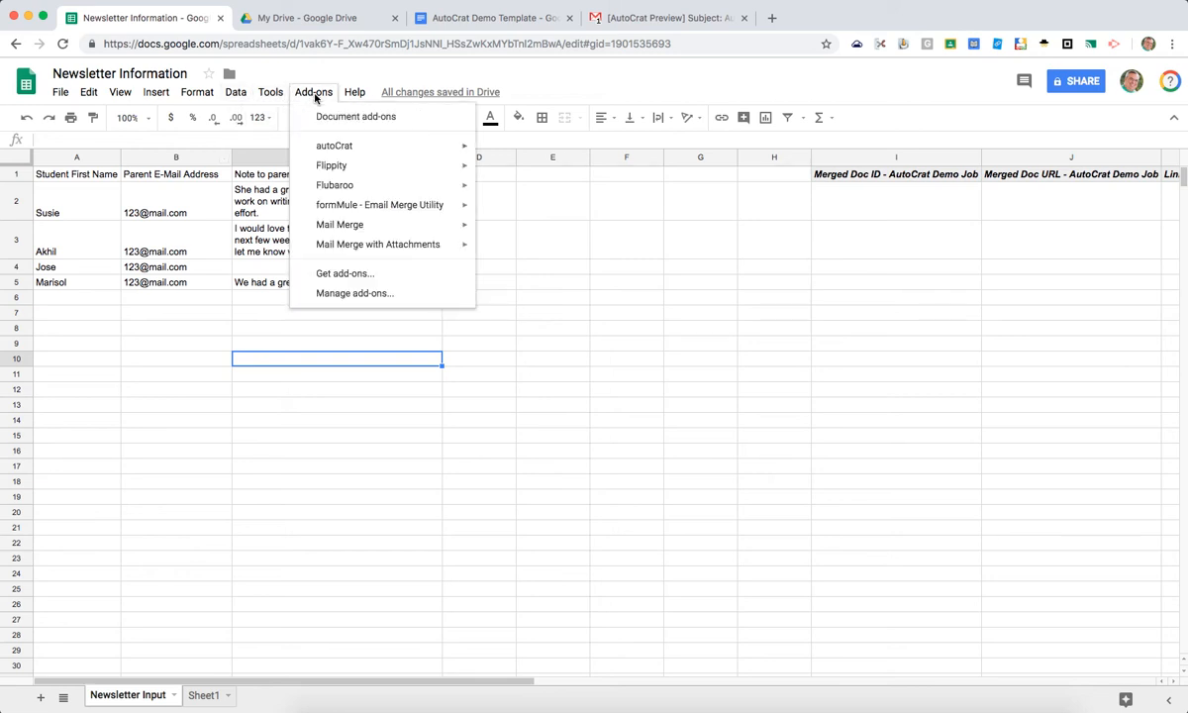
mouse_move(337, 146)
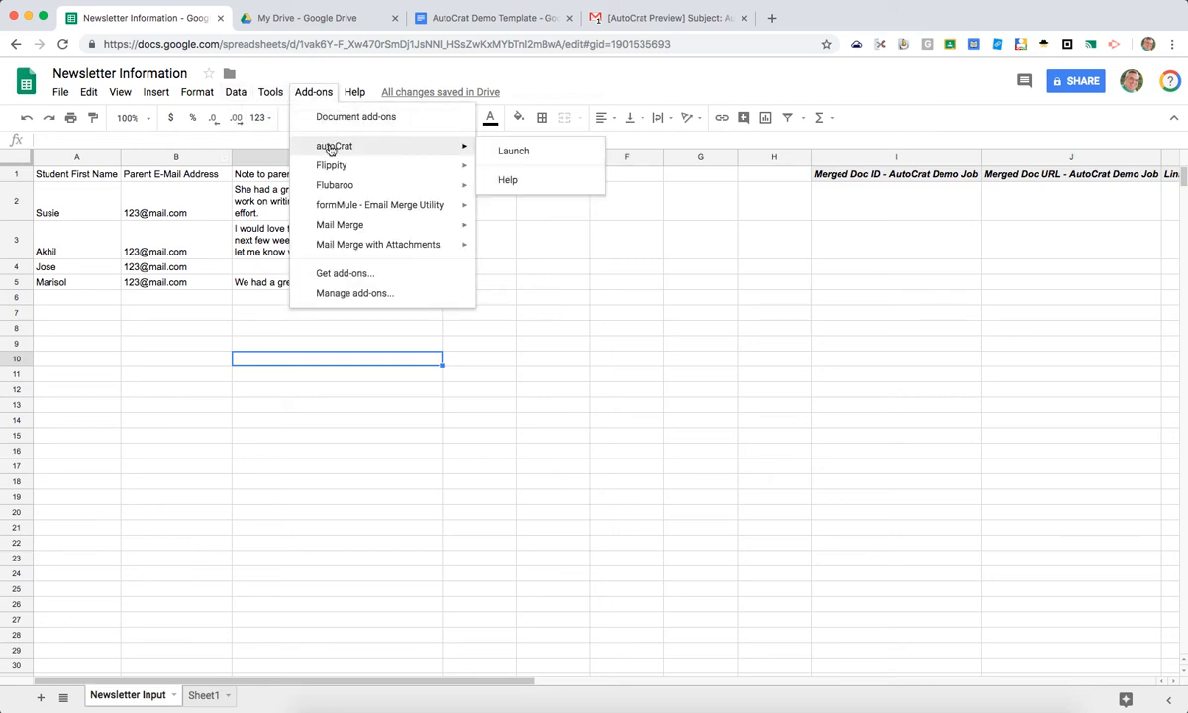
click(545, 154)
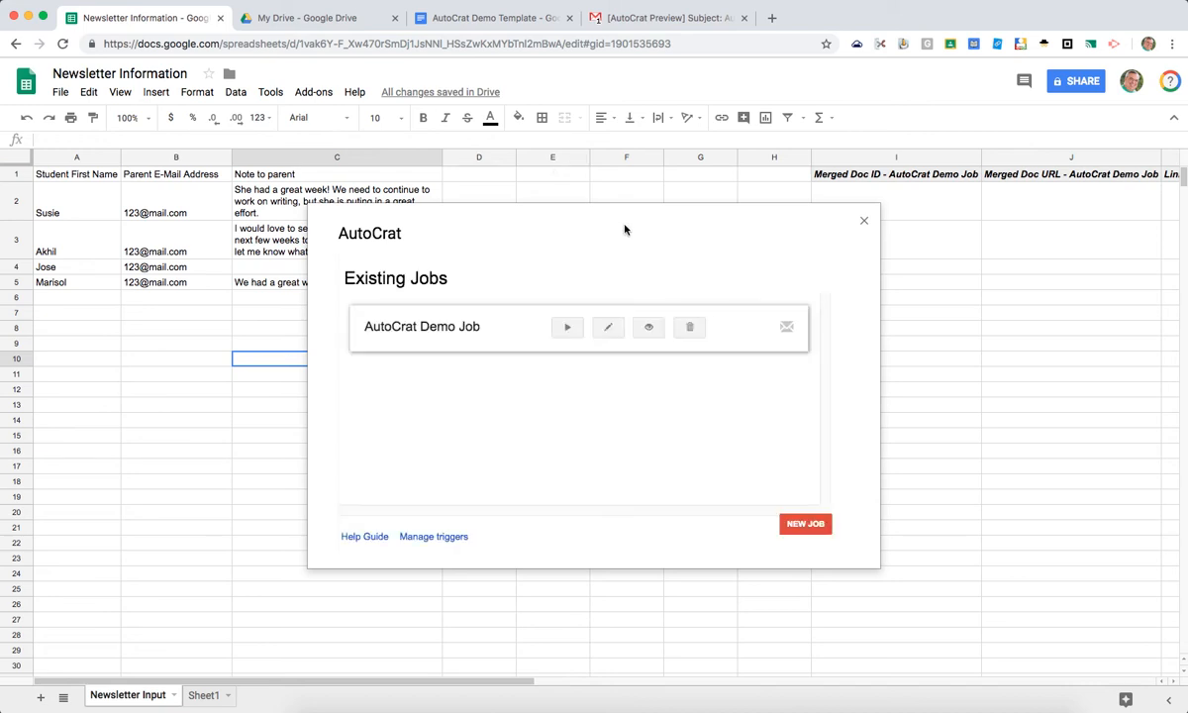
click(607, 330)
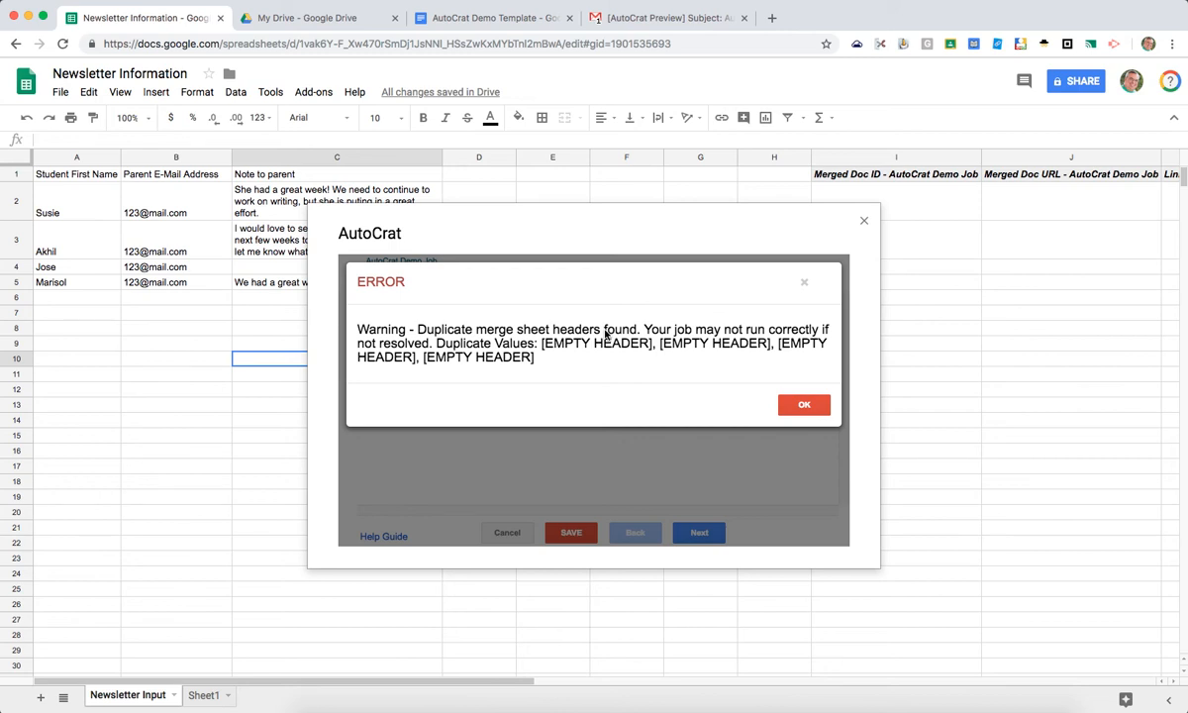
click(809, 406)
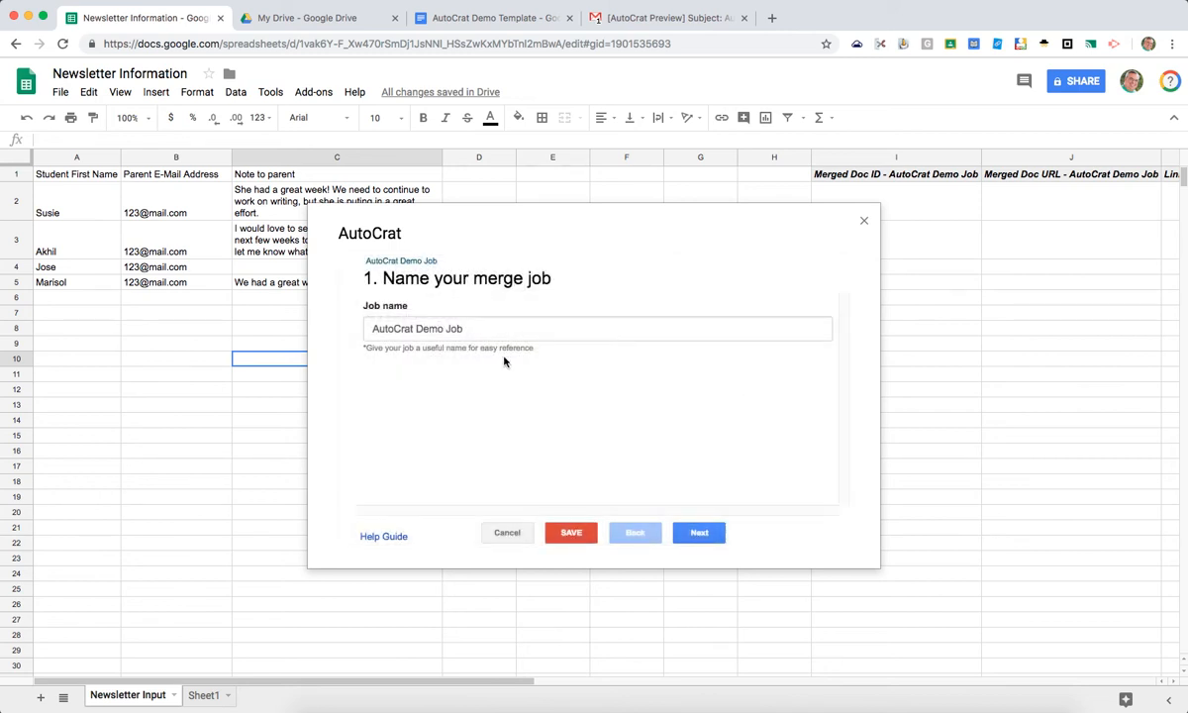
Keep the job name and AutoCrat Demo Template, advance to mapping the source data, and leave <<Student First Name>> as Standard.
click(696, 534)
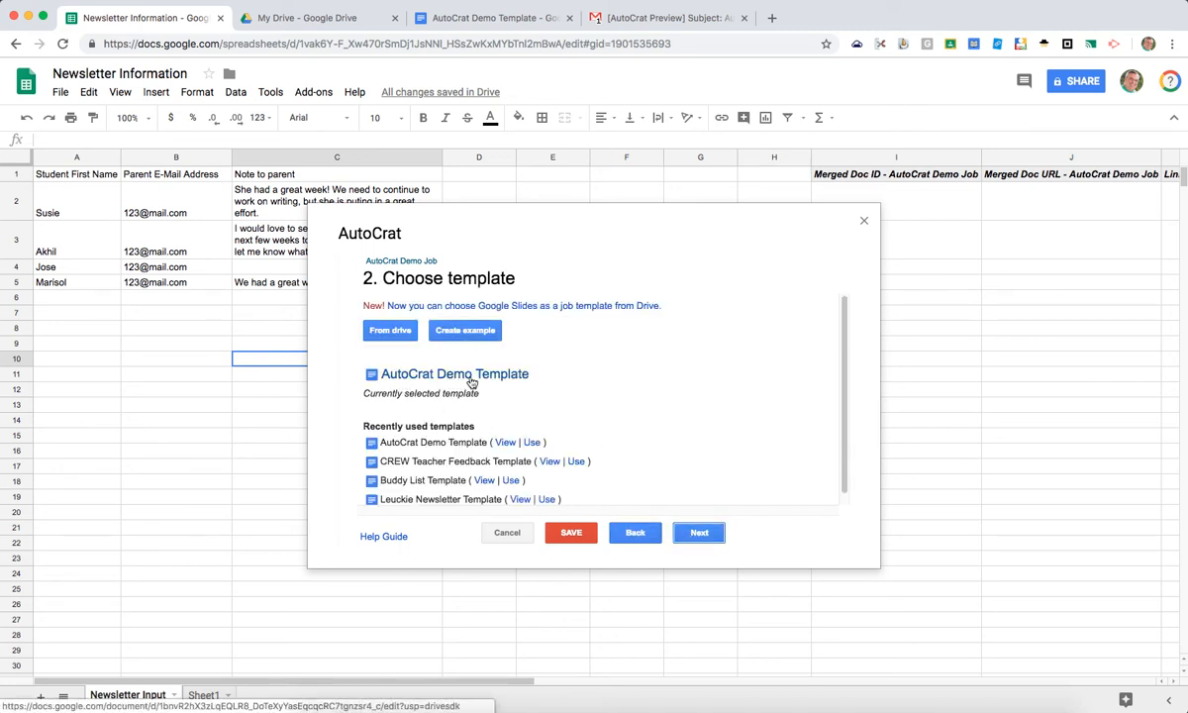
click(697, 533)
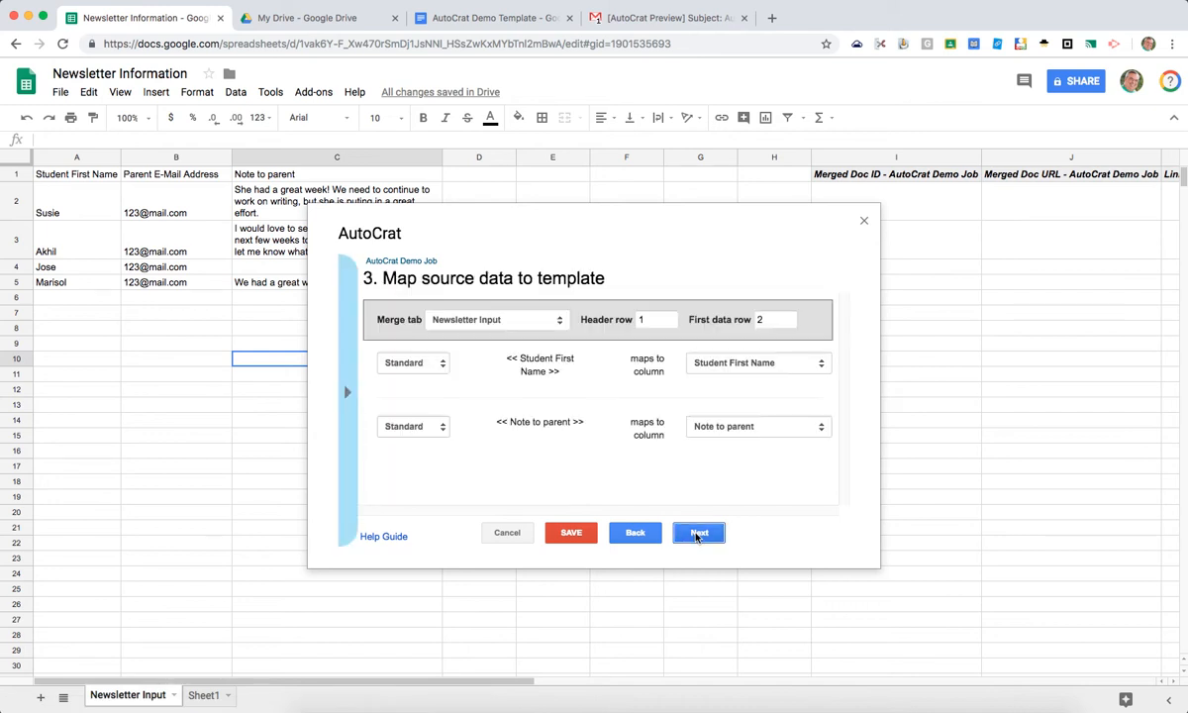
drag(477, 336, 548, 395)
click(433, 364)
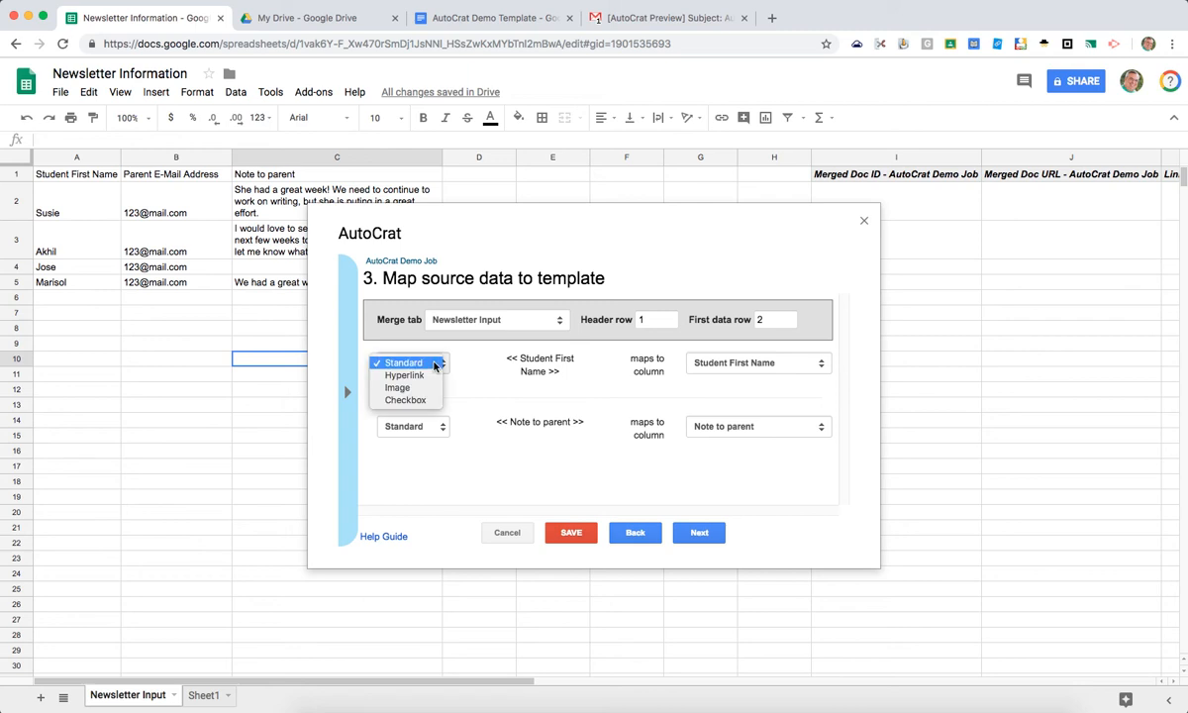
click(433, 364)
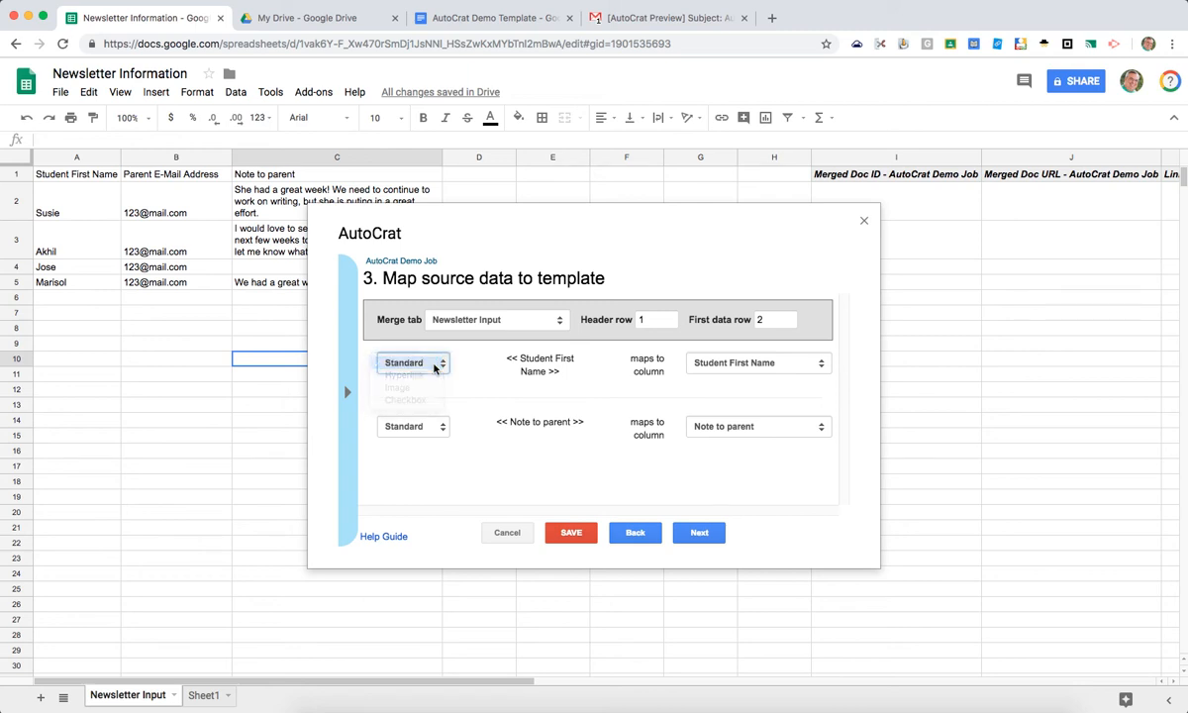
Keep <<Note to parent>> as Standard and highlight the matching <<Student First Name>> tag in the AutoCrat Demo Template title before returning to the spreadsheet.
click(432, 426)
click(436, 426)
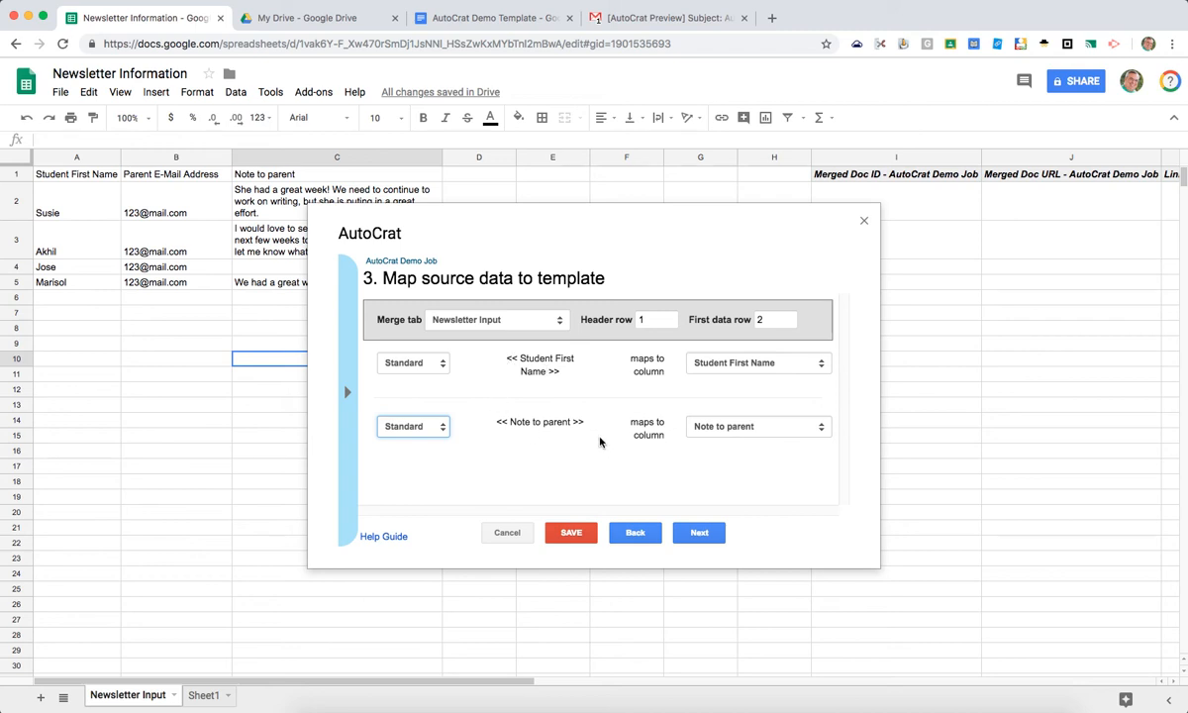
click(457, 16)
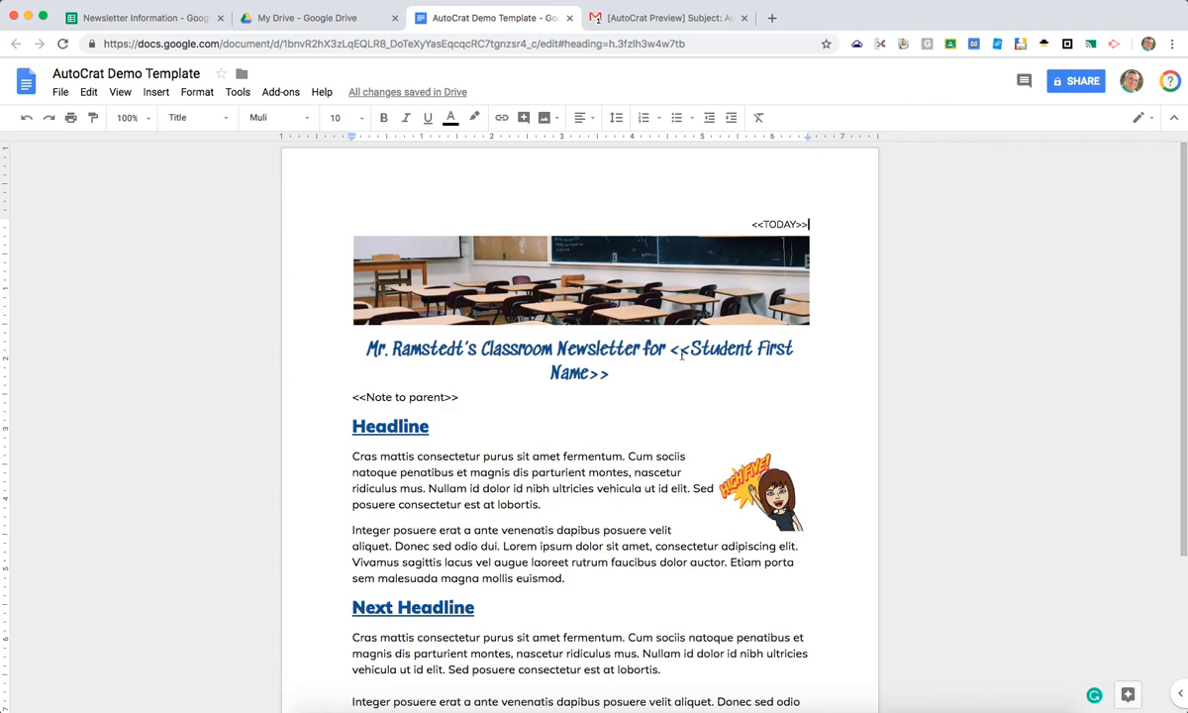
drag(669, 349, 611, 373)
key(super+c)
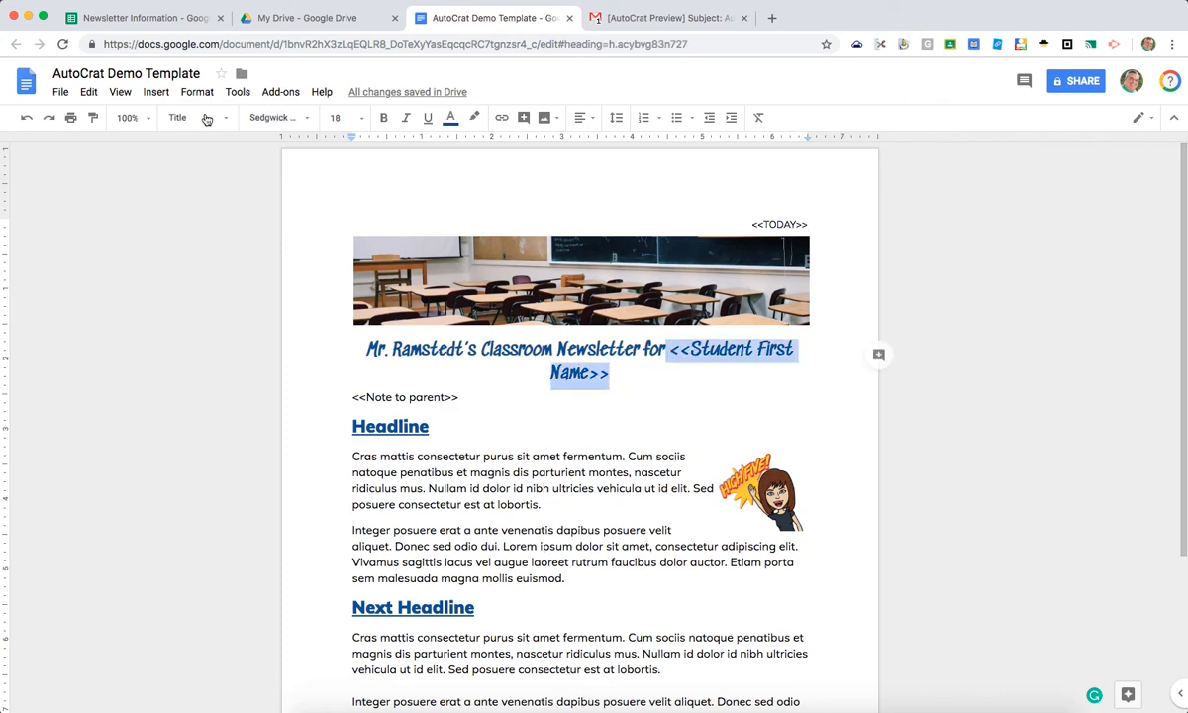
click(182, 21)
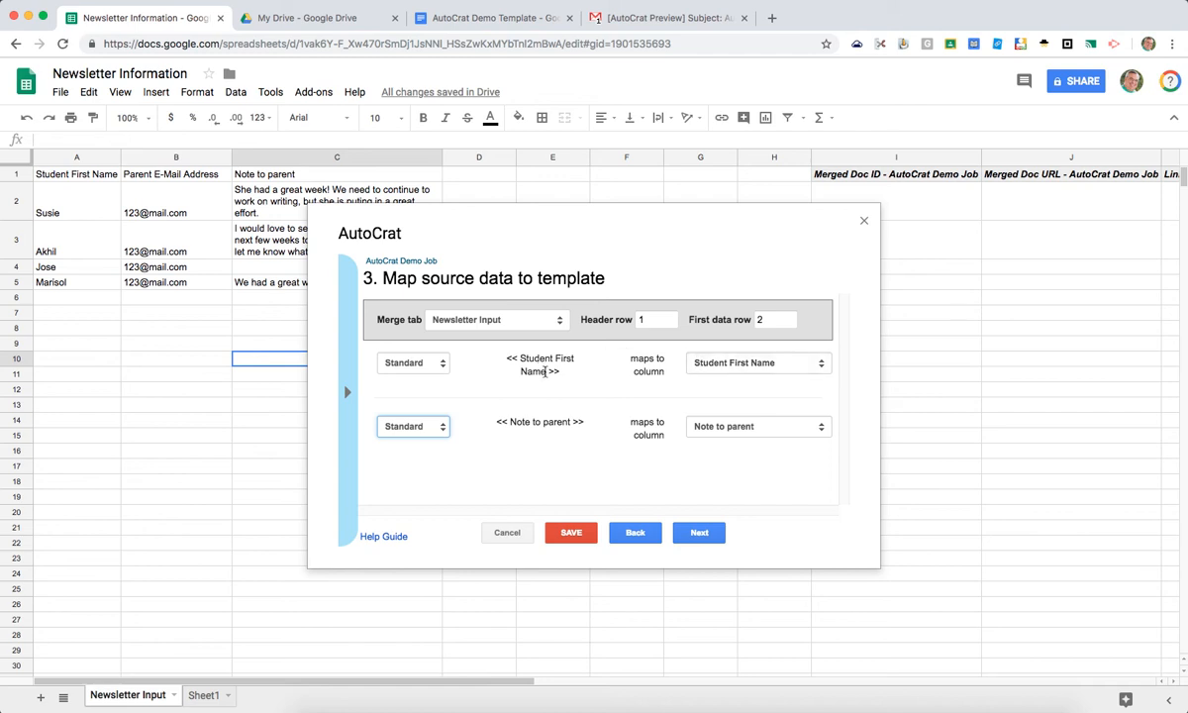
Highlight the <<Student First Name>> tag in the mapping and keep it mapped to the Student First Name column.
drag(560, 371, 477, 339)
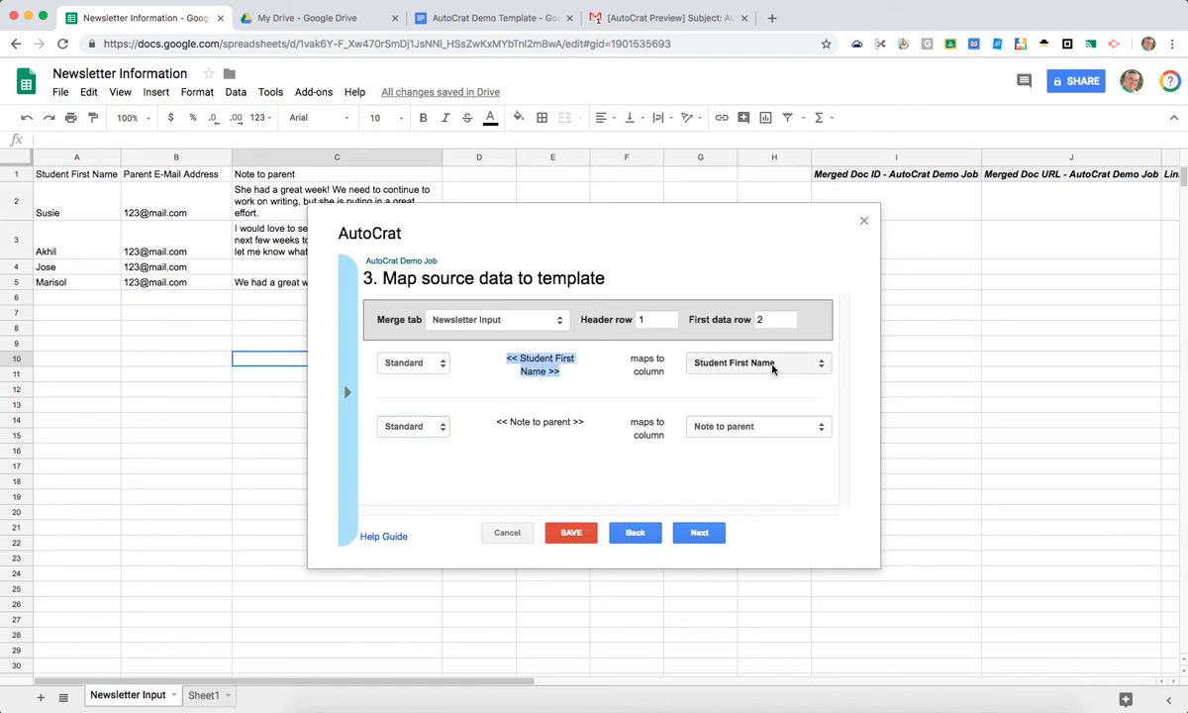
click(774, 367)
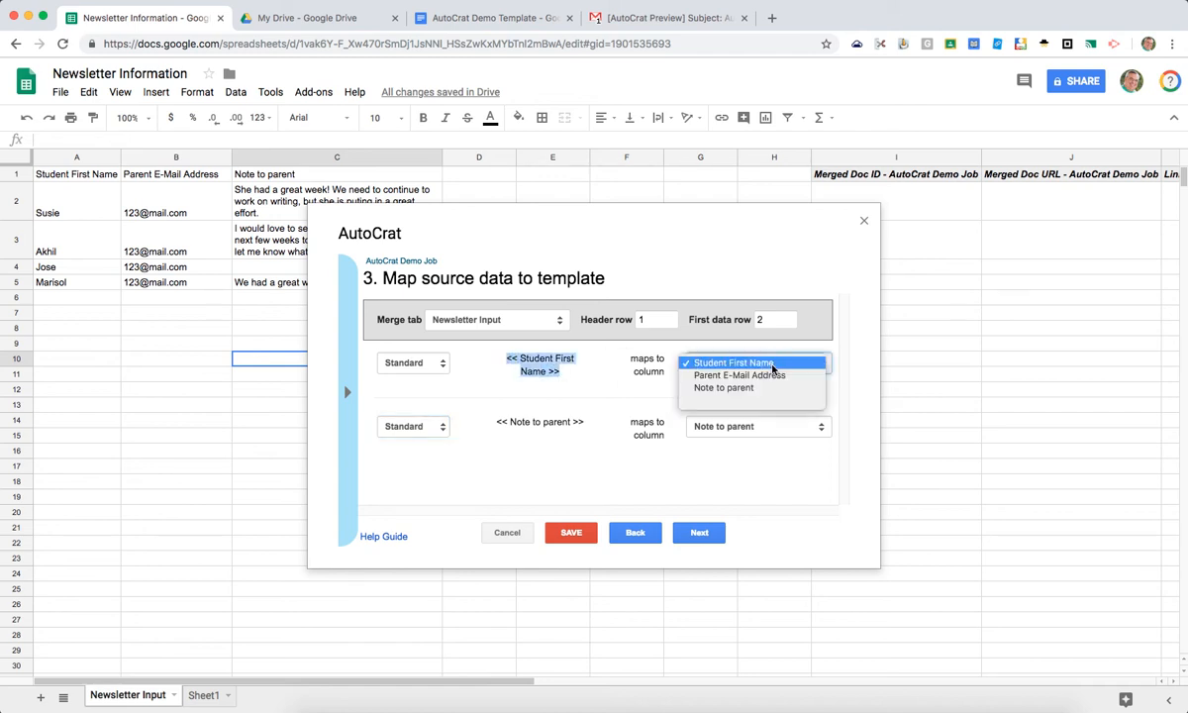
click(598, 396)
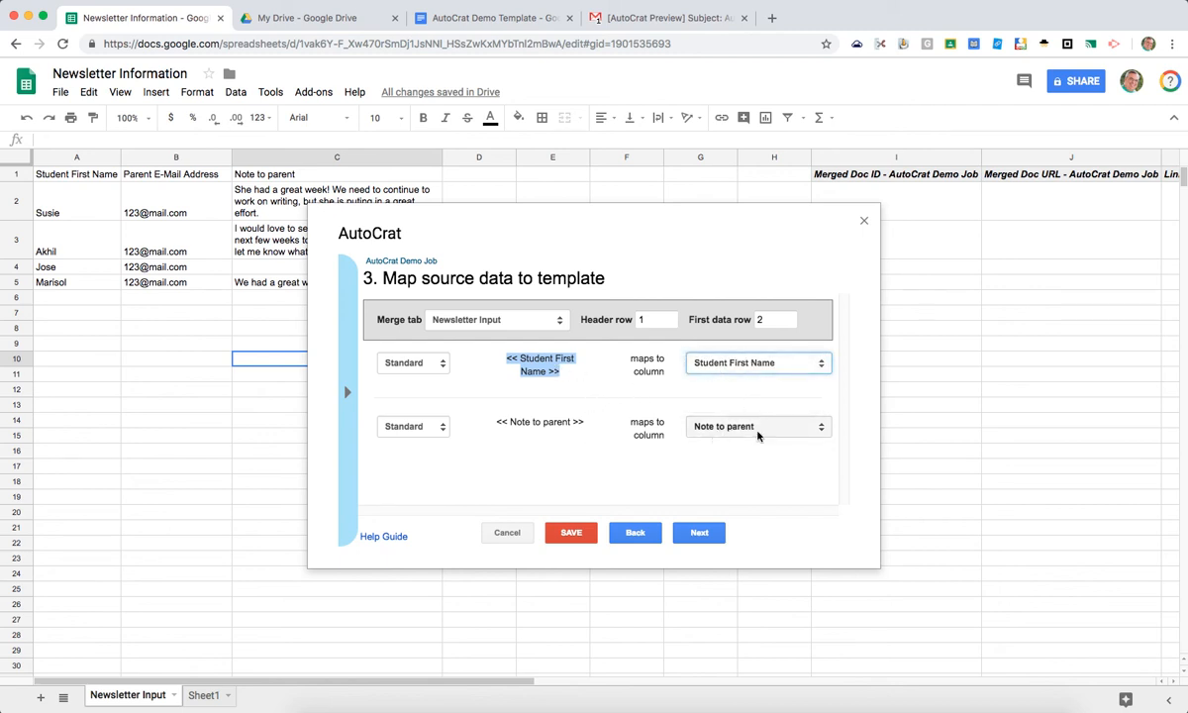
Advance to the file settings and set the file name to "Weekly Newsletter for <<Student First Name>>" using the merge tag list.
click(703, 534)
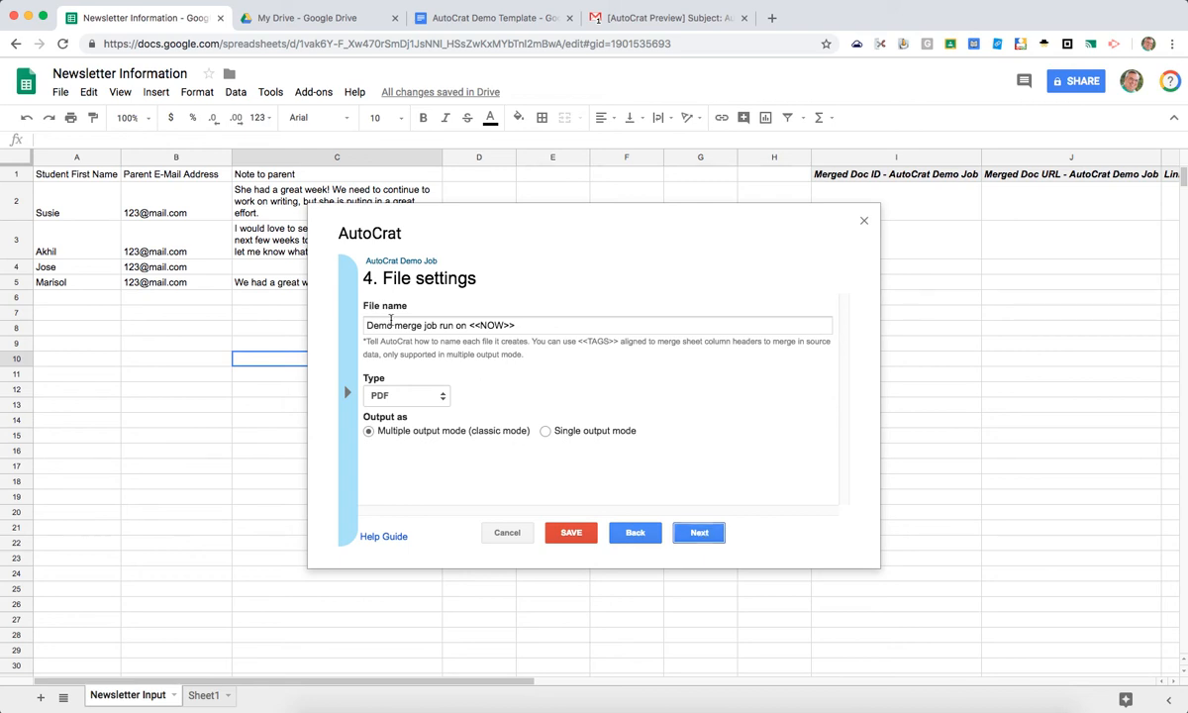
drag(365, 325, 746, 314)
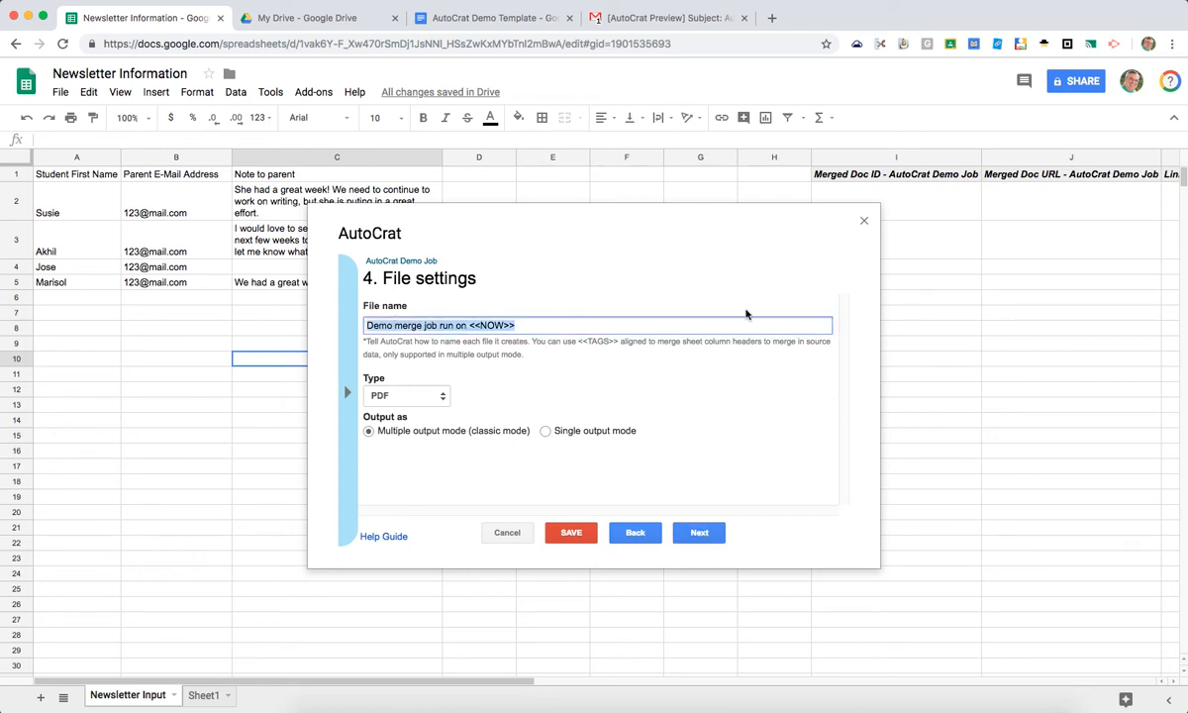
text(Wee)
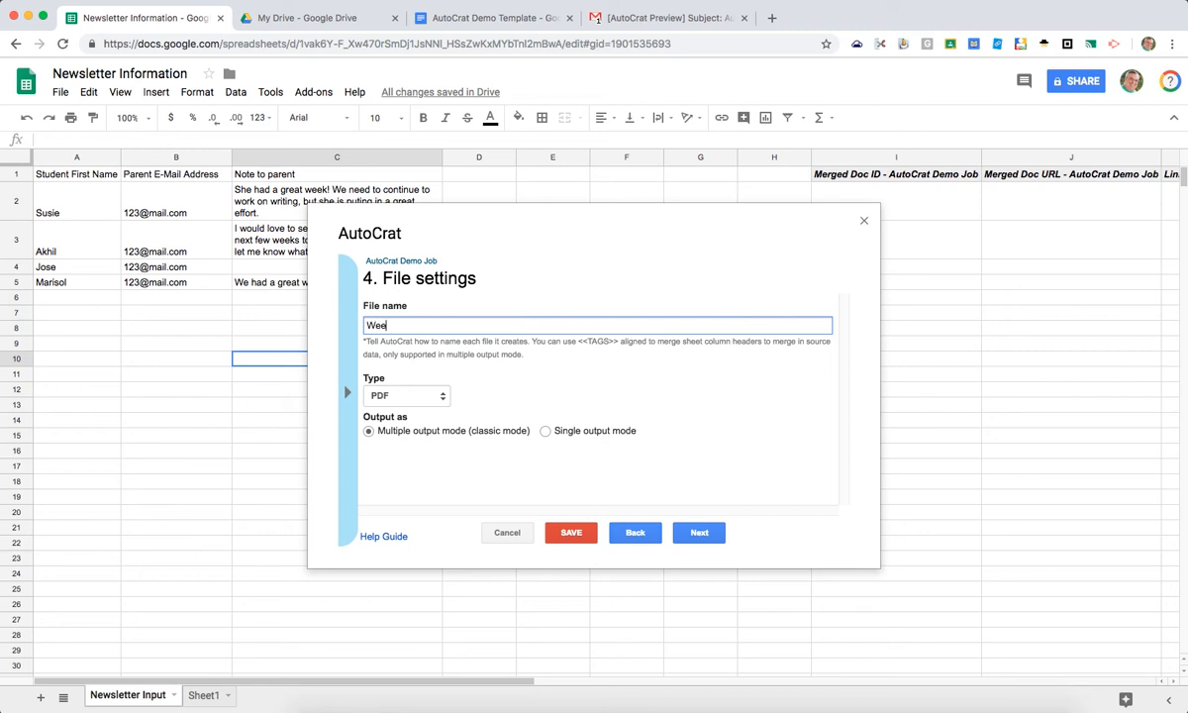
text(kly Newsletter for)
click(350, 393)
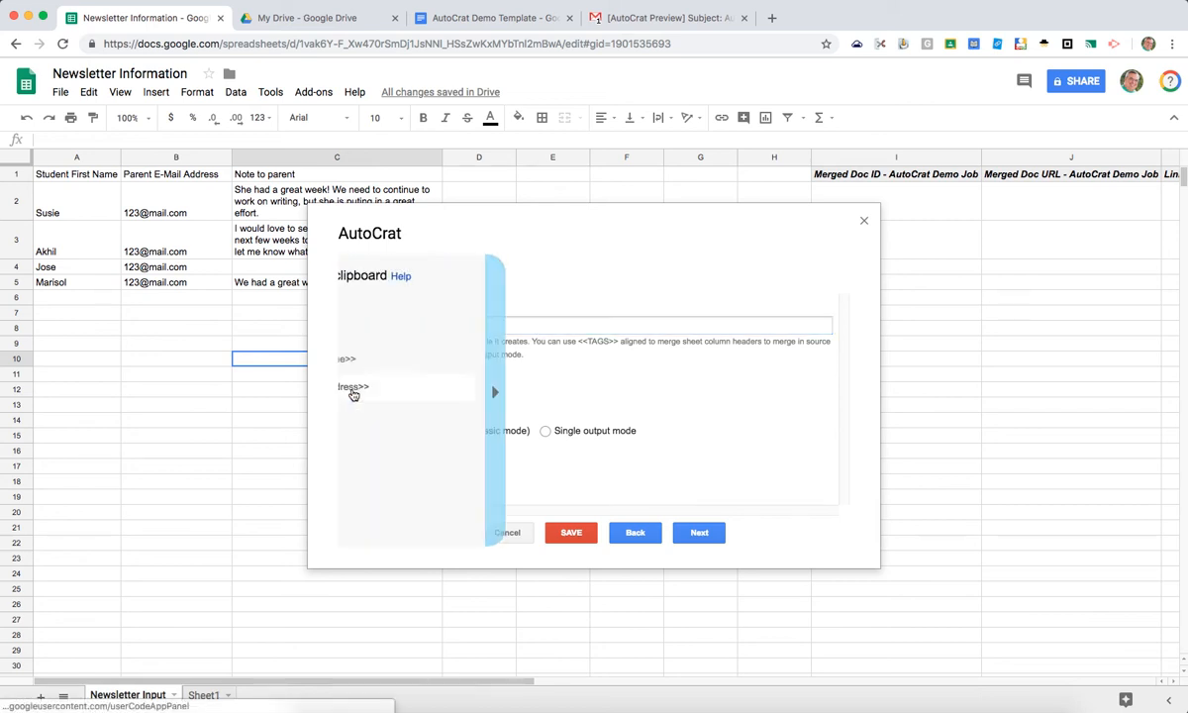
click(409, 355)
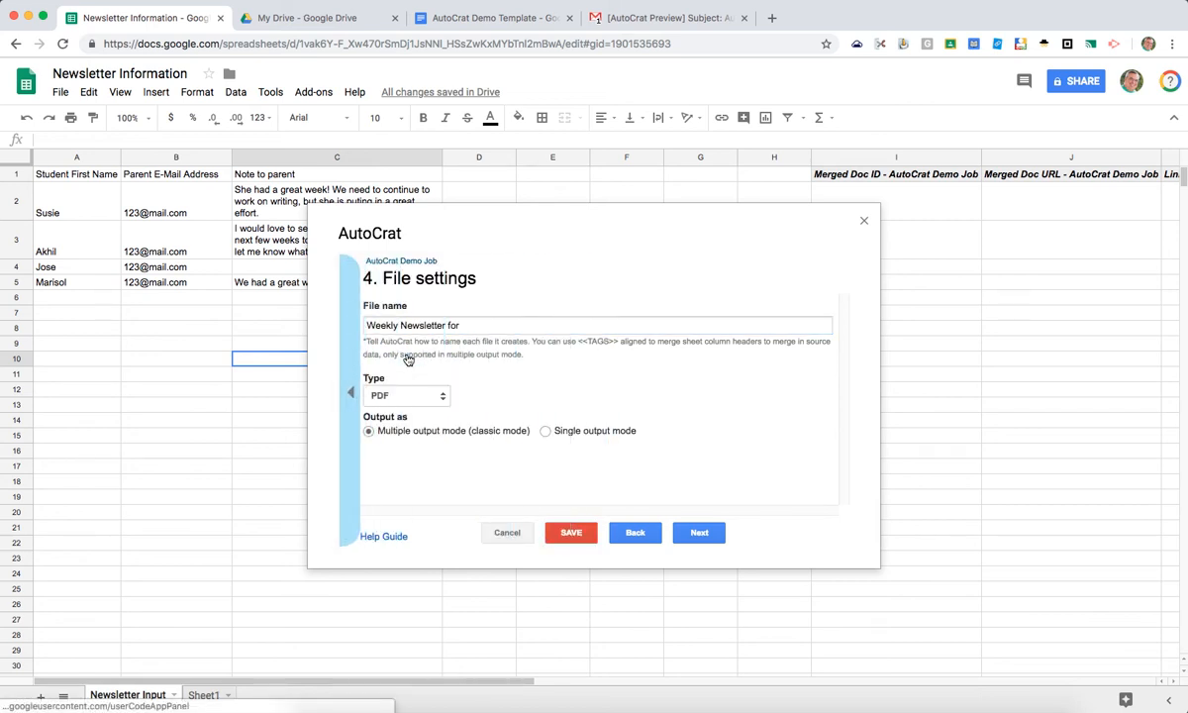
click(480, 325)
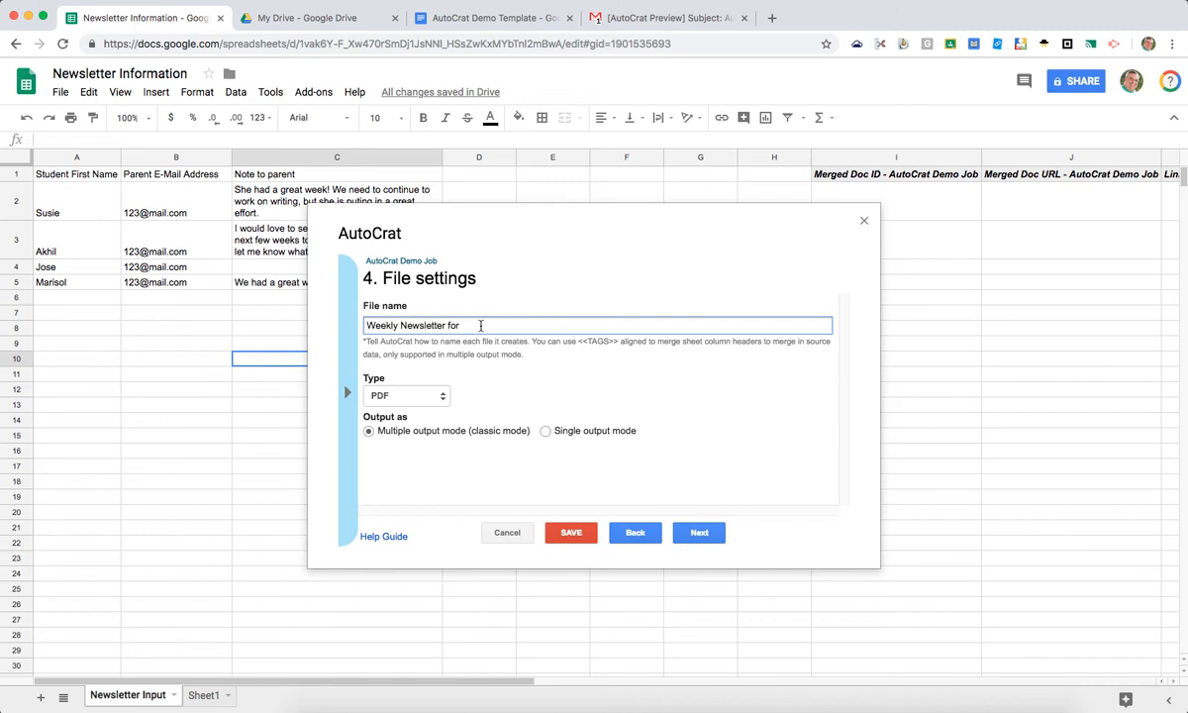
key(super+v)
Keep PDF output and the Newsletter Samples destination folder, skip the optional settings, and advance to the email fields under Share docs & send emails.
click(698, 535)
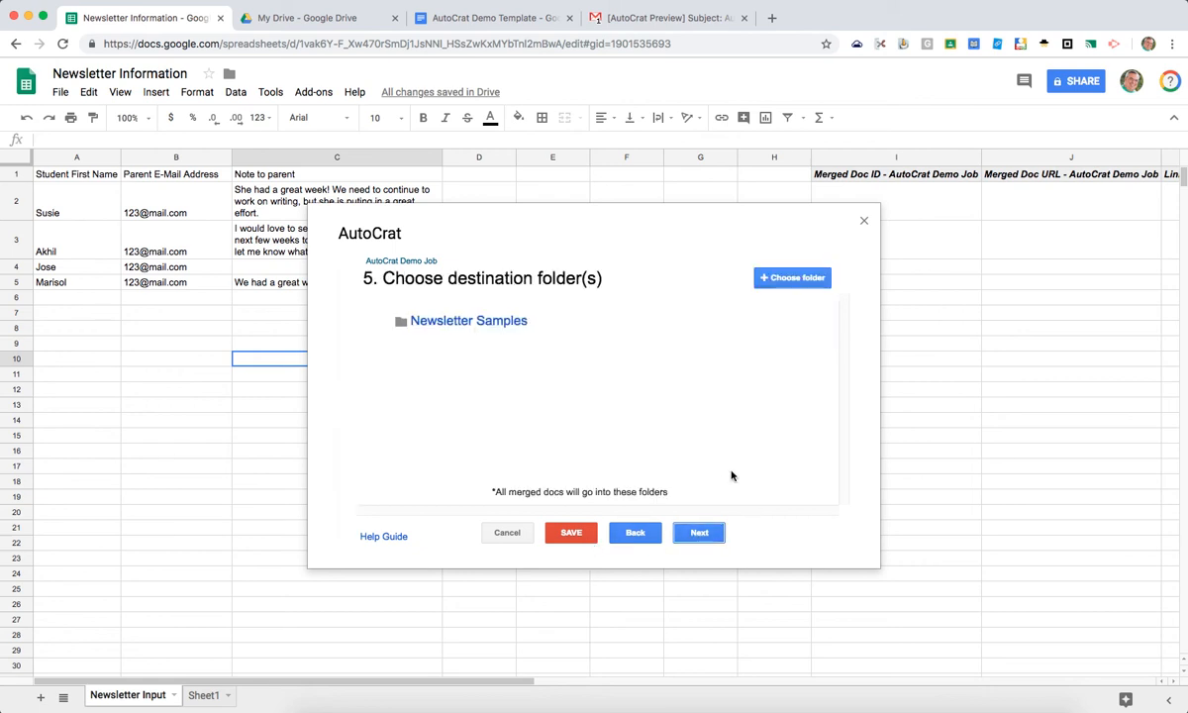
click(698, 535)
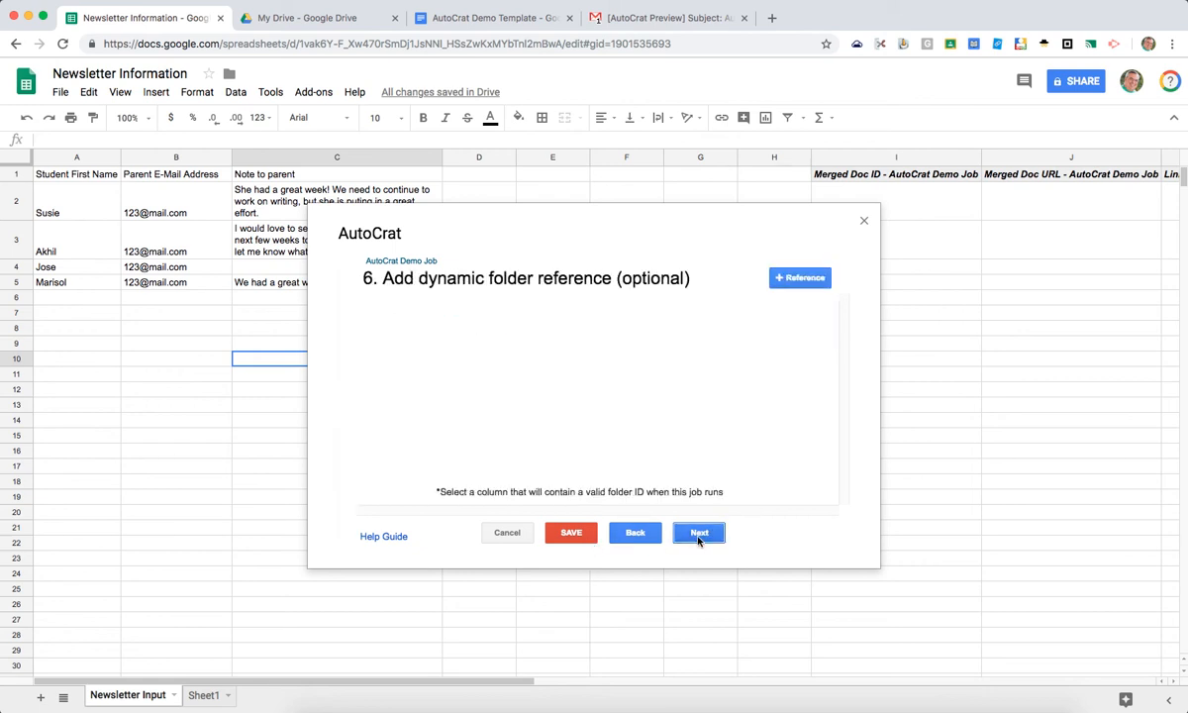
click(698, 534)
click(699, 535)
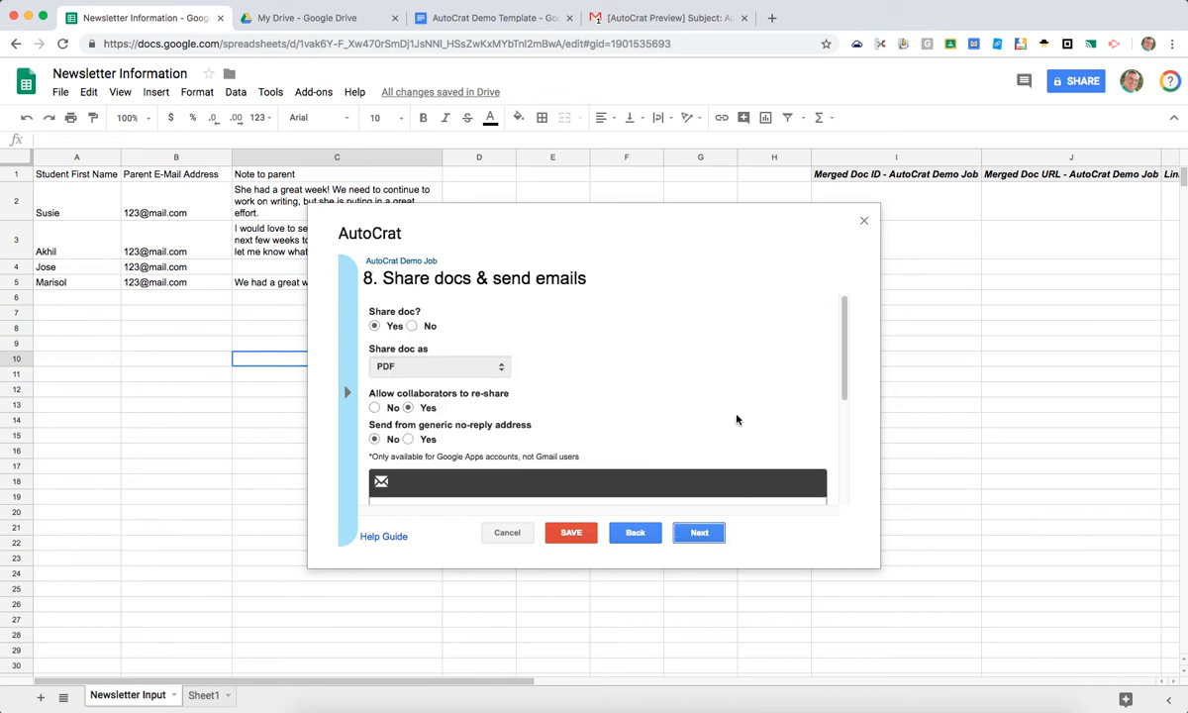
scroll(735, 416, down, 5)
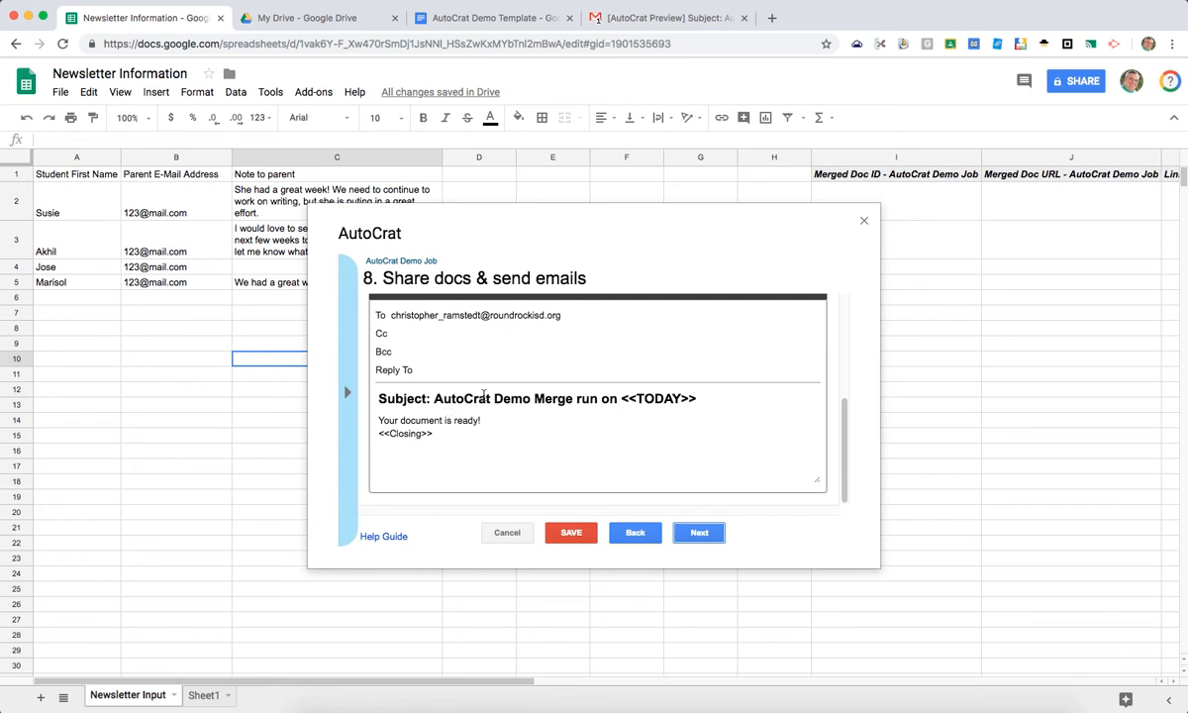
Highlight the email's recipient address and look up the <<Parent E-Mail Address>> merge tag without replacing the address.
drag(389, 315, 571, 315)
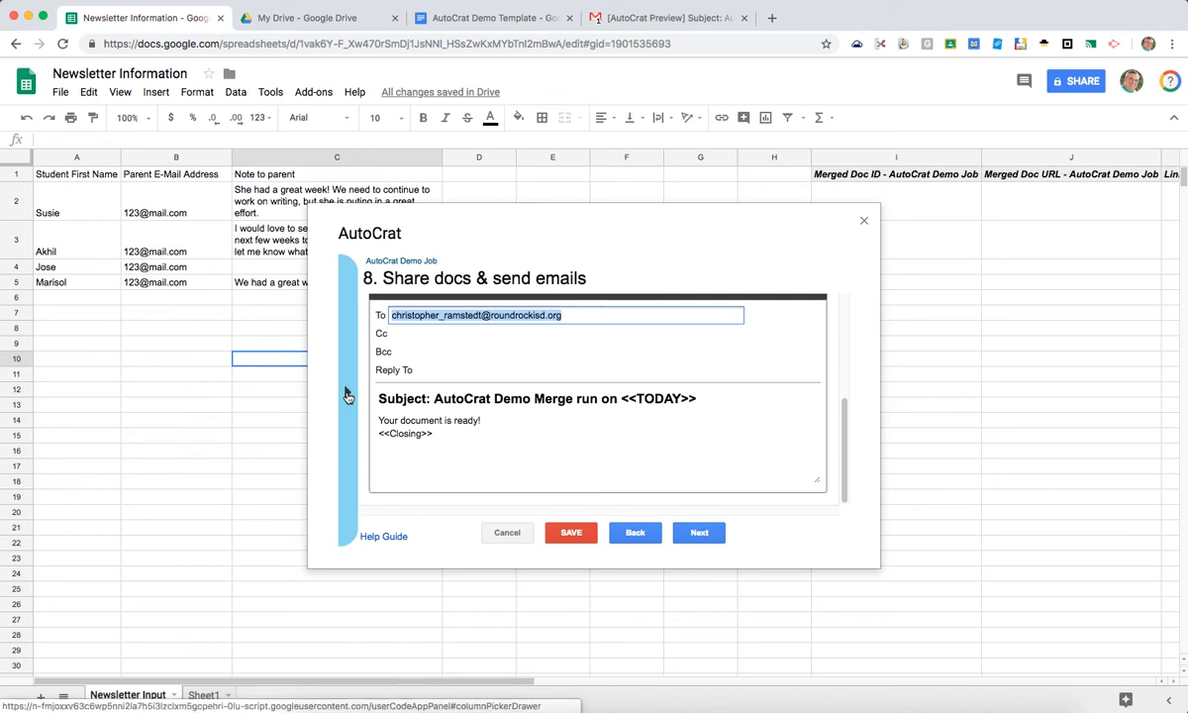
click(347, 395)
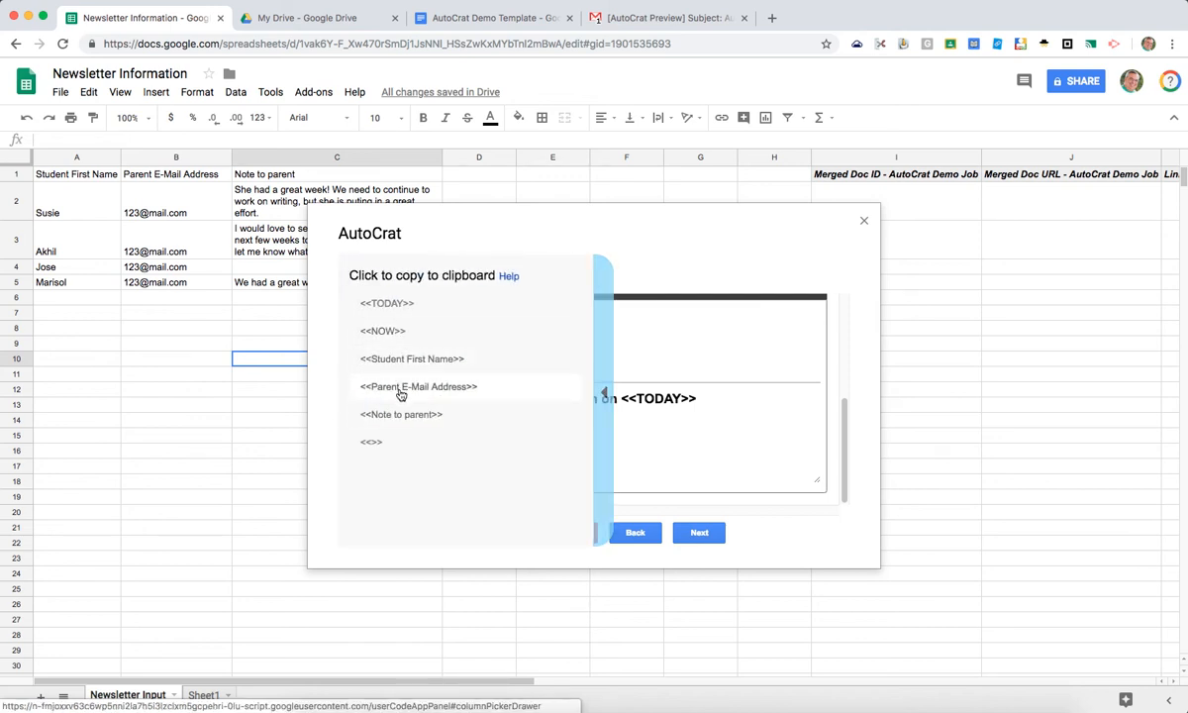
click(604, 393)
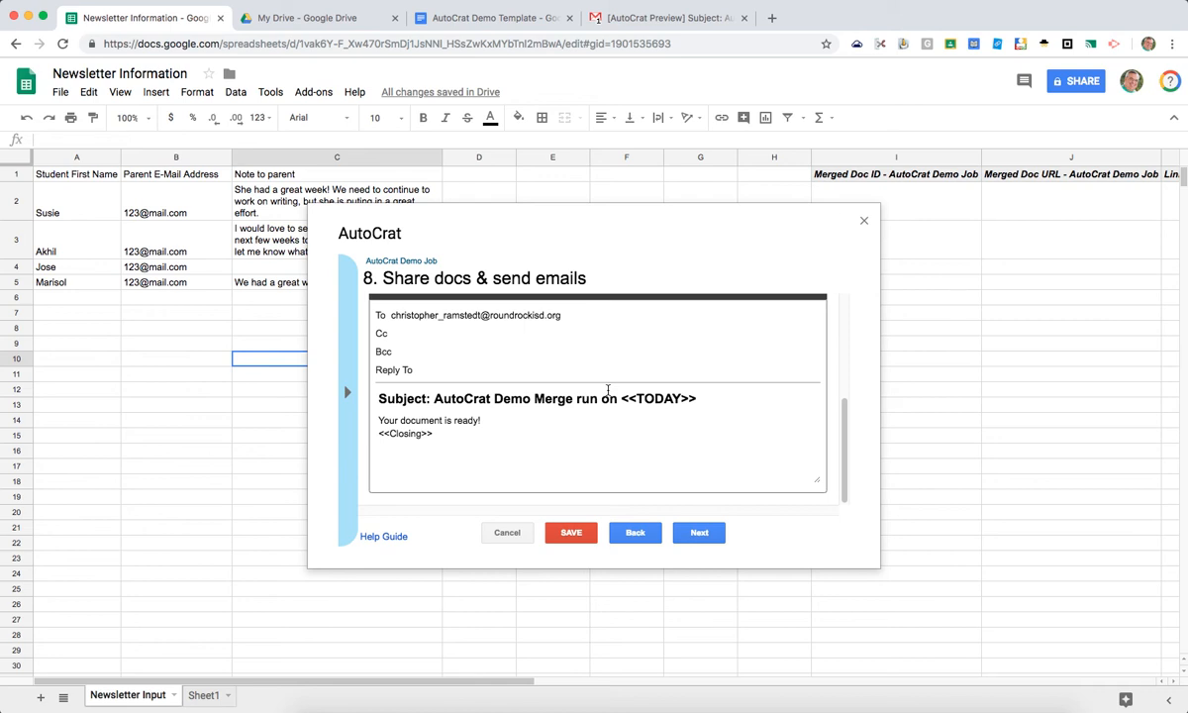
Replace the email subject with "<<Student First Name>>'s Newsletter for <<TODAY>>", taking the tags from the merge tag list.
click(449, 401)
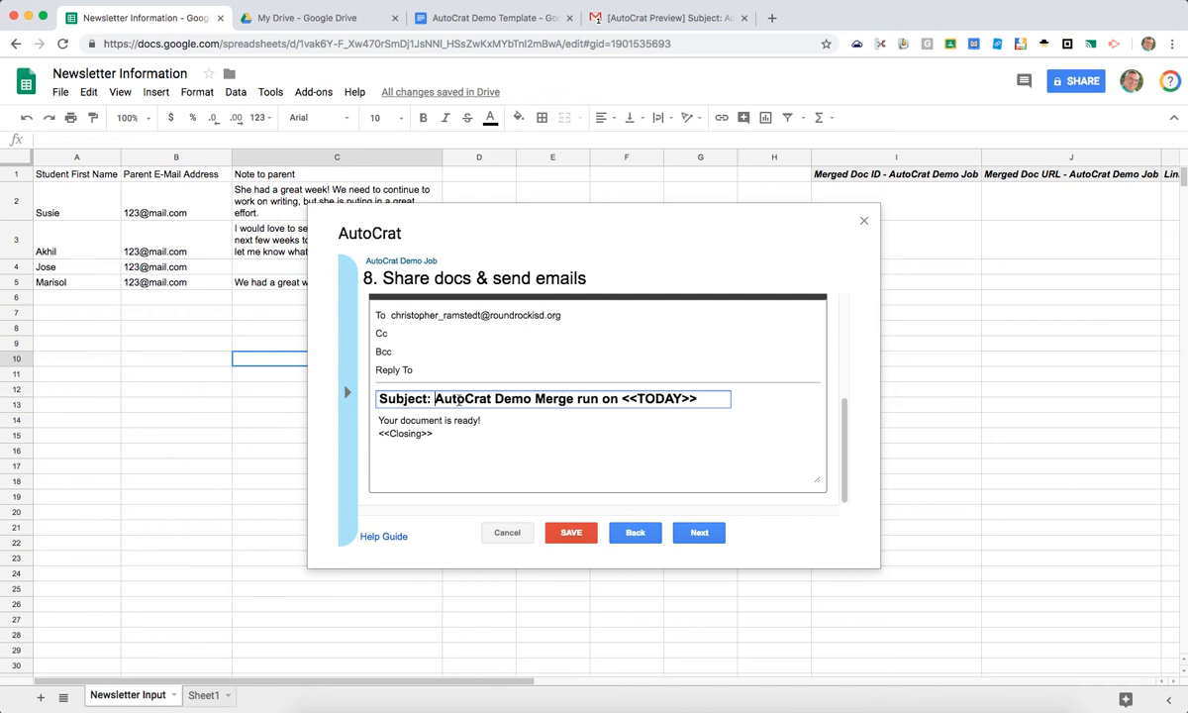
triple_click(459, 399)
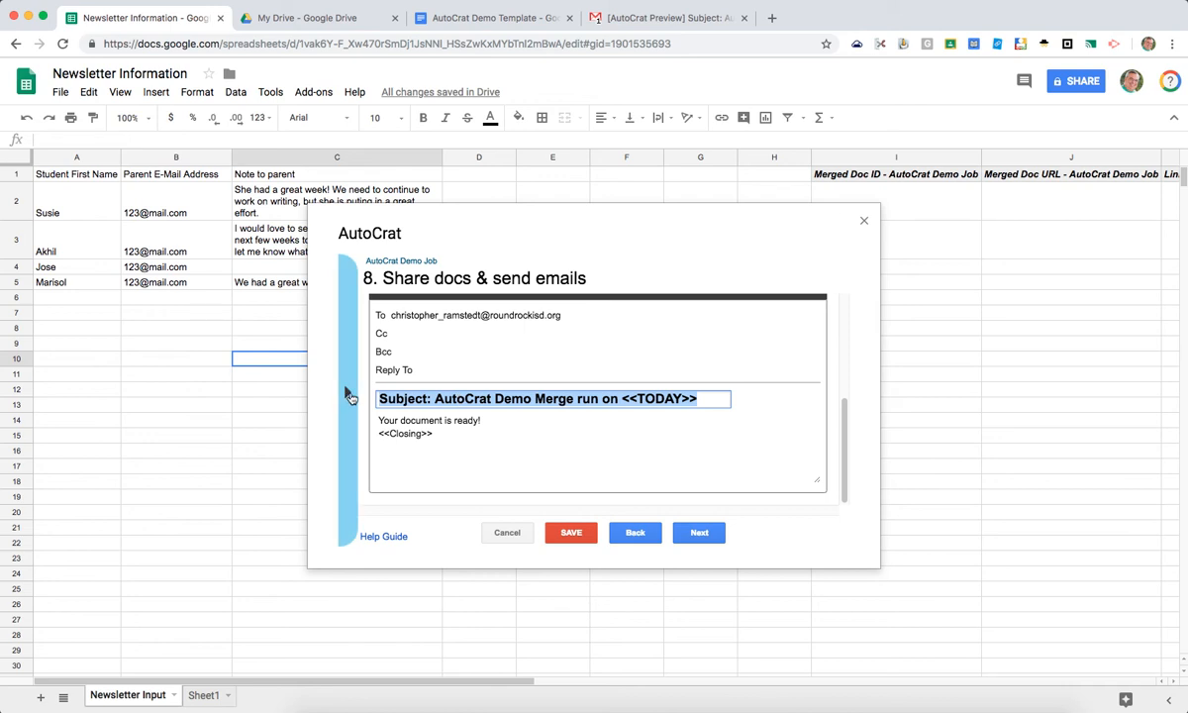
click(347, 392)
click(401, 346)
triple_click(527, 398)
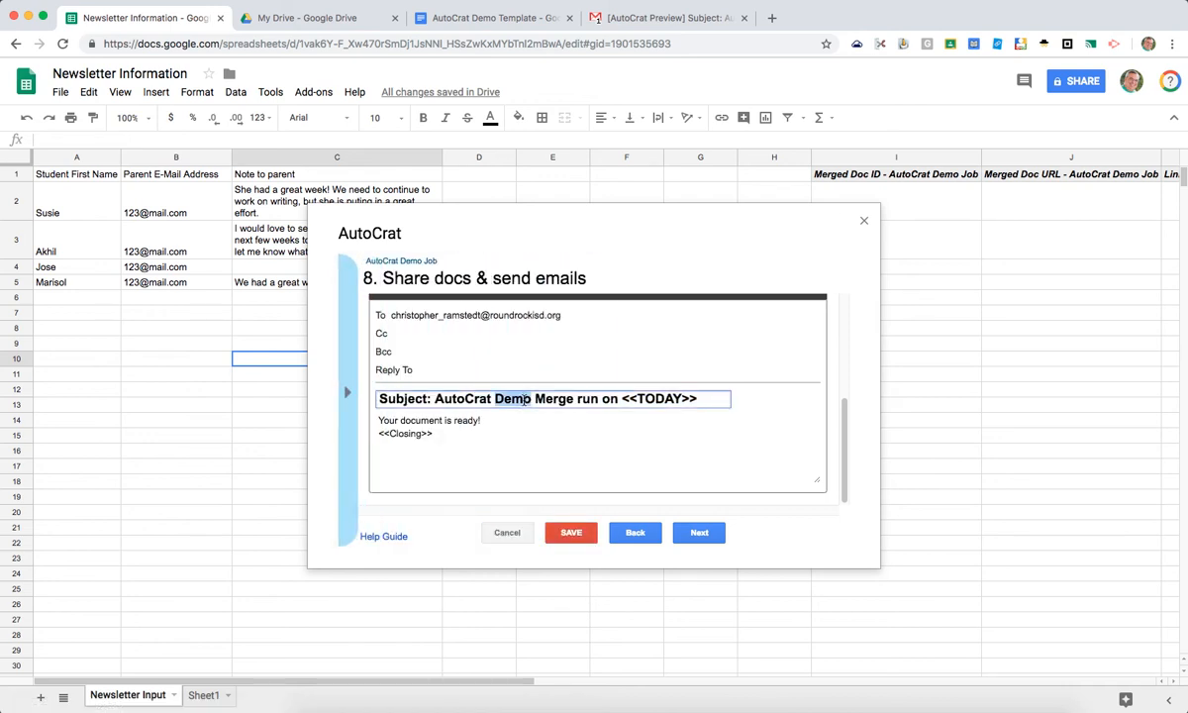
text(<<Student First Name>>)
text('s Newsletter for)
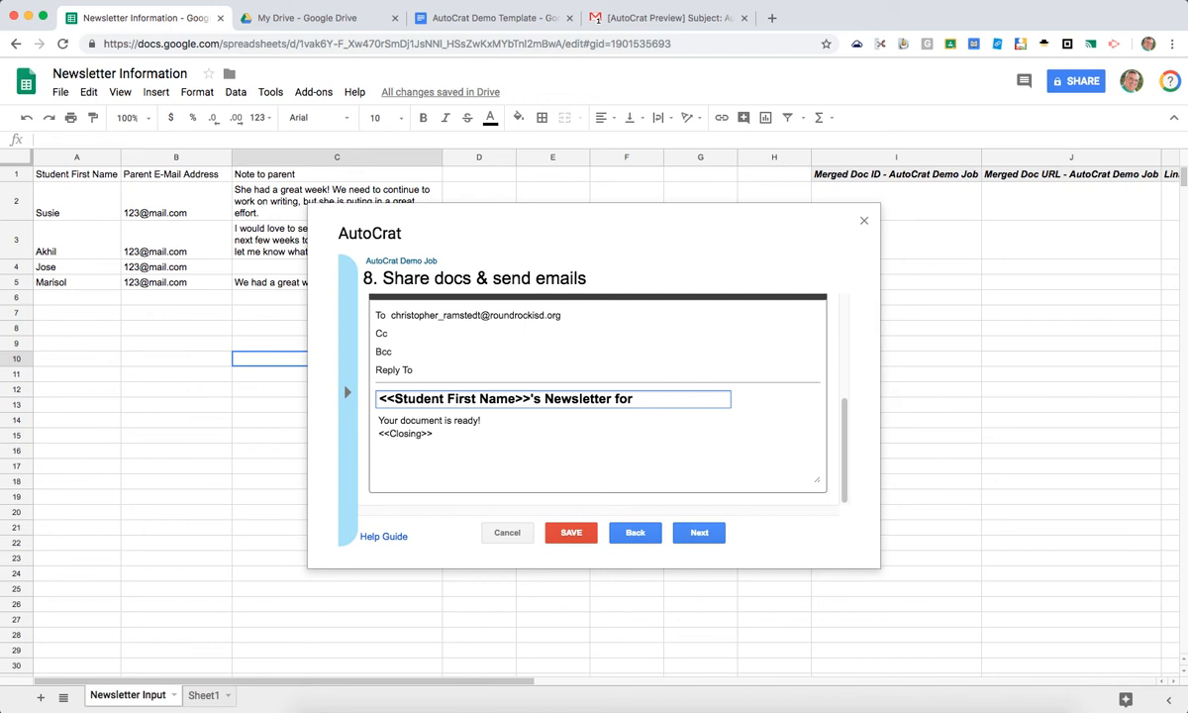
click(344, 396)
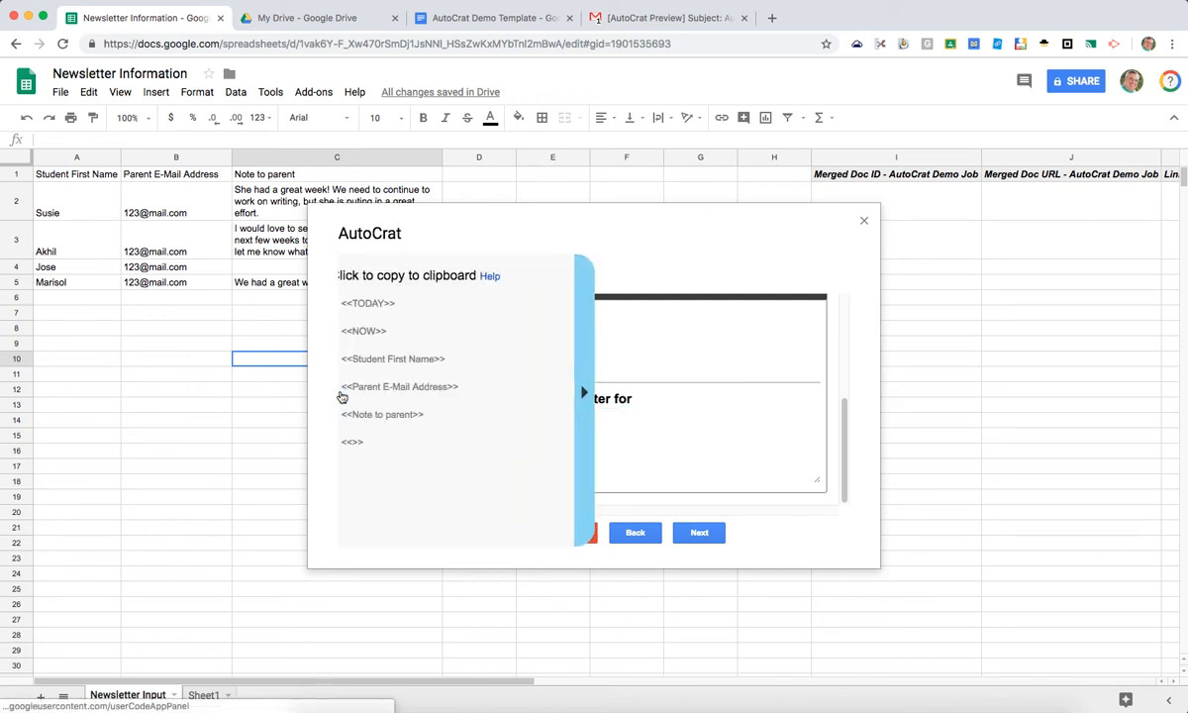
click(419, 304)
click(684, 400)
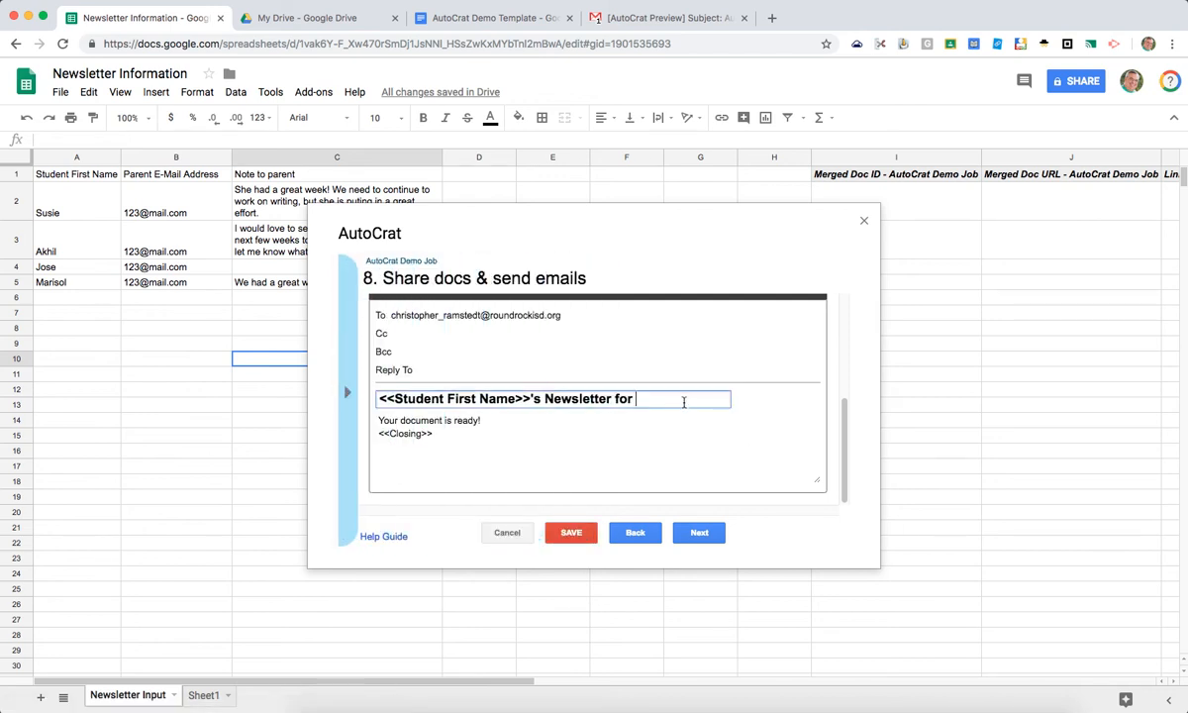
text(<<TODAY>>)
Replace the email body with "Dear Parent," and "Attached is this week's newsletter. Enjoy!", signed with the teacher's name.
triple_click(446, 423)
key(ctrl+a)
key(BackSpace)
text(Dear Parent,)
key(Return)
key(Return)
text(Attached is )
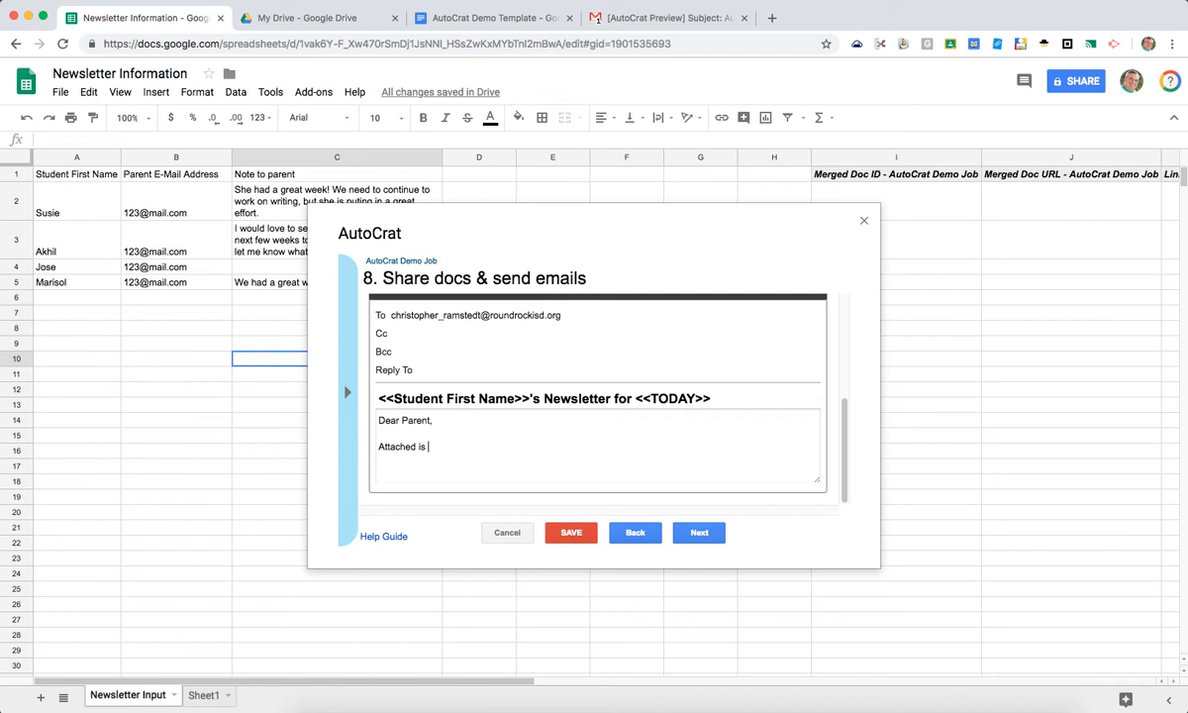
text(this week's newsletter. Enjoy)
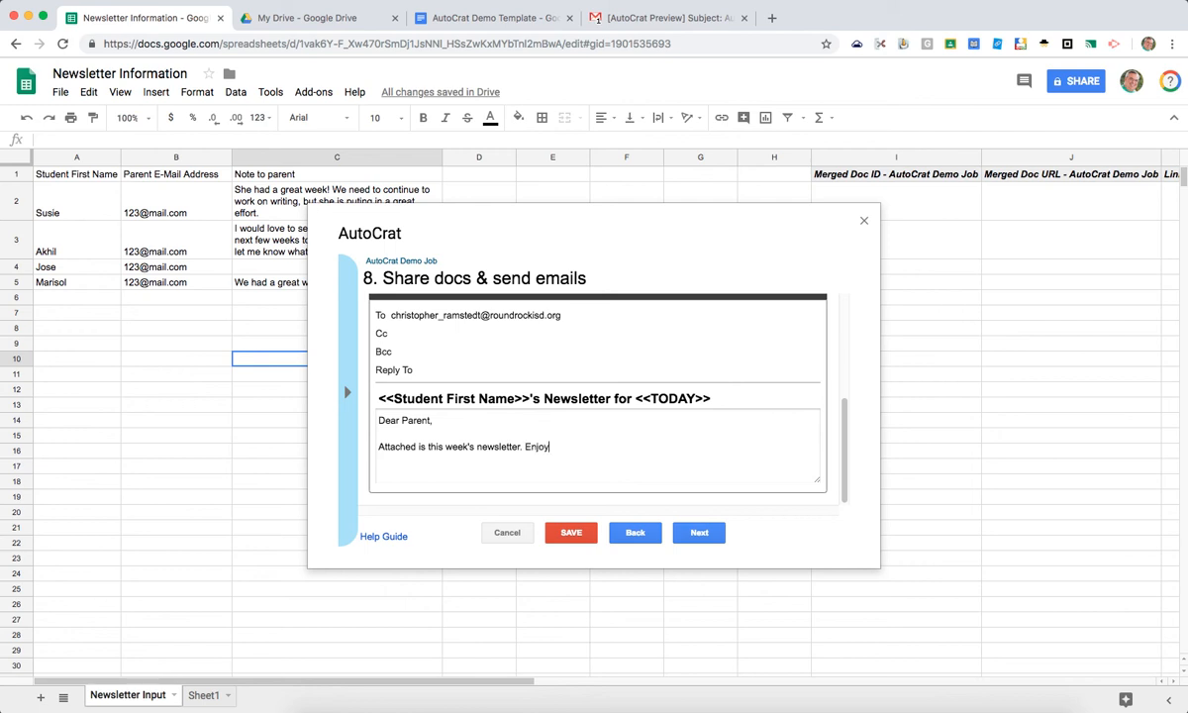
text(!  Mr. Ramstedt)
Recheck the sharing settings and save AutoCrat Demo Job.
click(691, 535)
click(645, 533)
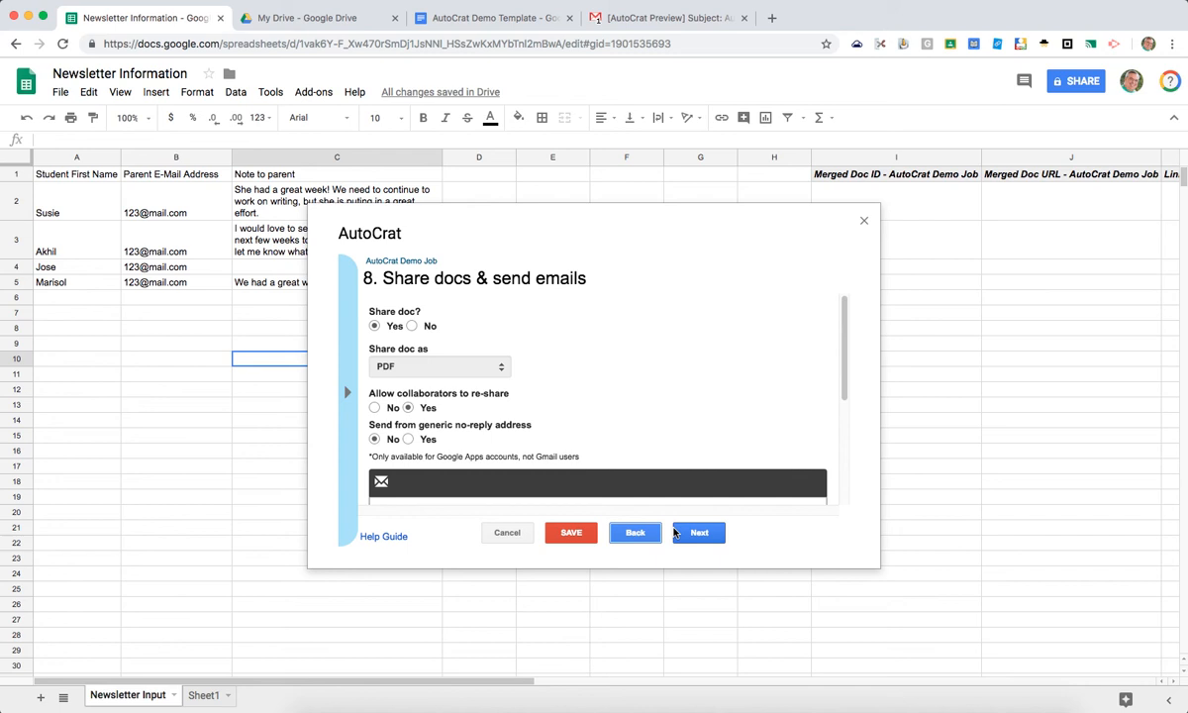
click(636, 535)
click(619, 535)
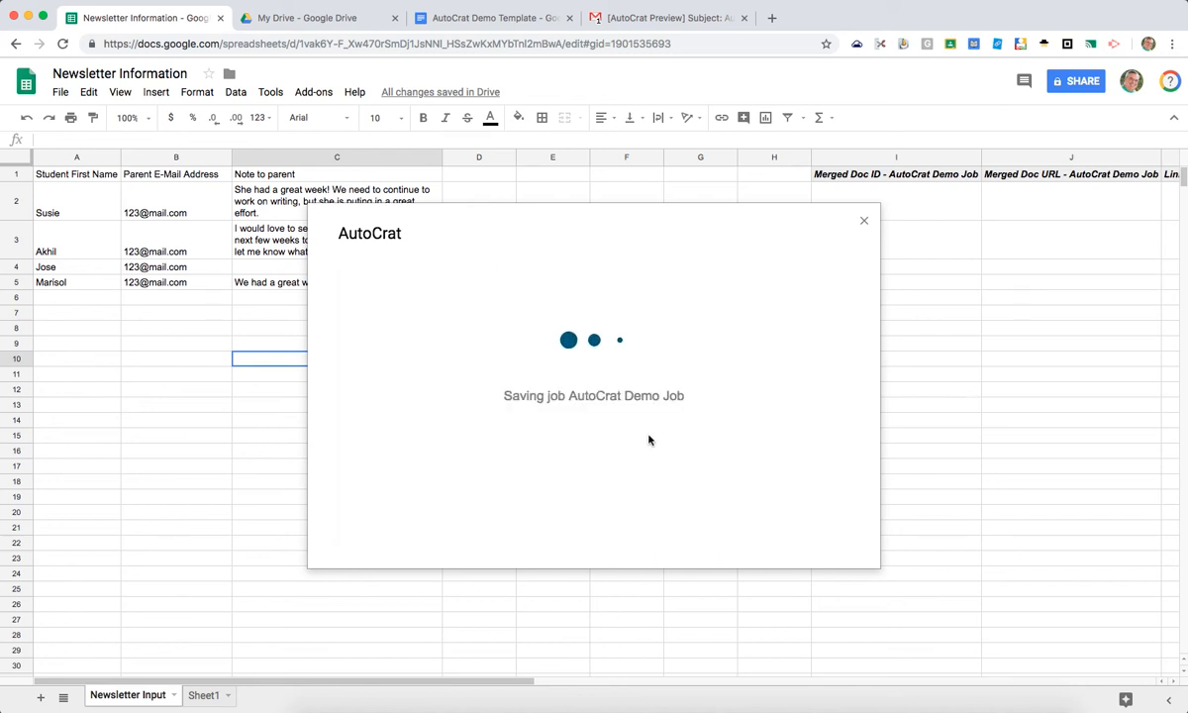
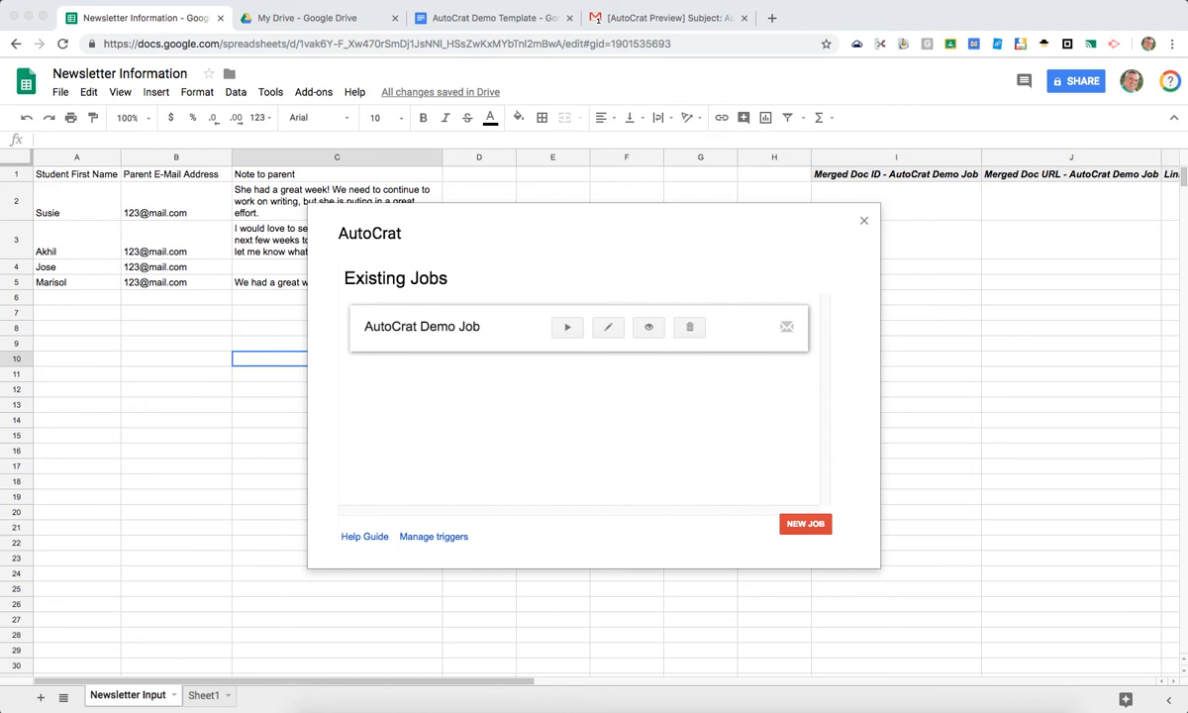
Switch to Gmail and open the inbox to check it before running the merge.
click(590, 20)
click(107, 220)
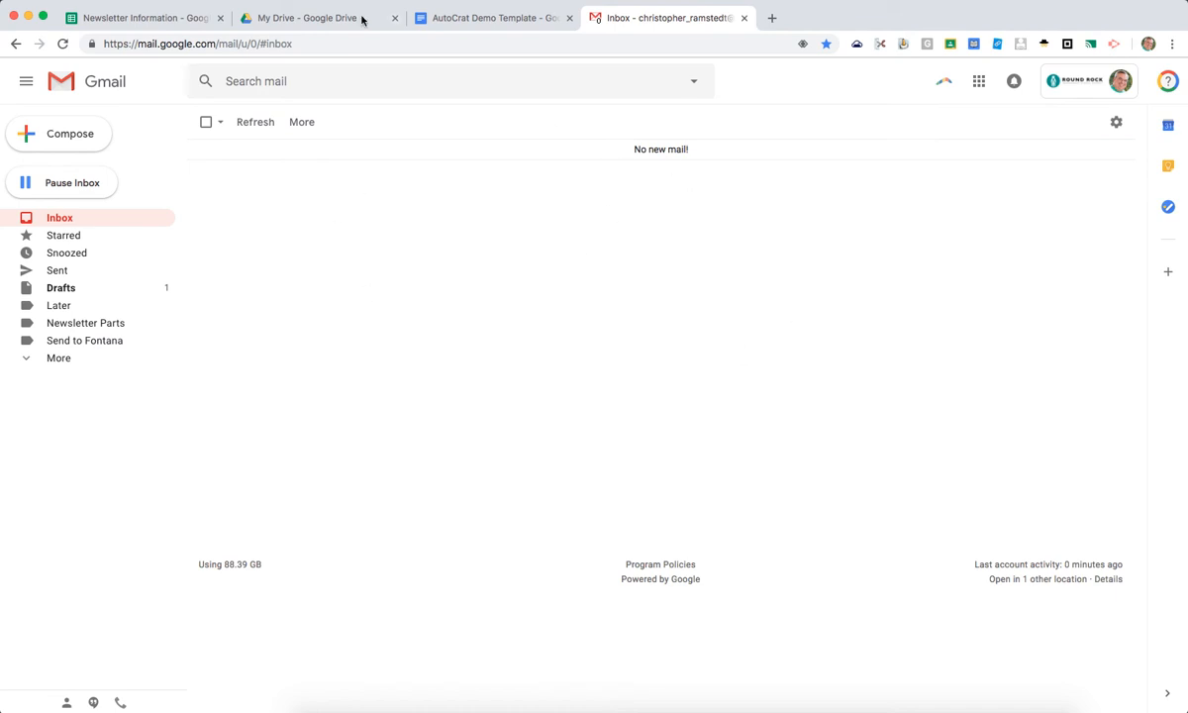
Run AutoCrat Demo Job from the Newsletter Information spreadsheet and switch to the Gmail inbox to check the merged newsletter emails.
click(143, 16)
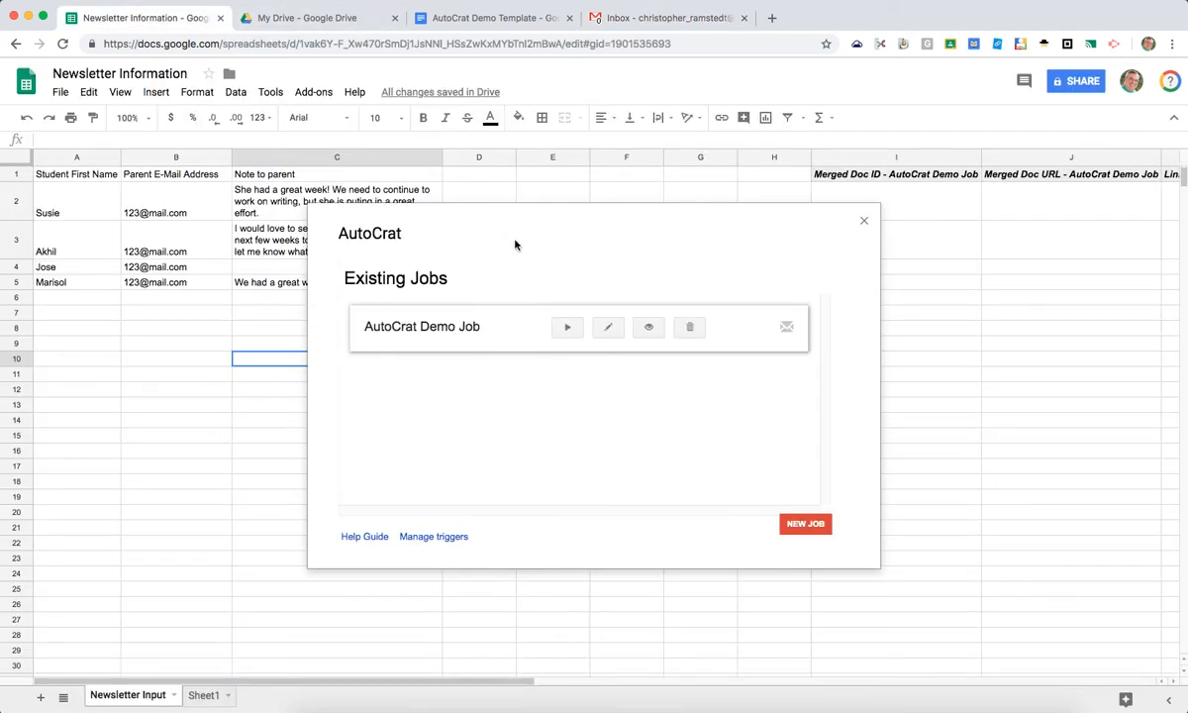
click(568, 326)
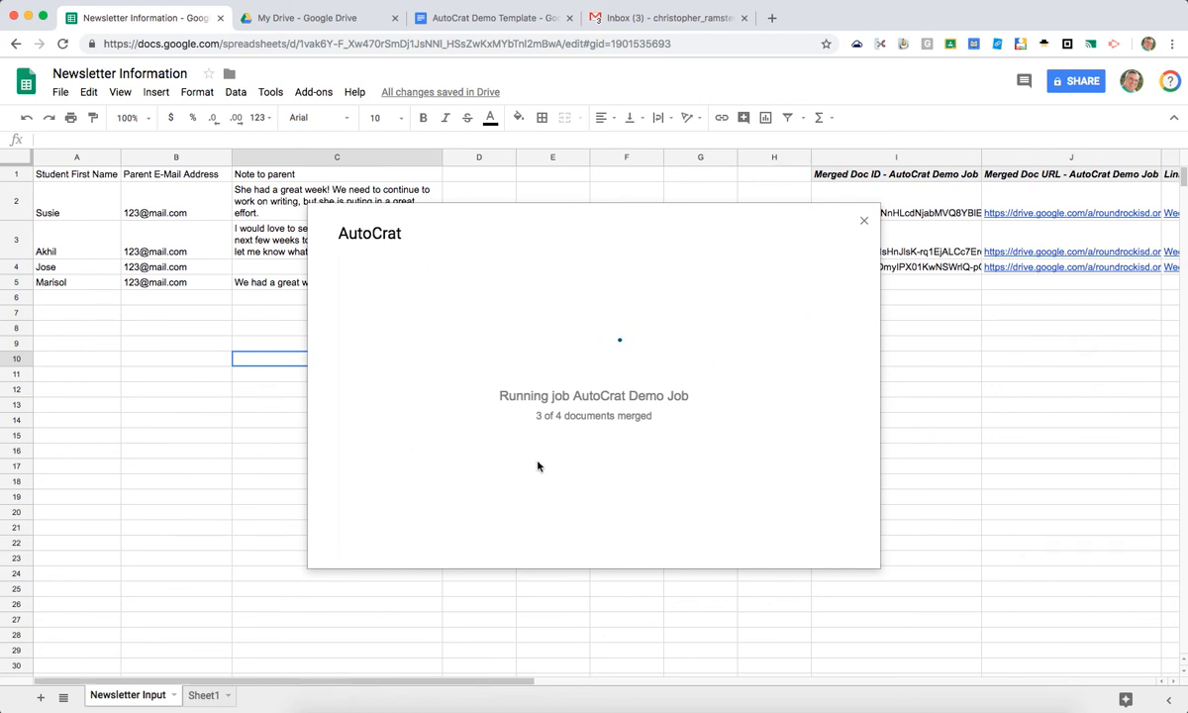
click(669, 18)
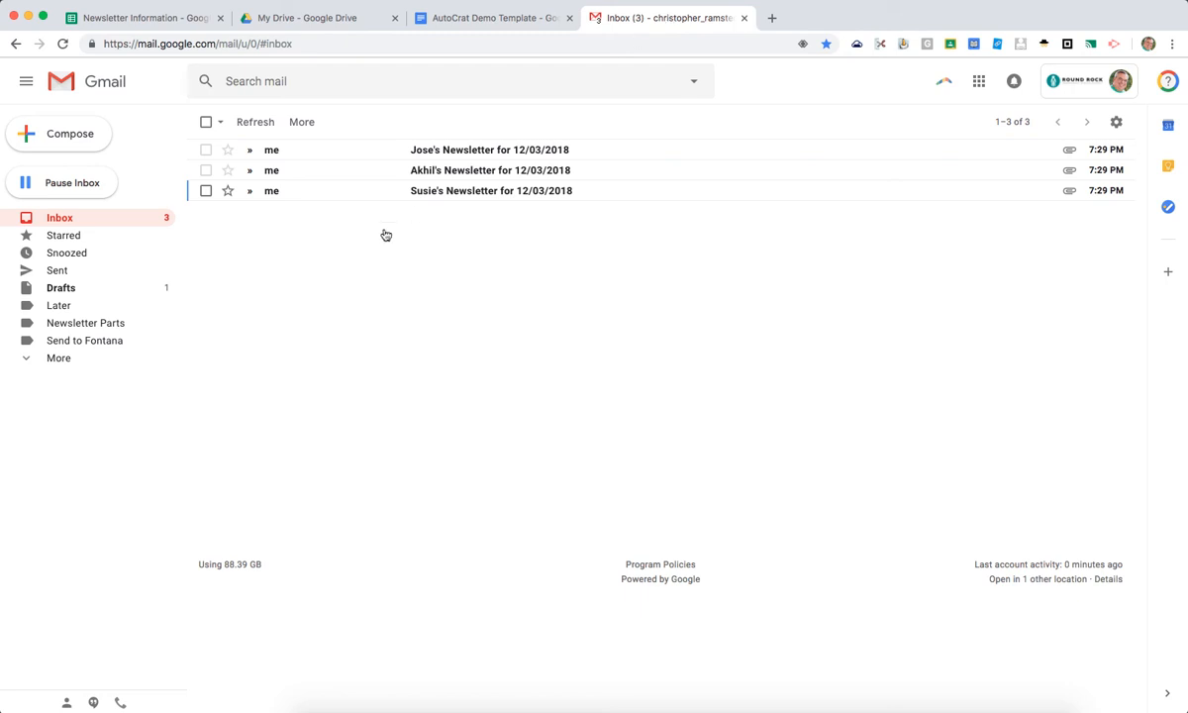
Open the first student's newsletter email and check its sender, subject and message body.
click(473, 193)
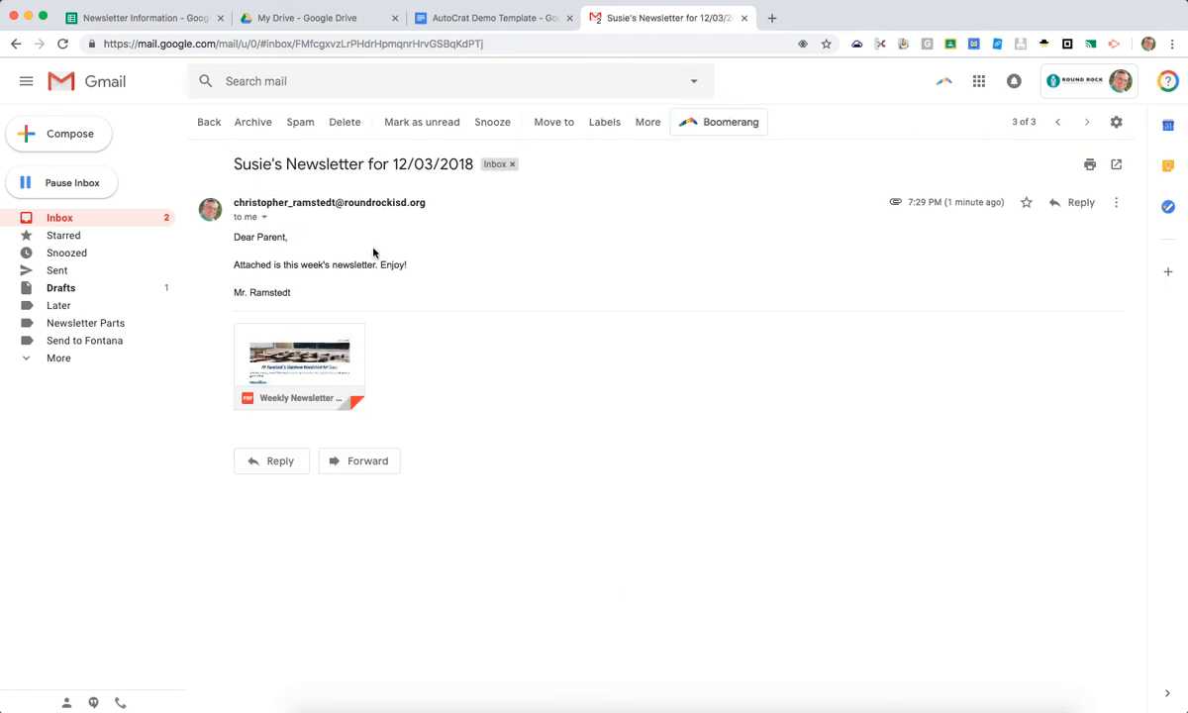
drag(234, 202, 469, 215)
drag(233, 165, 473, 169)
drag(332, 287, 220, 219)
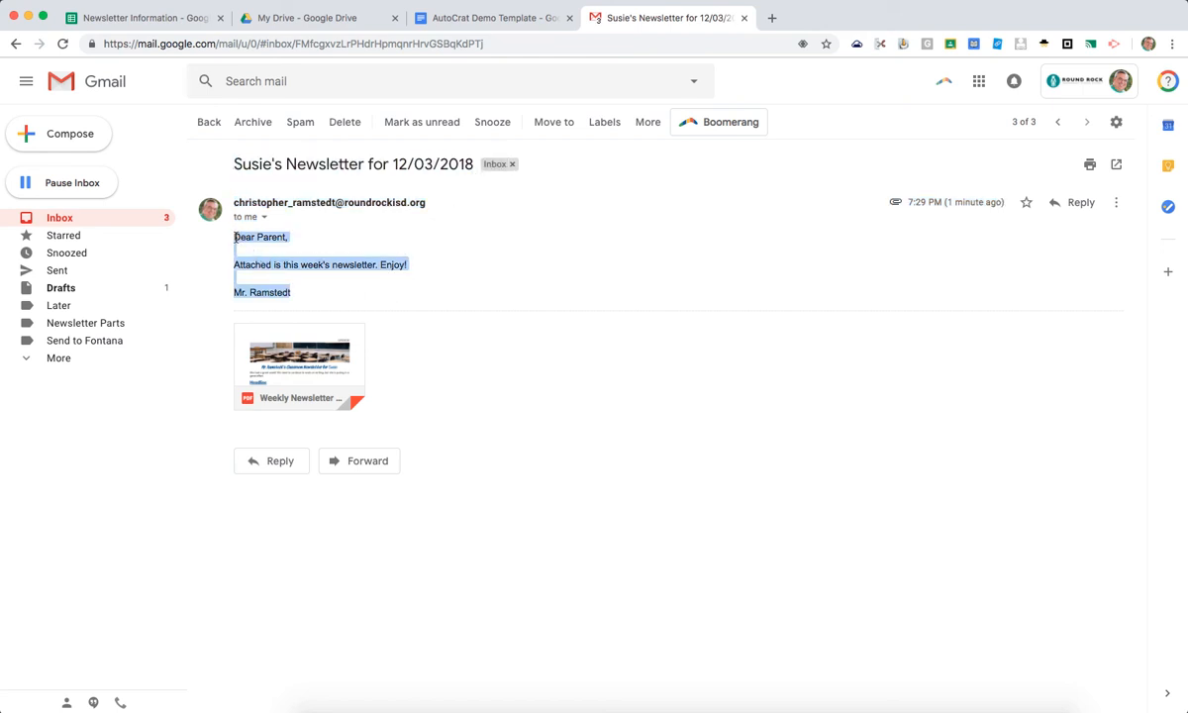
mouse_move(346, 365)
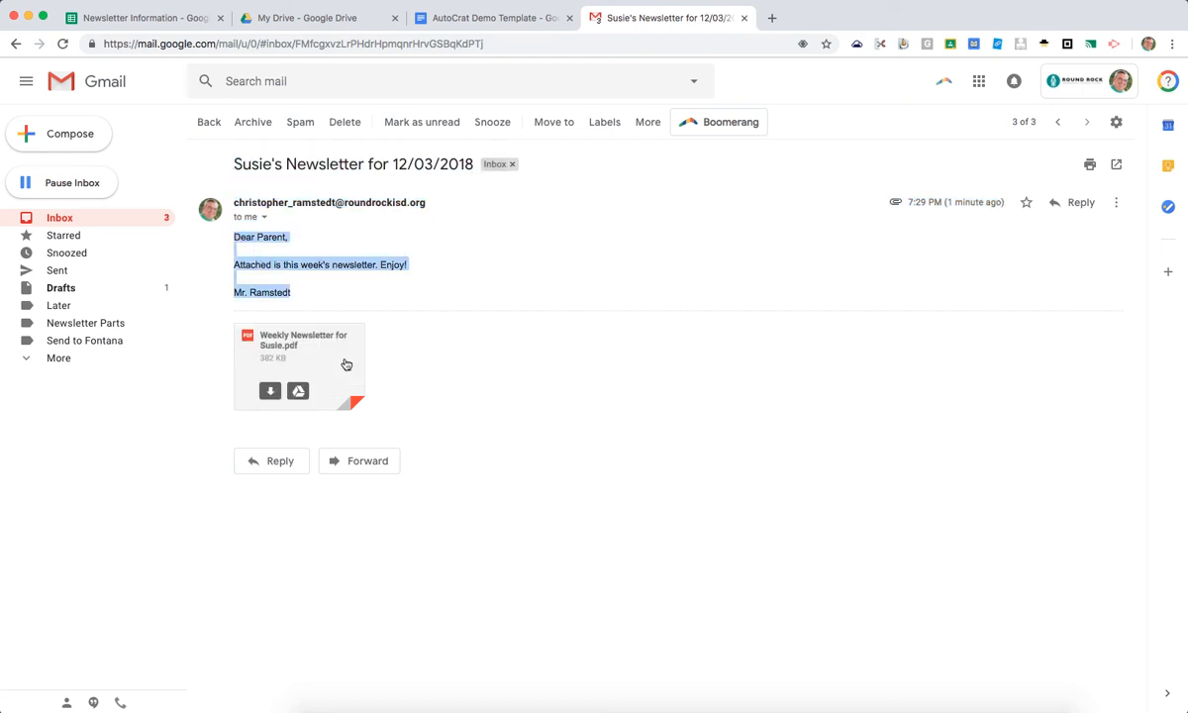
Preview the first student's attached PDF newsletter, check its personalized title, parent note and full page, and close the preview.
click(279, 327)
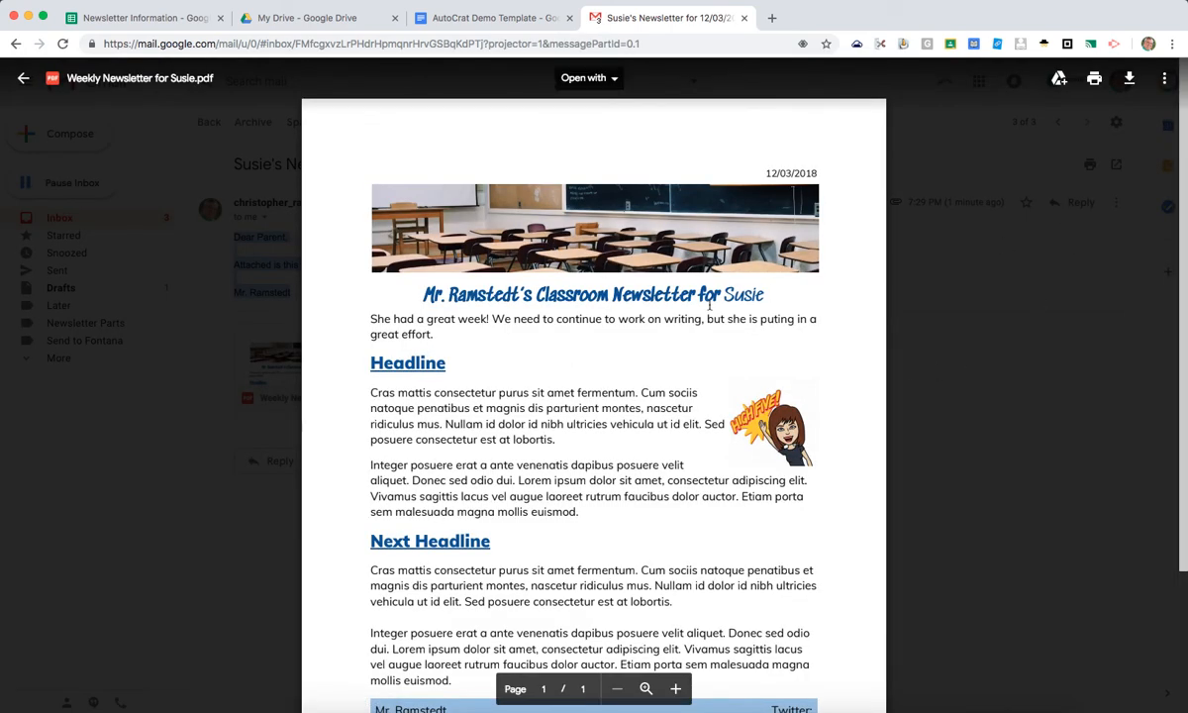
drag(722, 294, 776, 303)
drag(418, 295, 767, 293)
click(420, 319)
scroll(555, 352, down, 4)
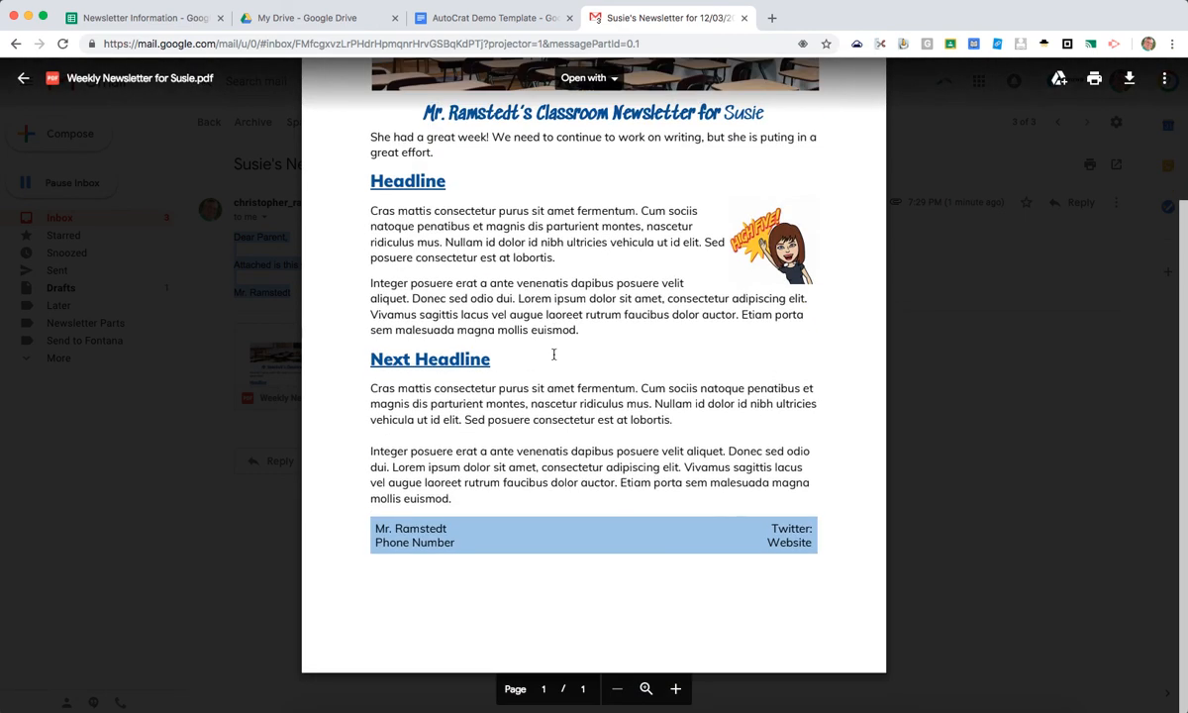
scroll(553, 354, up, 4)
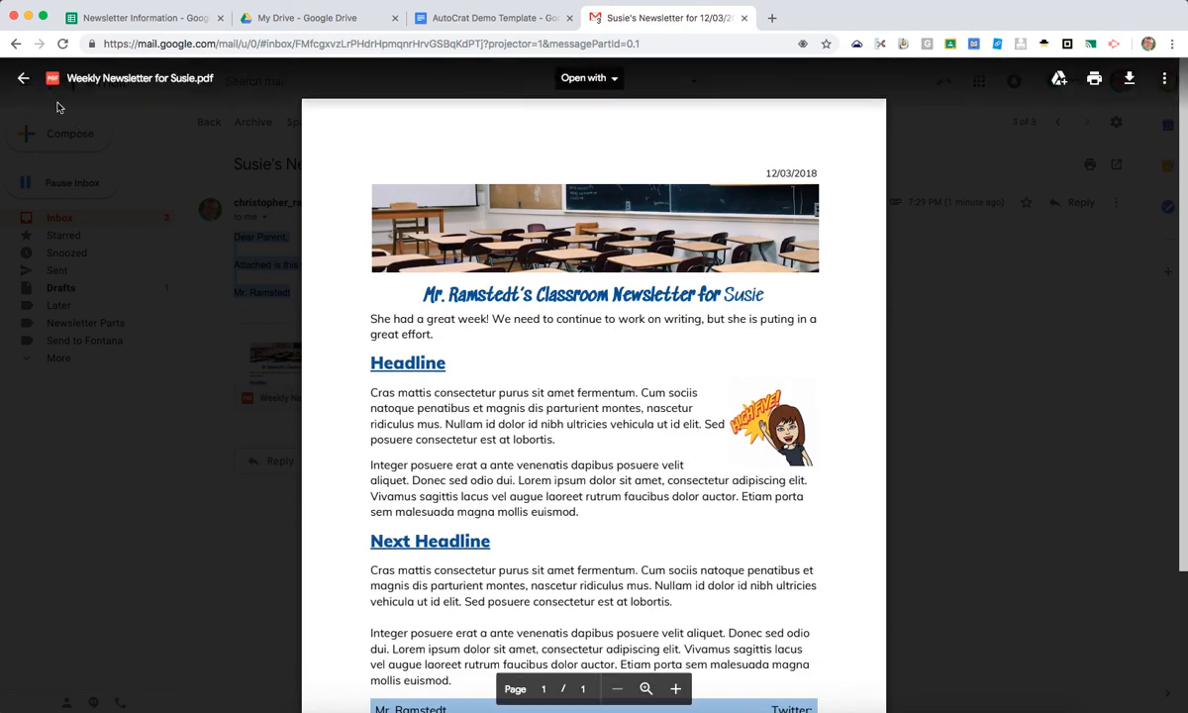
click(25, 81)
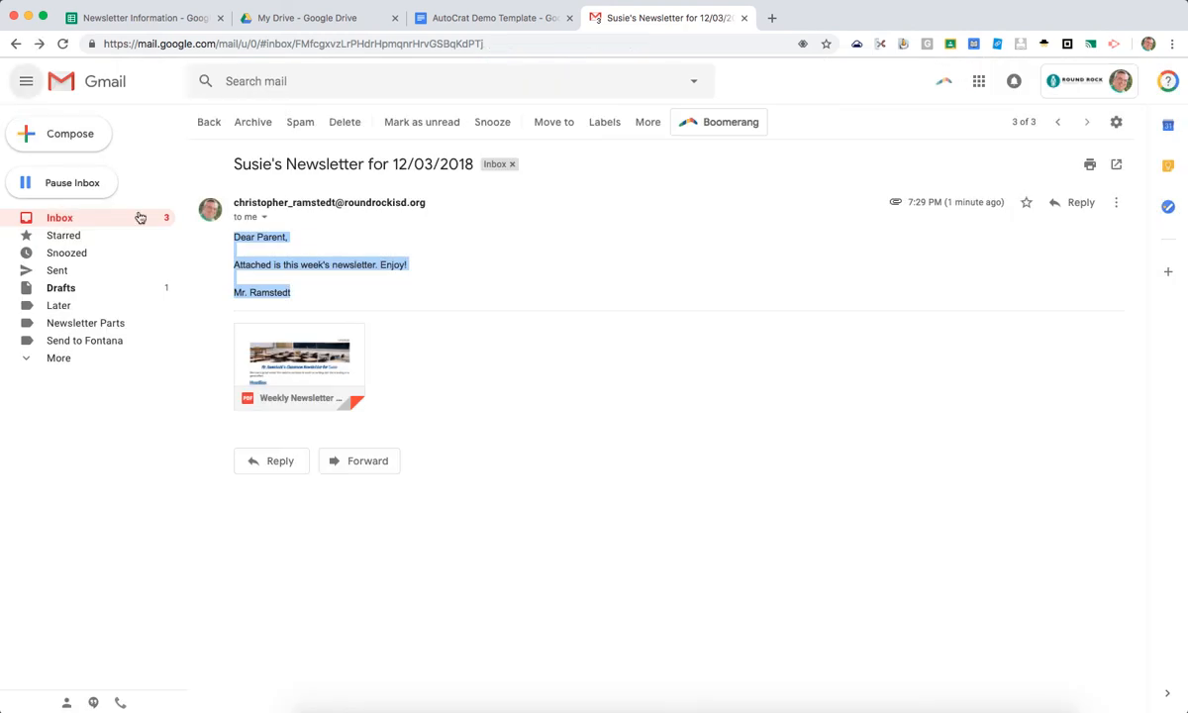
Return to the inbox, open the second student's newsletter email and preview its attached PDF.
click(203, 124)
click(466, 192)
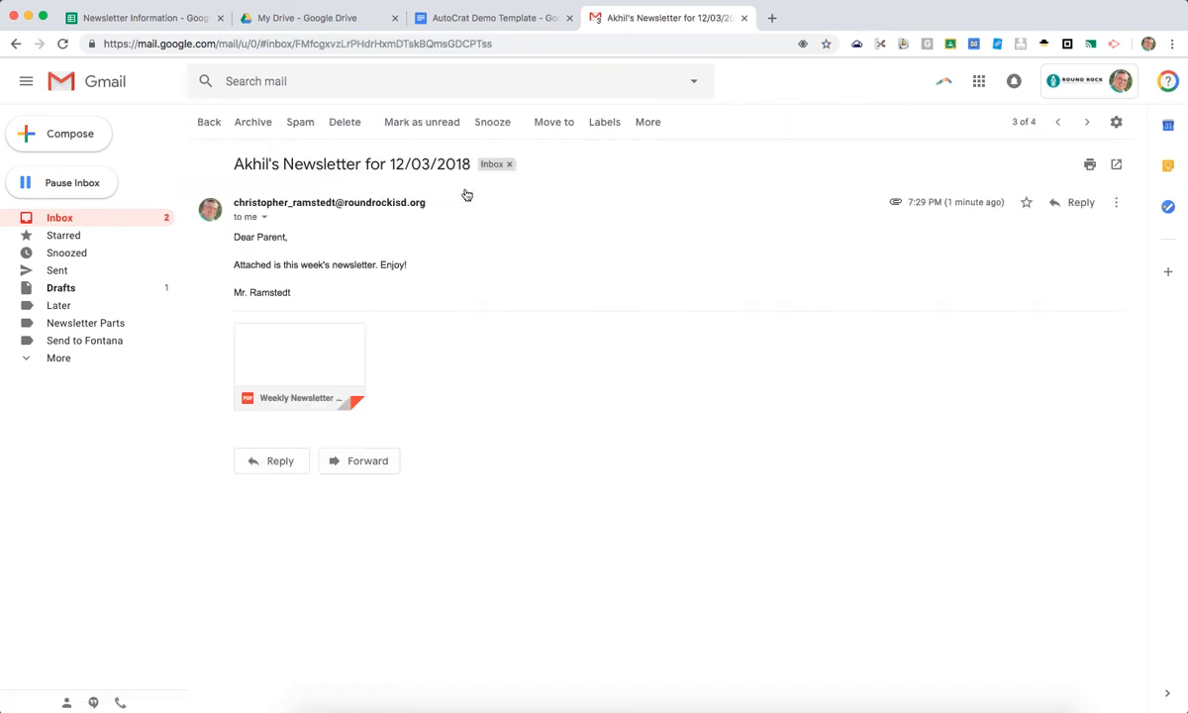
click(313, 348)
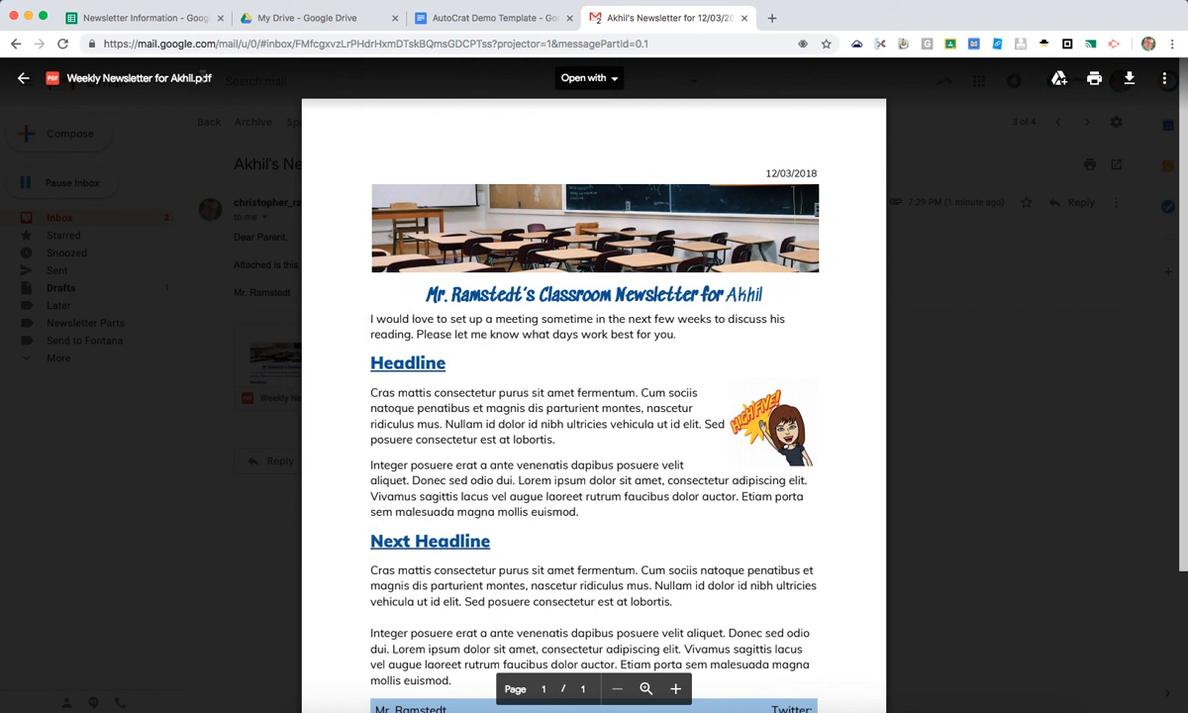
click(23, 77)
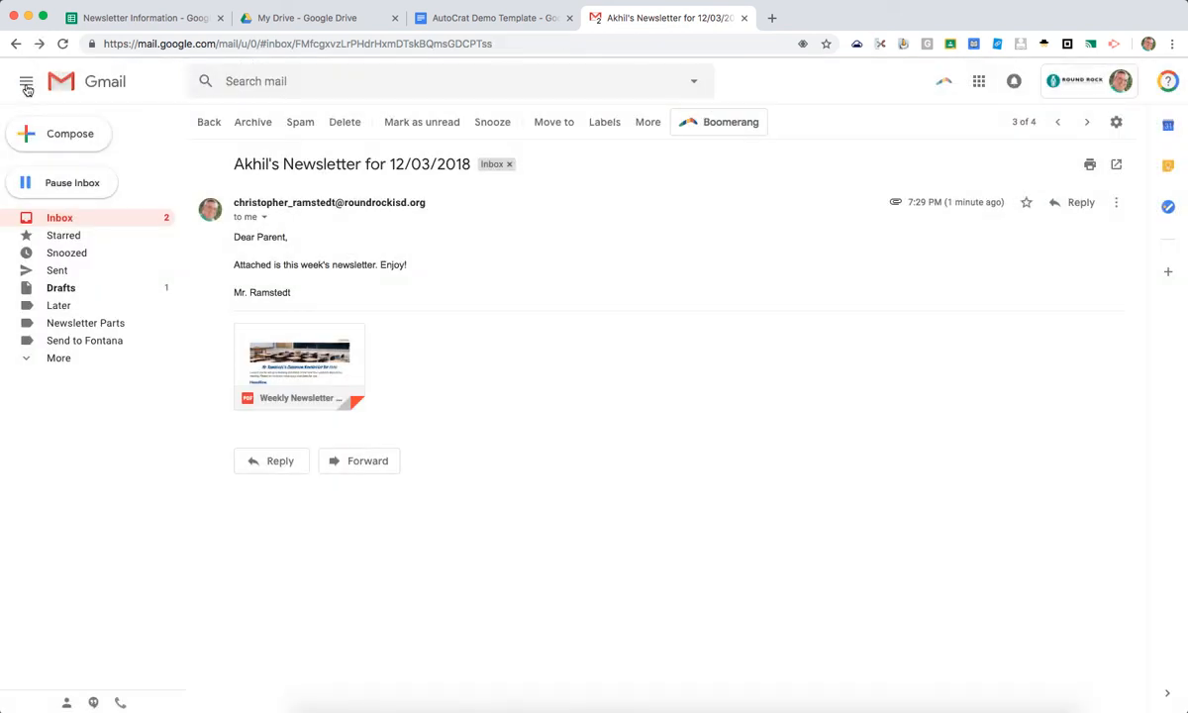
Open the third student's newsletter email from the inbox, preview its attached PDF and return to the inbox.
click(214, 122)
click(470, 171)
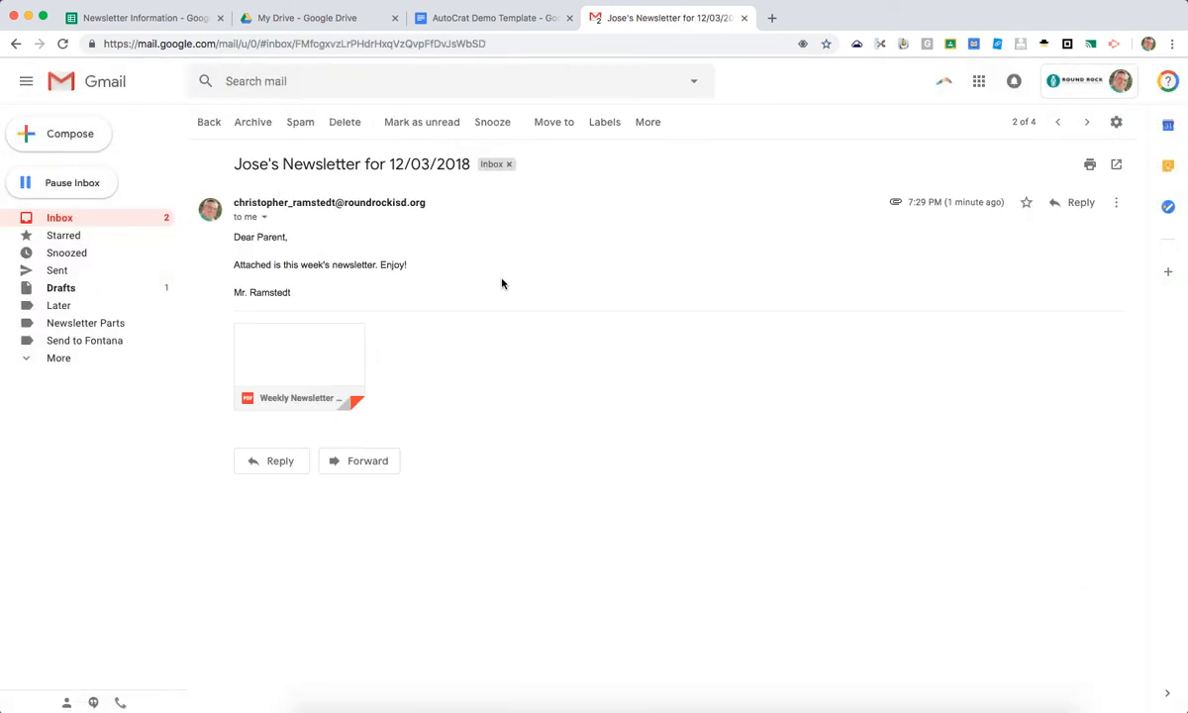
click(318, 337)
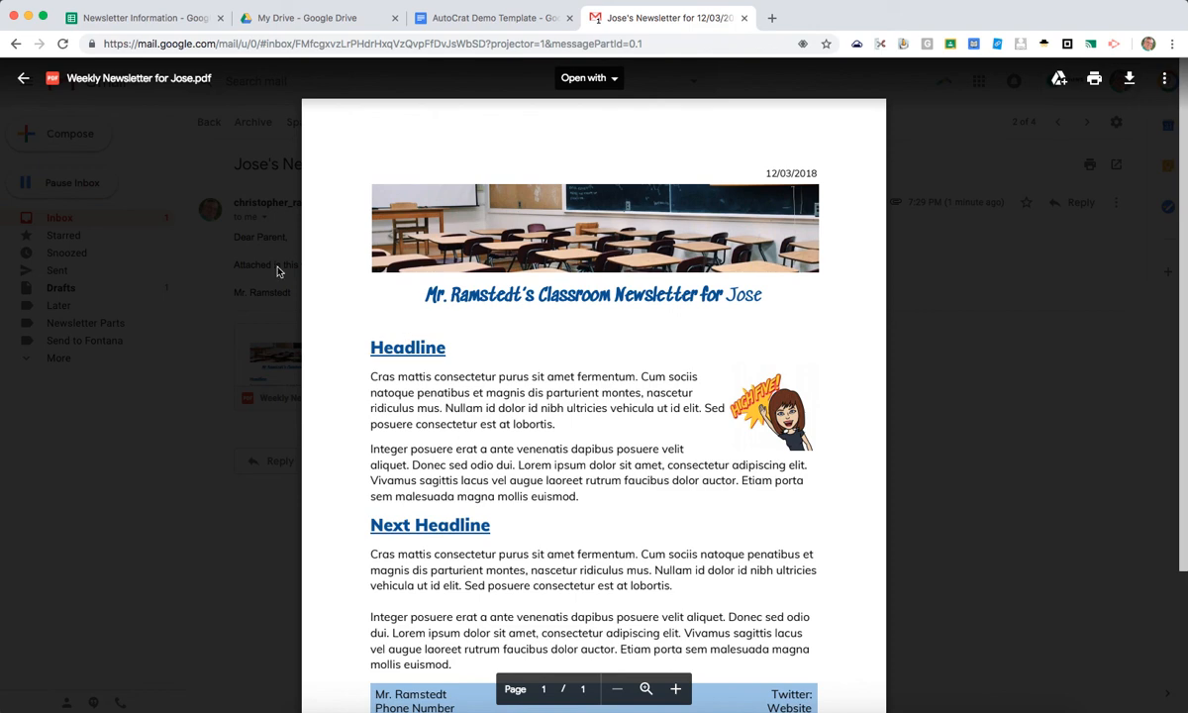
click(27, 81)
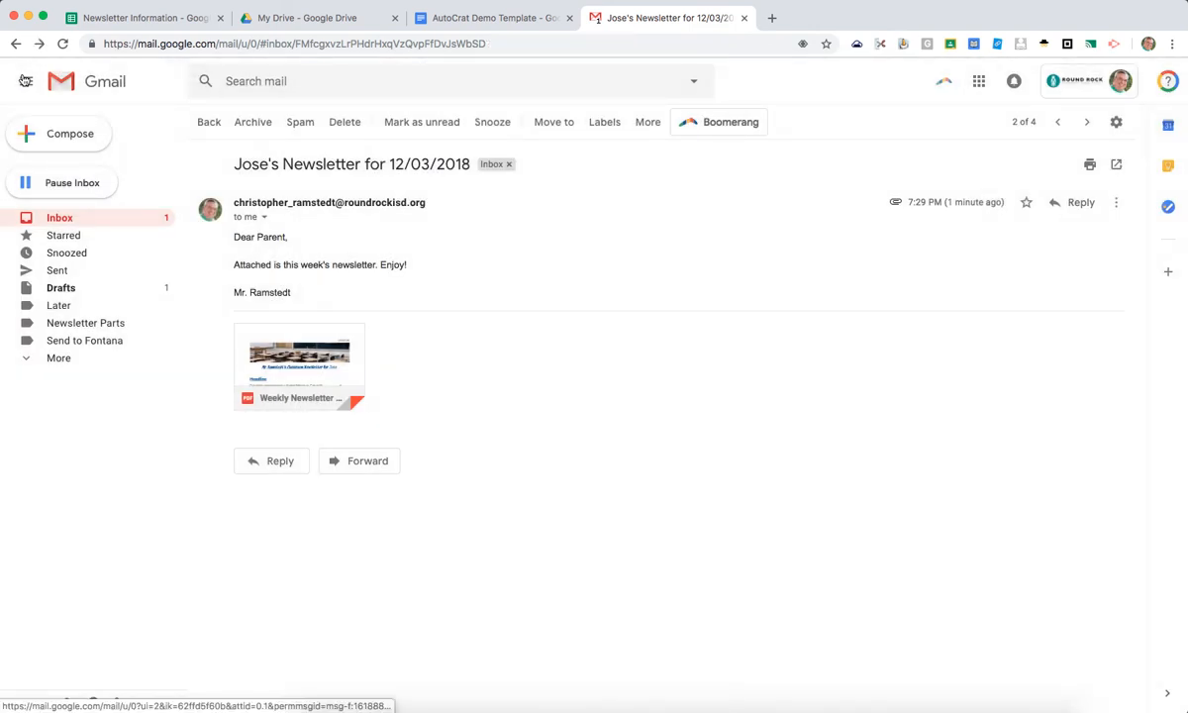
click(203, 123)
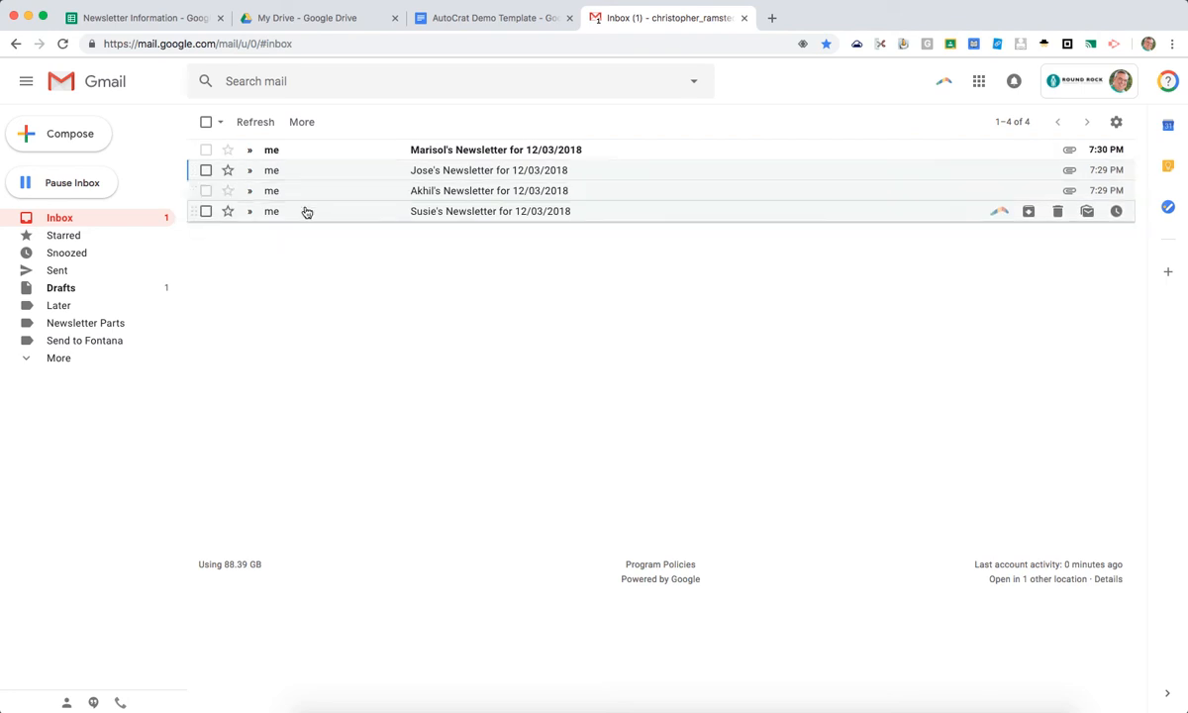
Switch to Google Drive, open the Newsletter Samples folder and select the four Weekly Newsletter PDFs.
click(297, 16)
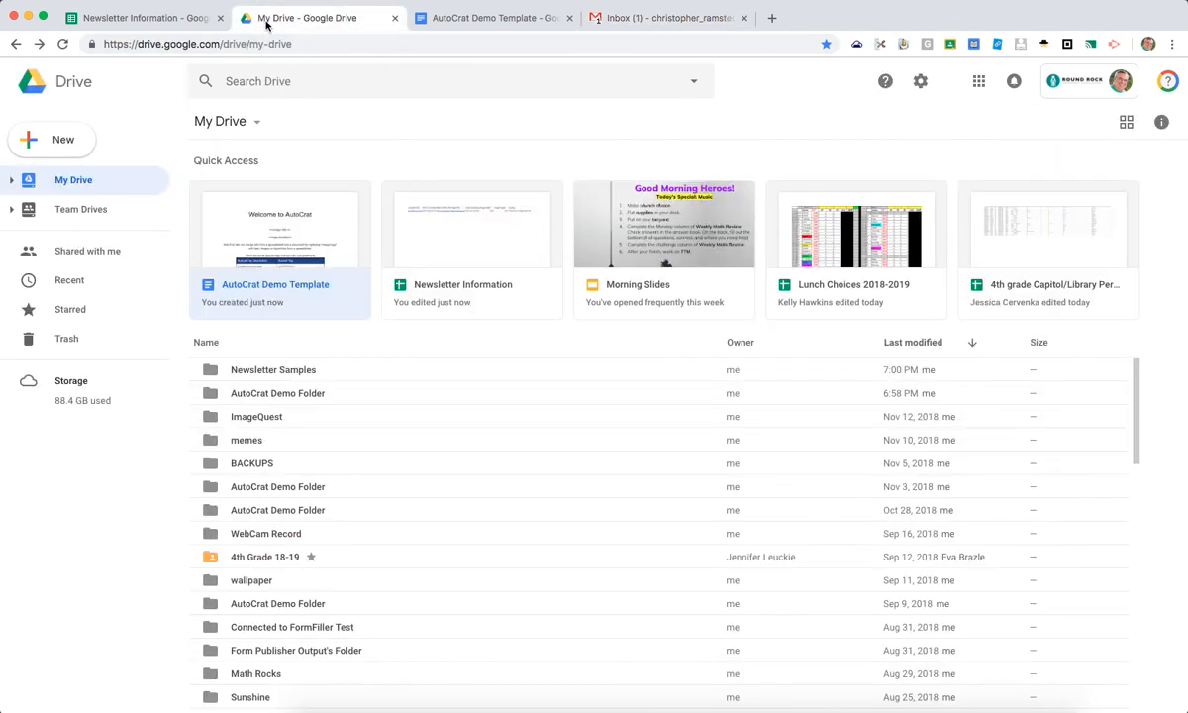
double_click(205, 372)
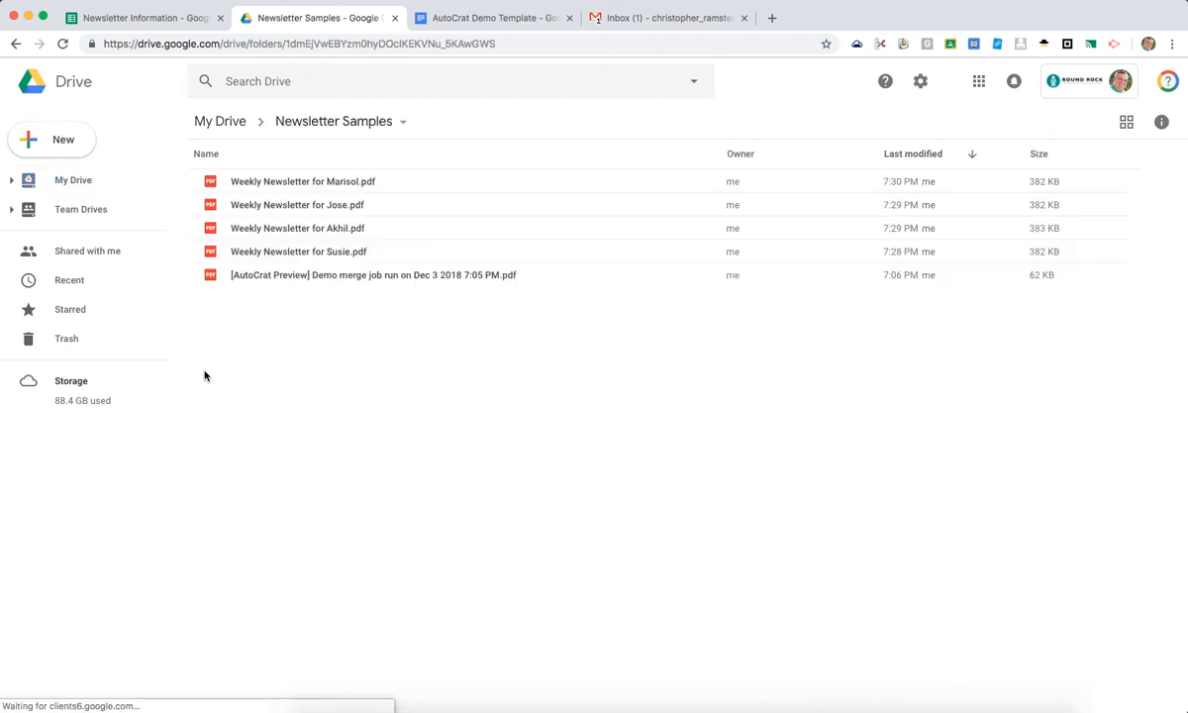
click(404, 184)
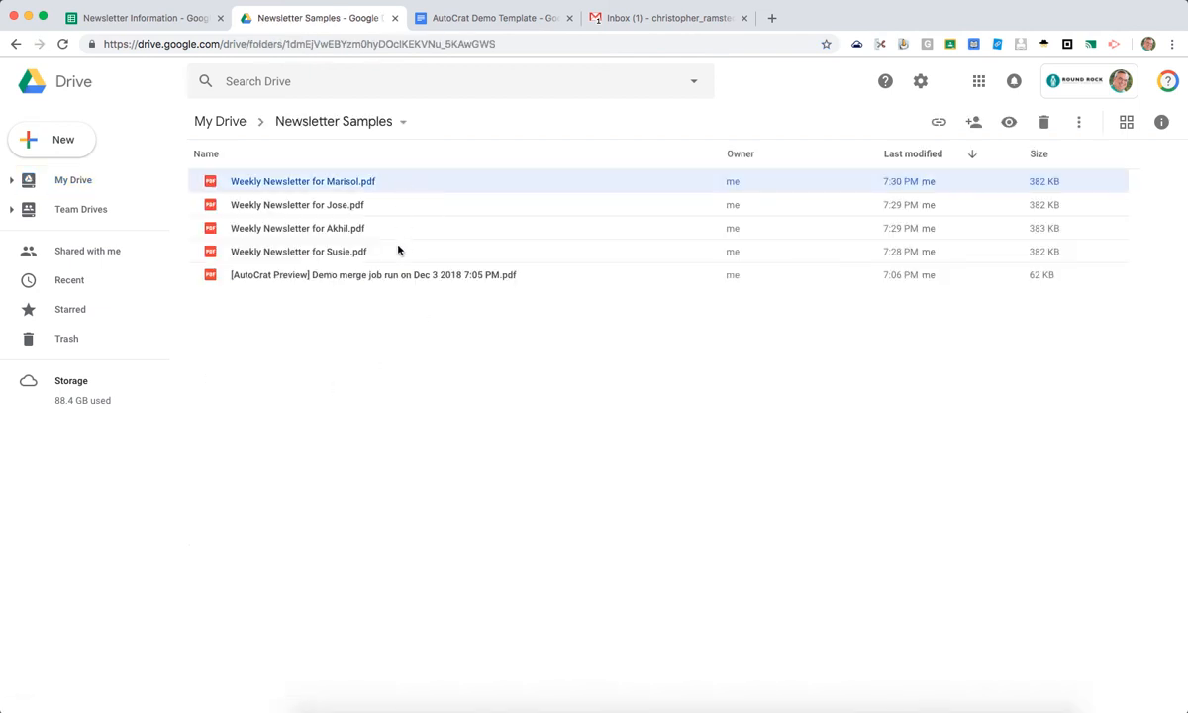
shift+click(398, 253)
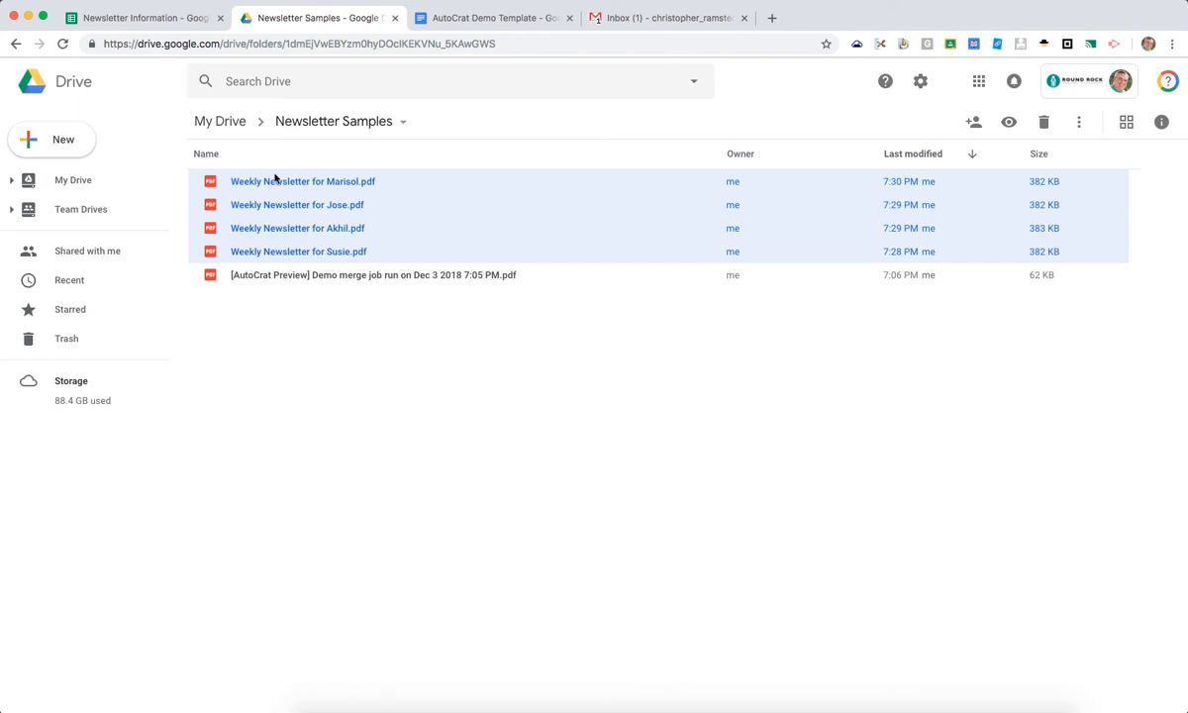
Recheck the PDF attachment on the third student's email in Gmail and return to the Newsletter Samples folder in Drive.
click(614, 22)
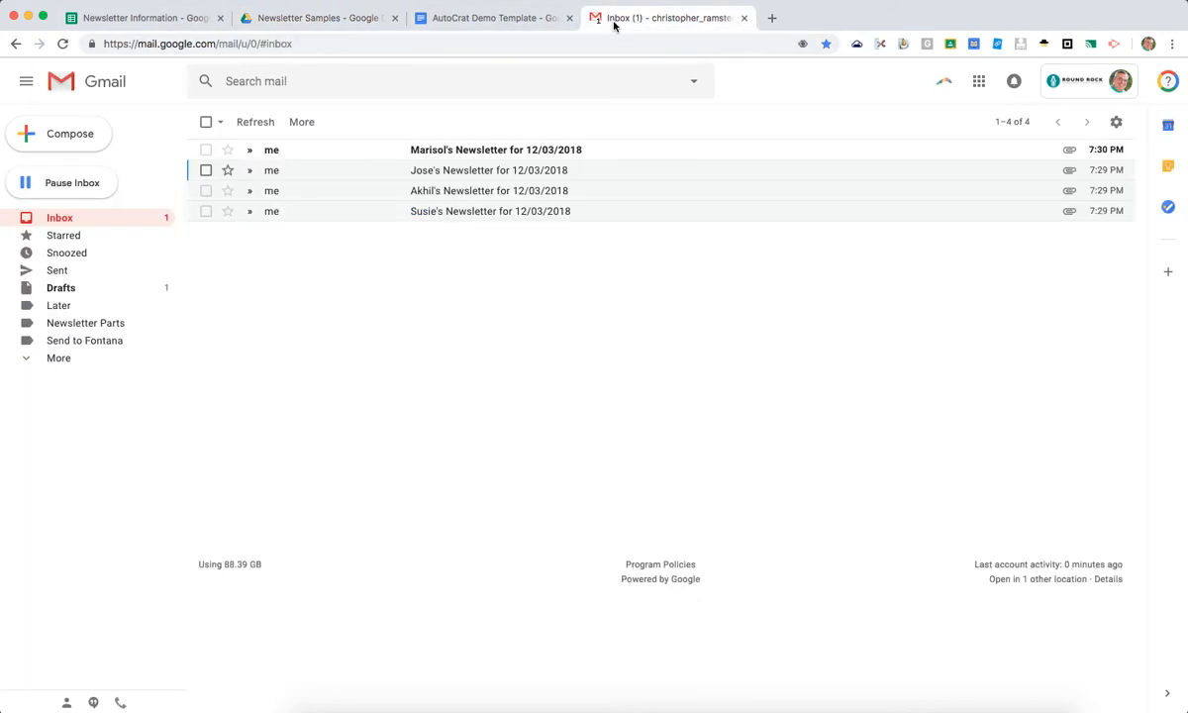
click(437, 170)
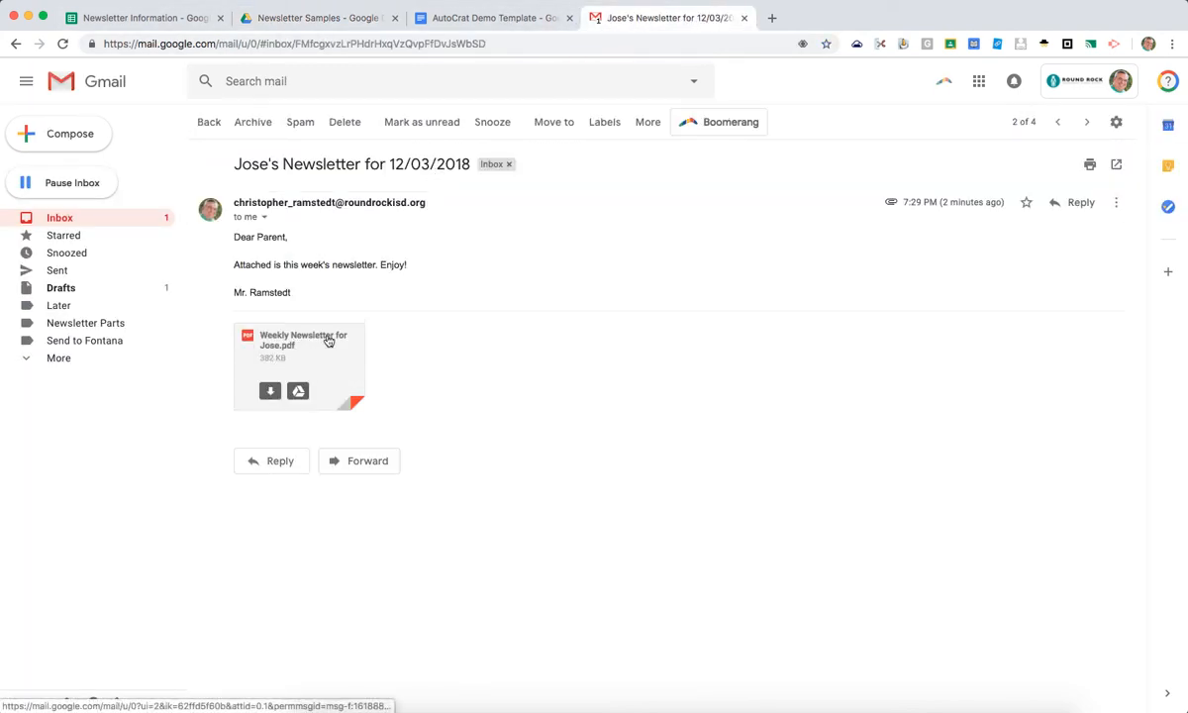
click(209, 121)
click(322, 16)
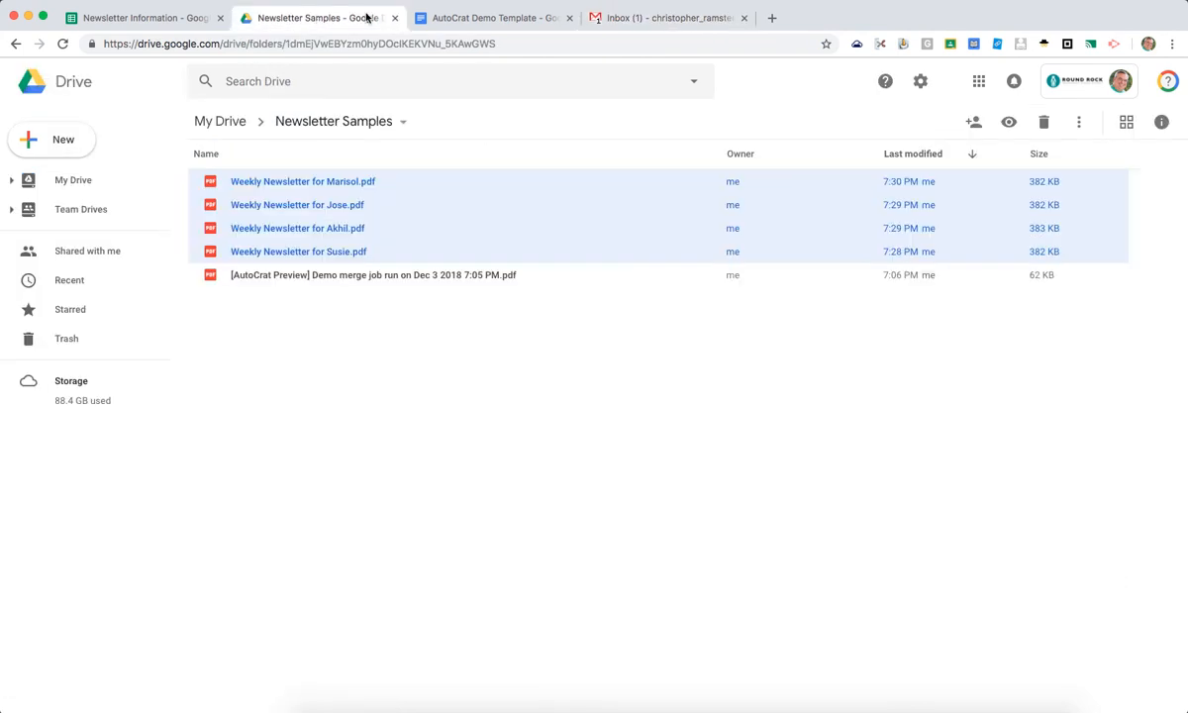
Switch to the Newsletter Information spreadsheet and open AutoCrat Demo Job for editing at its Share docs & send emails settings.
click(462, 18)
click(148, 18)
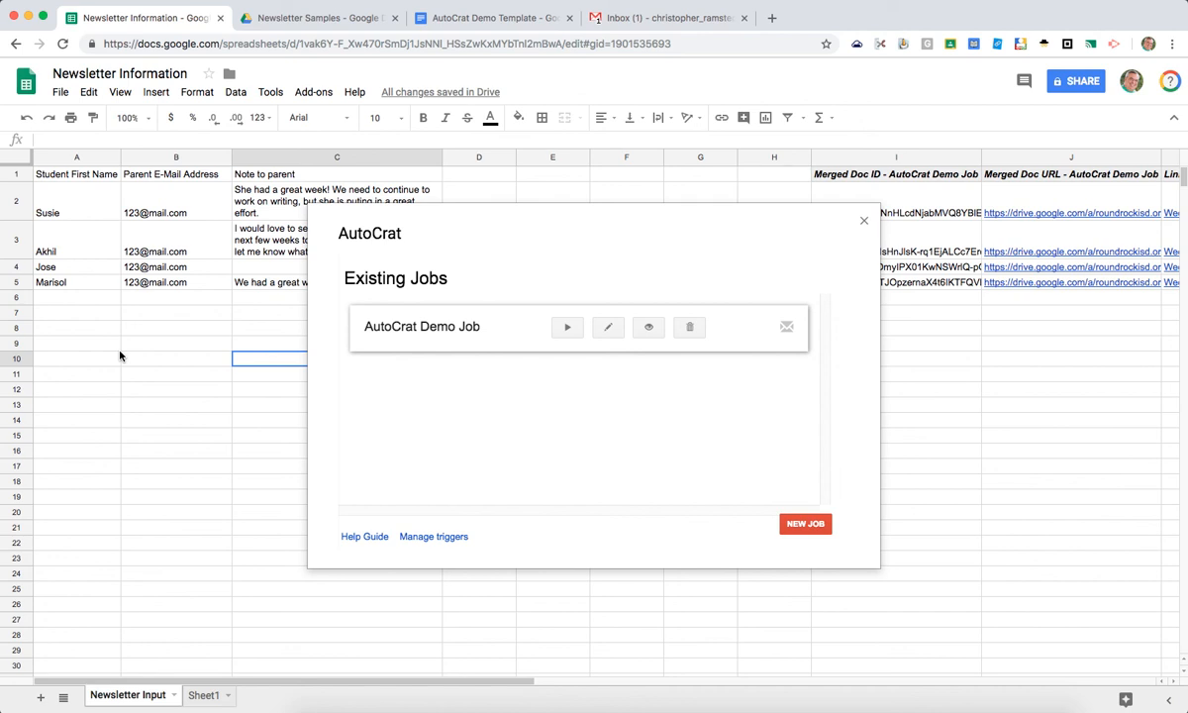
click(610, 327)
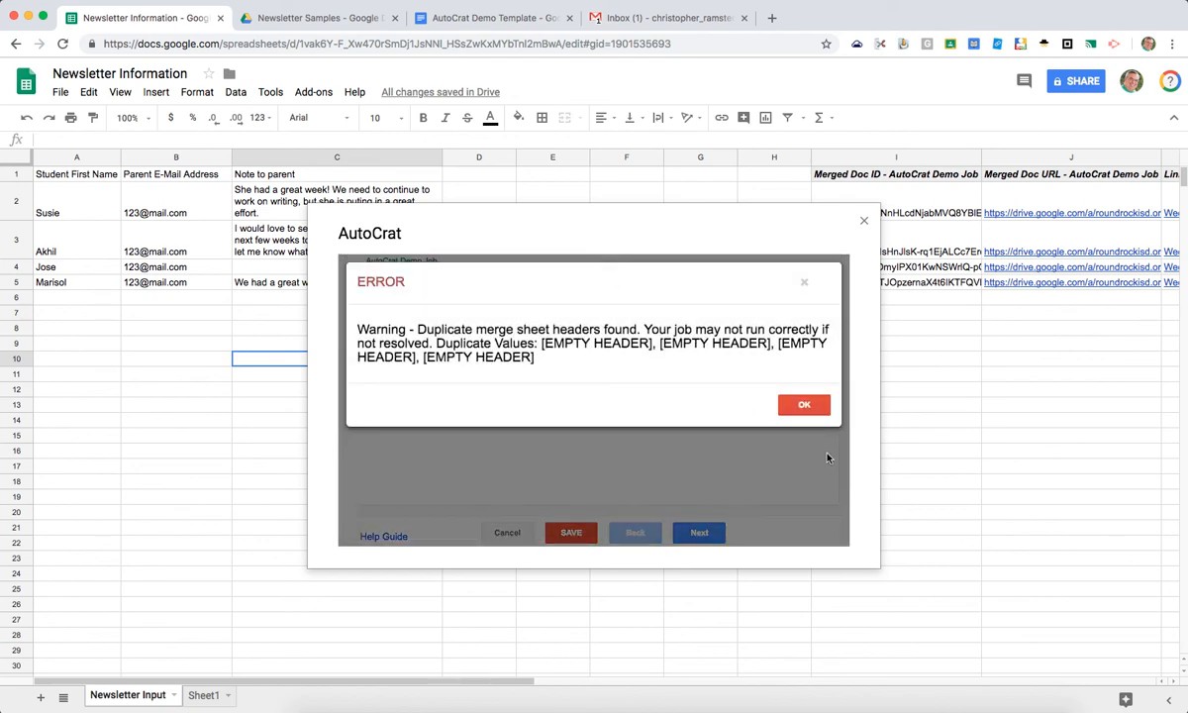
click(802, 404)
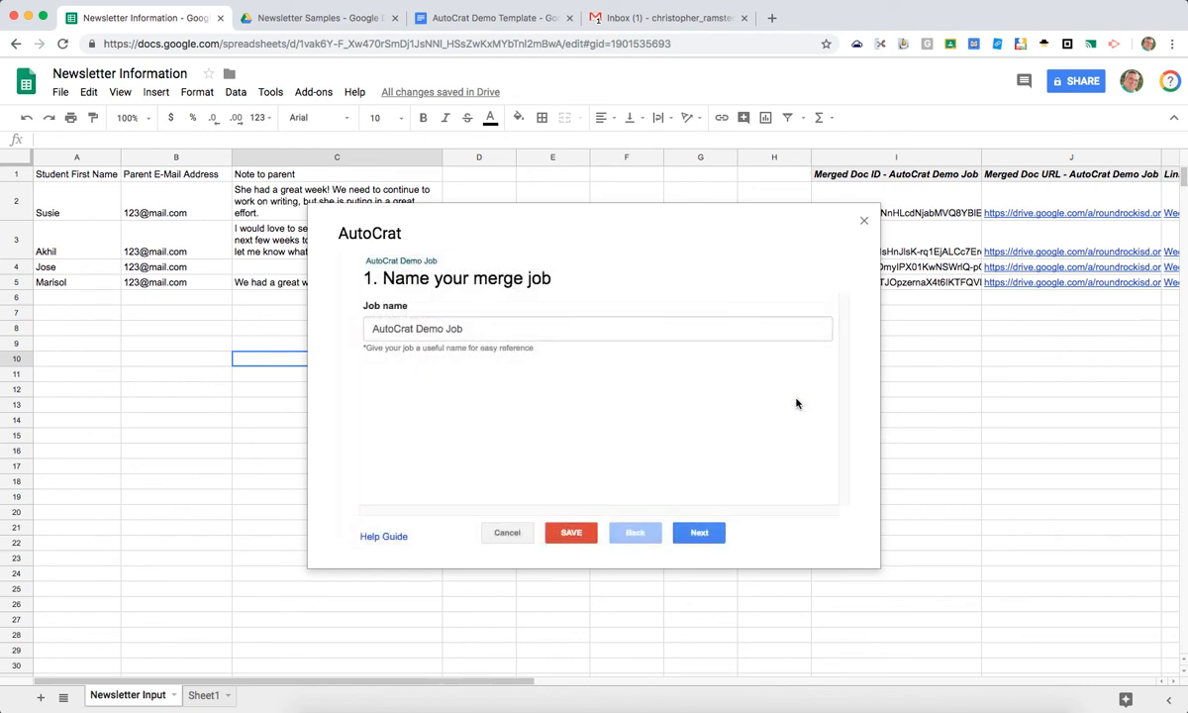
click(693, 534)
click(693, 534)
click(696, 534)
click(696, 534)
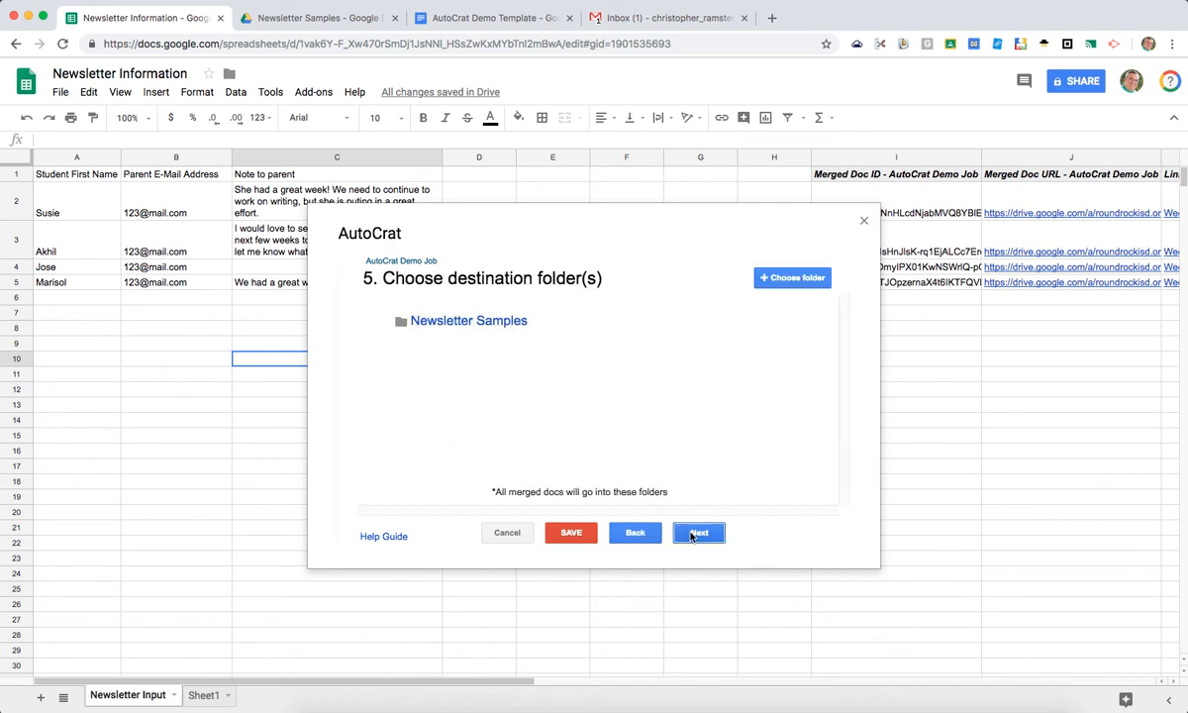
click(696, 534)
click(696, 534)
click(696, 534)
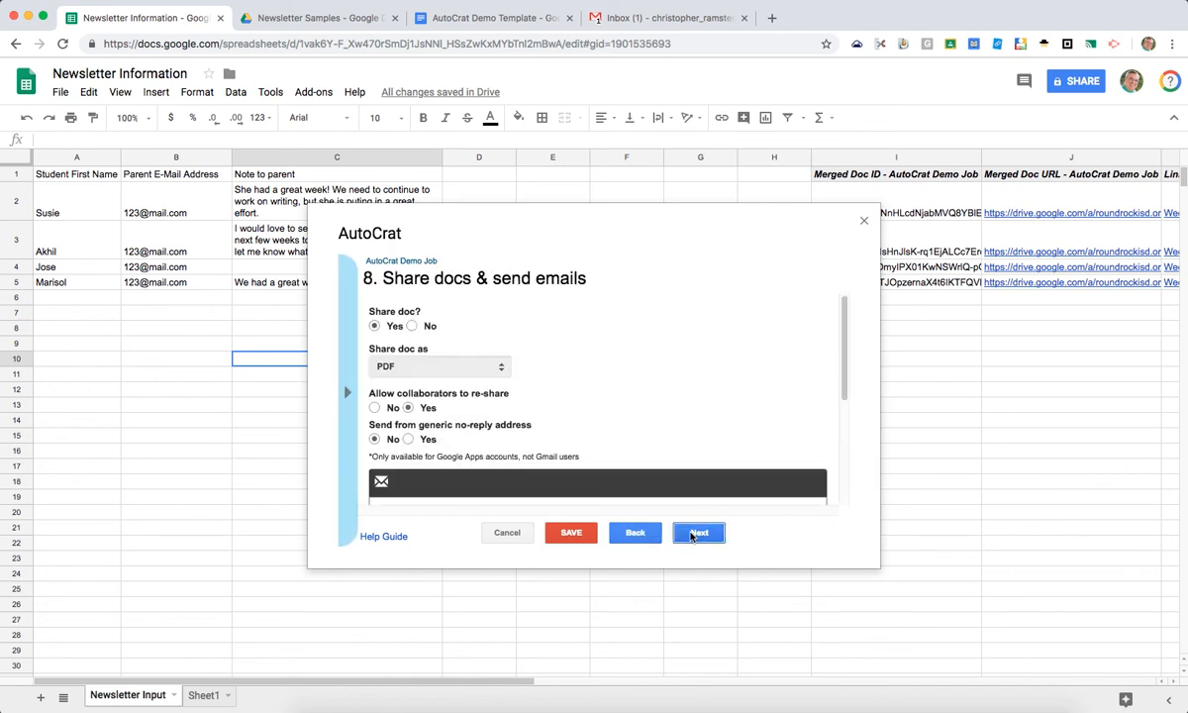
Replace the email recipient with the <<Parent E-Mail Address>> merge tag and save AutoCrat Demo Job.
scroll(565, 409, down, 5)
click(423, 317)
triple_click(423, 318)
key(BackSpace)
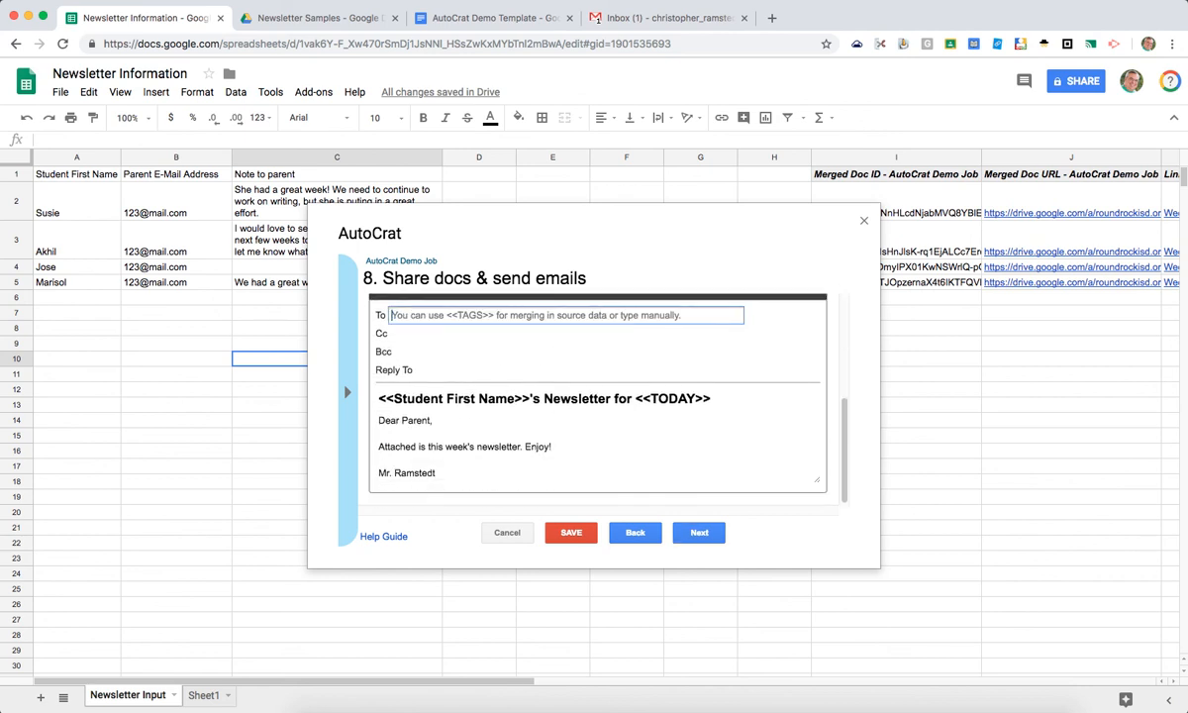
click(344, 340)
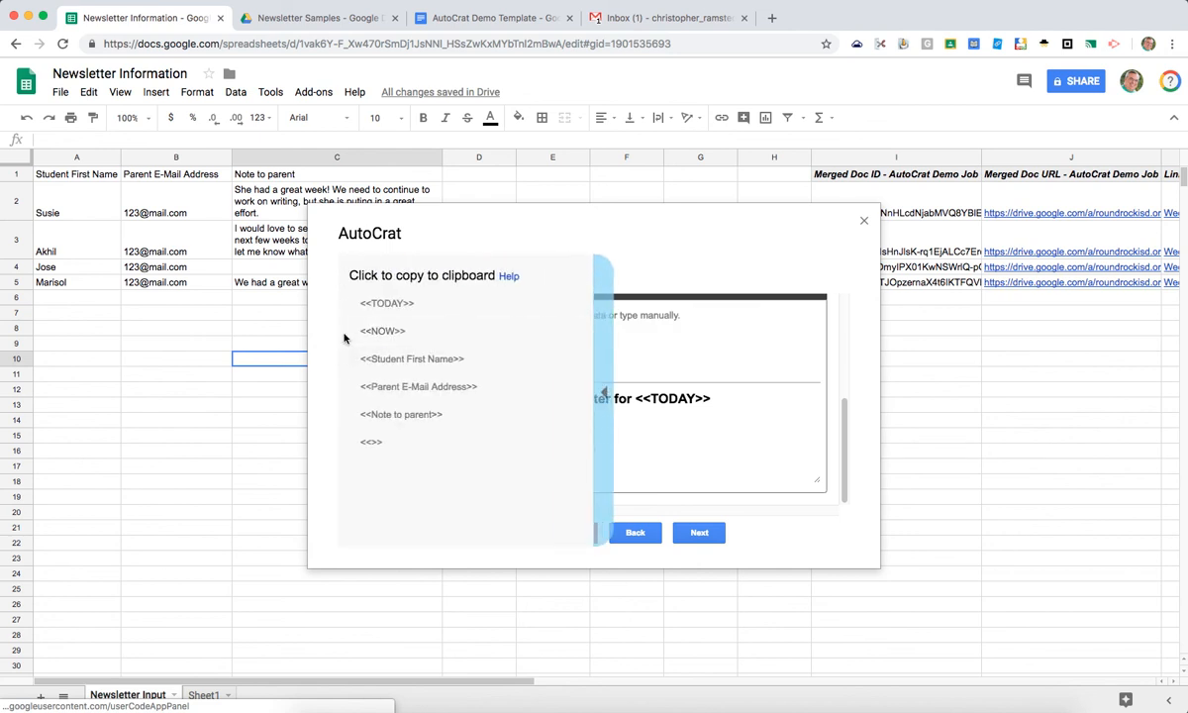
click(375, 382)
click(425, 314)
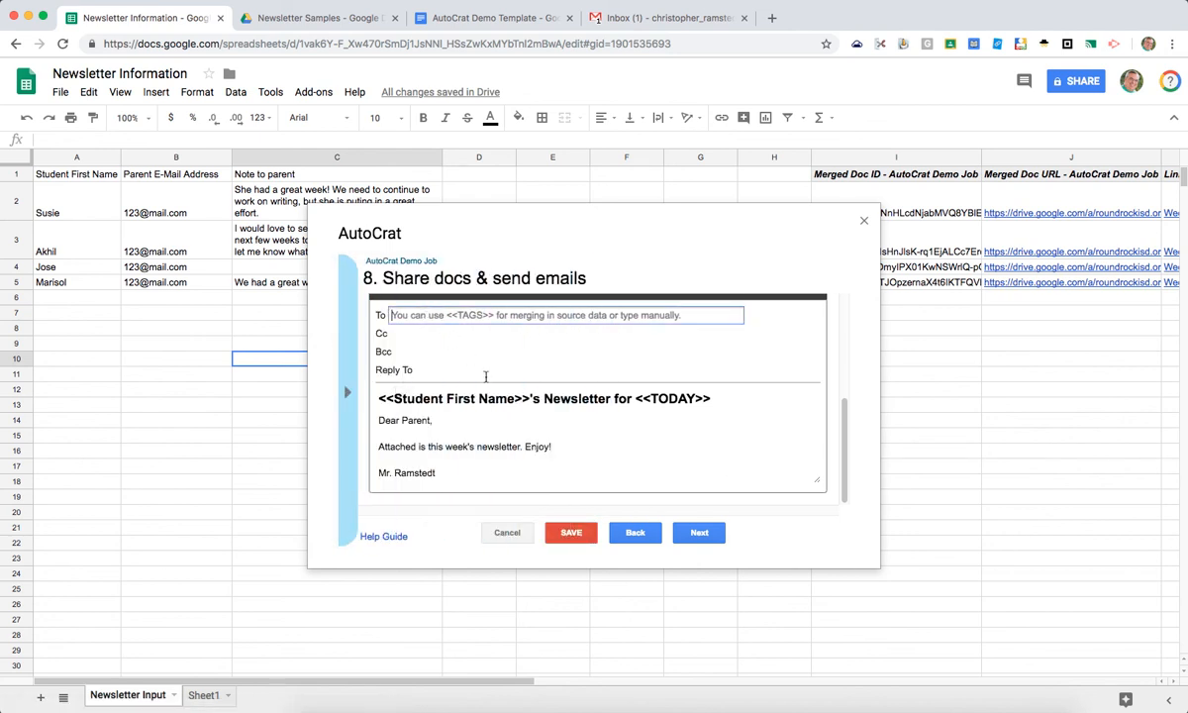
text(<<Parent E-Mail Address>>)
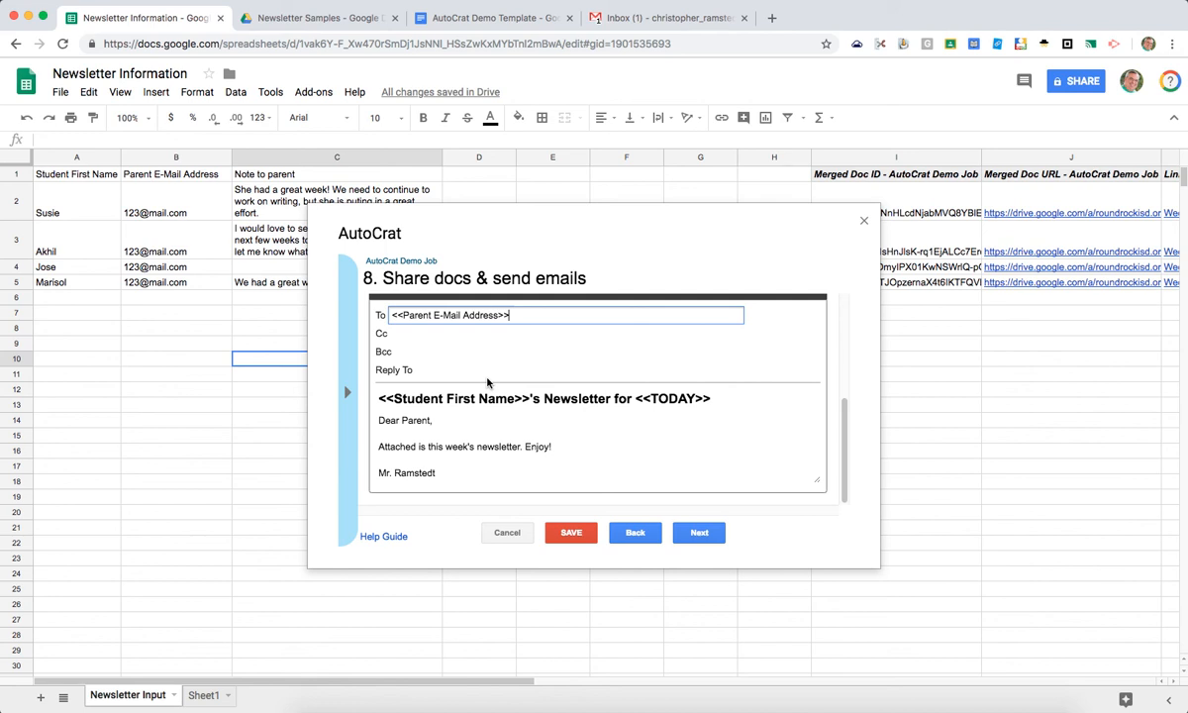
click(583, 535)
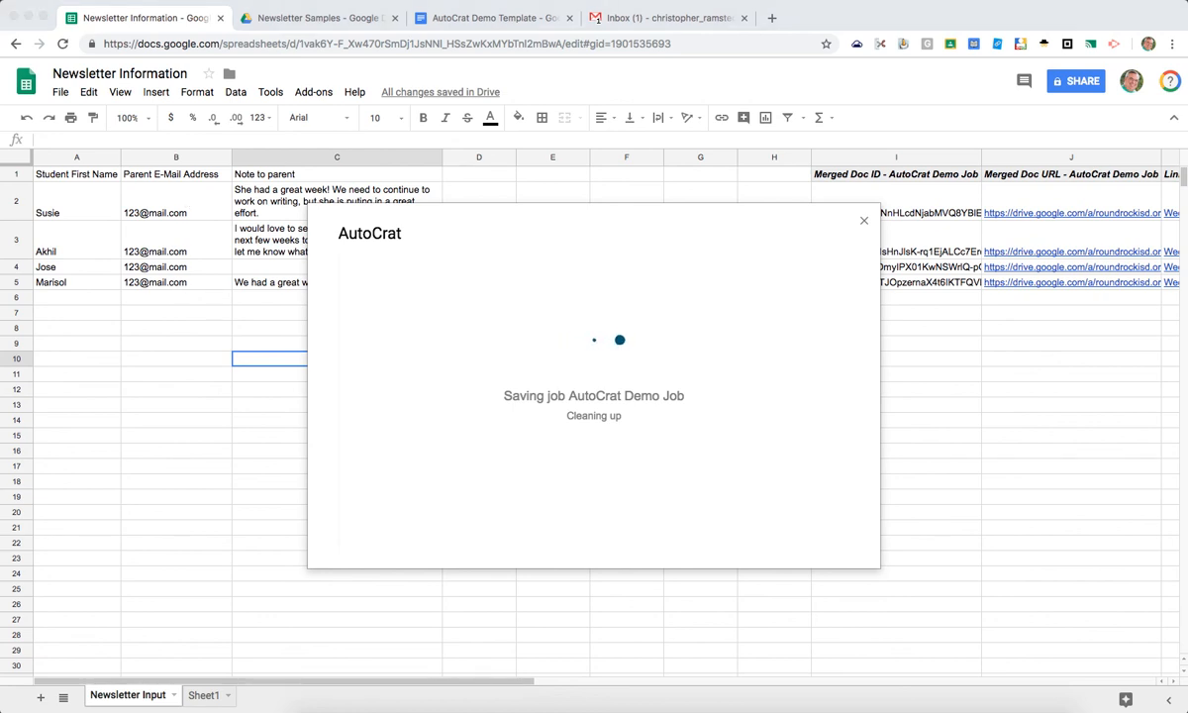
Switch to Gmail and look through the sent mail for the newsletter emails.
click(608, 19)
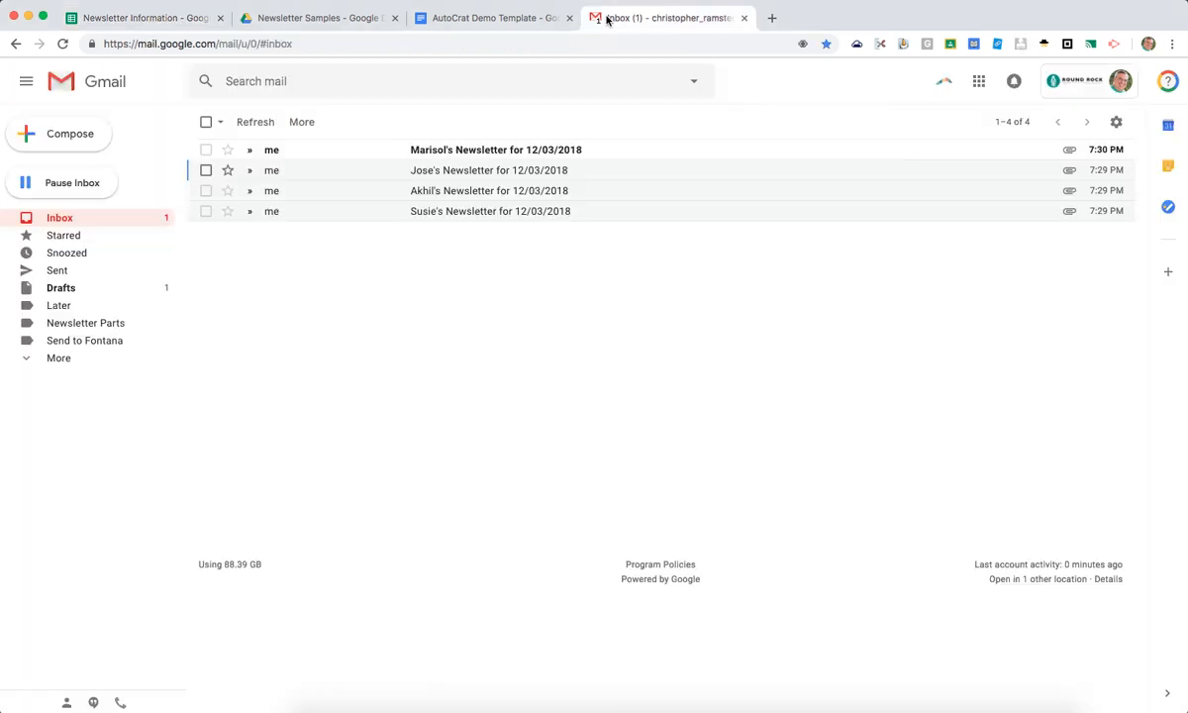
click(77, 272)
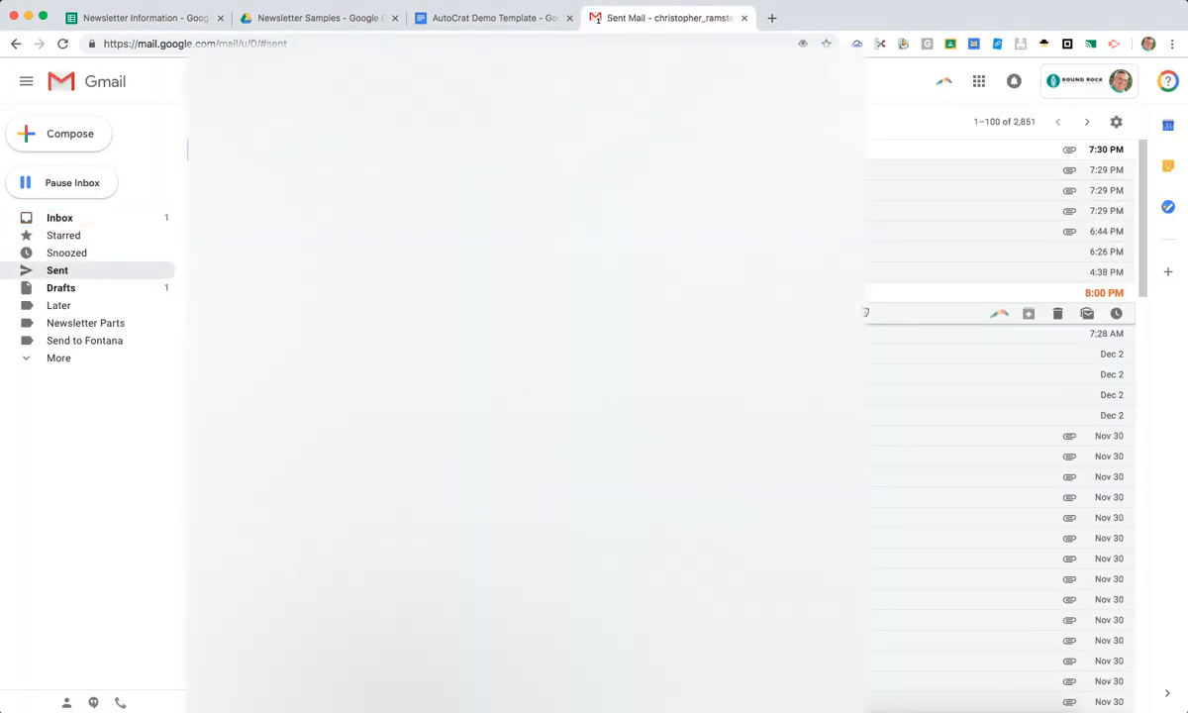
scroll(885, 496, down, 5)
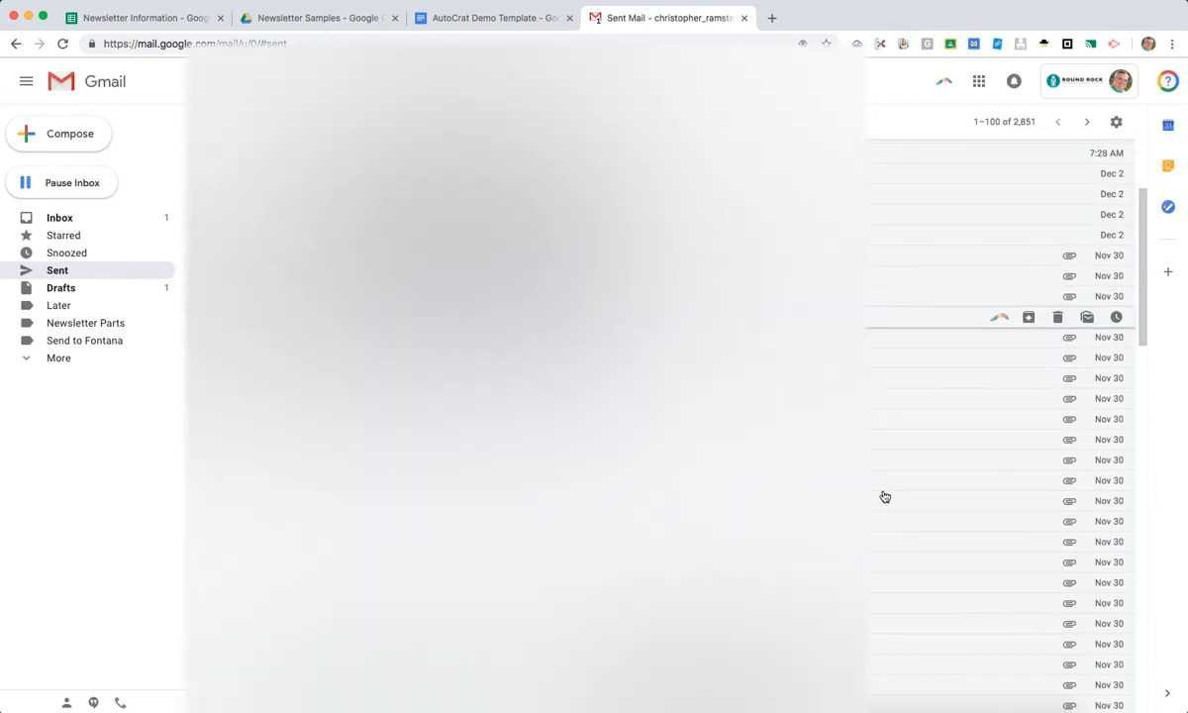